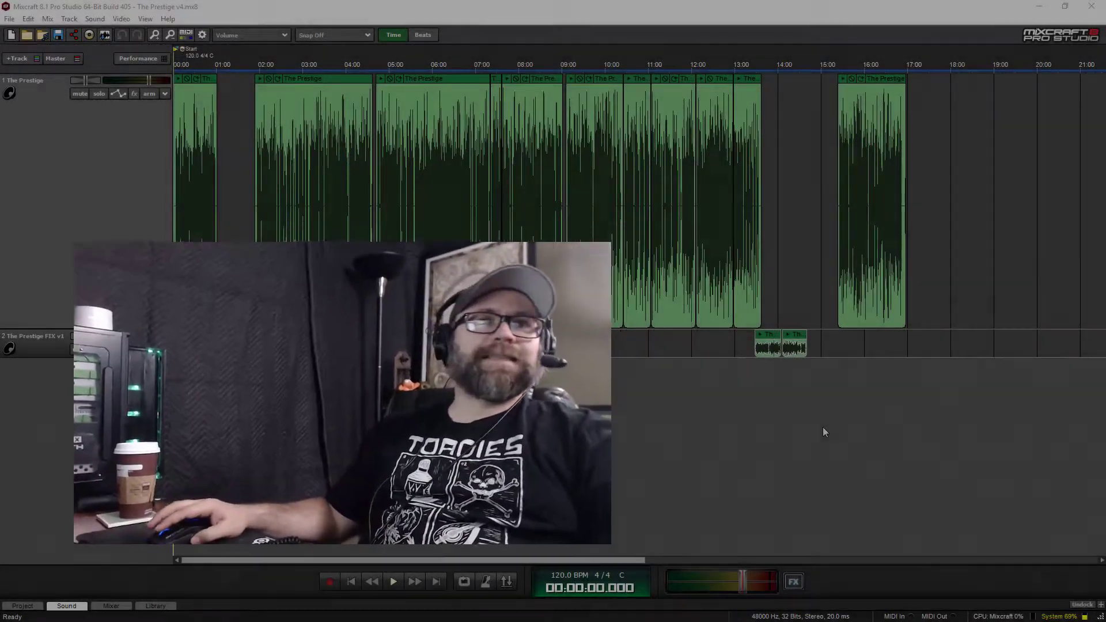
Increase the height of The Prestige FIX v1 track so its clips' waveforms are easier to see.
scroll(335, 318, "up", 3)
scroll(335, 319, "up", 4)
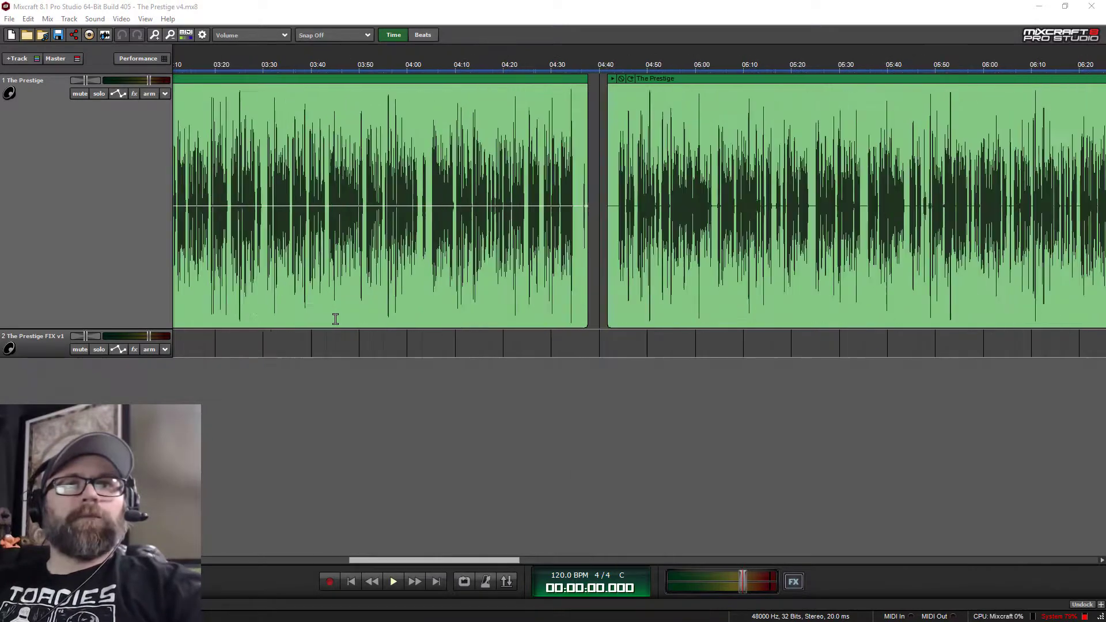
scroll(348, 319, "left", 6)
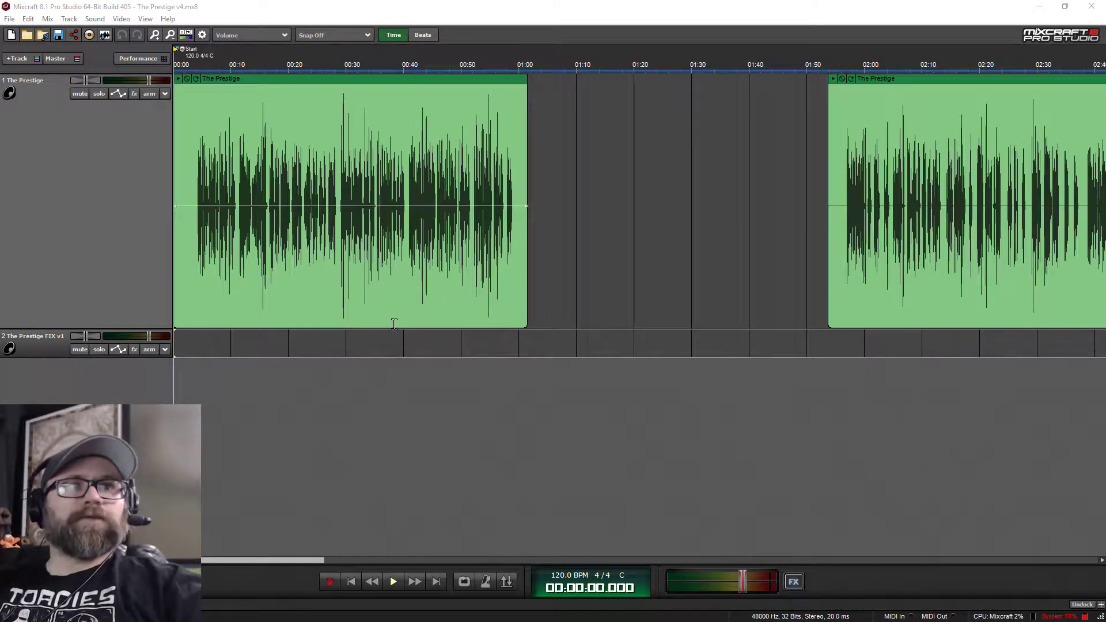
scroll(233, 351, "up", 2)
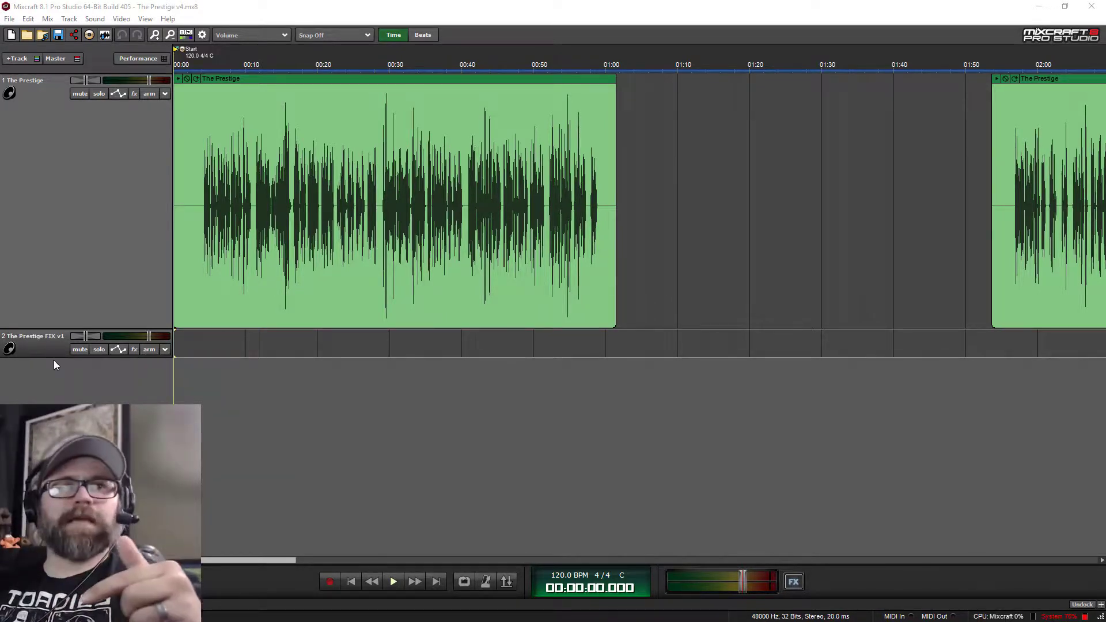
left_click_drag(54, 357, 57, 440)
scroll(326, 431, "down", 3)
scroll(324, 427, "down", 4)
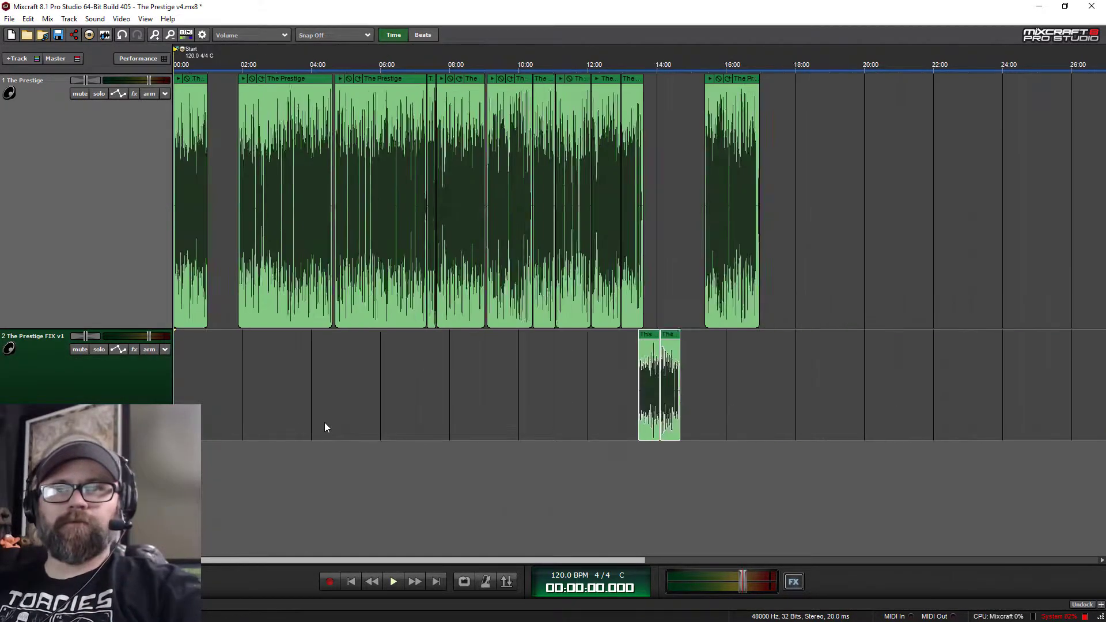
scroll(483, 378, "up", 6)
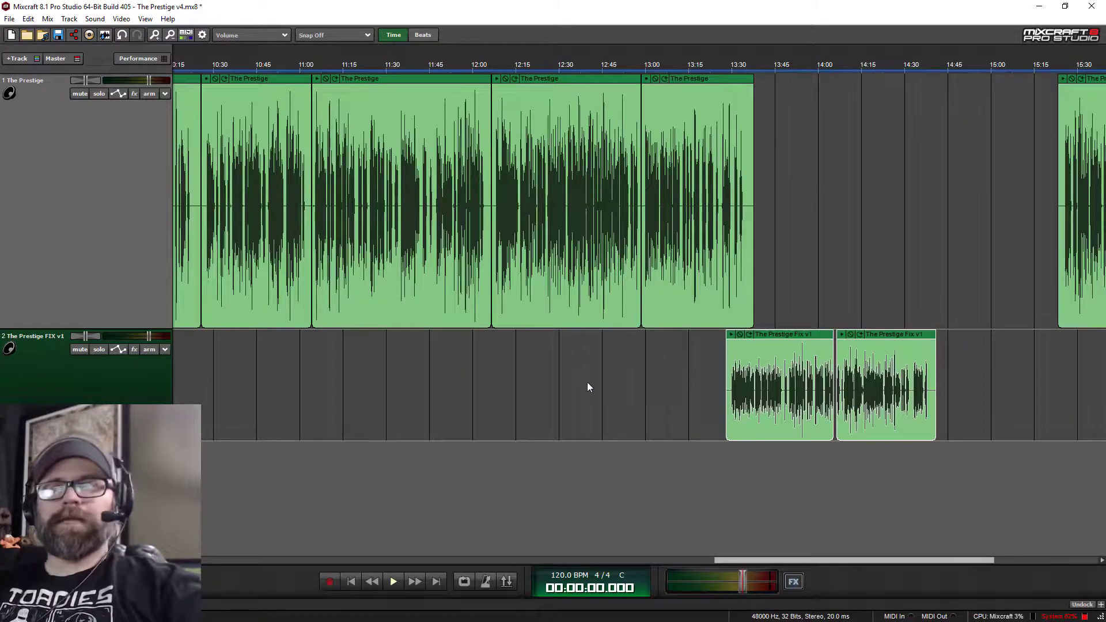
Trim the silence from both ends of the first Prestige clip, leaving it from about 0:02 to 1:00.
key("Home")
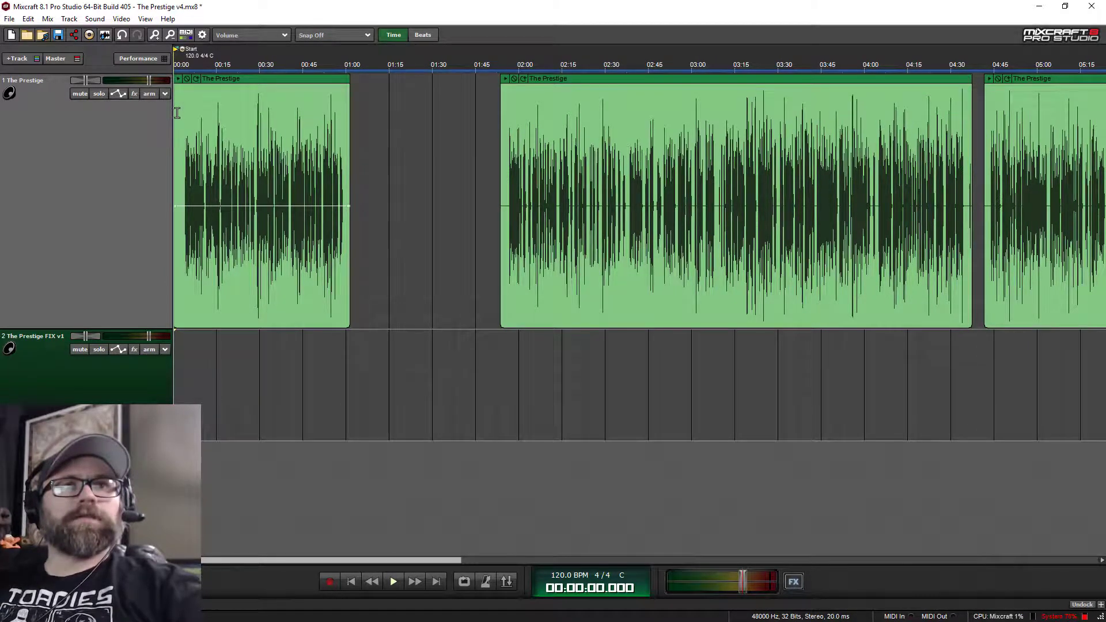
left_click_drag(177, 113, 181, 113)
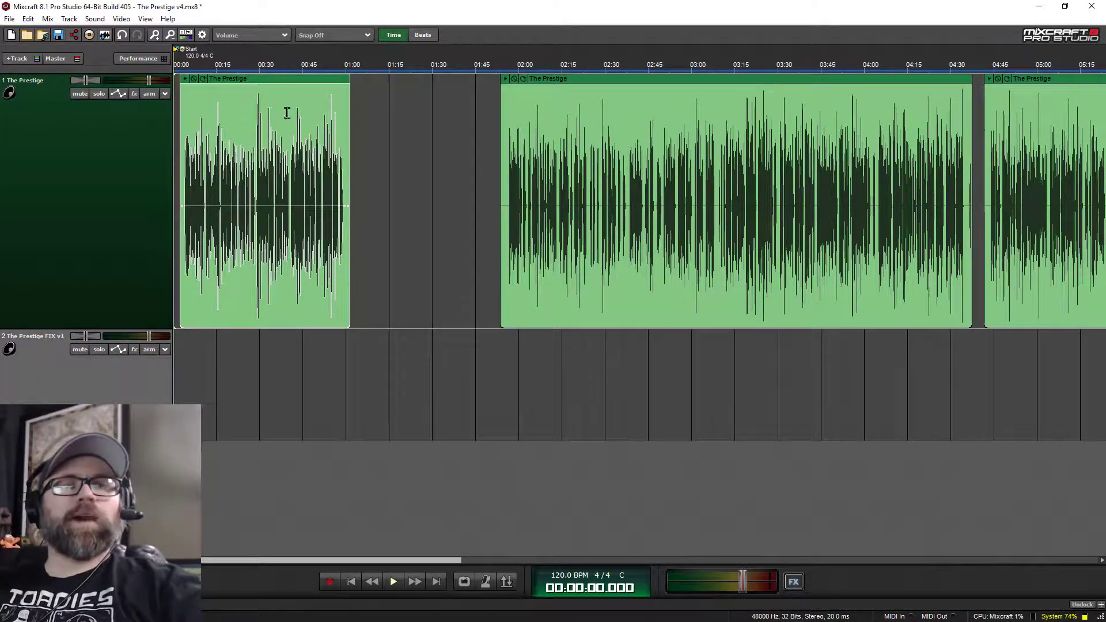
left_click_drag(343, 109, 342, 107)
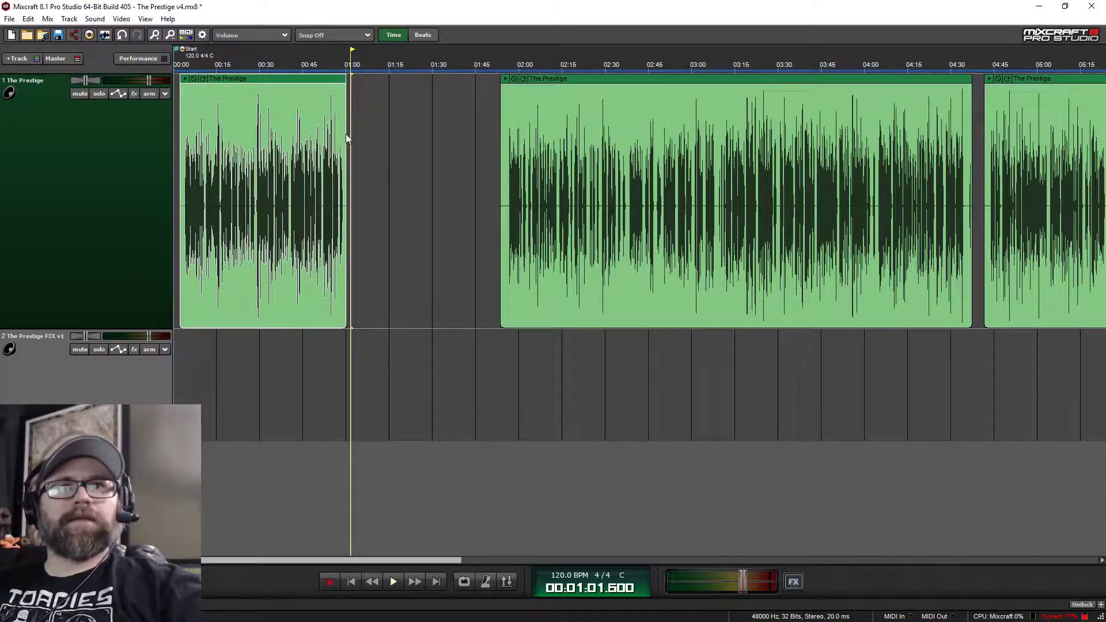
Load a saved effect chain onto The Prestige track.
left_click(135, 94)
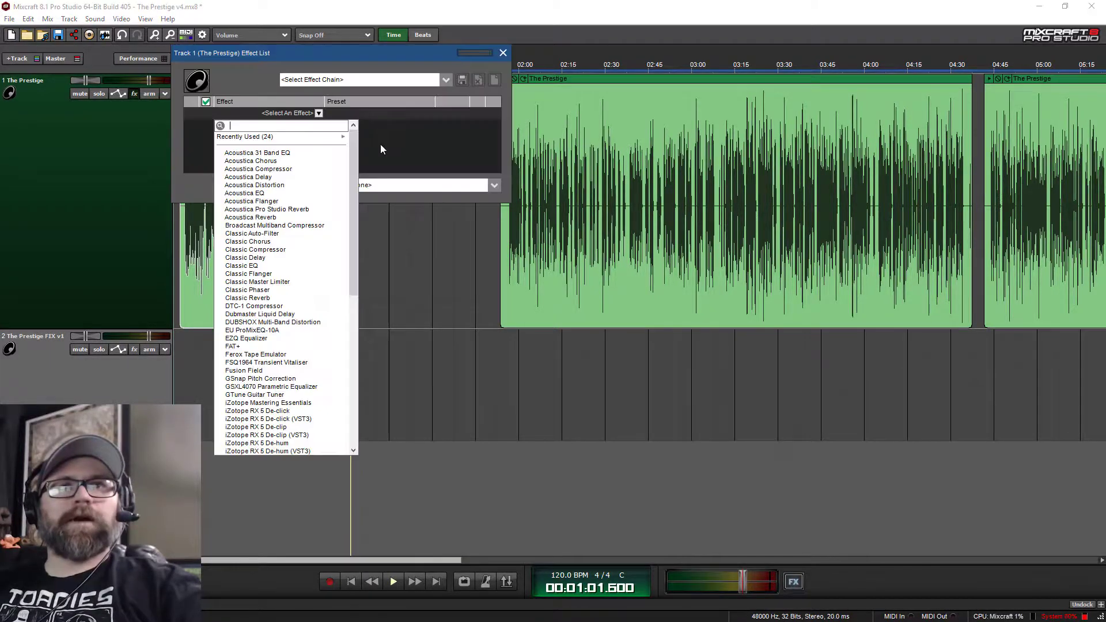
left_click(368, 79)
left_click(368, 78)
left_click(517, 82)
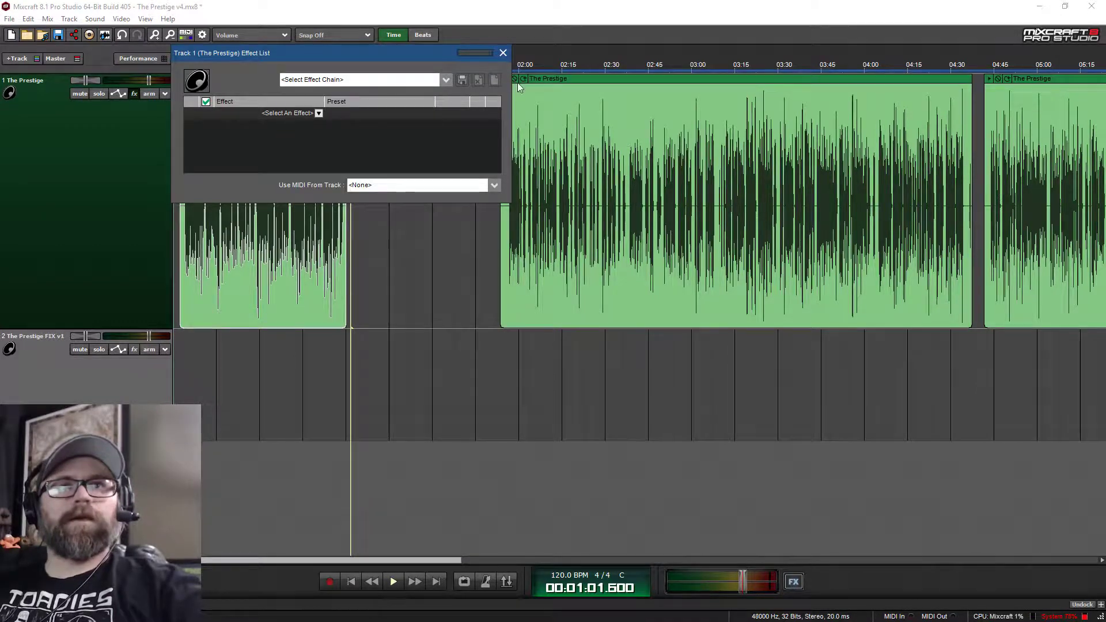
left_click(502, 53)
Load the "Based on a True Story Master FX" effect chain on the master track.
left_click(793, 581)
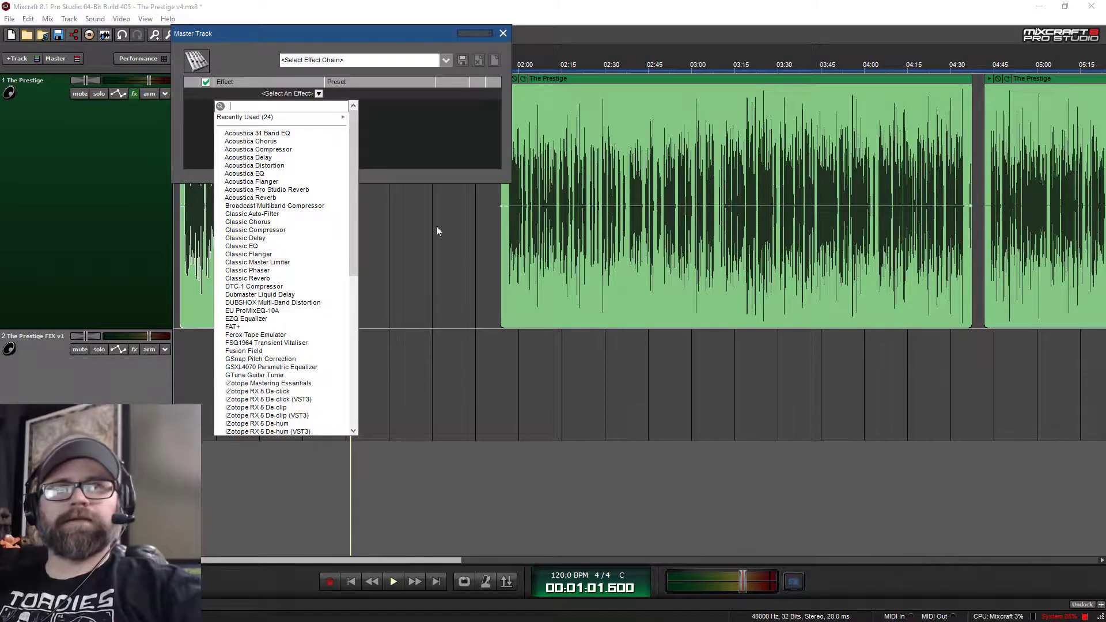
left_click(390, 64)
left_click(389, 117)
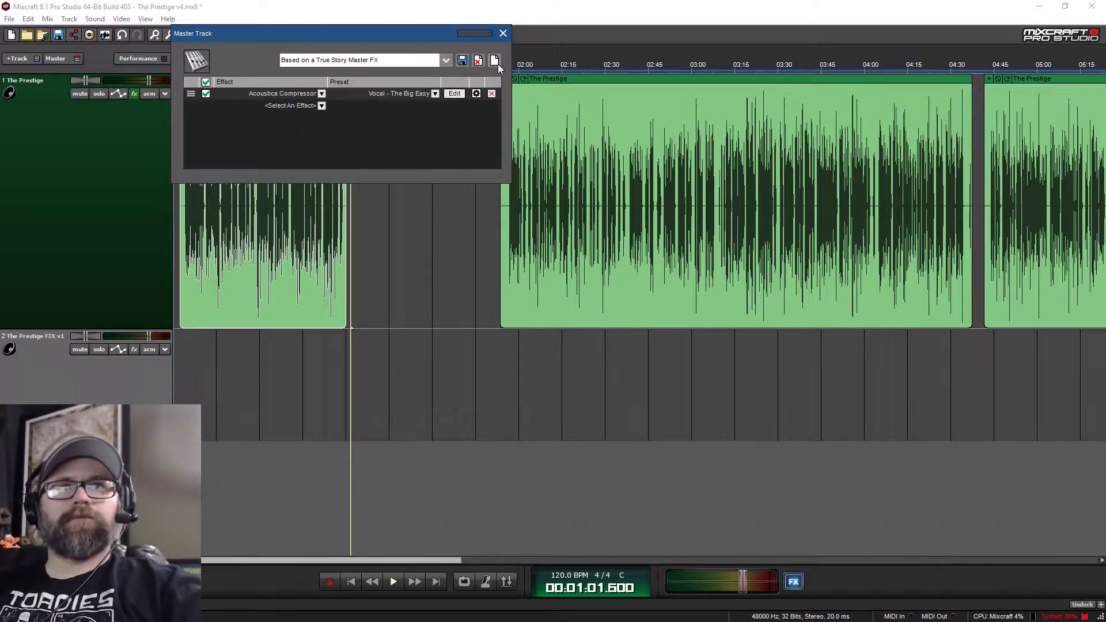
left_click(503, 34)
Trim the start of the second Prestige clip to about 1:55.
left_click(506, 64)
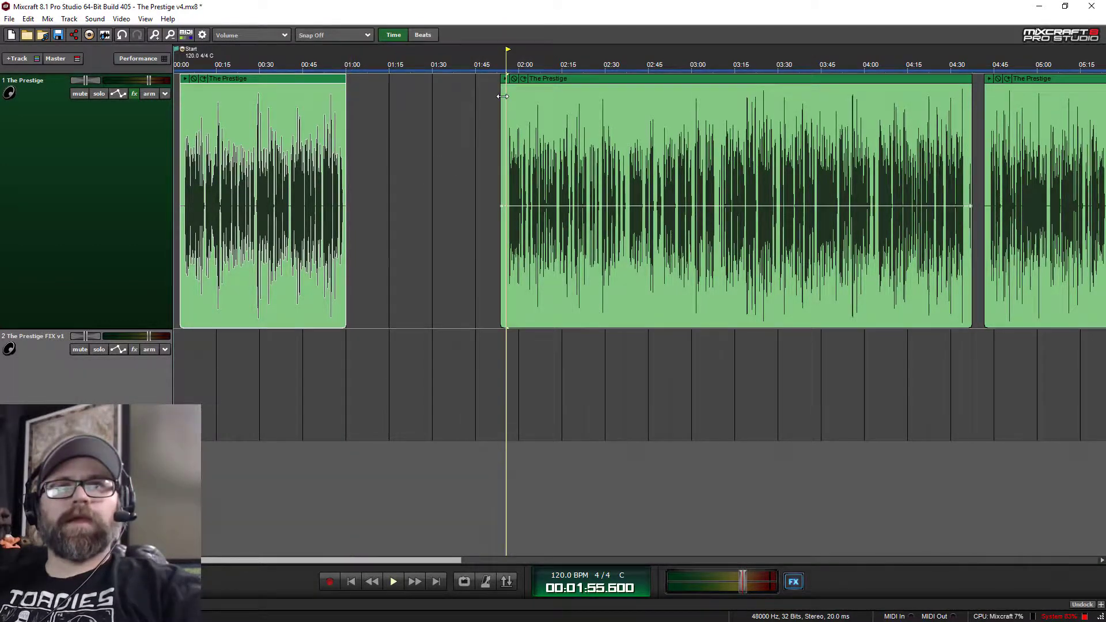
scroll(689, 141, "down", 5)
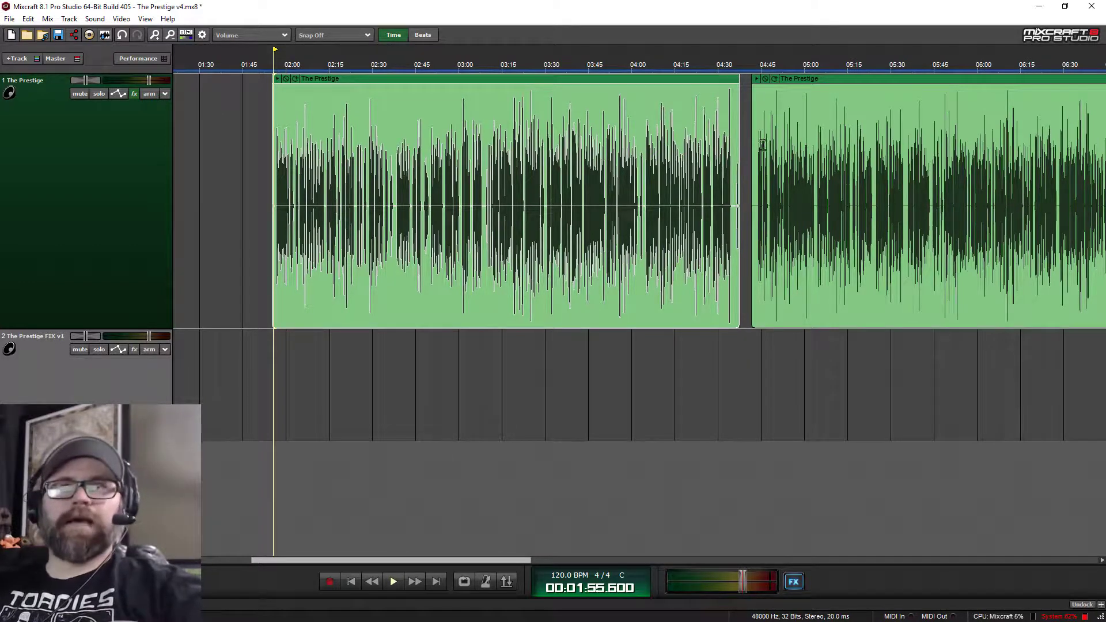
Listen to the audio around the gap between the second and third clips, from about 4:28, to find the repeated take.
left_click(755, 62)
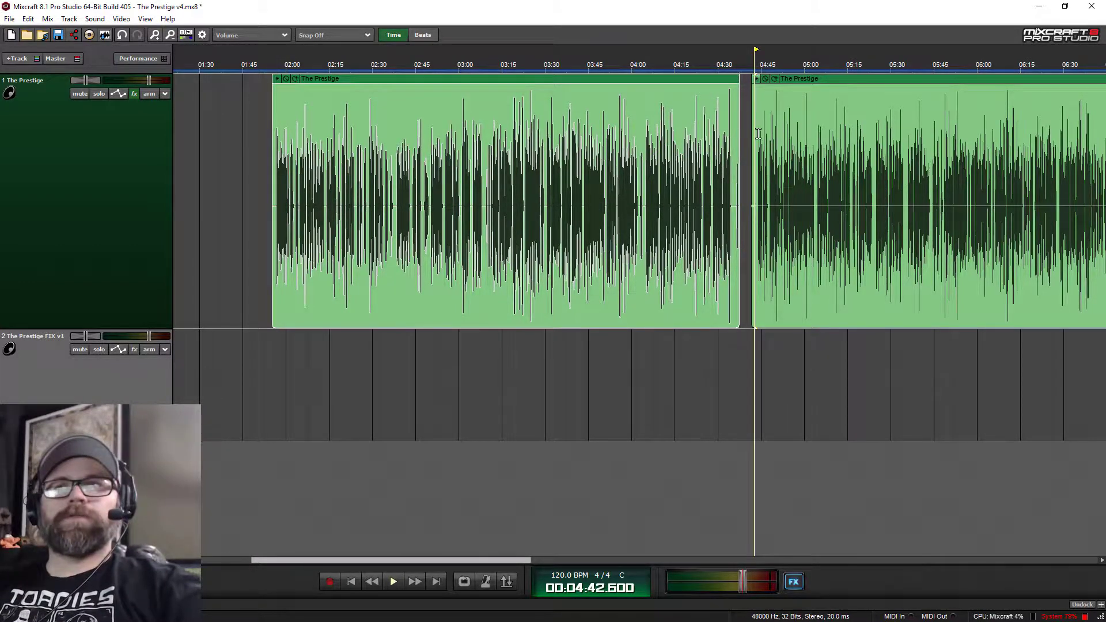
scroll(758, 134, "up", 3)
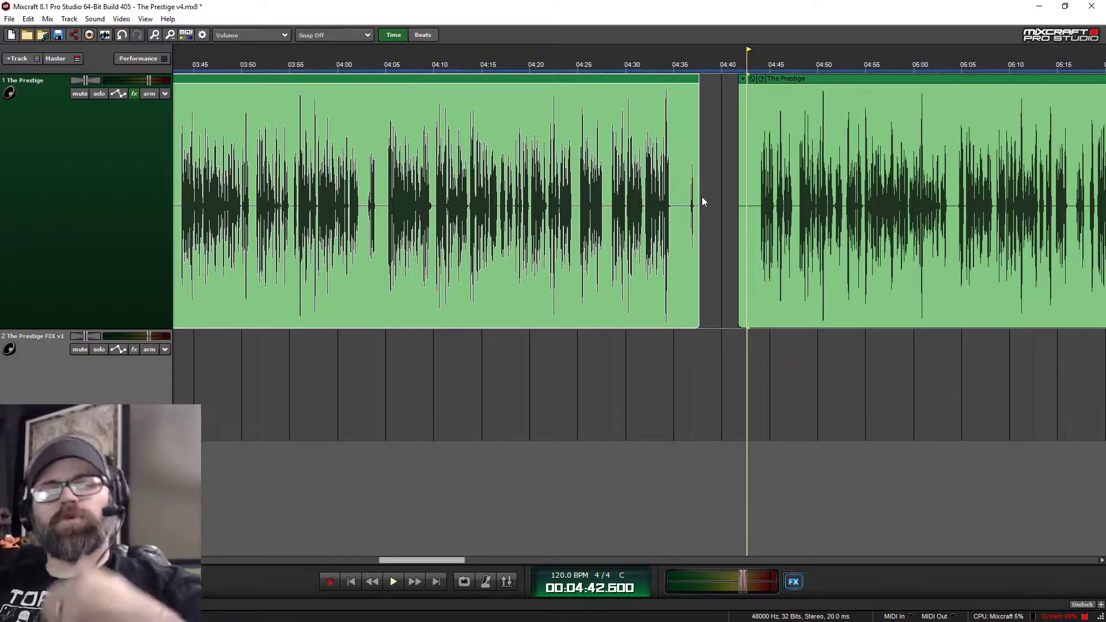
key("space")
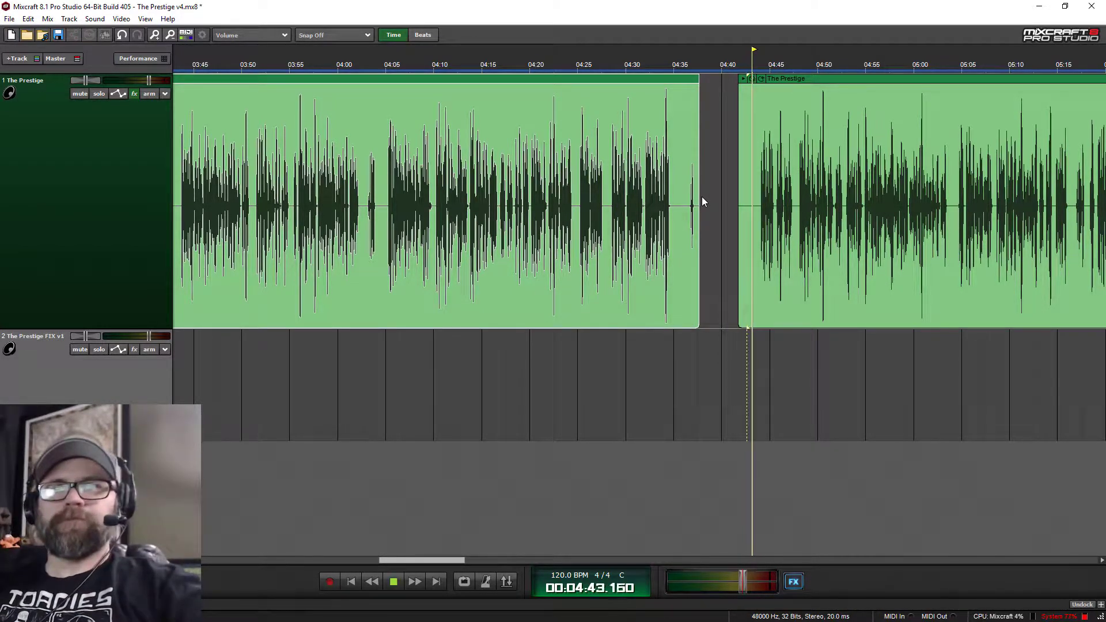
left_click(612, 65)
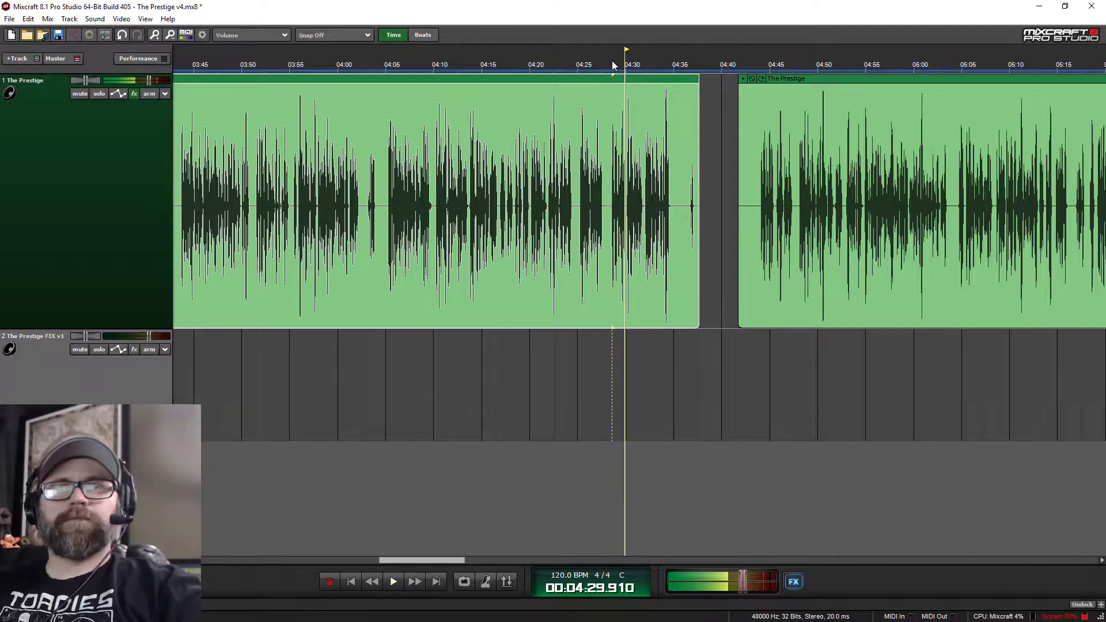
left_click(659, 65)
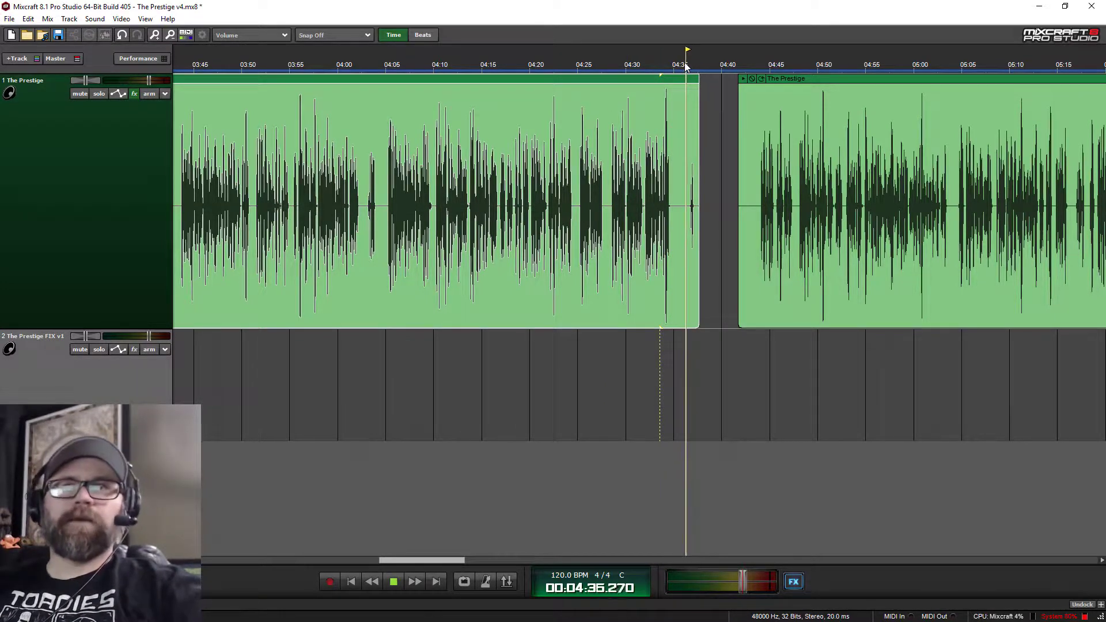
left_click(610, 64)
key("space")
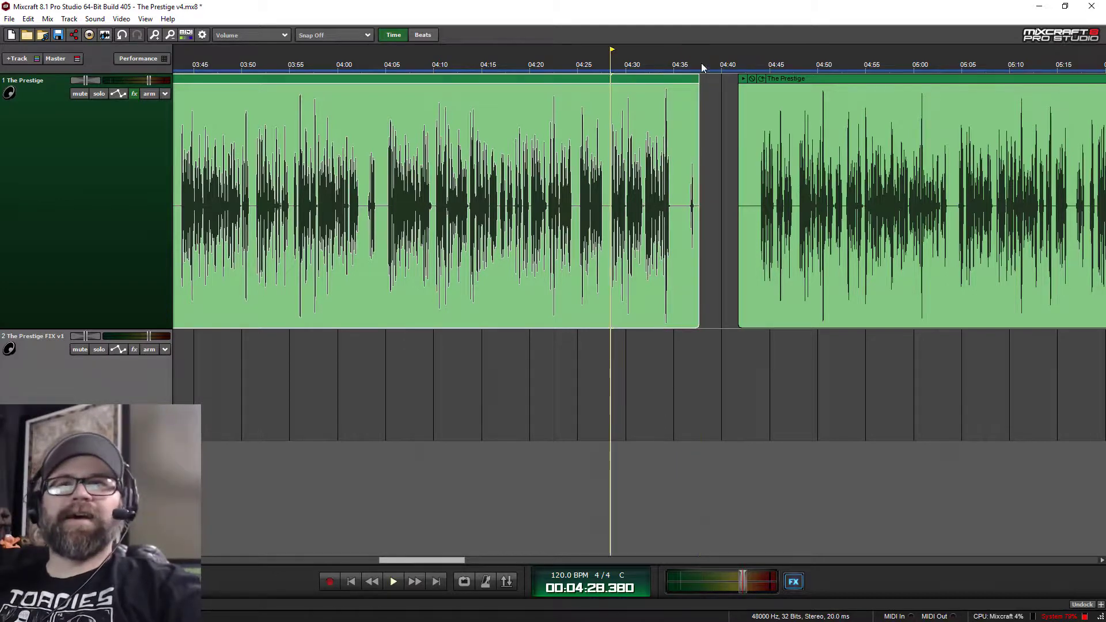
left_click(763, 64)
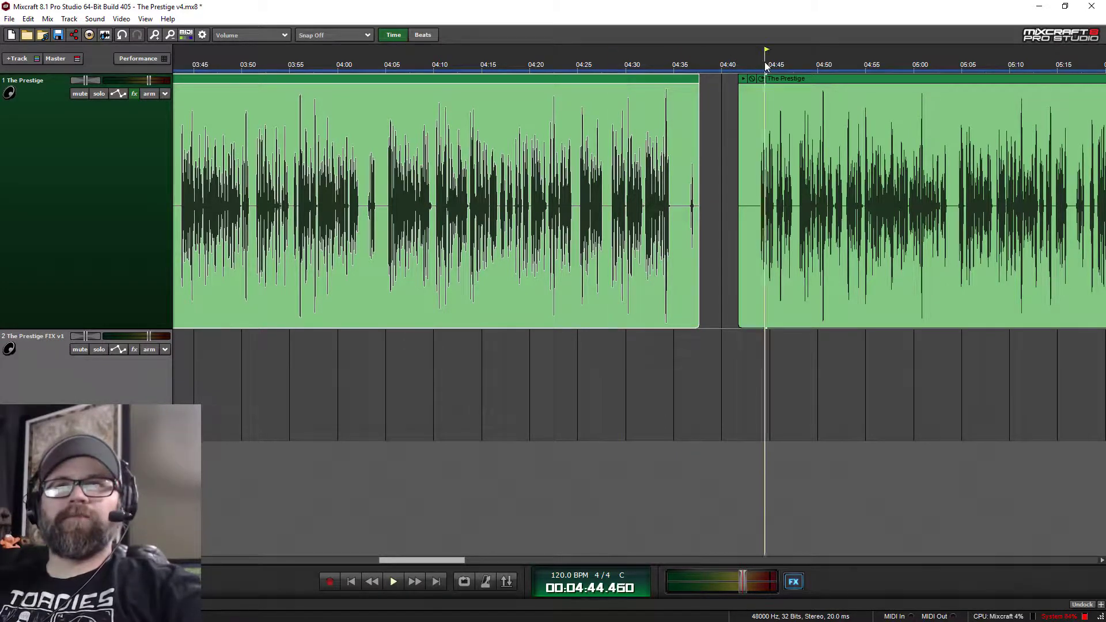
left_click(605, 56)
key("space")
Trim the end of the second Prestige clip back to about 4:27.5, removing its final phrases.
scroll(753, 209, "up", 3)
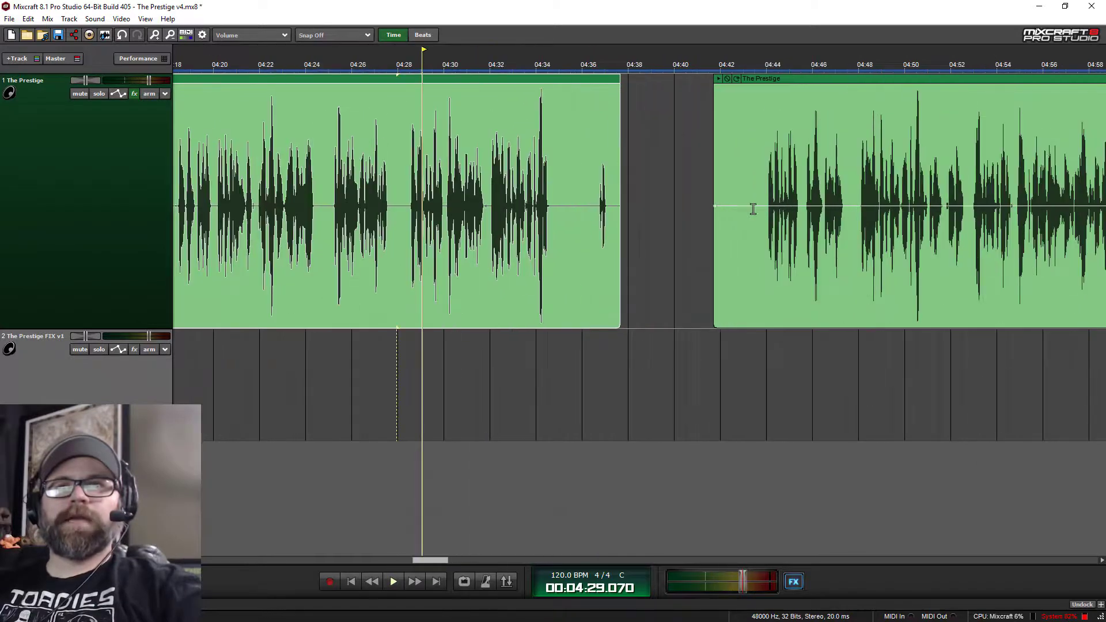
scroll(714, 207, "left", 2)
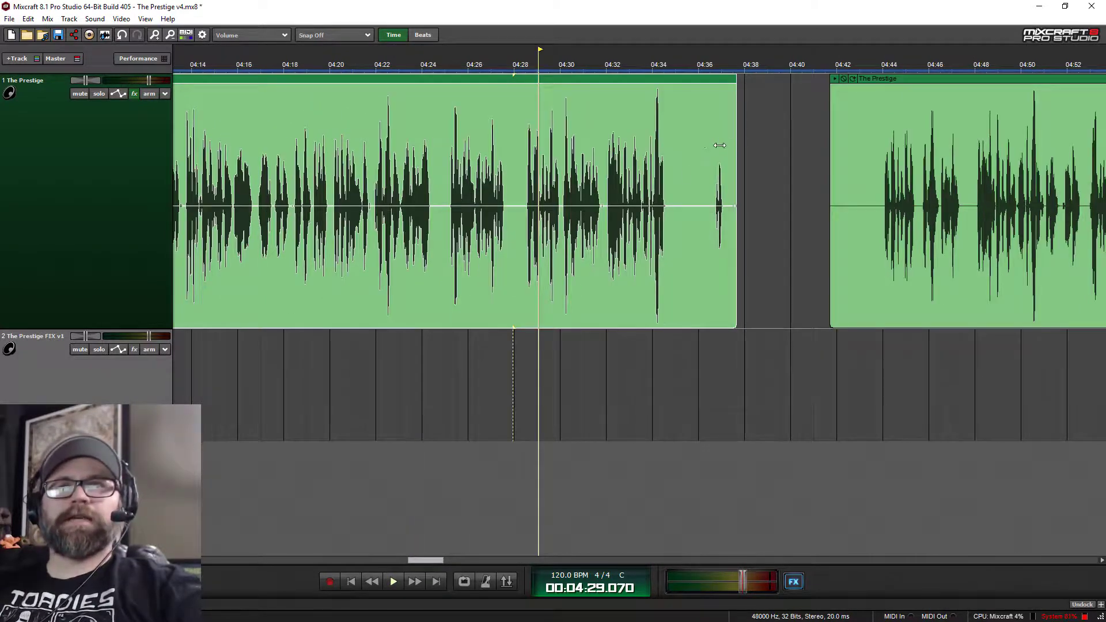
left_click_drag(720, 146, 503, 141)
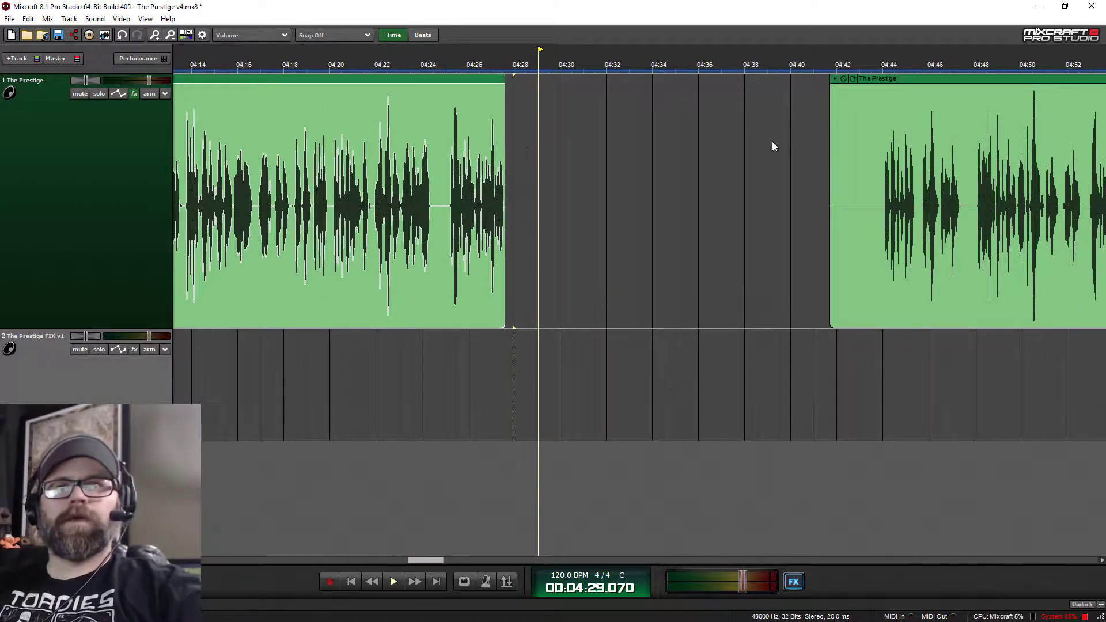
Trim the silence from the third clip's start, move the clip to begin at about 4:28.5, and play the join.
left_click_drag(831, 126, 884, 121)
left_click_drag(940, 86, 583, 85)
left_click(441, 64)
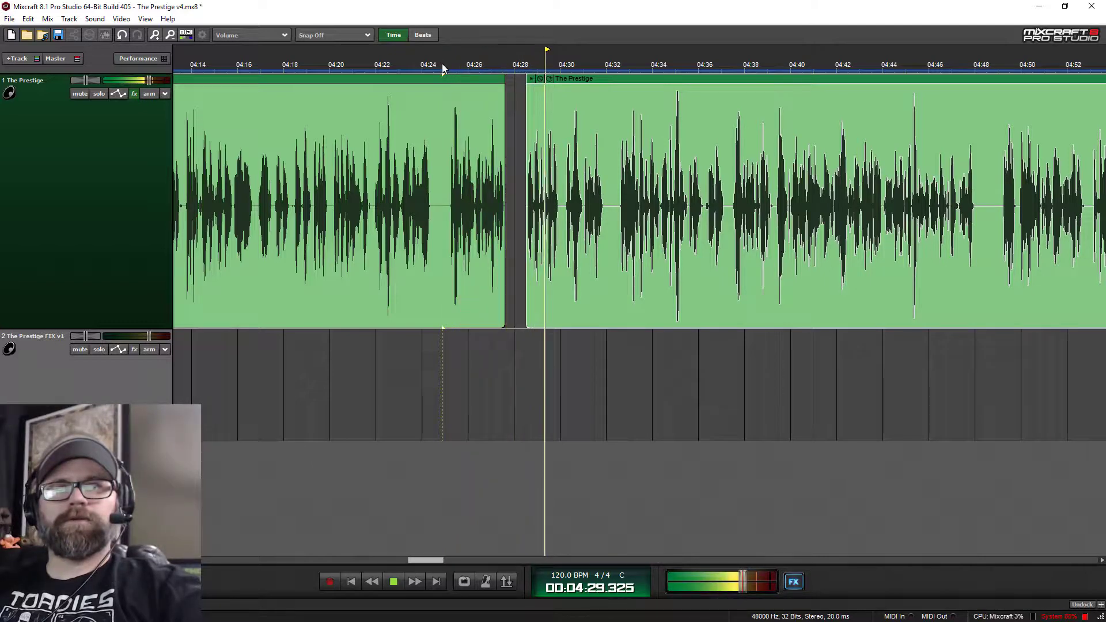
key("space")
left_click(542, 101)
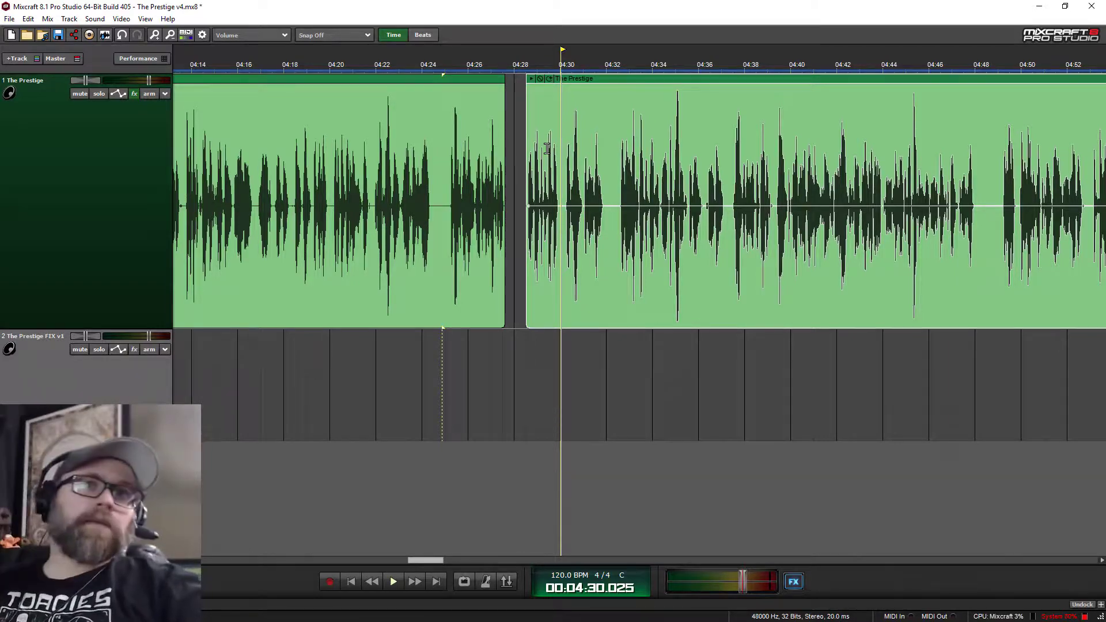
Trim the leading silence of the short clip near 7:21 and move the clip to start at about 7:08.
scroll(553, 153, "down", 5)
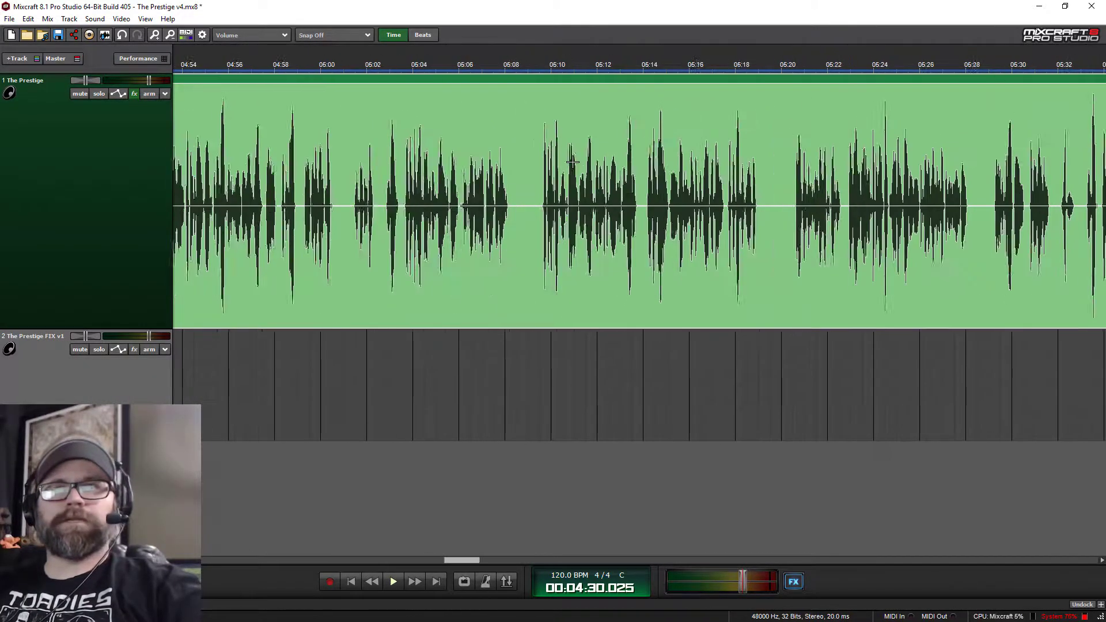
scroll(572, 161, "down", 6)
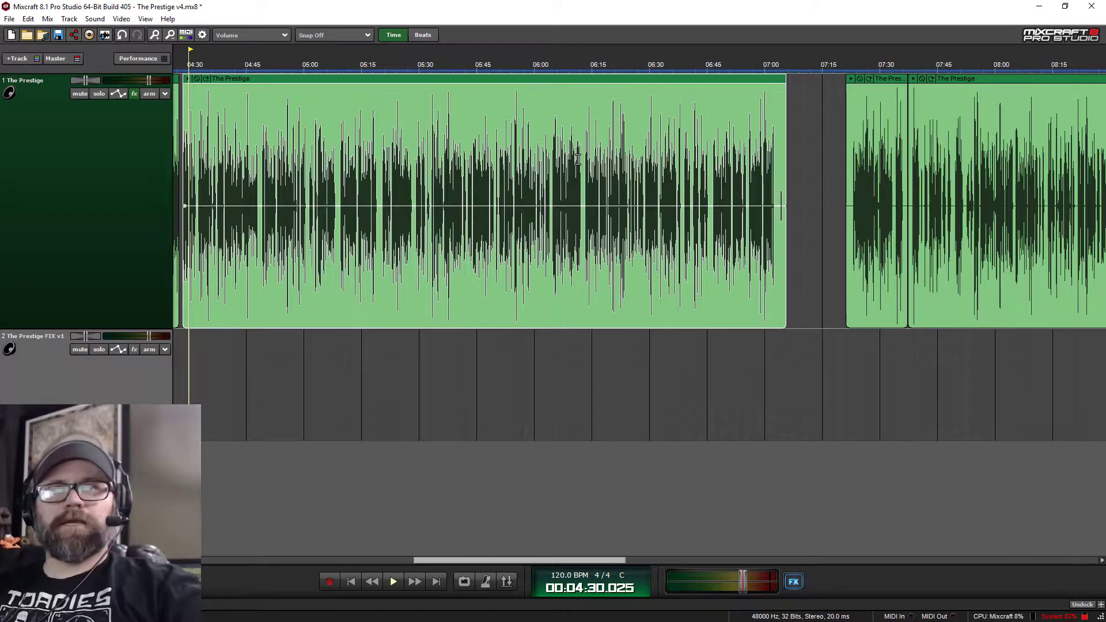
scroll(577, 159, "up", 4)
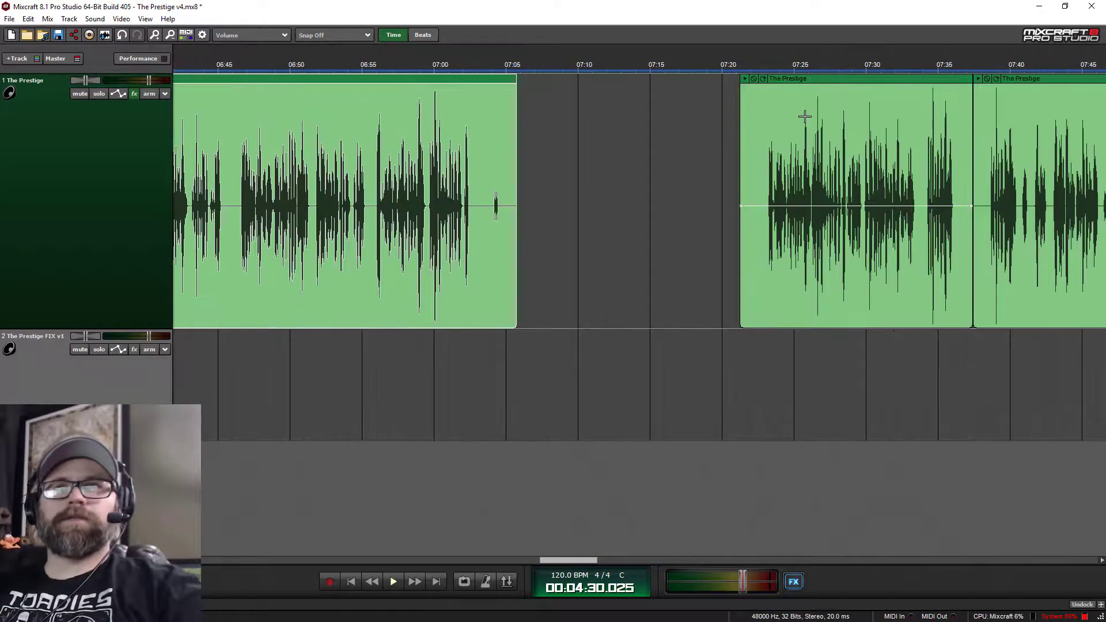
left_click_drag(738, 104, 769, 103)
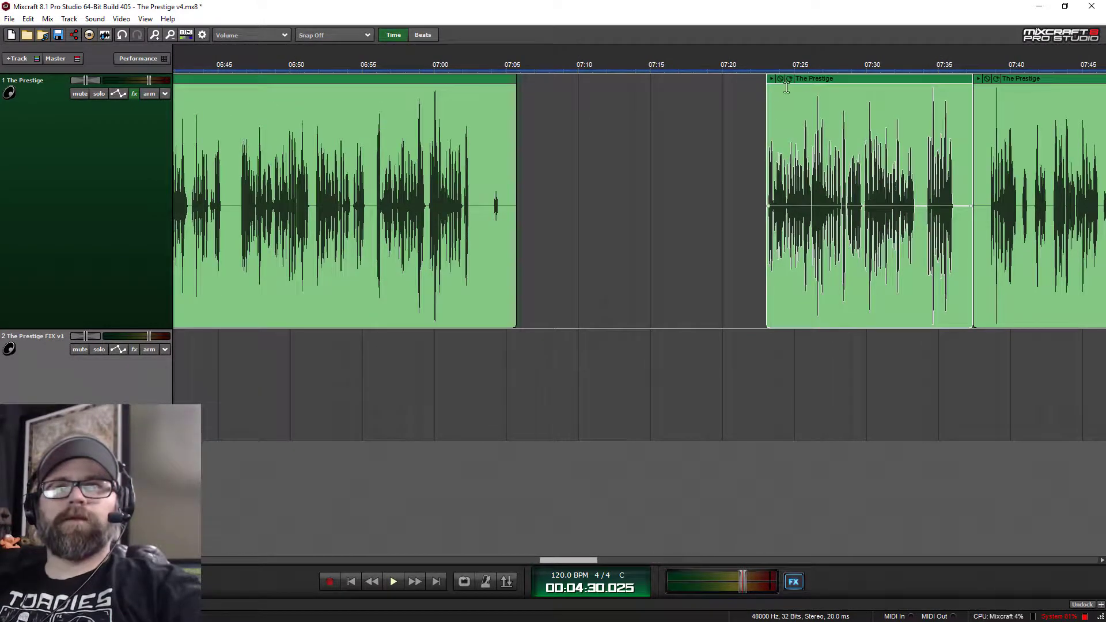
left_click_drag(826, 81, 612, 85)
scroll(611, 81, "left", 1)
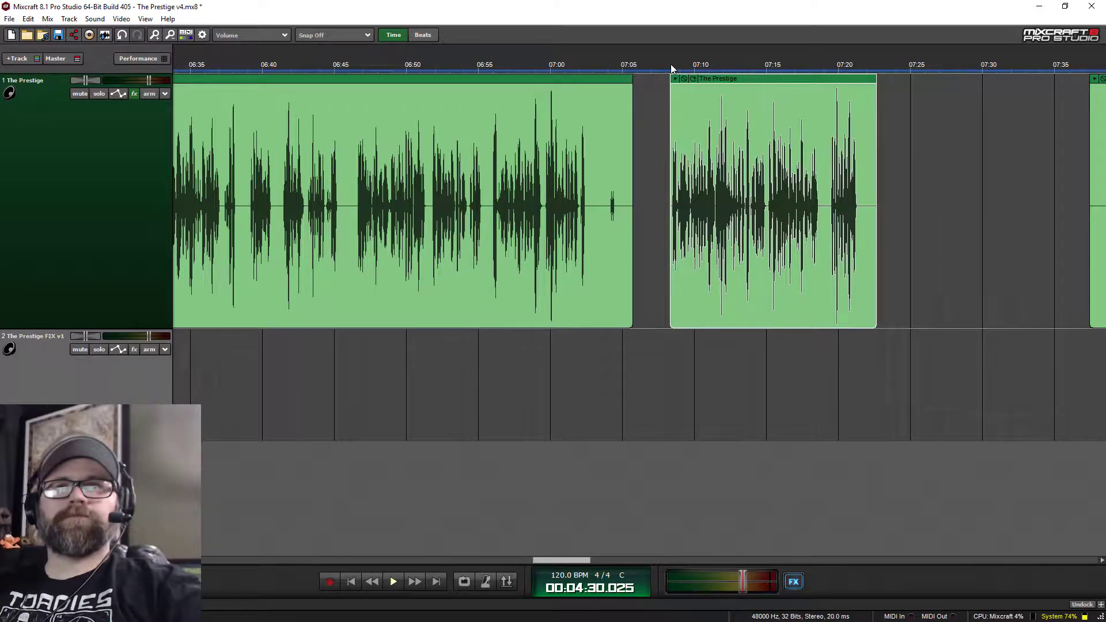
Compare the short clip's opening words with the preceding clip's audio from about 6:55.
left_click(670, 64)
left_click(663, 63)
key("space")
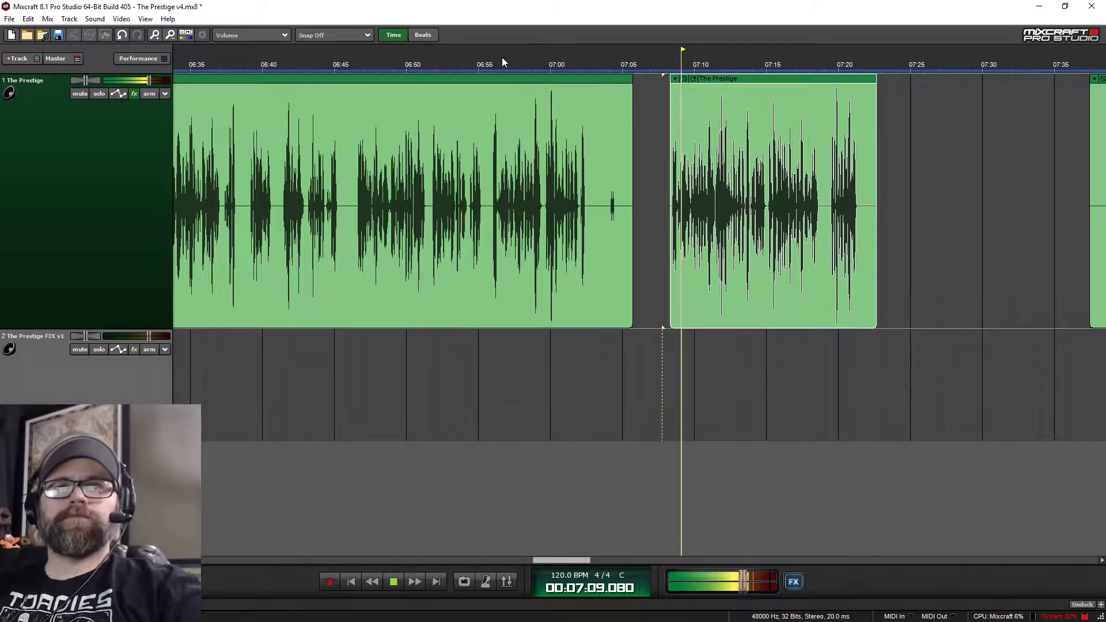
left_click(485, 65)
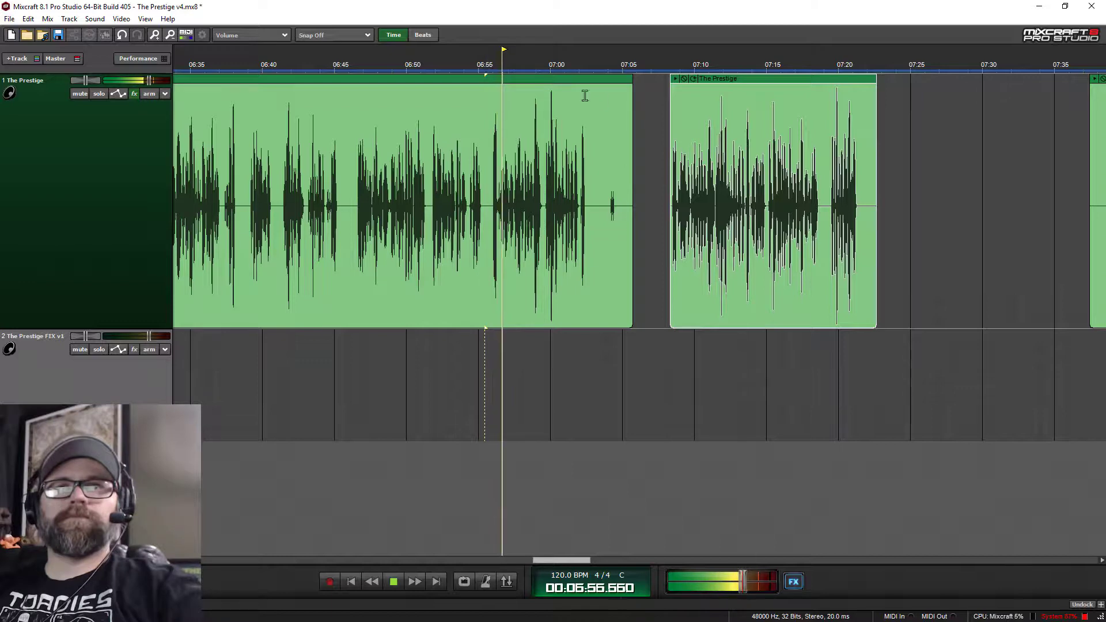
left_click(624, 111)
key("space")
Trim the preceding clip's end to about 6:55, move the short clip to start at about 6:57, and play the join.
left_click_drag(629, 104, 480, 103)
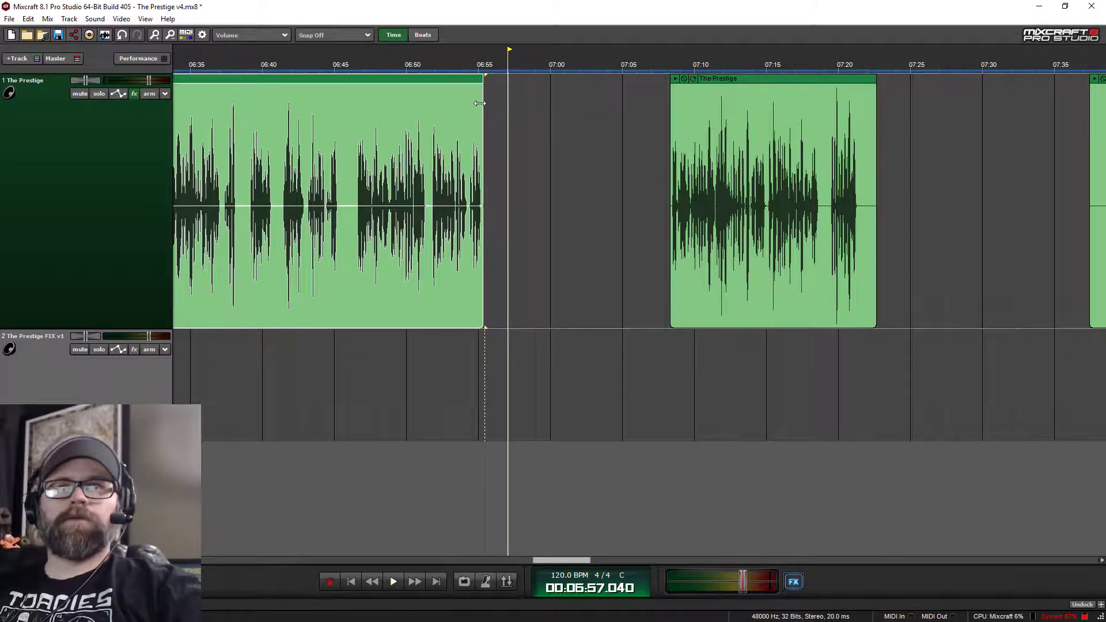
left_click_drag(728, 78, 546, 79)
left_click(454, 67)
key("space")
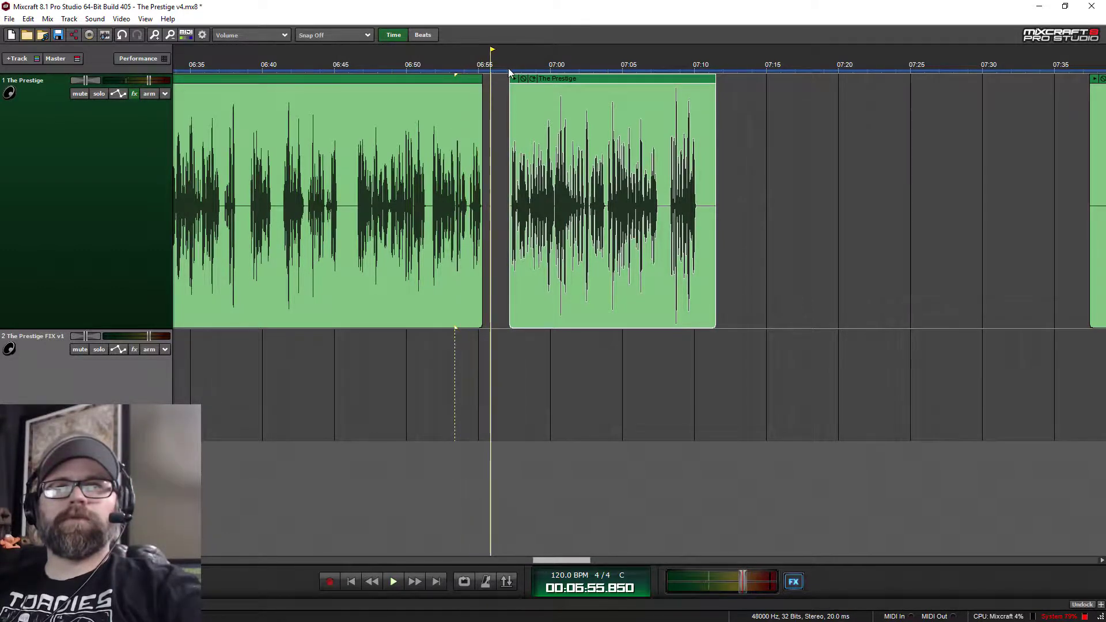
Play the join between the preceding clip and the short clip from about 6:54.
left_click(509, 67)
key("space")
left_click(468, 67)
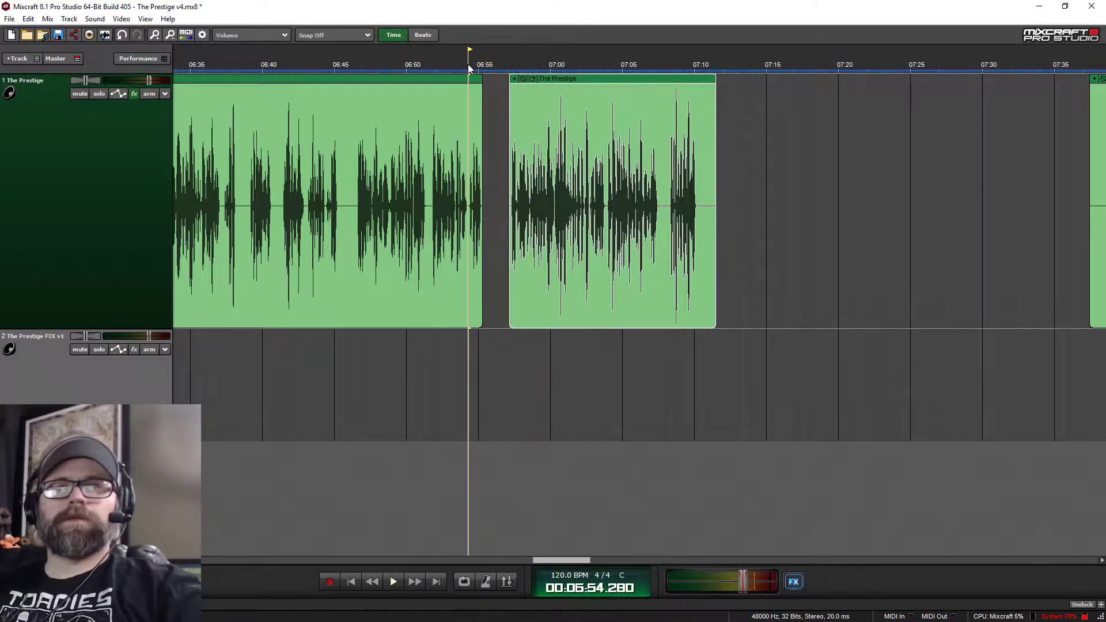
key("space")
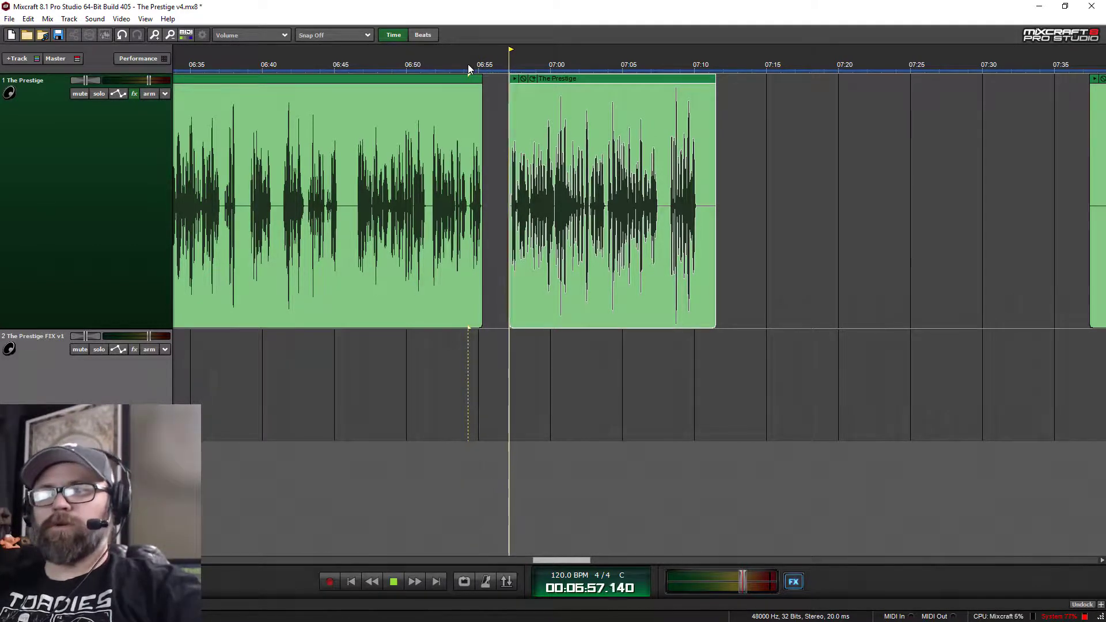
key("space")
Move the short clip earlier to start at about 6:56.2 and play the join from about 6:54.
scroll(485, 136, "up", 3)
scroll(485, 136, "up", 1)
left_click_drag(603, 77, 533, 78)
left_click(408, 61)
left_click_drag(602, 78, 618, 78)
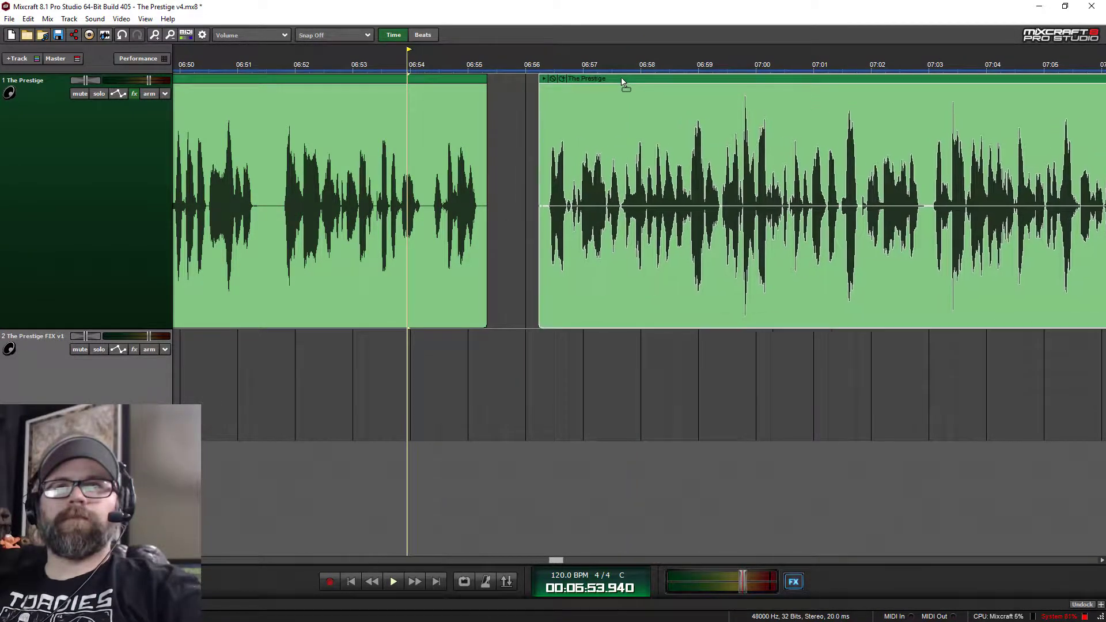
key("space")
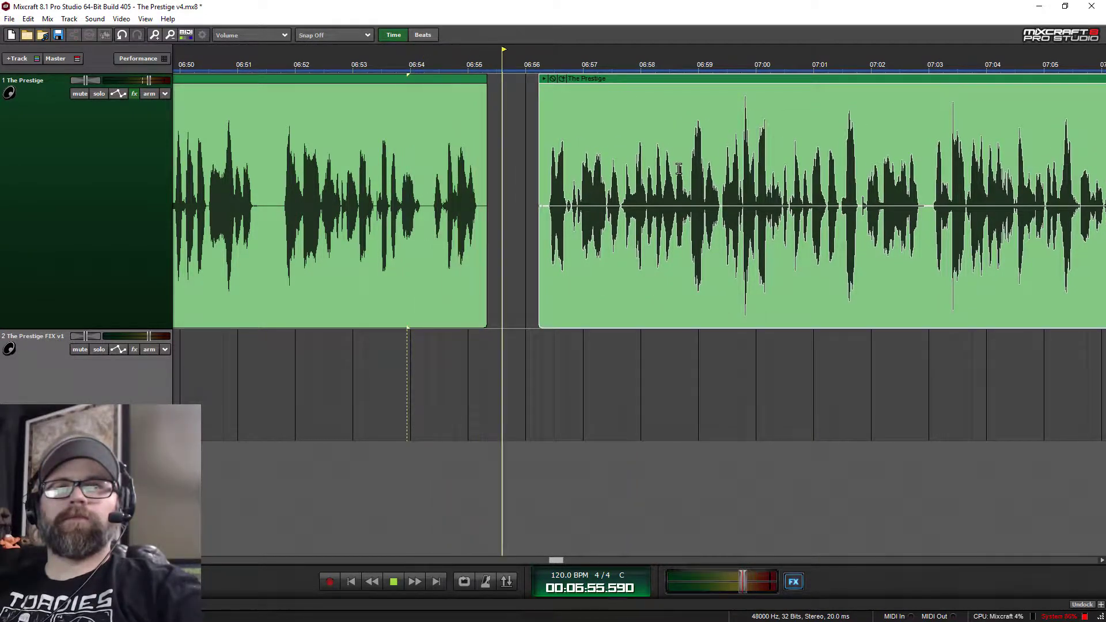
key("space")
Move the next clip to start at about 7:11 and compare its opening words with the short clip's audio from about 7:07.
scroll(680, 169, "down", 5)
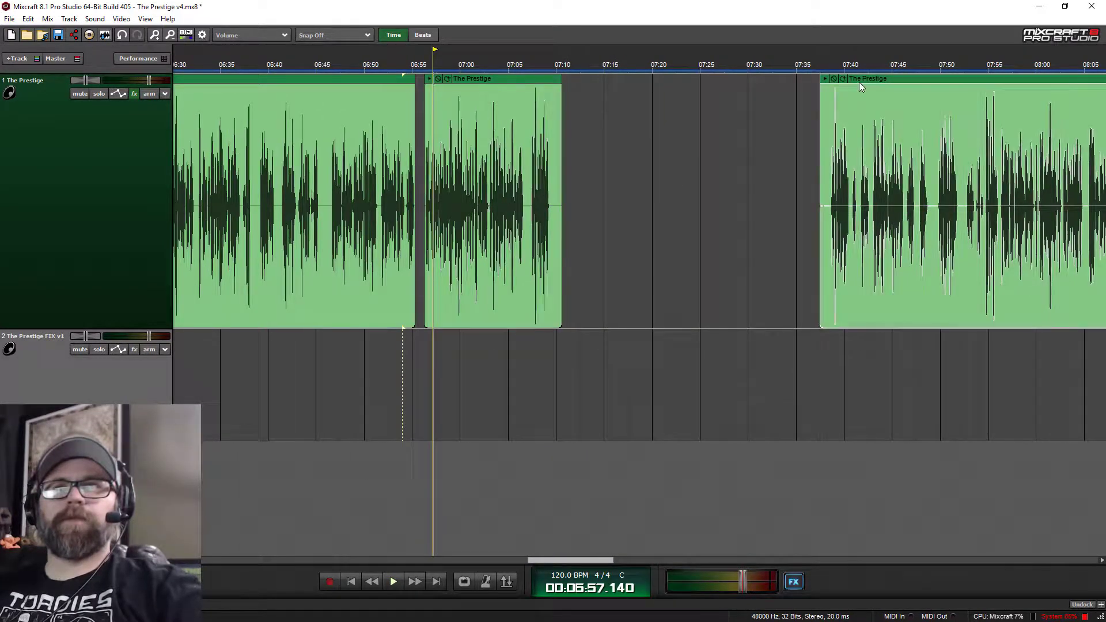
left_click_drag(859, 81, 607, 82)
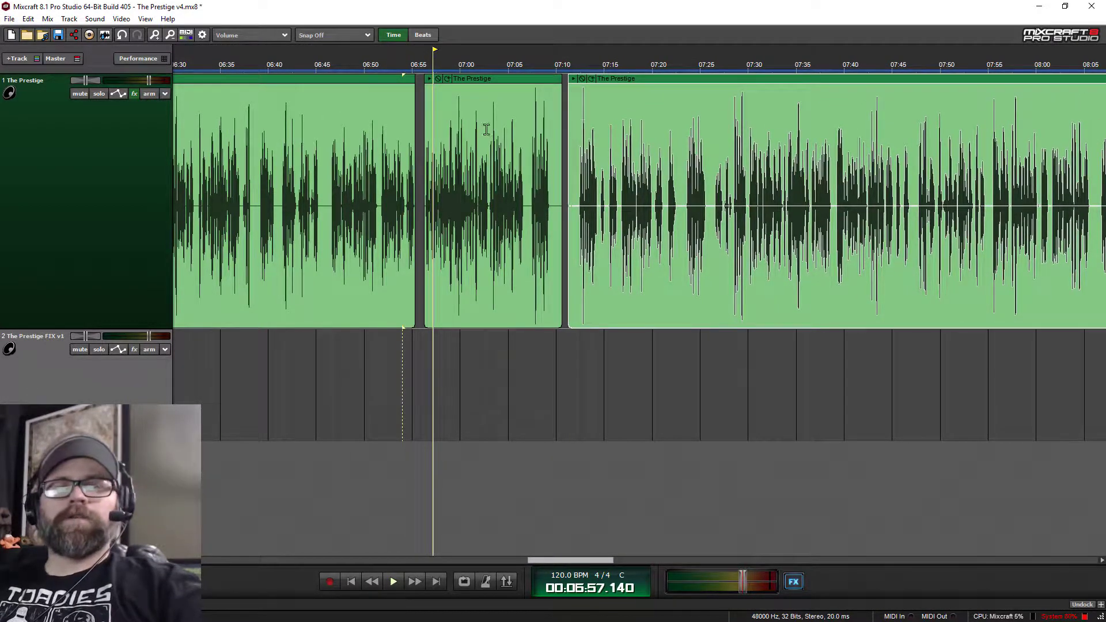
scroll(547, 141, "up", 3)
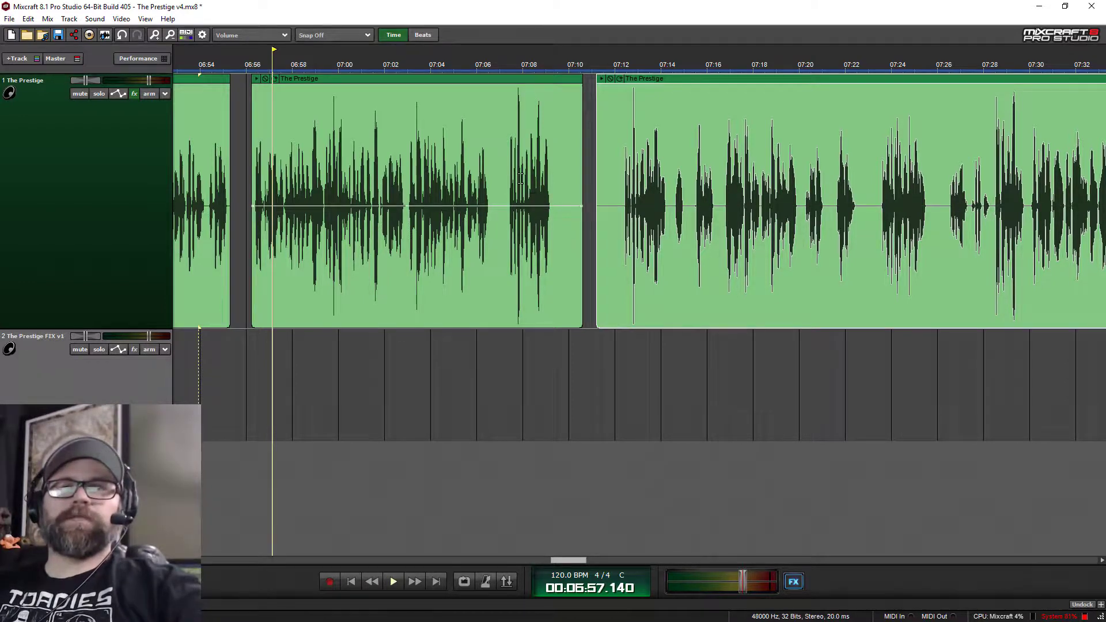
left_click(620, 67)
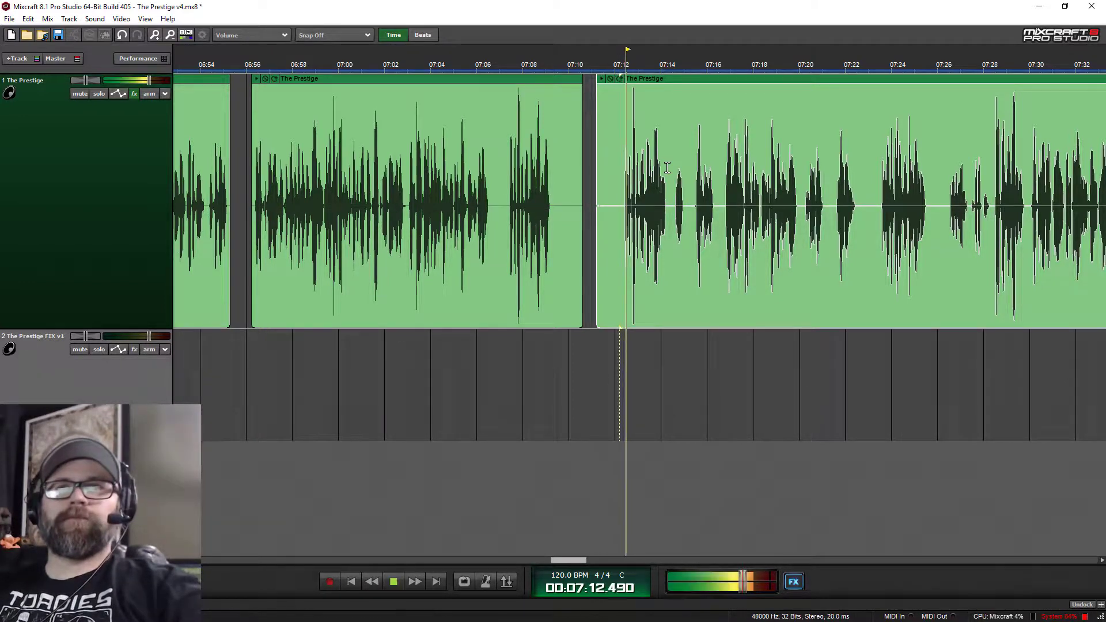
left_click(505, 65)
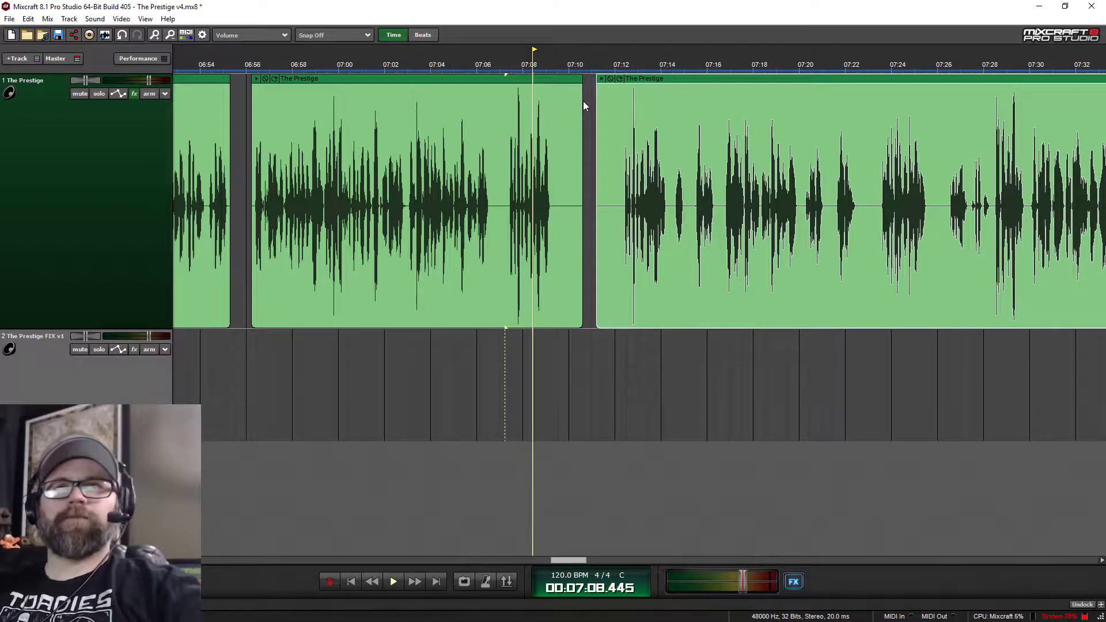
Trim the short clip's end to about 7:06.5, trim the next clip's leading silence, move that clip to about 7:07.7, and play the join.
left_click_drag(581, 101, 488, 90)
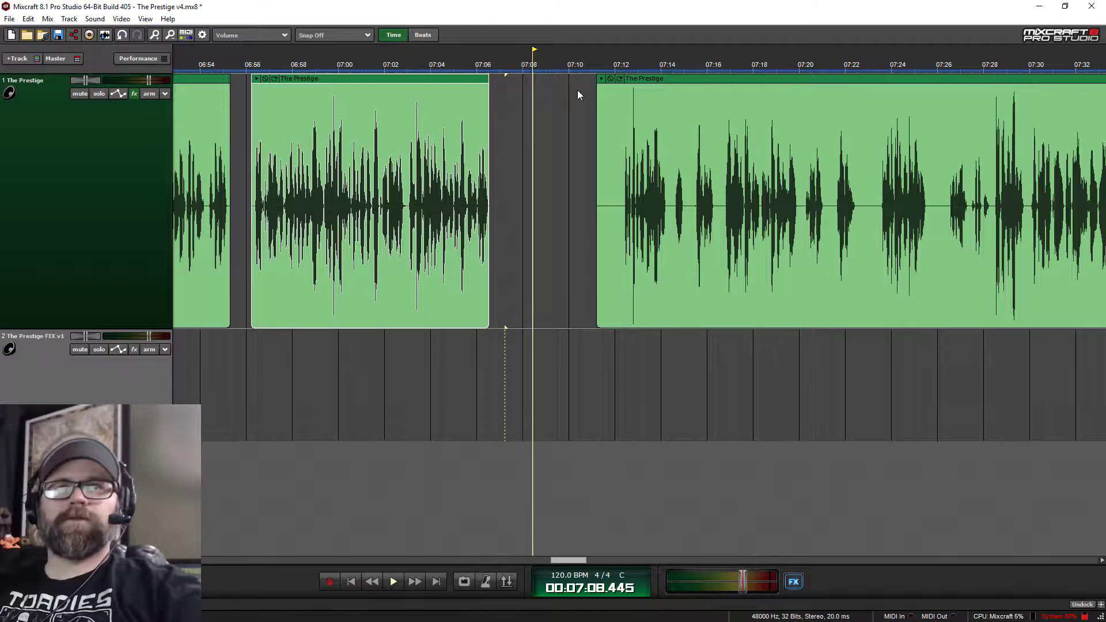
left_click_drag(598, 99, 552, 78)
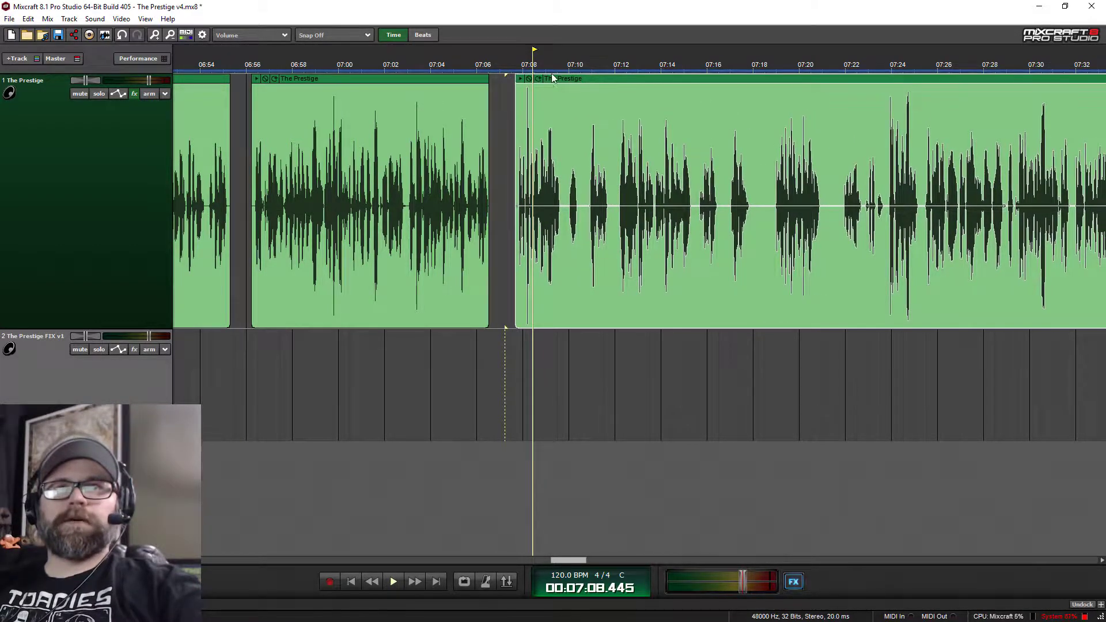
left_click(455, 69)
key("space")
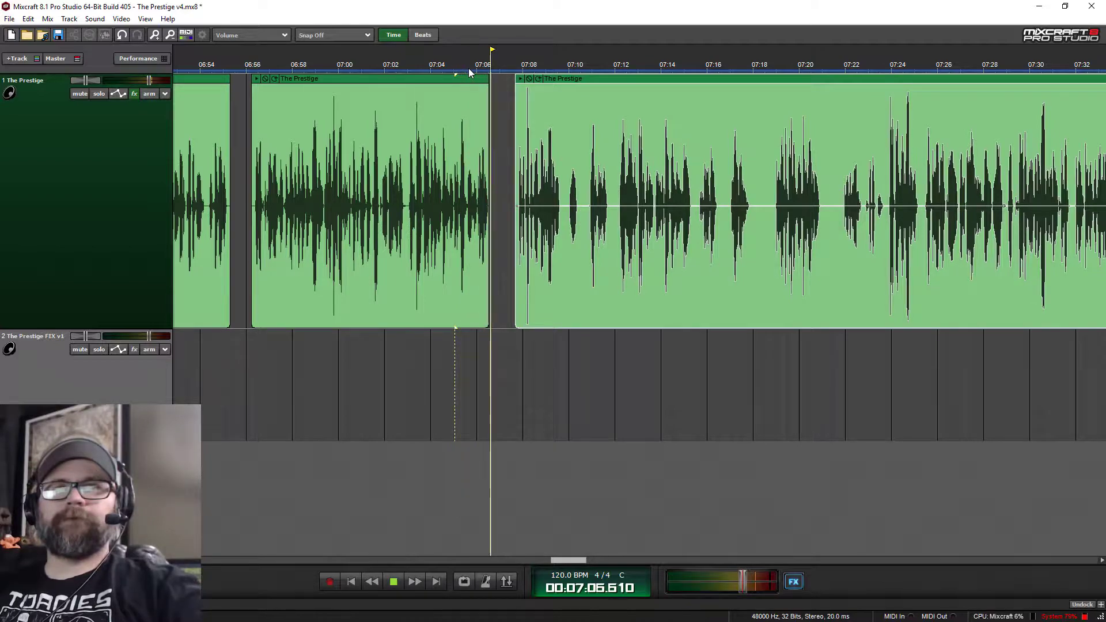
key("space")
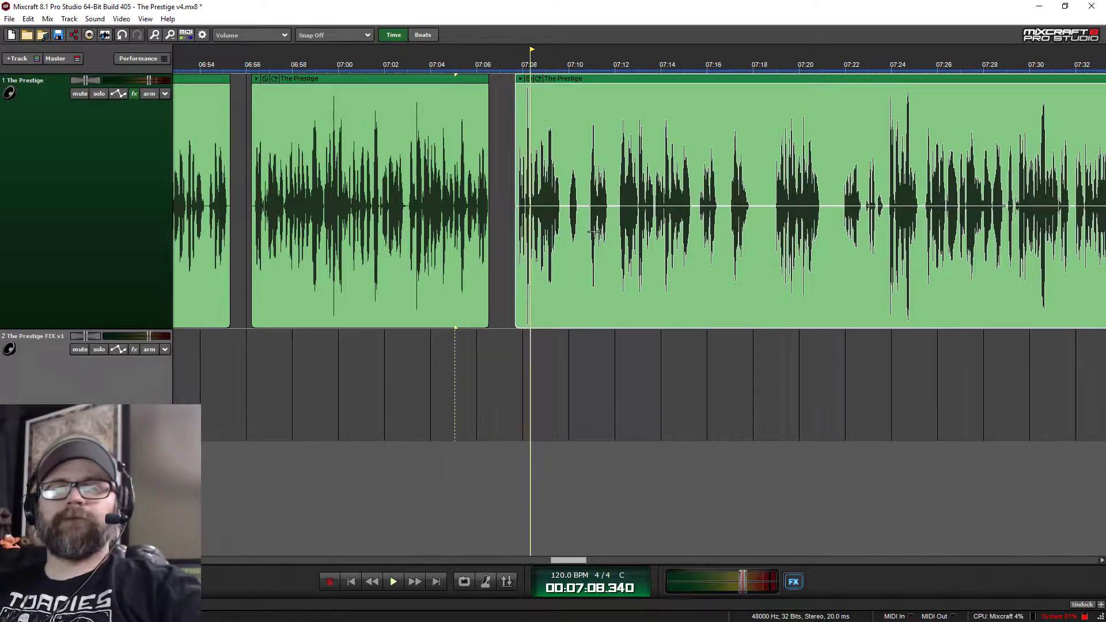
Move the following long clip to start at about 8:33 and play its opening words.
scroll(823, 123, "down", 5)
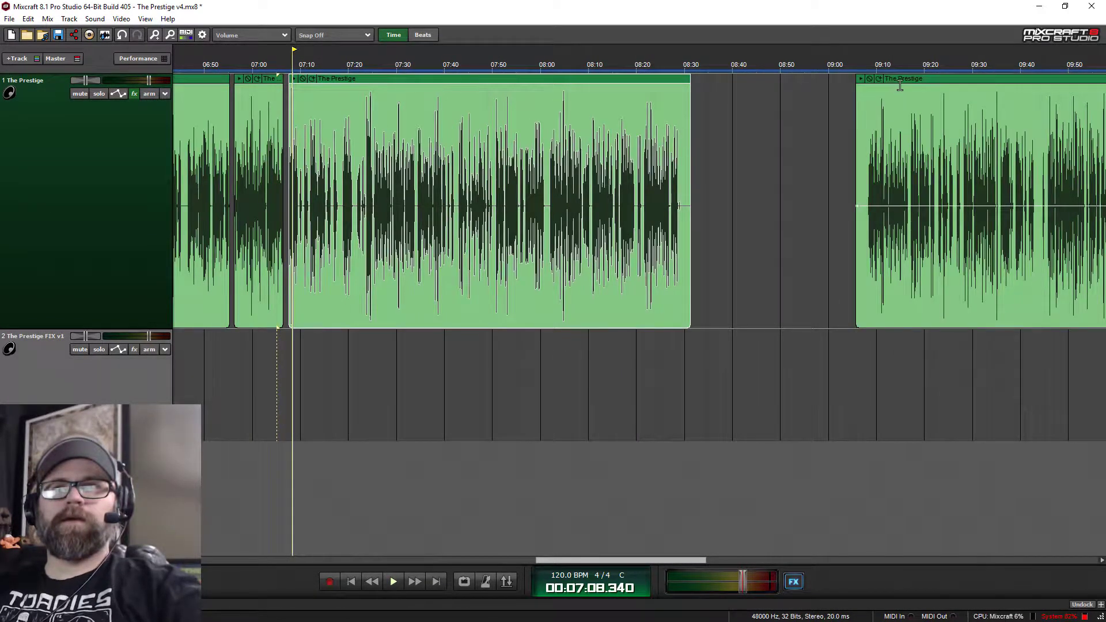
left_click_drag(900, 85, 741, 67)
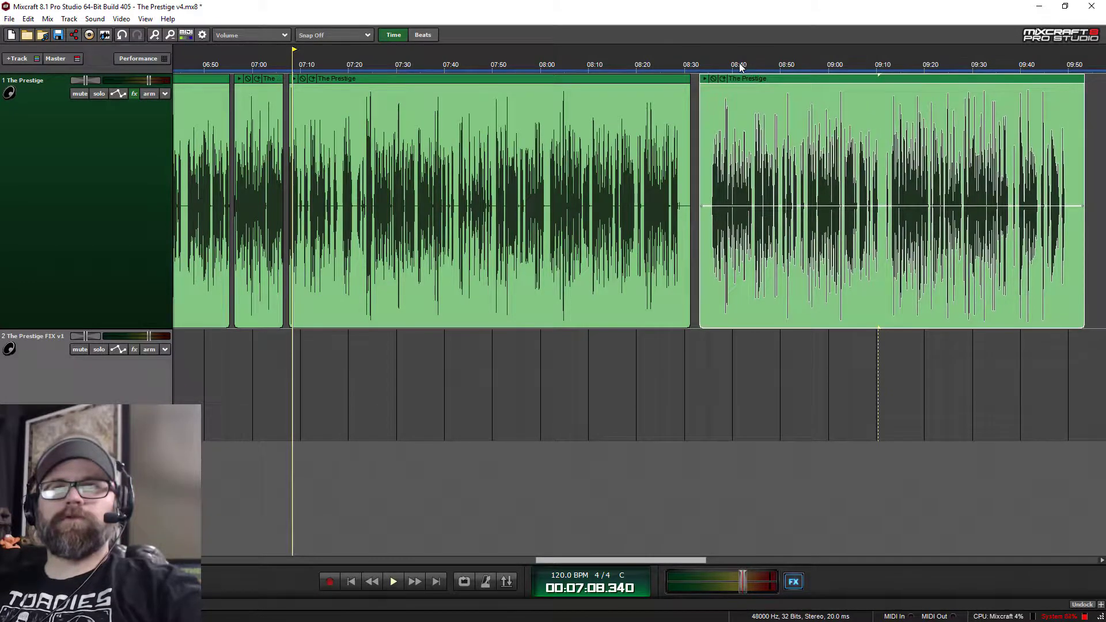
left_click(707, 70)
key("space")
scroll(673, 109, "up", 2)
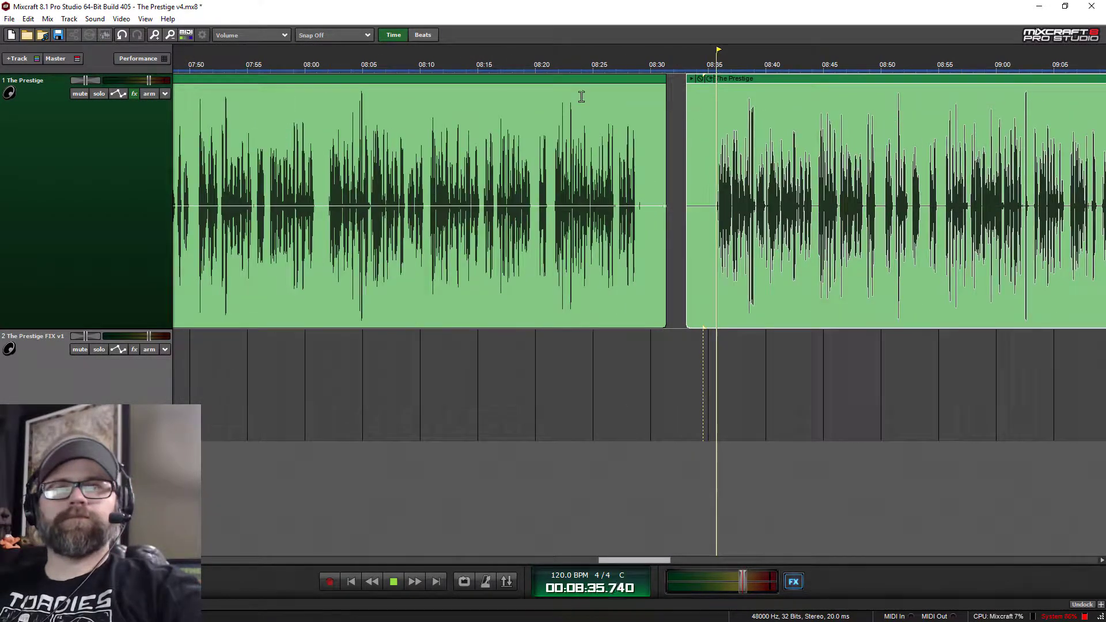
Compare the moved clip's opening words with the preceding clip's audio from about 8:21 and 8:02.
left_click(551, 66)
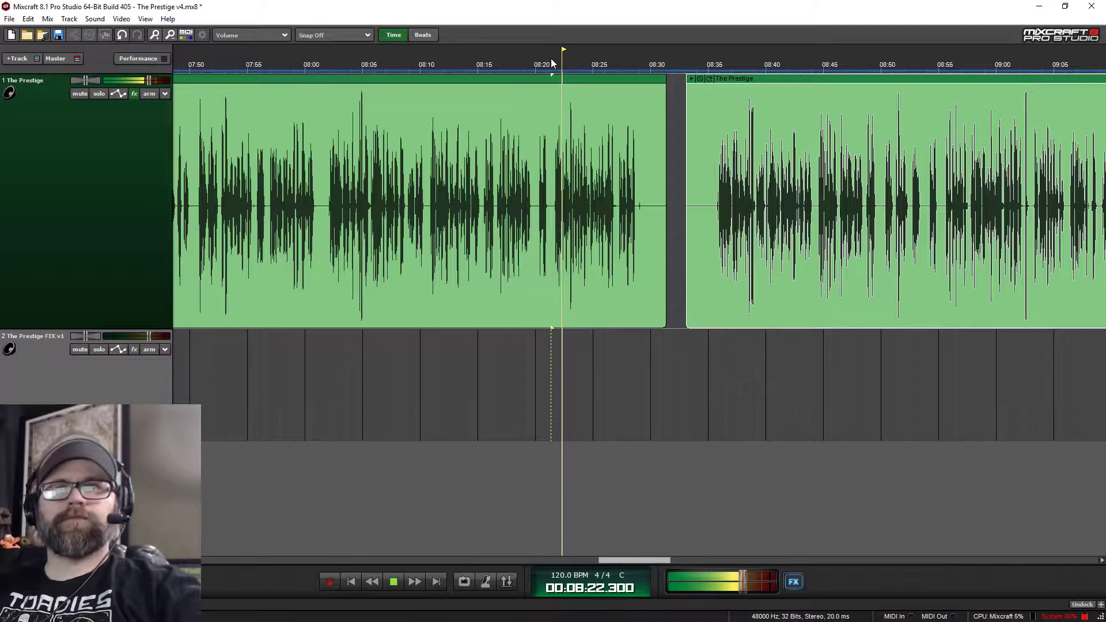
key("space")
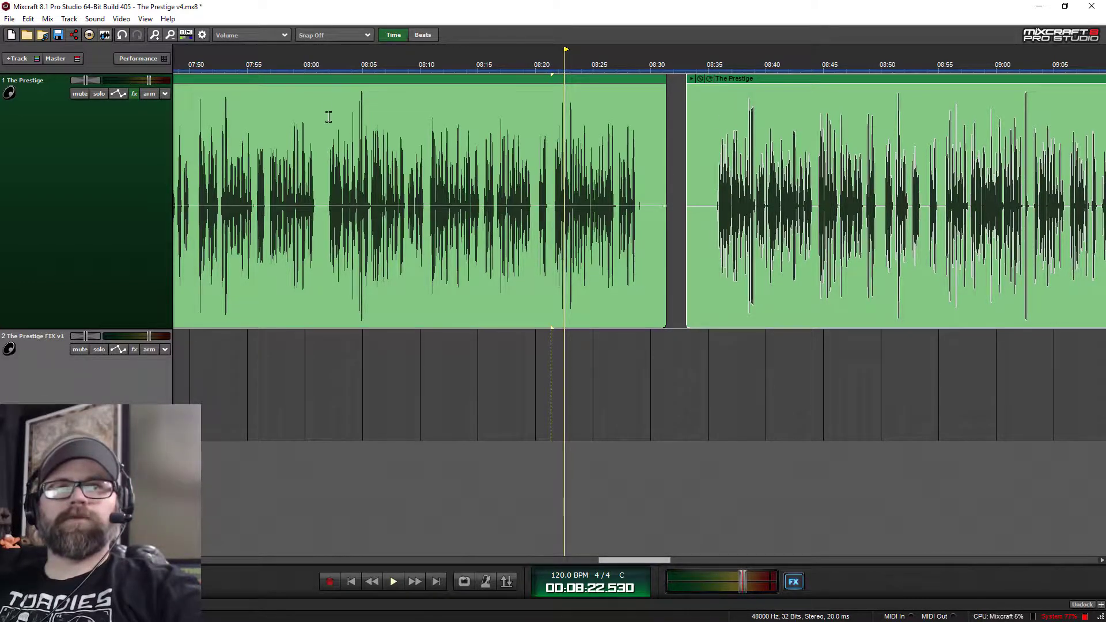
left_click(330, 67)
key("space")
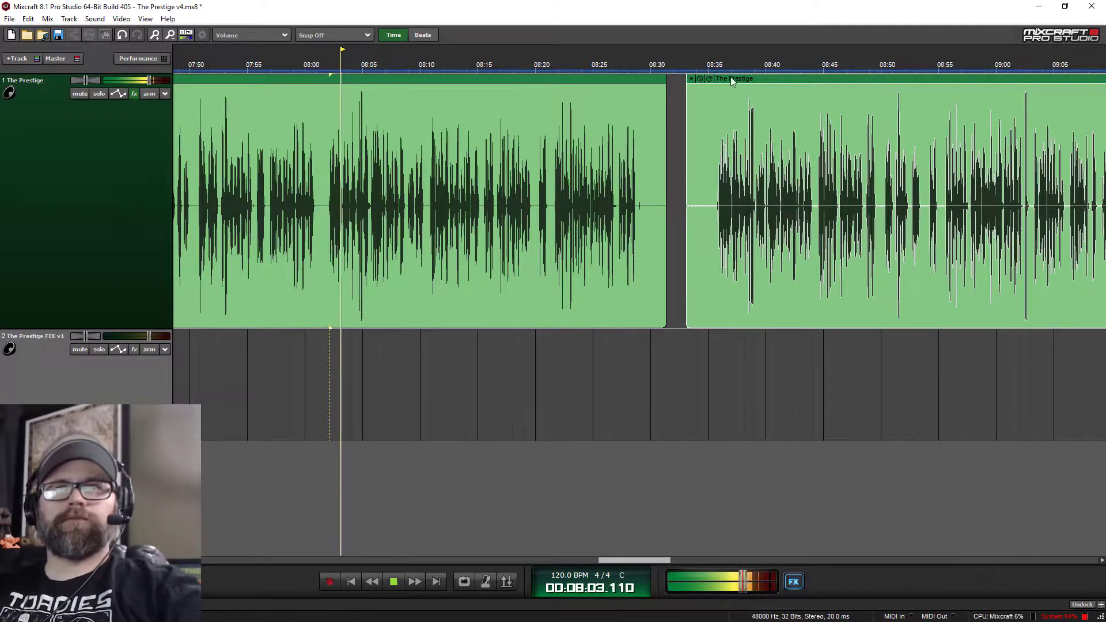
key("space")
left_click(716, 68)
key("space")
key("space")
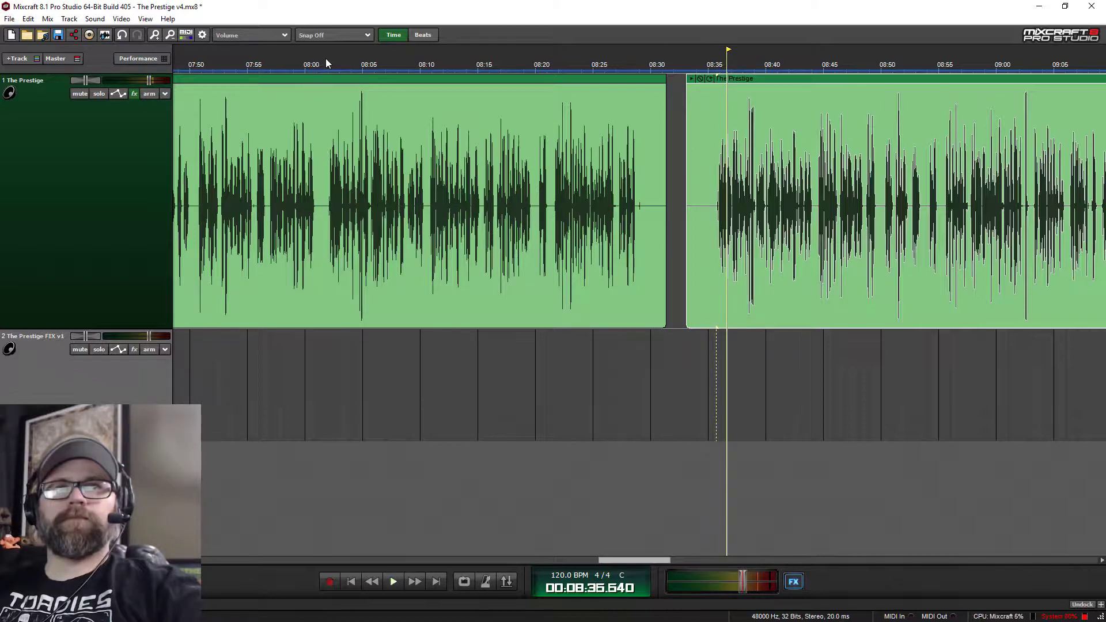
key("space")
key("space")
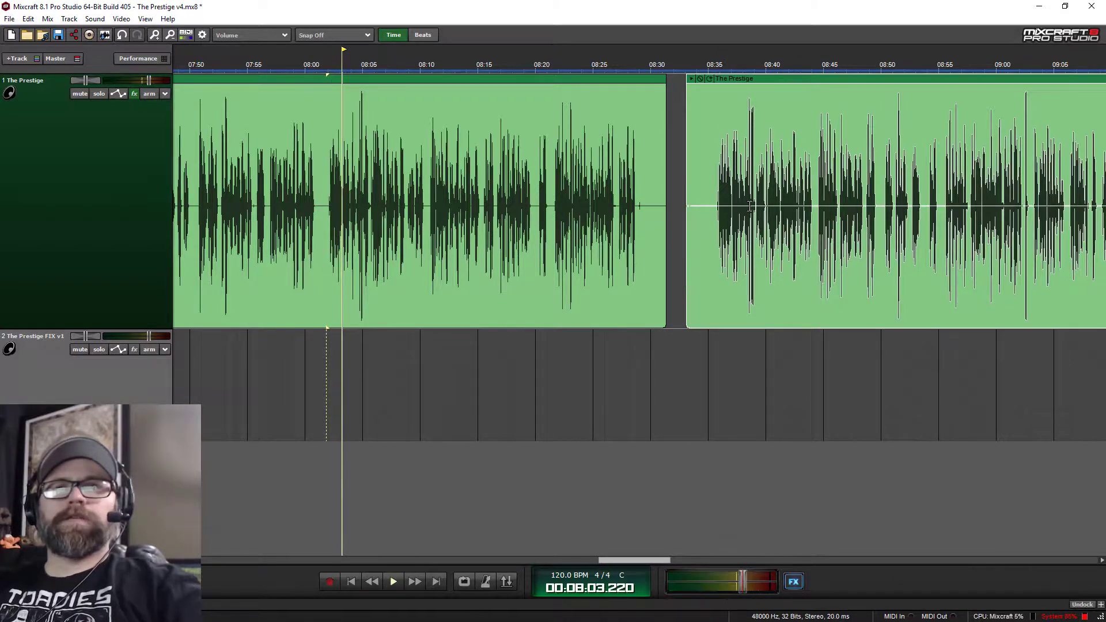
Examine the faint sound before the moved clip's first word and the matching spot near 8:02 in the preceding clip.
scroll(702, 212, "up", 5)
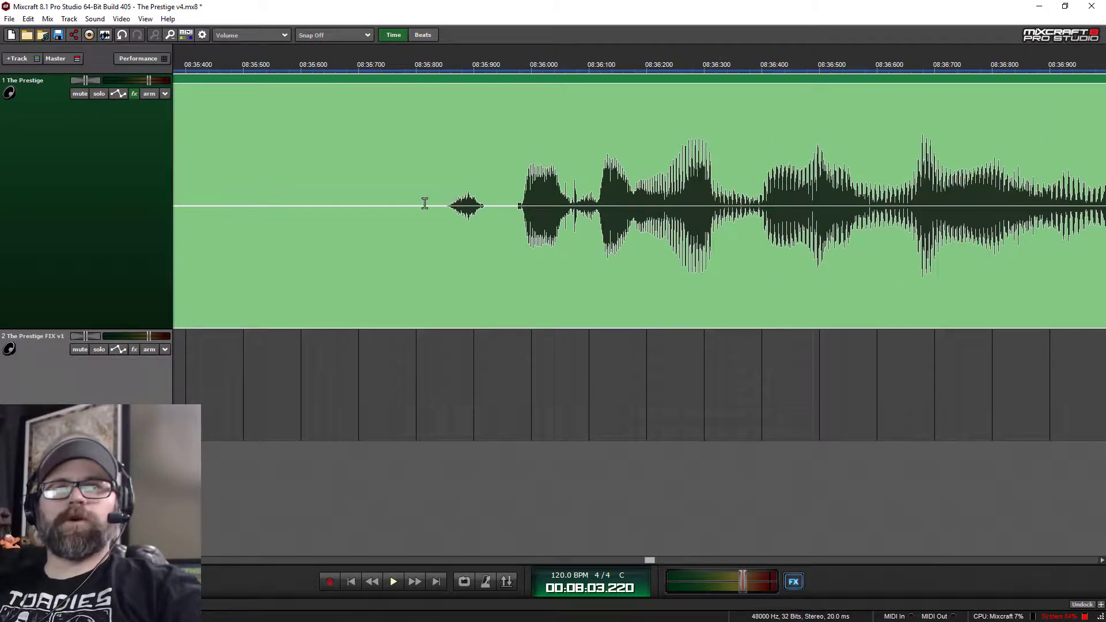
left_click_drag(428, 188, 513, 271)
scroll(587, 288, "down", 6)
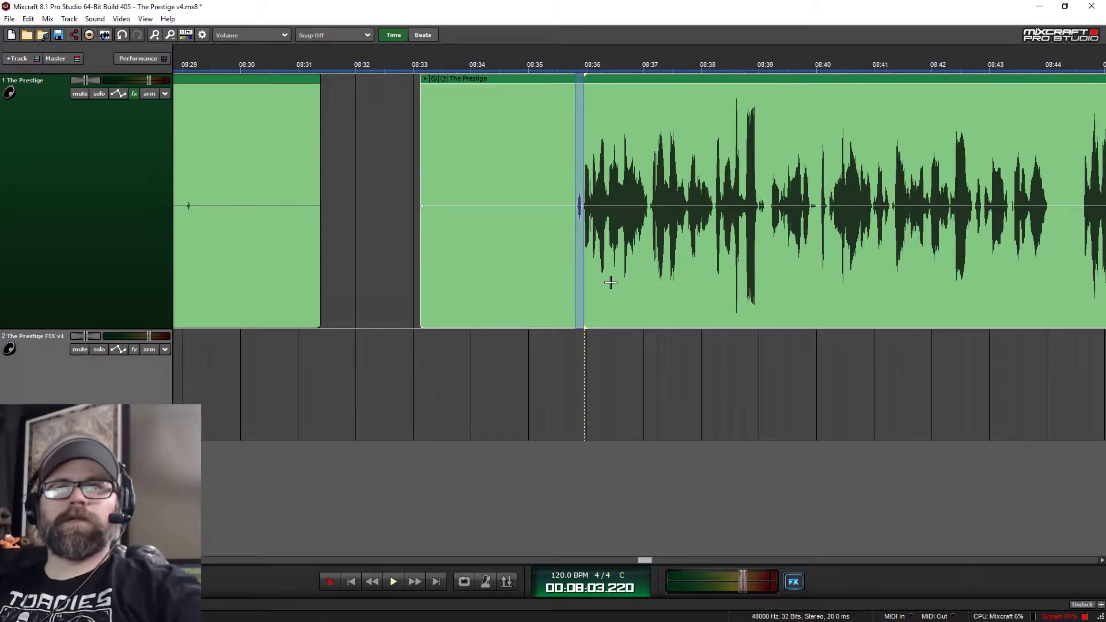
scroll(611, 283, "left", 10)
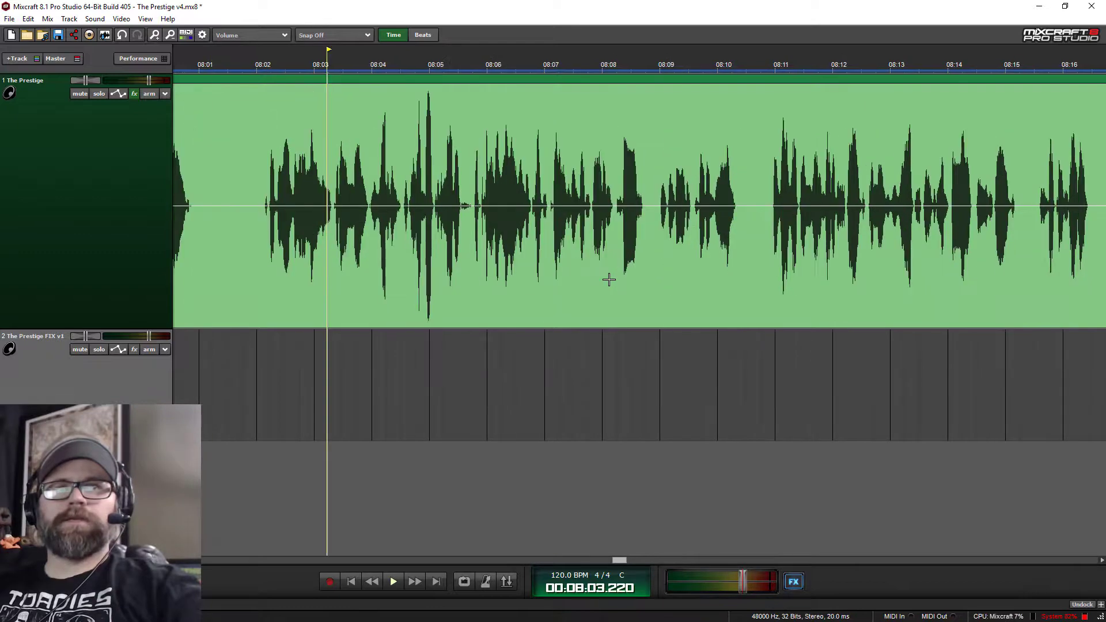
left_click_drag(375, 188, 384, 188)
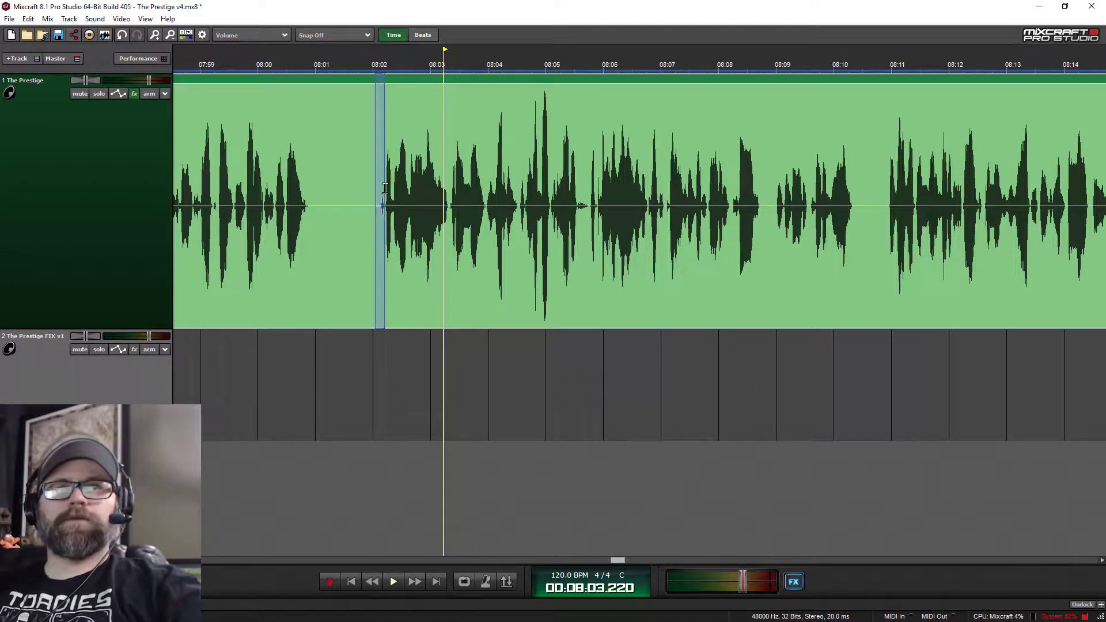
left_click(378, 72)
key("space")
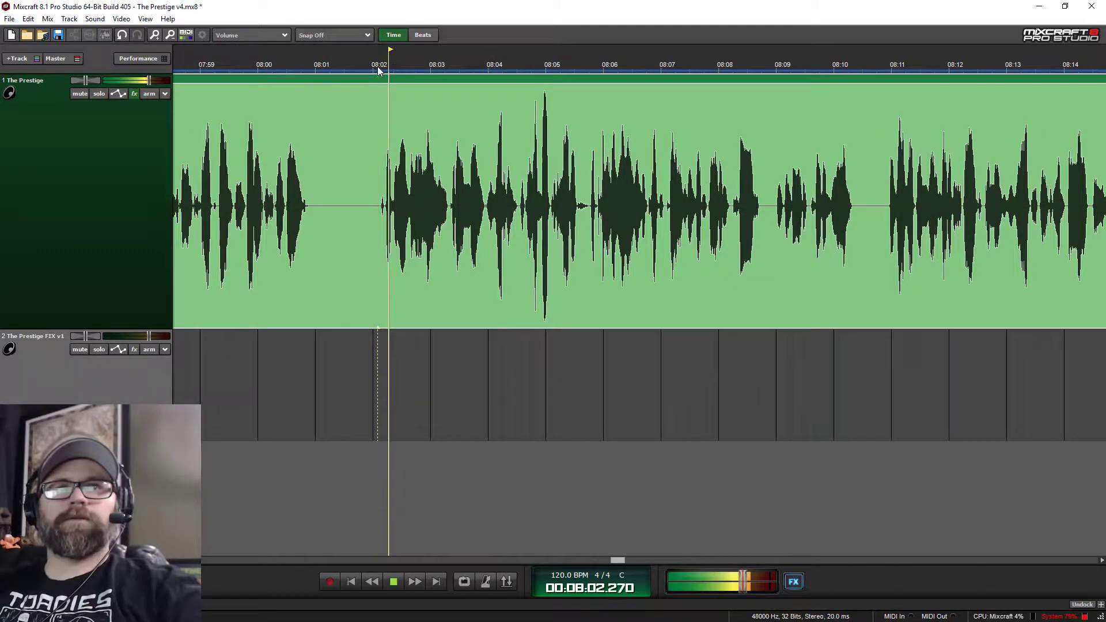
Split the preceding clip in the silence at about 8:01 and delete the repeated section after the split.
left_click(299, 63)
key("space")
key("space")
left_click(320, 187)
key("ctrl+t")
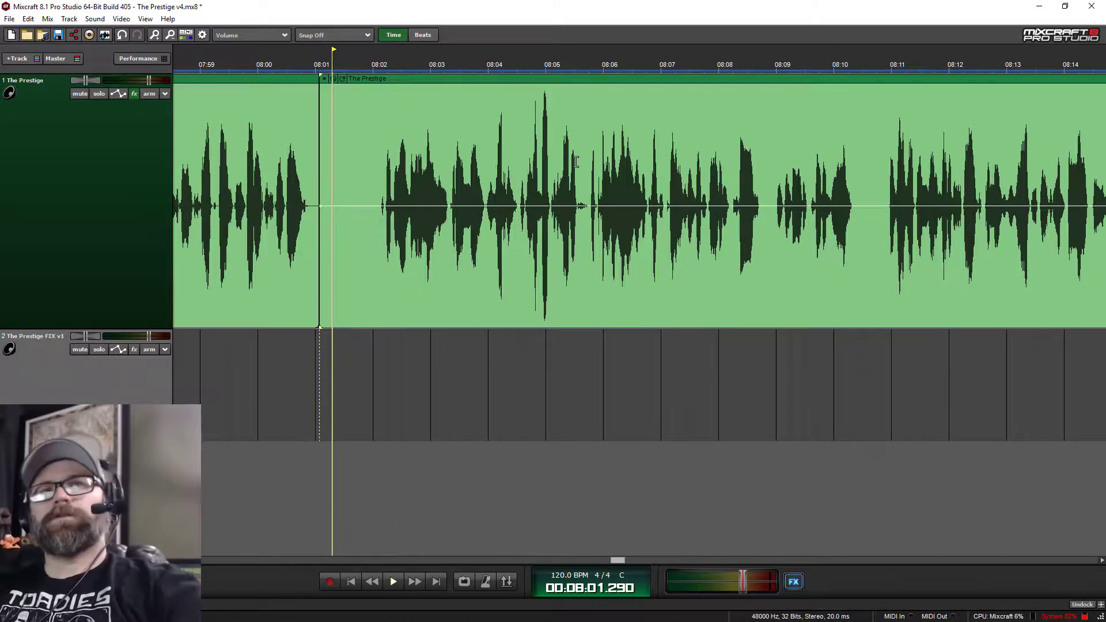
left_click(416, 125)
key("Delete")
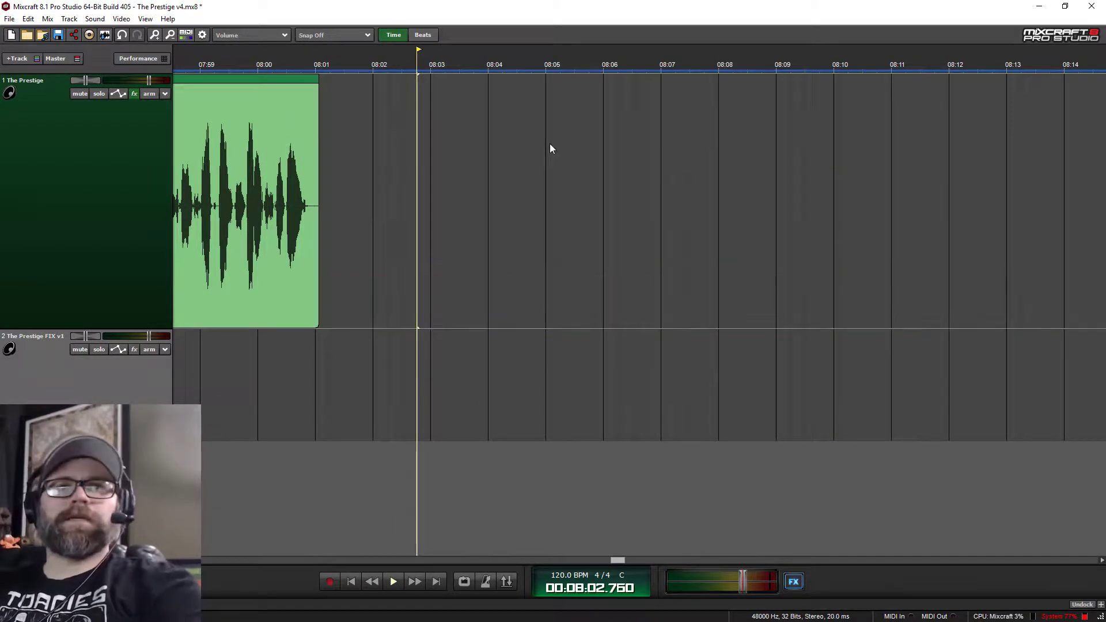
Trim the next clip's leading silence and move the clip to start at about 8:02.
scroll(550, 144, "down", 3)
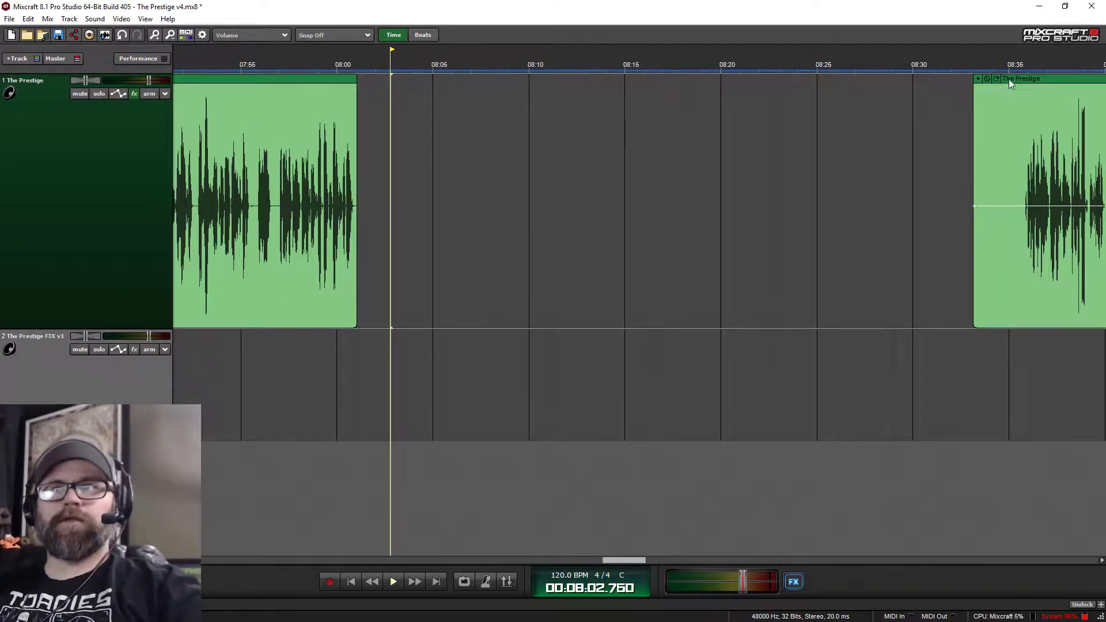
left_click_drag(1009, 83, 403, 86)
left_click_drag(373, 137, 423, 123)
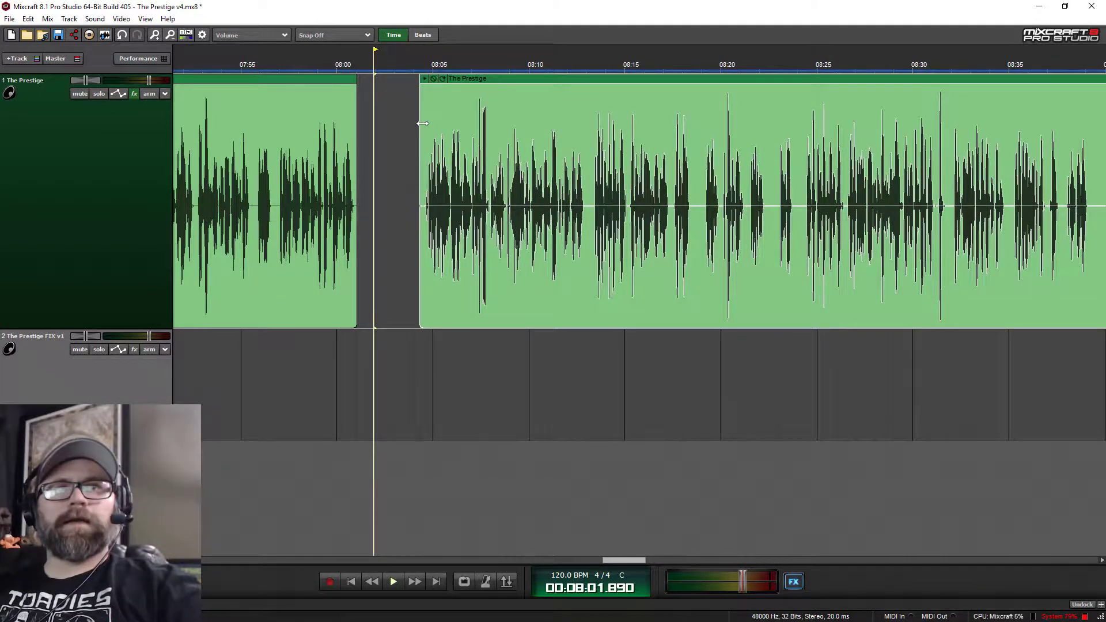
left_click(324, 65)
left_click_drag(489, 78, 444, 78)
scroll(398, 142, "up", 3)
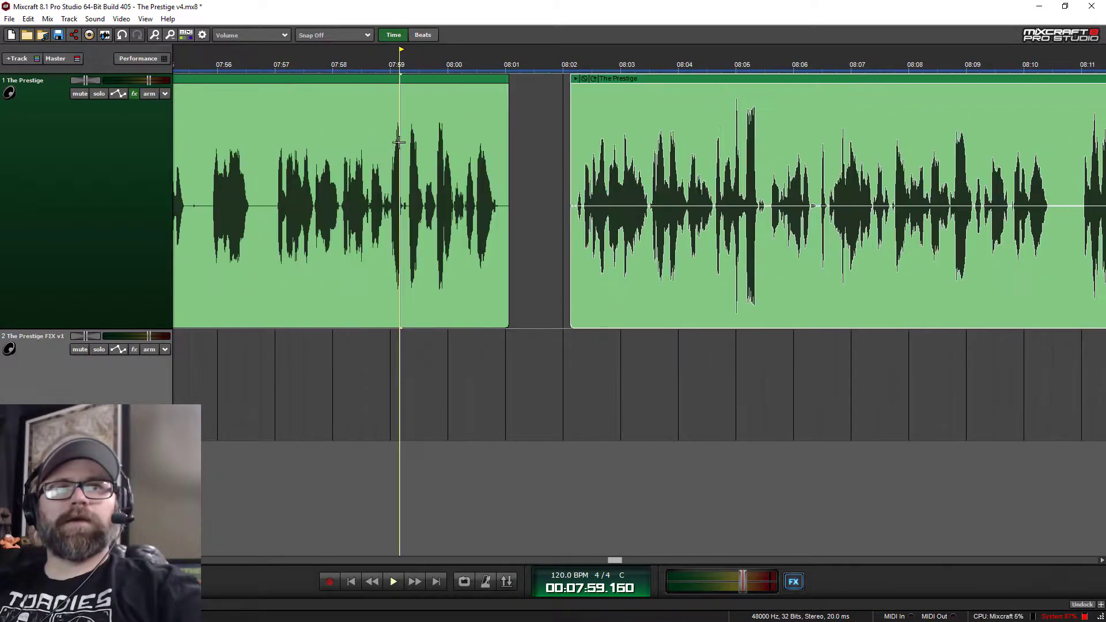
Play the join from about 7:59 and trim the preceding clip's end to about 8:00.9.
scroll(456, 145, "up", 2)
key("space")
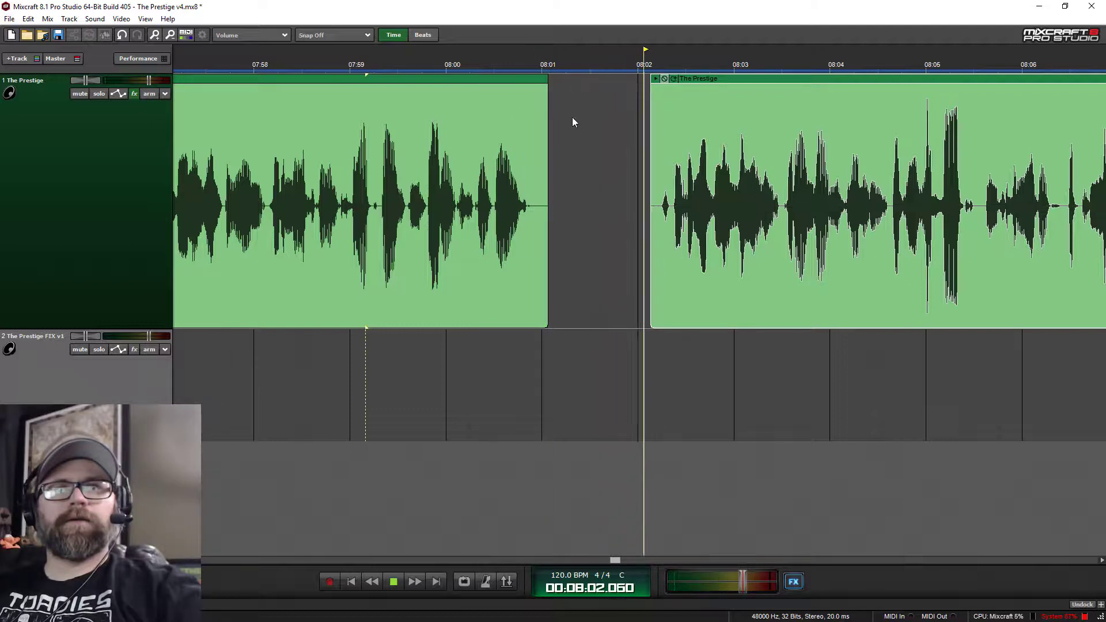
key("space")
left_click_drag(546, 126, 533, 127)
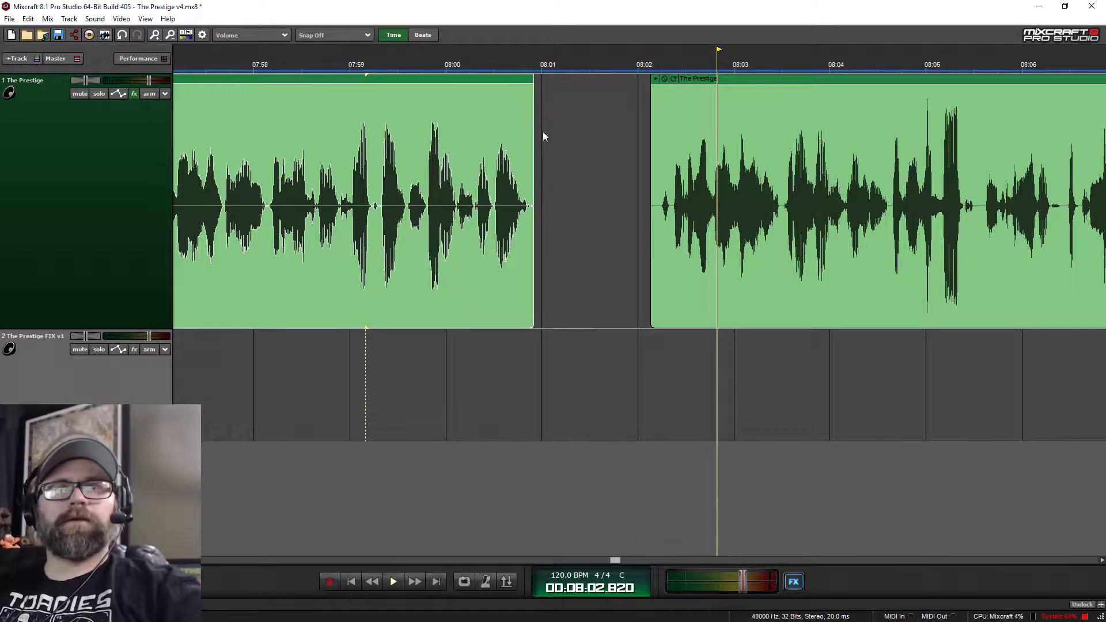
Move the next clip on The Prestige track earlier to start at about 9:21, just after the preceding clip.
left_click(683, 180)
scroll(682, 179, "down", 6)
scroll(683, 179, "right", 10)
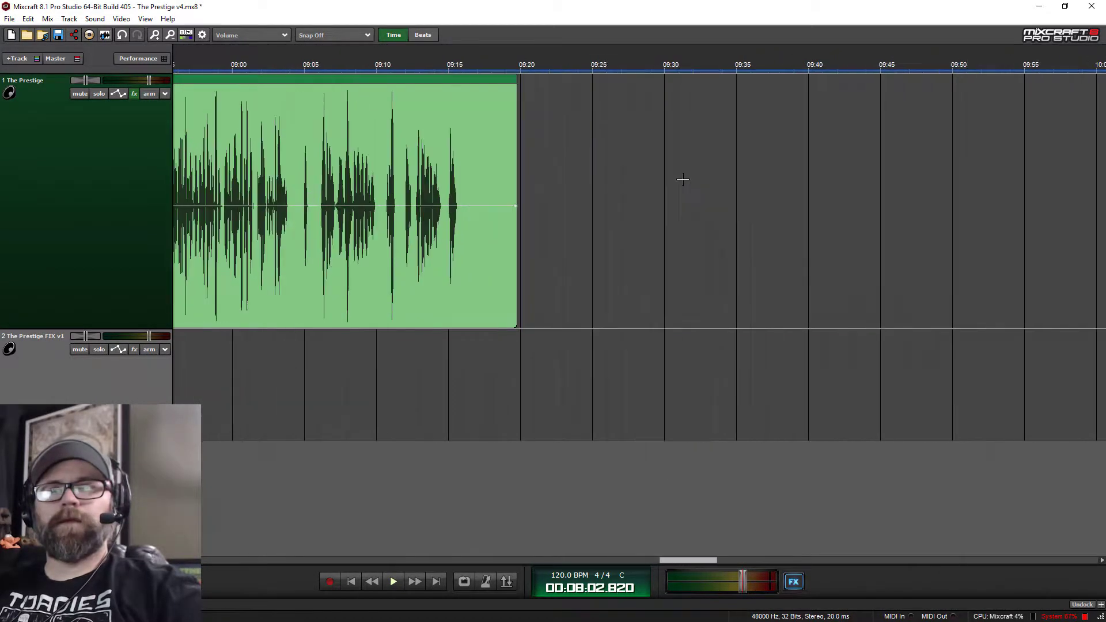
scroll(682, 180, "down", 3)
scroll(688, 177, "right", 5)
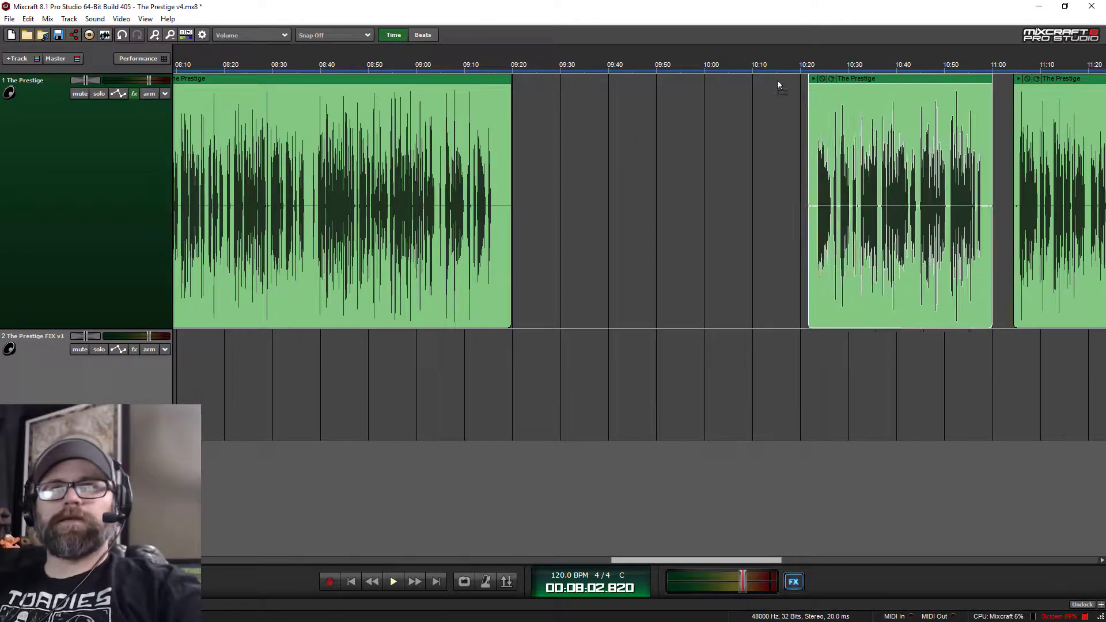
left_click_drag(809, 103, 512, 110)
scroll(497, 114, "up", 3)
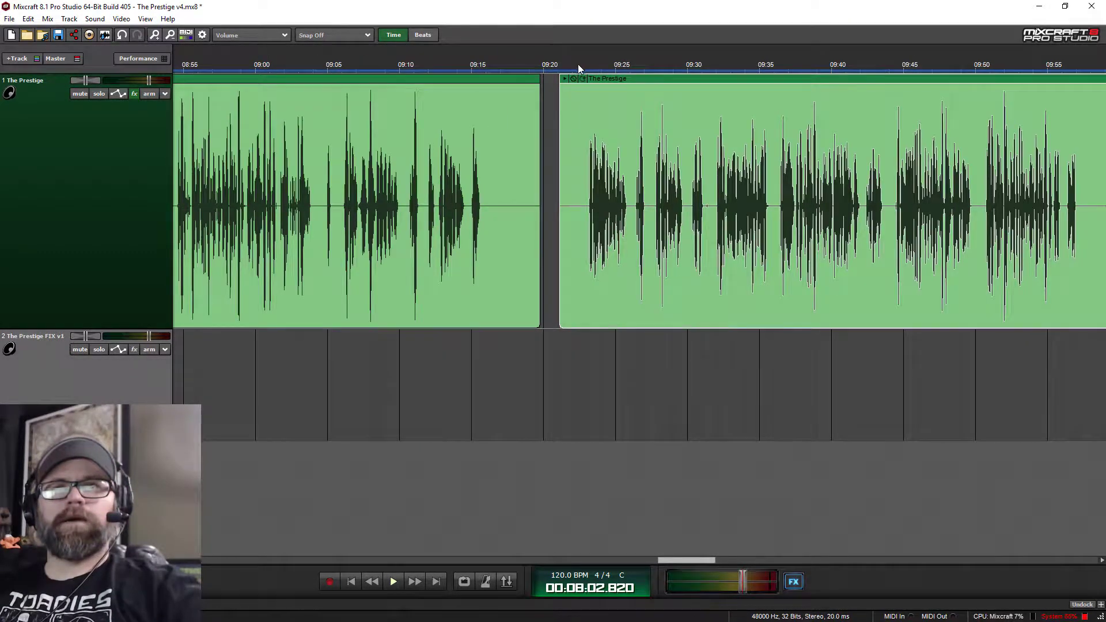
Play the moved clip's opening and the preceding clip from about 9:03 to locate the repeated line.
left_click(582, 67)
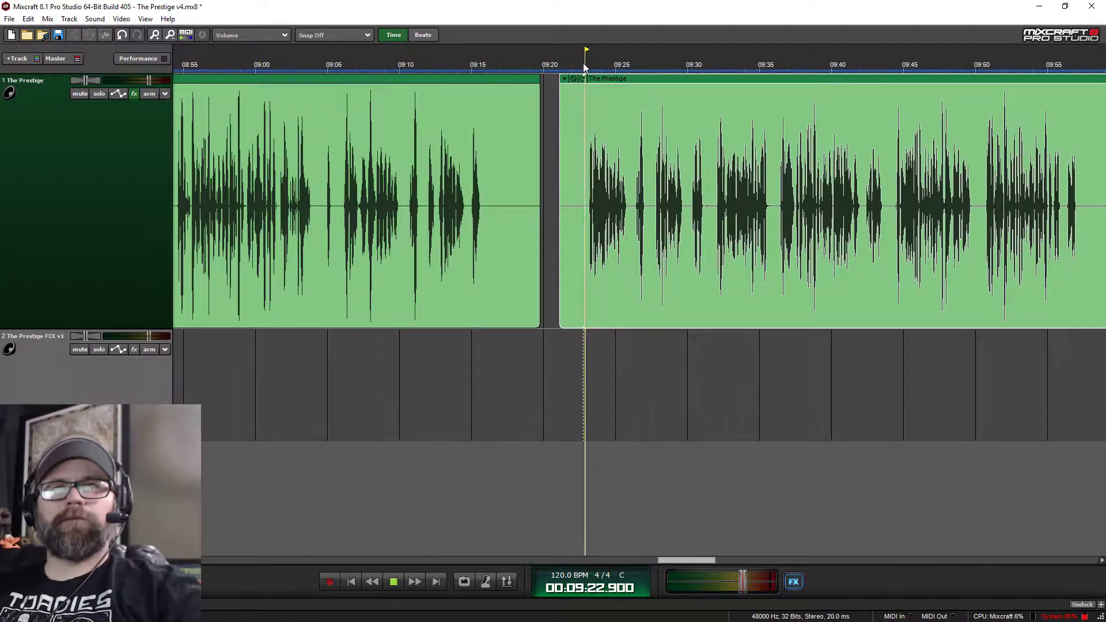
left_click(334, 55)
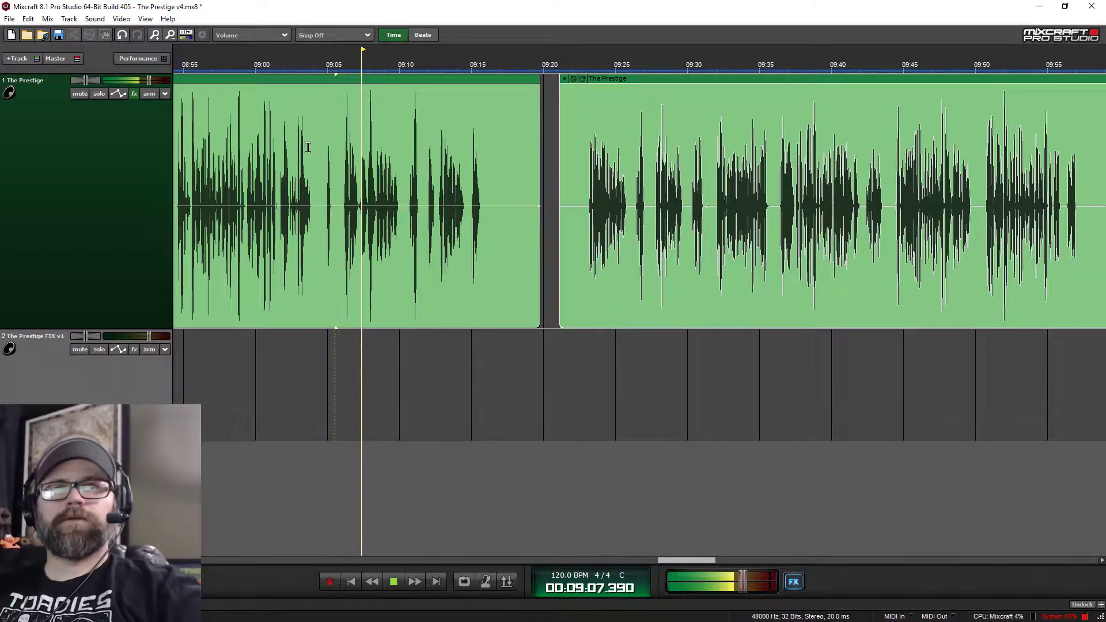
key("space")
scroll(314, 167, "up", 3)
left_click(353, 57)
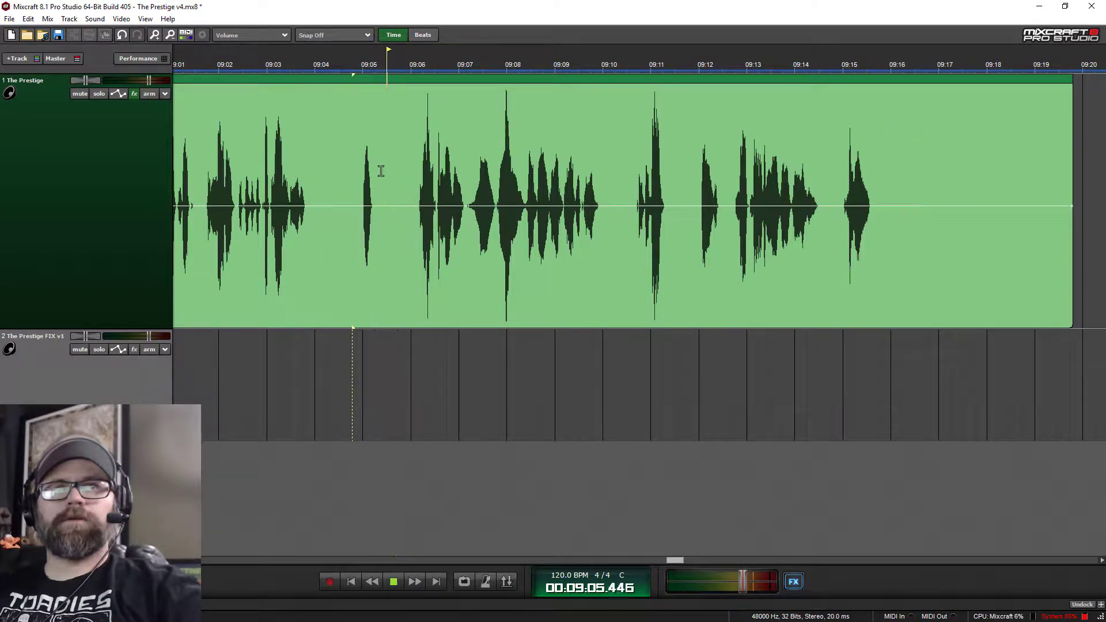
left_click(271, 88)
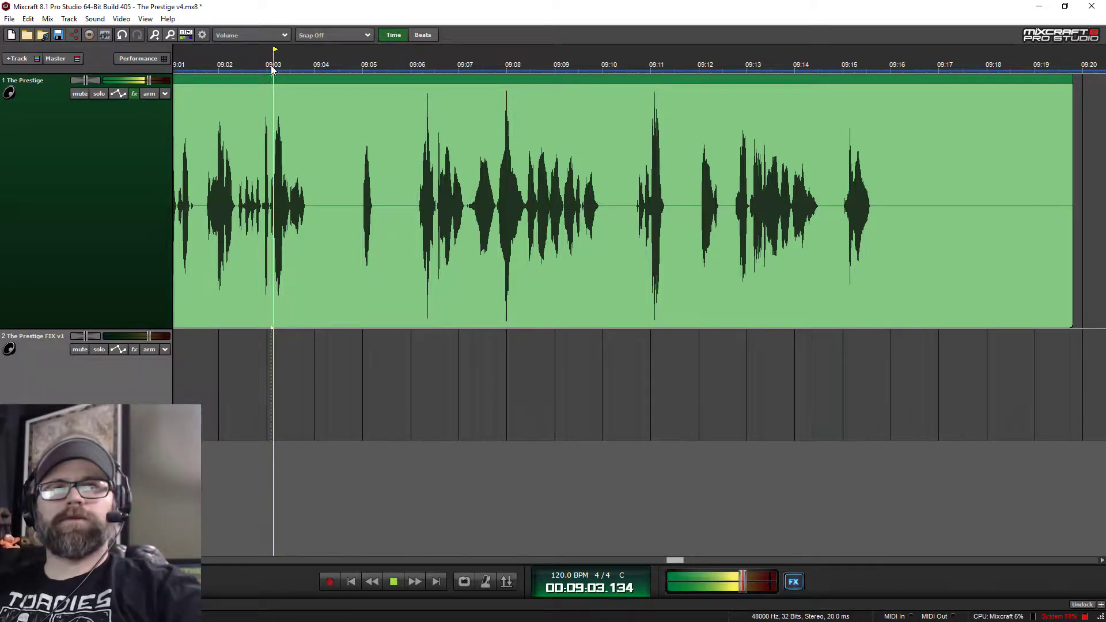
Split the preceding clip in the silence at about 9:03.8 and delete the section after the split.
left_click(305, 192)
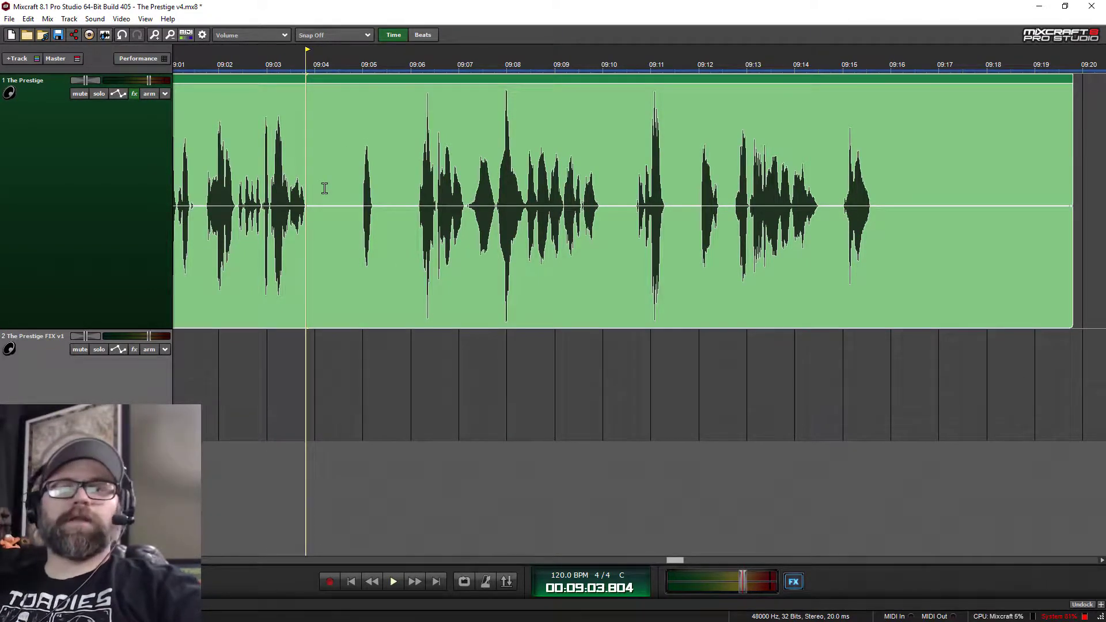
left_click(306, 191)
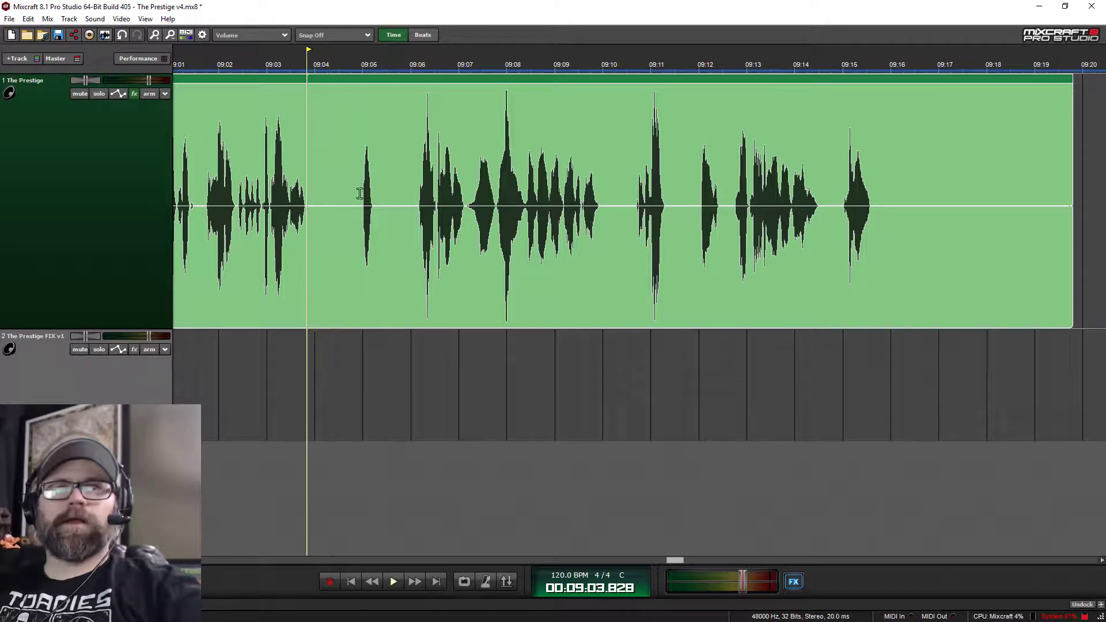
key("ctrl+t")
left_click(522, 148)
key("Delete")
scroll(527, 148, "down", 2)
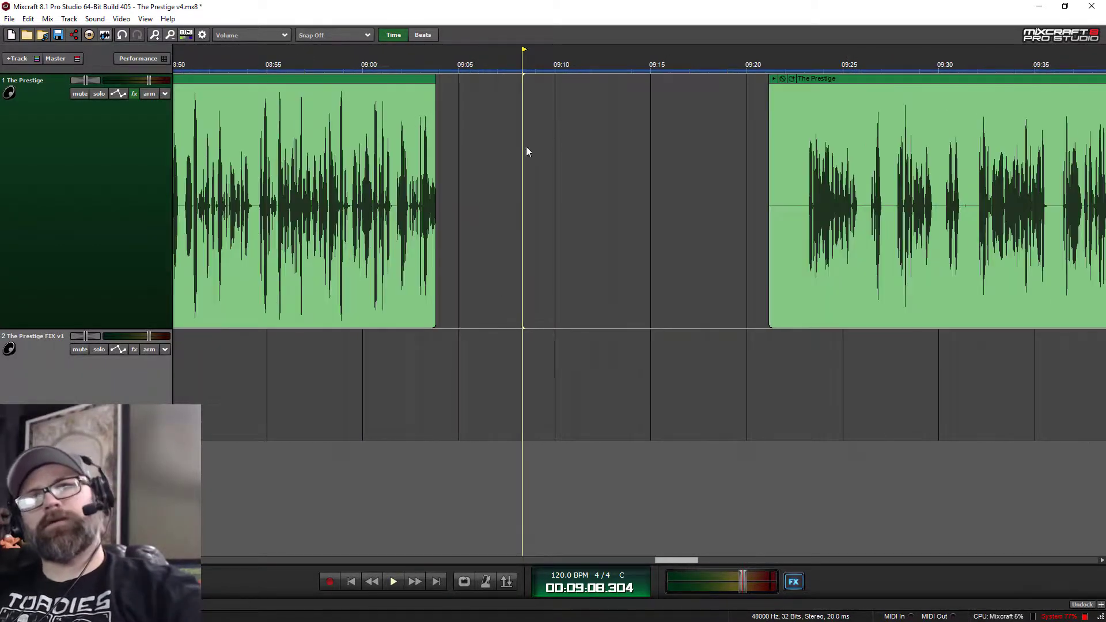
Trim the next clip's leading silence and move the clip to start at about 9:04.6, checking the join by playback.
left_click_drag(770, 99, 508, 78)
left_click(417, 70)
key("space")
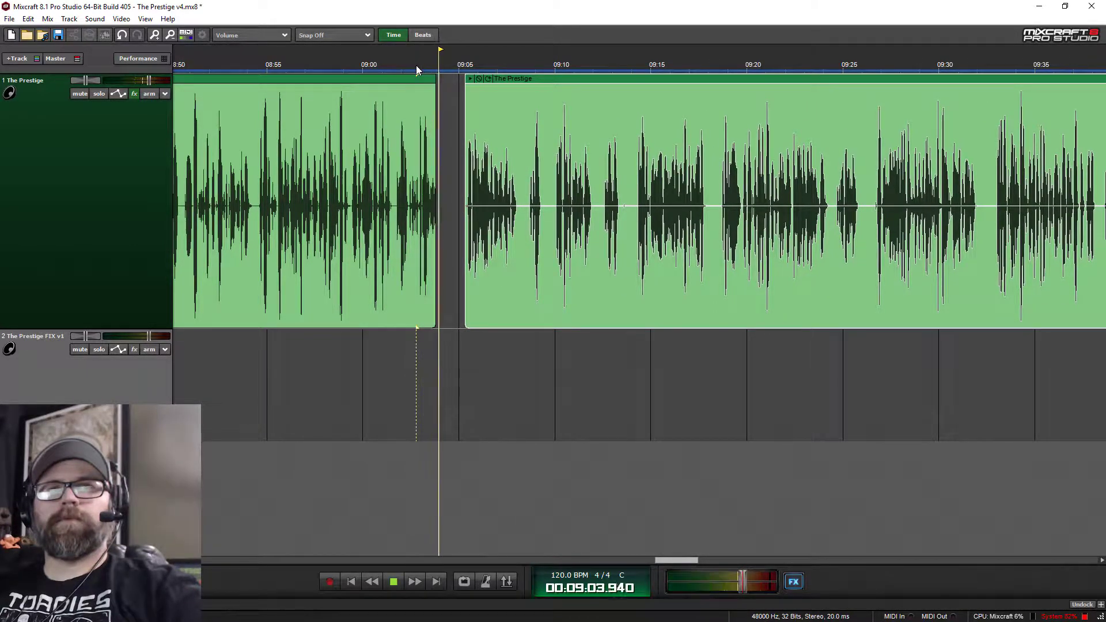
key("space")
left_click_drag(533, 78, 518, 78)
left_click(417, 66)
key("space")
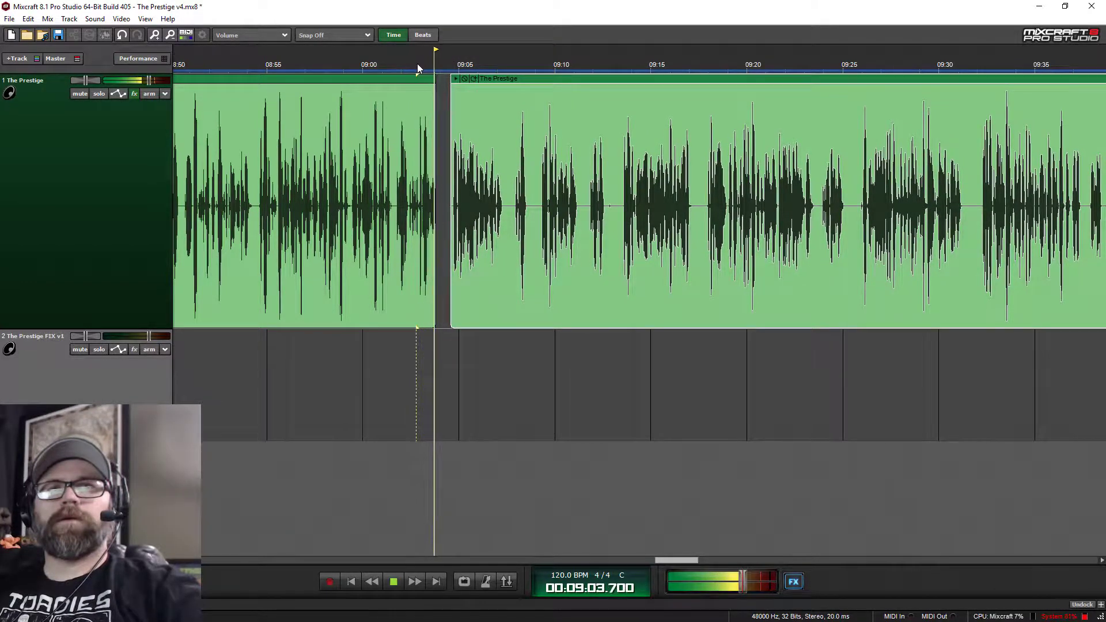
key("space")
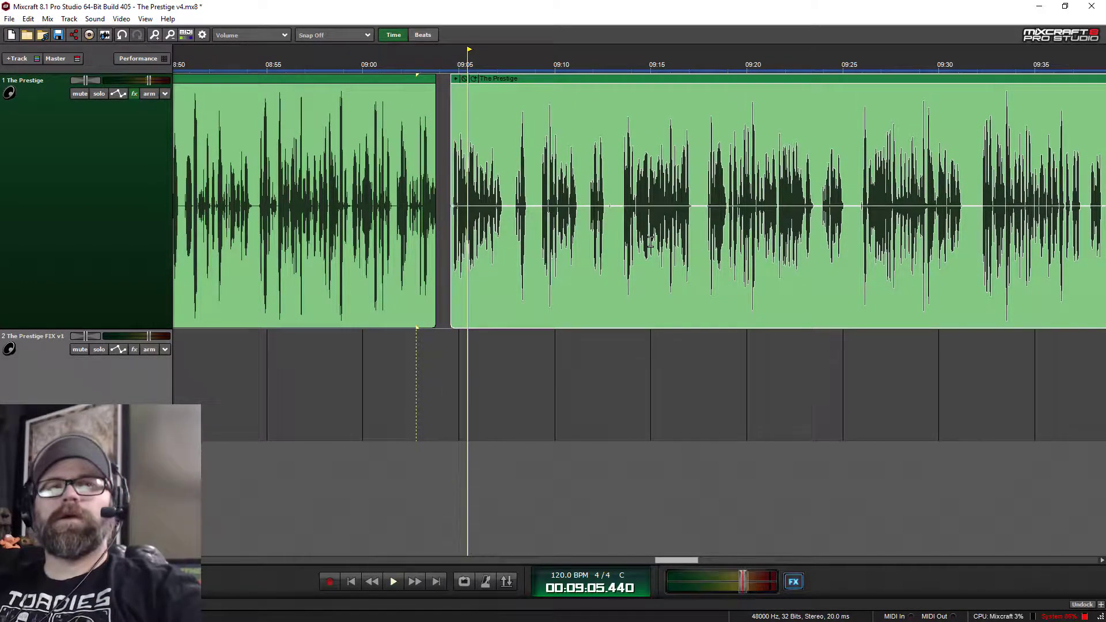
Move the following clip from about 11:04 to start at about 9:42.6, shortly after the preceding clip's end.
scroll(650, 247, "down", 5)
scroll(650, 247, "down", 1)
scroll(651, 247, "down", 2)
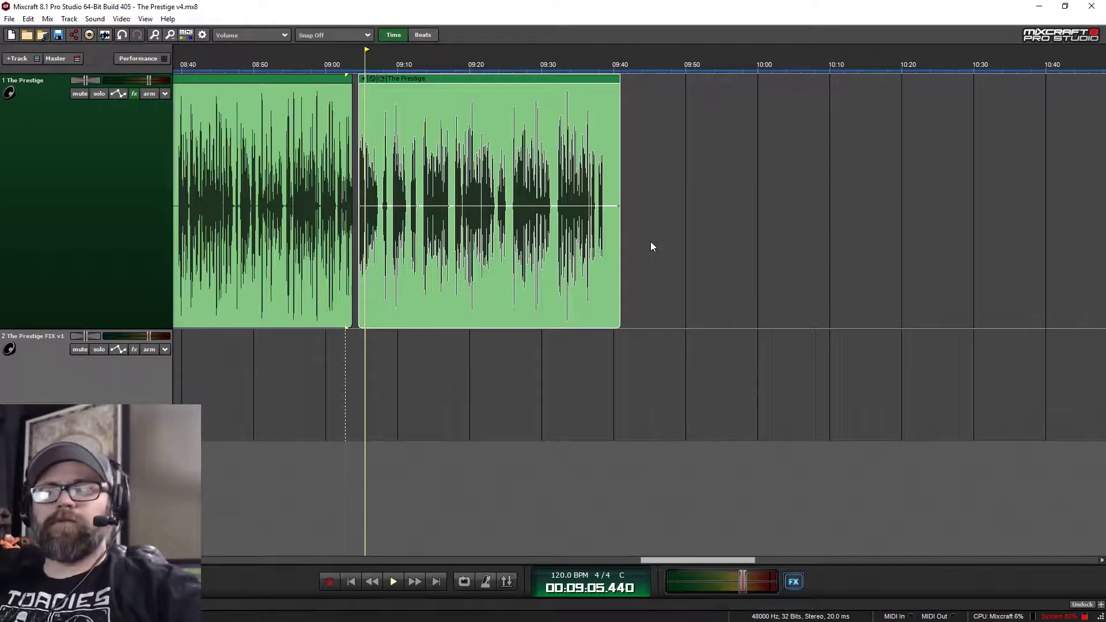
scroll(653, 244, "down", 4)
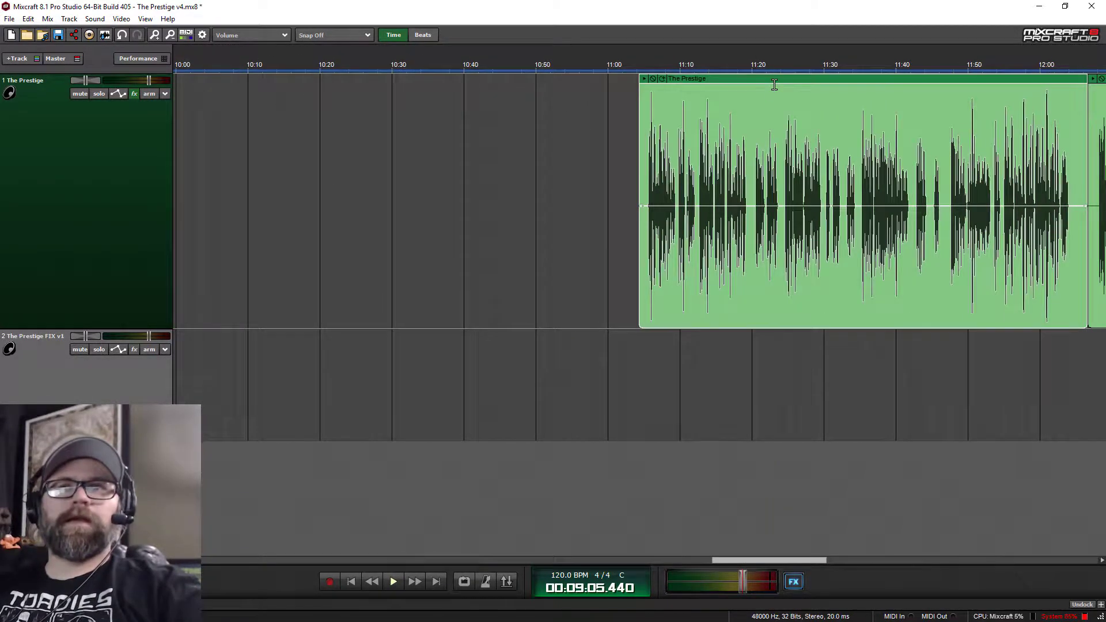
left_click_drag(774, 81, 231, 78)
scroll(743, 80, "up", 5)
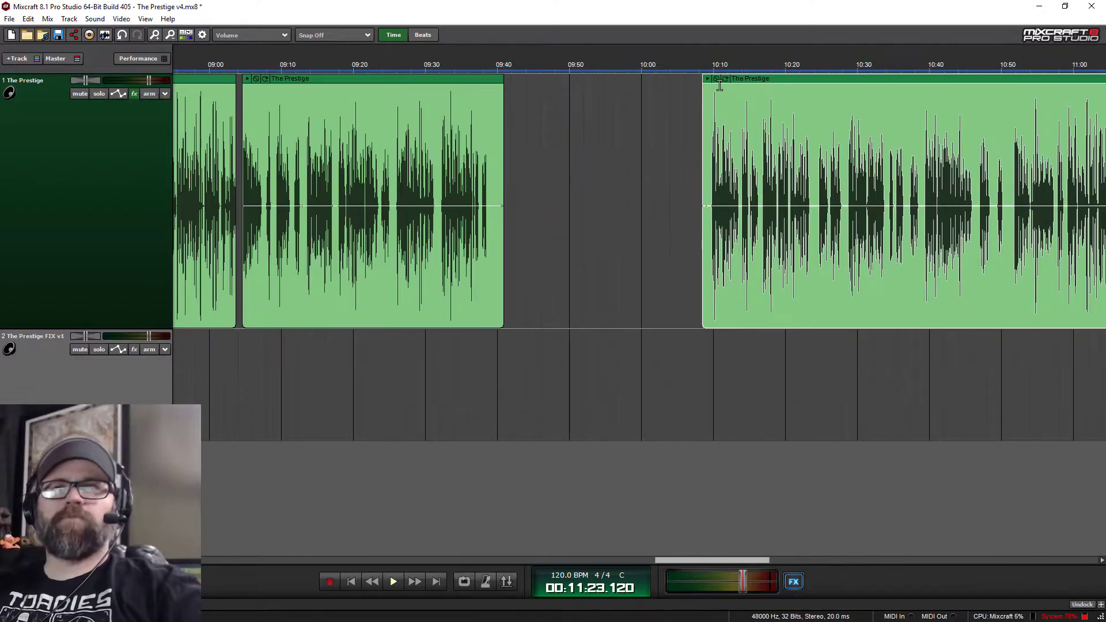
left_click_drag(743, 81, 510, 164)
scroll(511, 165, "up", 3)
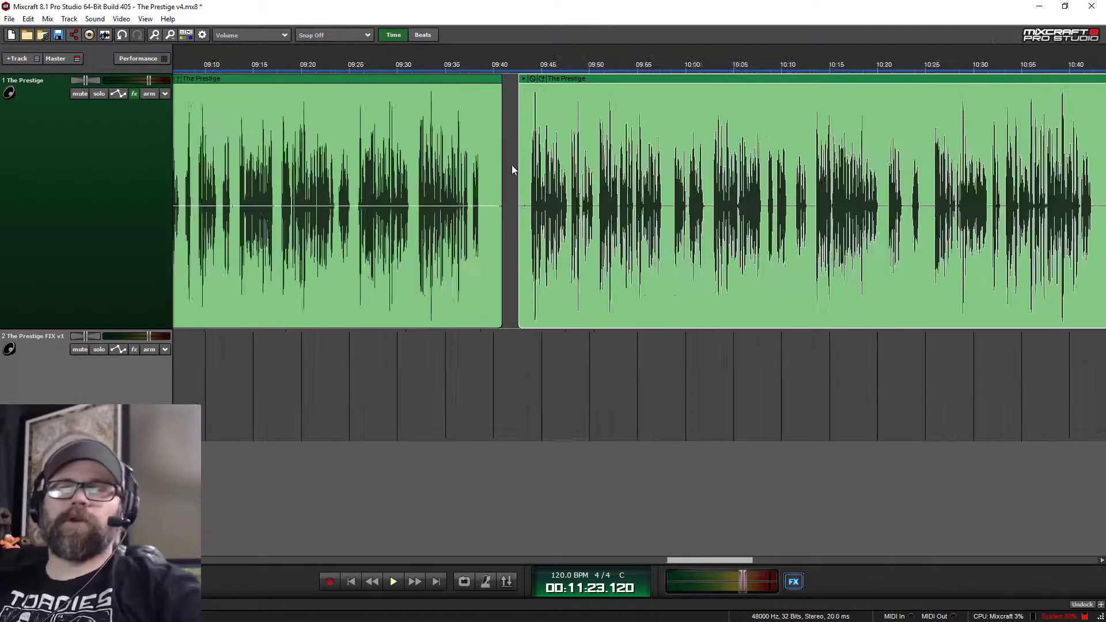
scroll(569, 153, "up", 2)
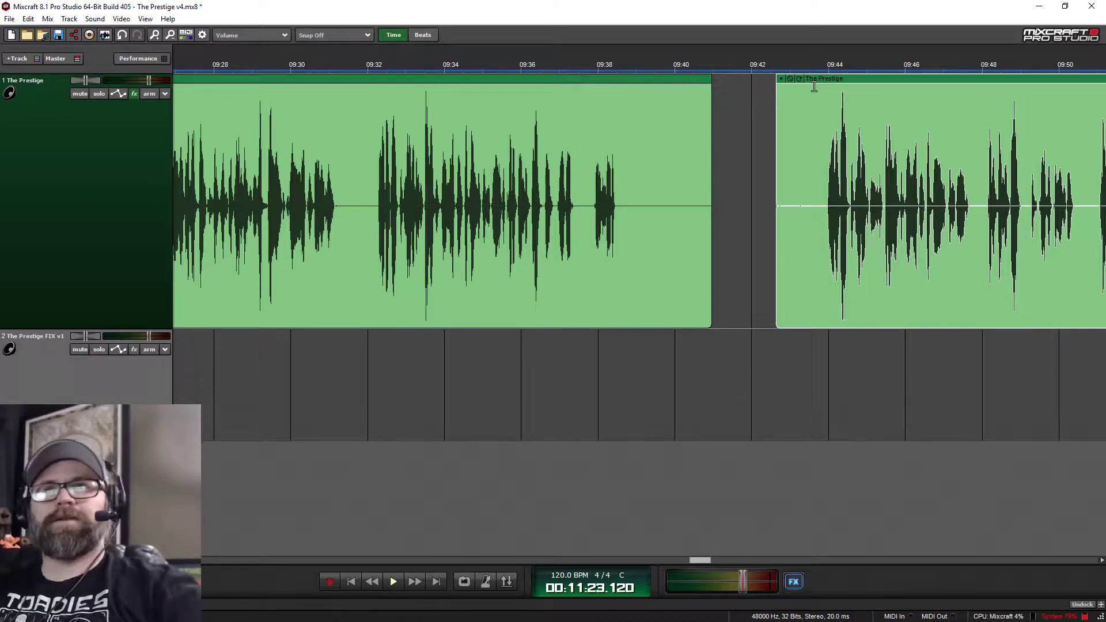
Compare the moved clip's opening words with the preceding clip between about 9:30 and 9:32 by playback.
left_click(818, 64)
key("space")
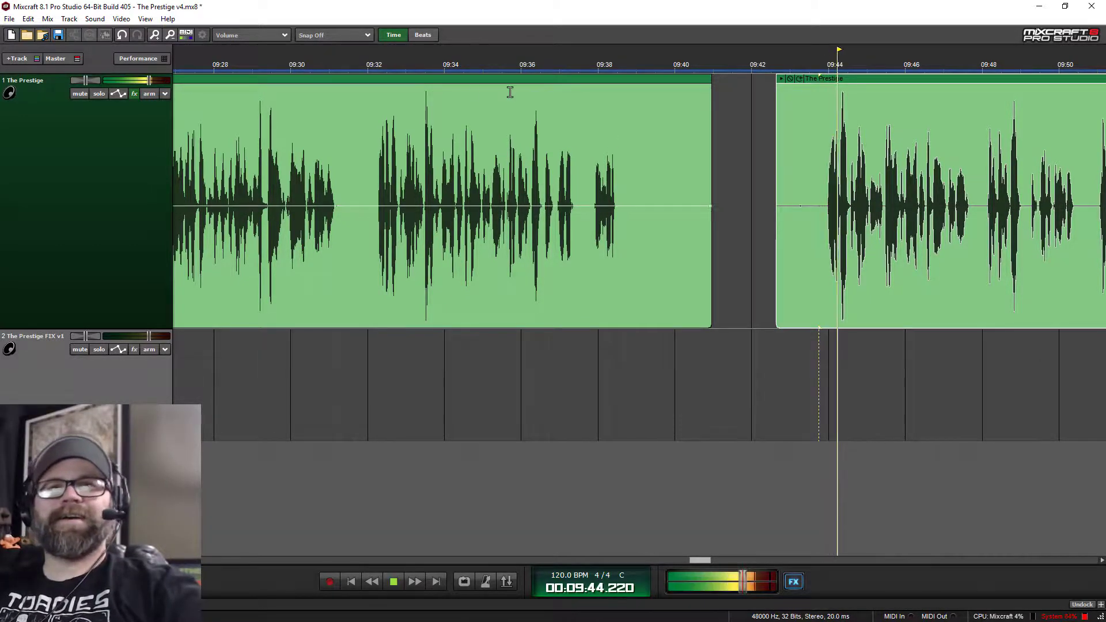
left_click(374, 65)
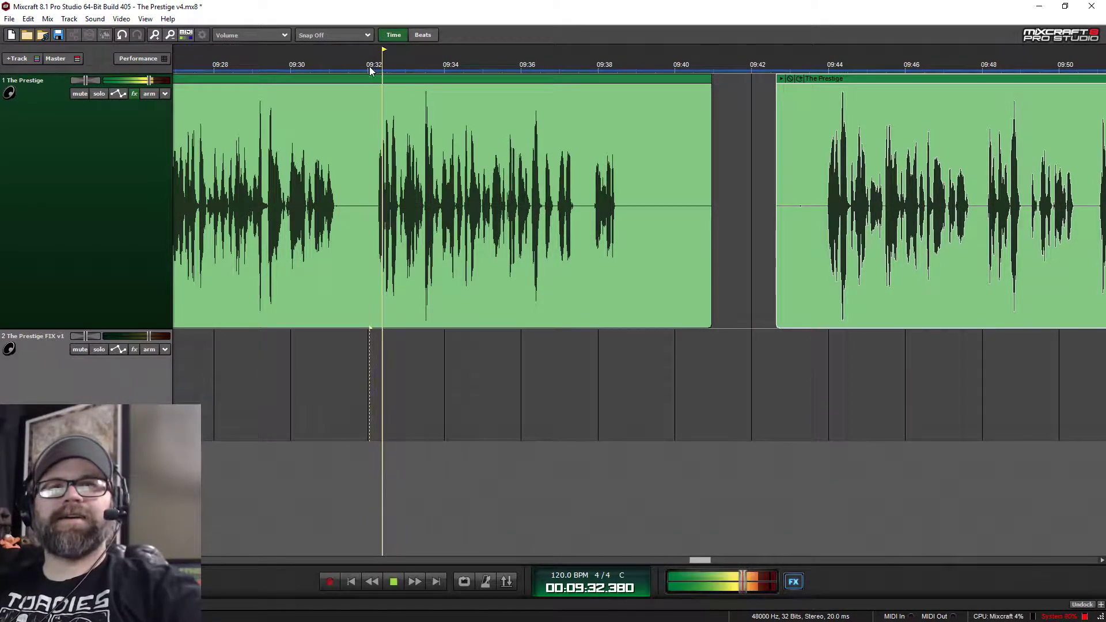
left_click(306, 65)
key("space")
Split the preceding clip right after the phrase at about 9:31.2 and delete the repeated take that follows.
left_click(337, 183)
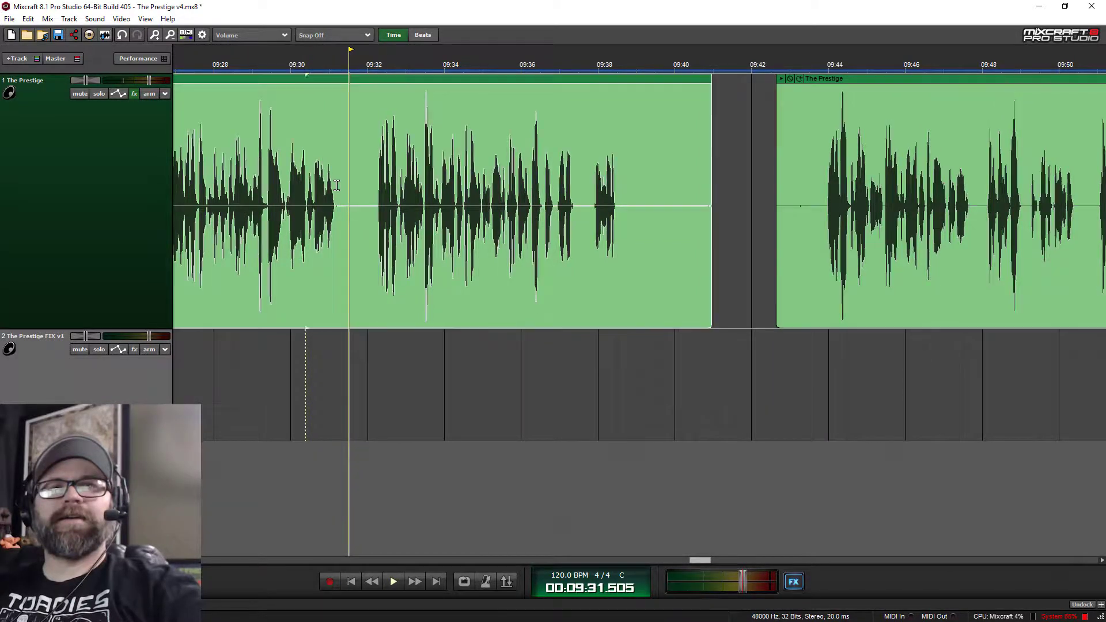
key("ctrl+t")
left_click(553, 127)
key("Delete")
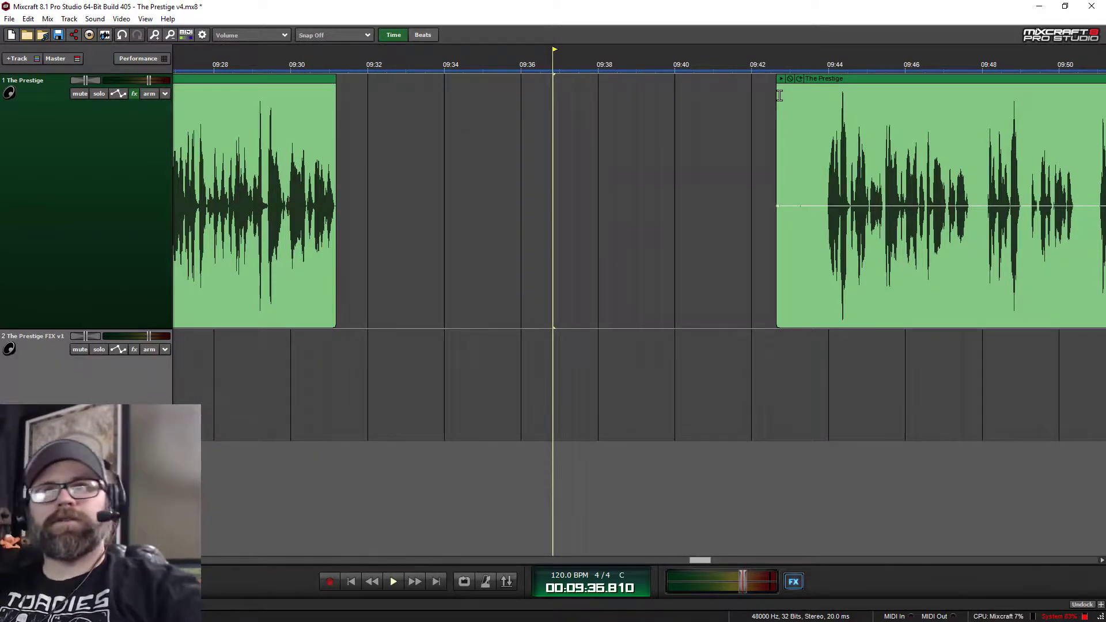
Trim the silence before the next clip's first word and position the clip at about 9:31.9, playing the join to check the pause.
left_click_drag(779, 96, 828, 91)
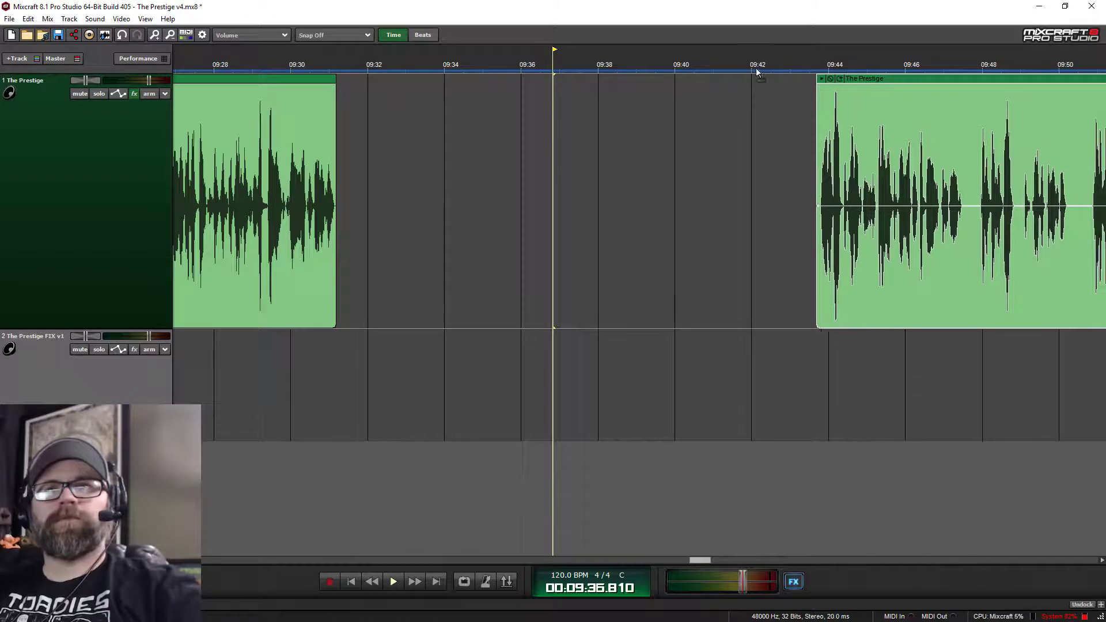
left_click_drag(904, 79, 441, 79)
left_click(283, 63)
key("space")
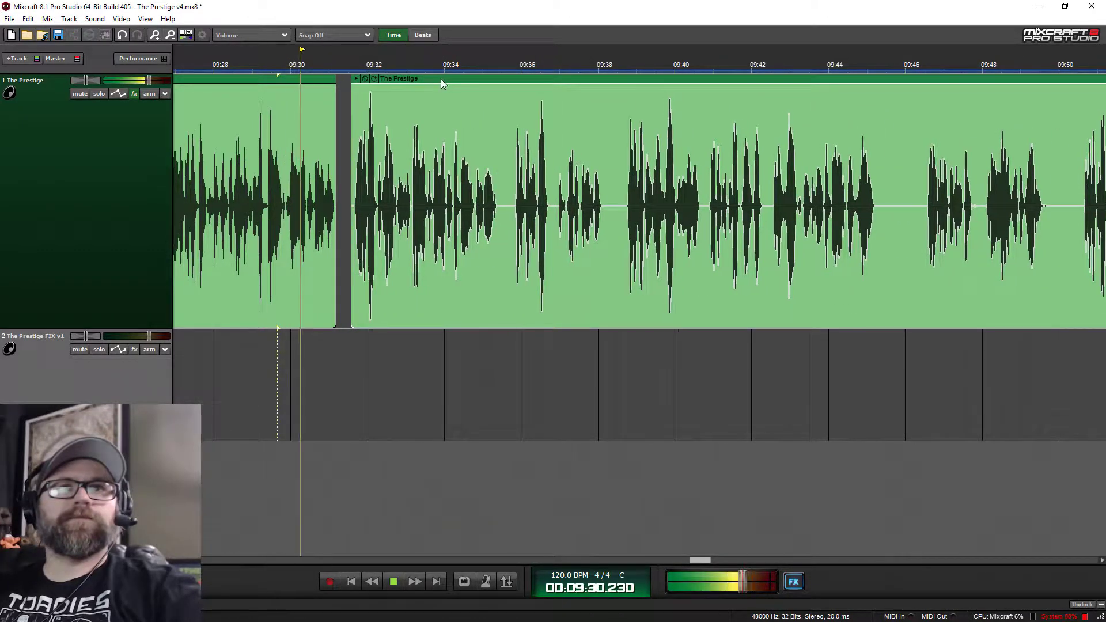
key("space")
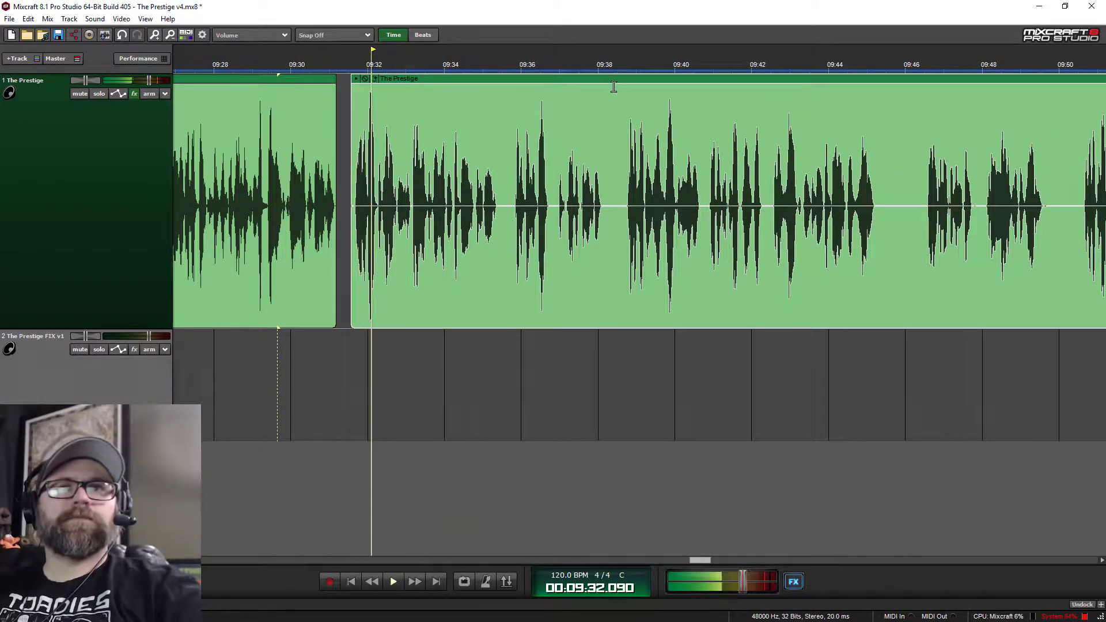
left_click_drag(612, 84, 622, 81)
left_click(290, 62)
key("space")
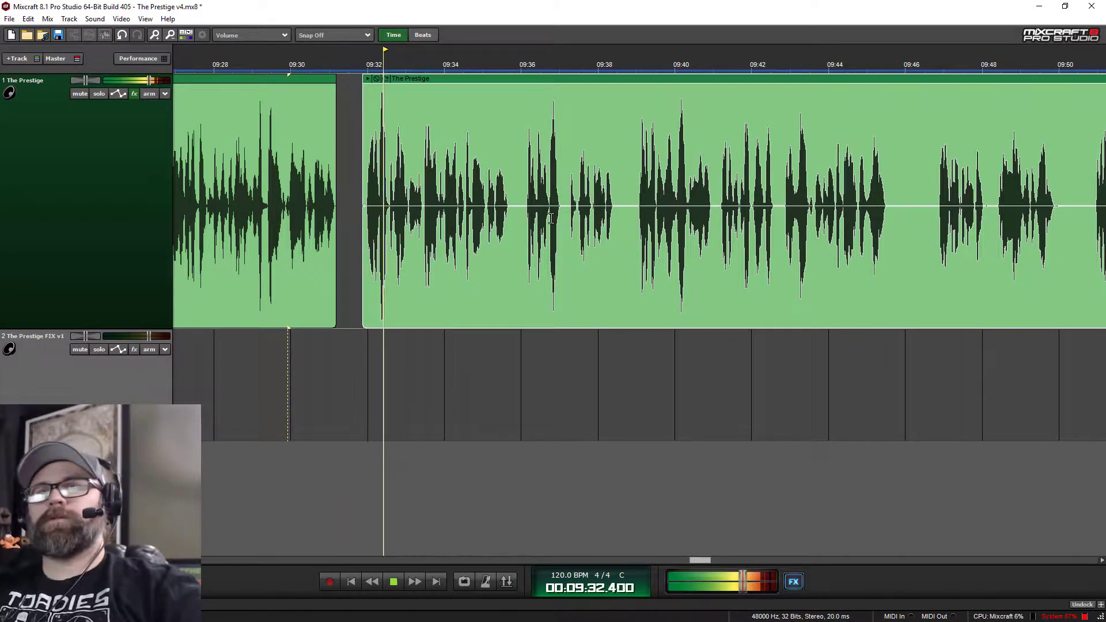
key("space")
Move the next two clips together so the first starts at about 10:36, near the preceding clip's end.
scroll(556, 216, "down", 5)
scroll(563, 213, "down", 5)
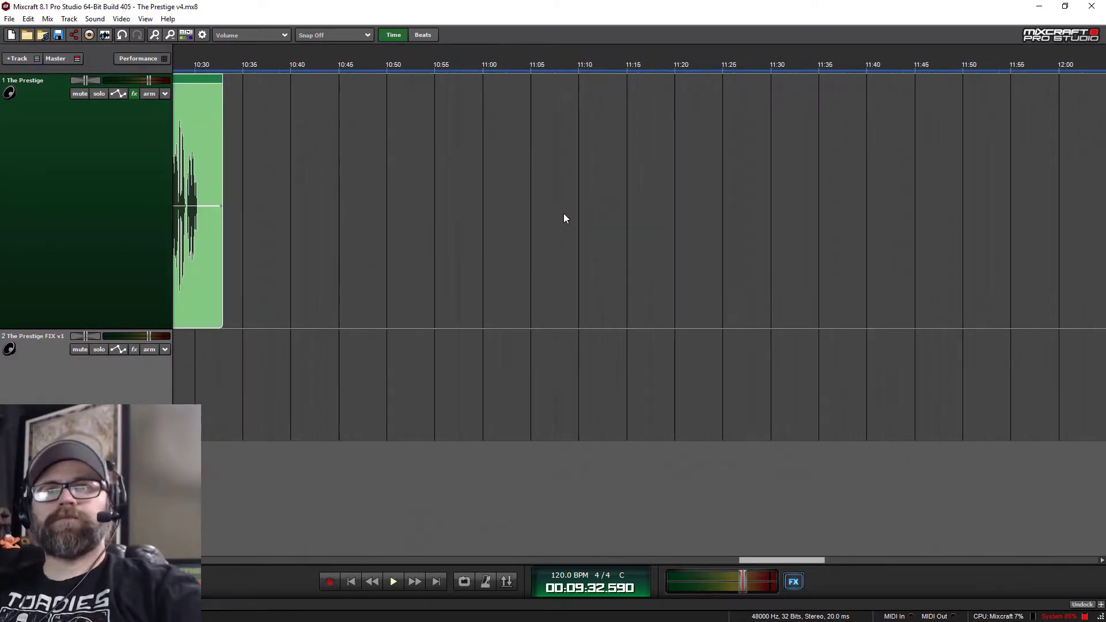
scroll(763, 94, "down", 5)
left_click_drag(688, 92, 950, 92)
left_click_drag(805, 88, 534, 62)
left_click(470, 143)
scroll(469, 143, "up", 6)
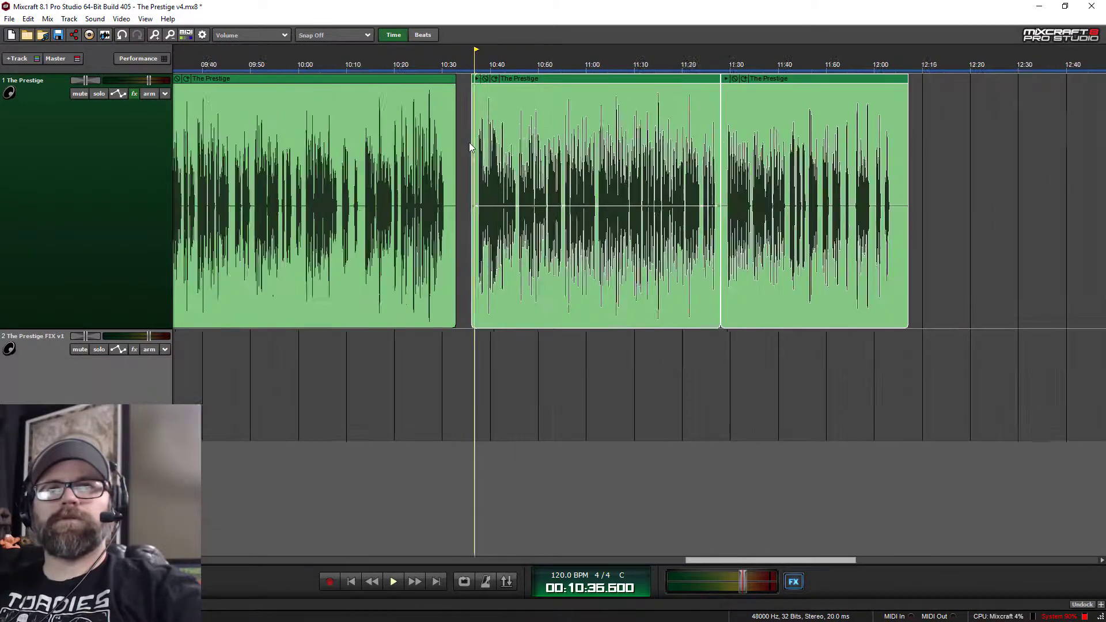
Play both sides of the gap to find the repeated take and trim the preceding clip's end to about 10:20.8.
key("space")
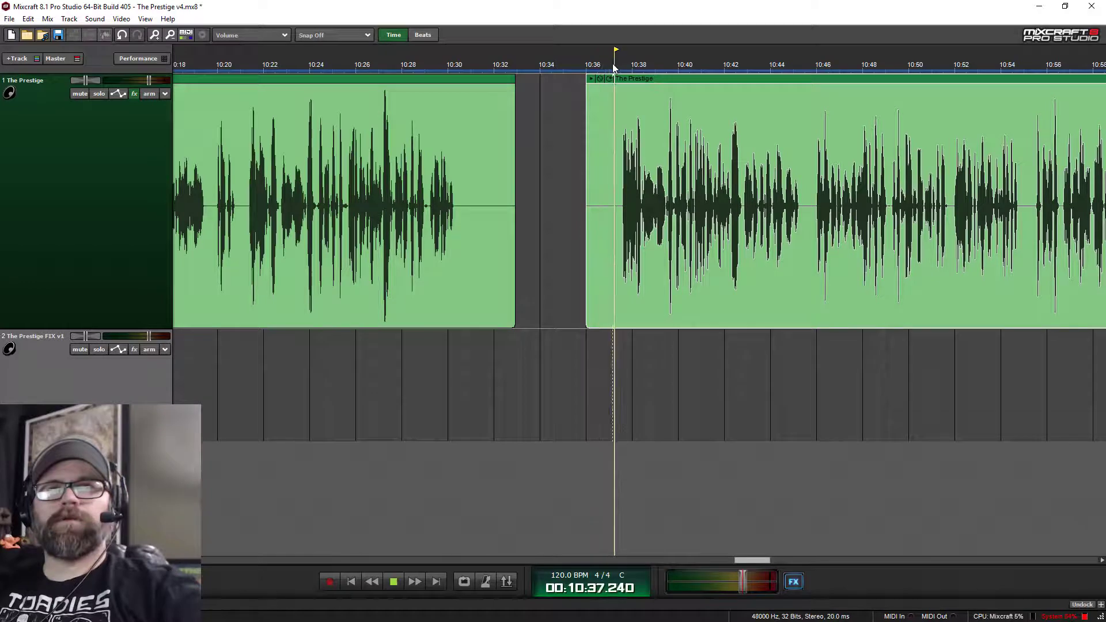
left_click(247, 61)
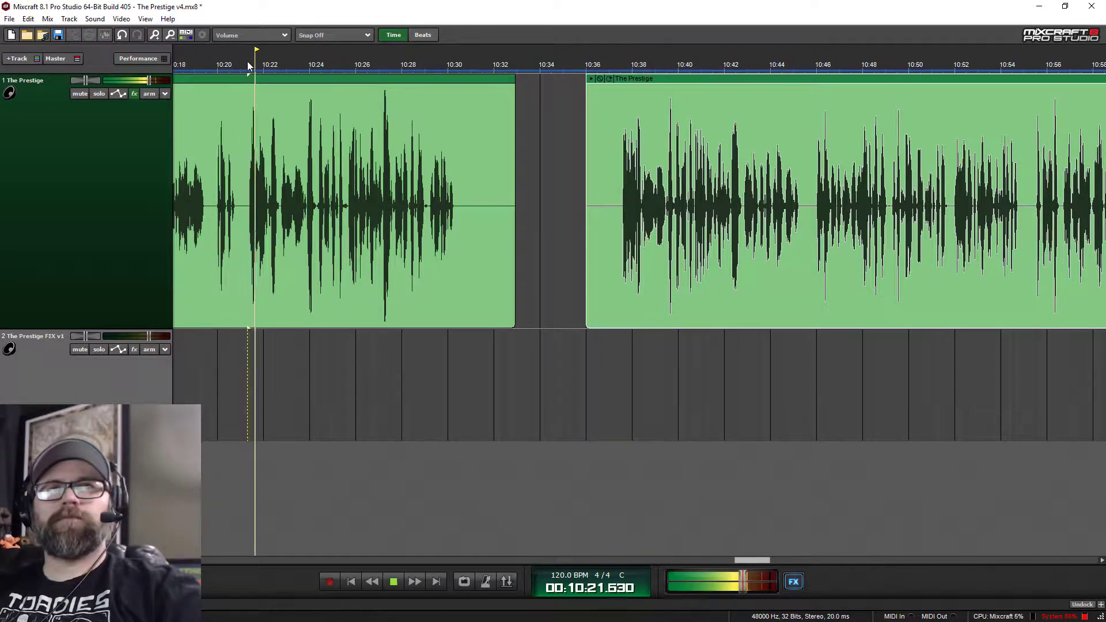
key("space")
left_click(439, 97)
left_click_drag(439, 97, 232, 99)
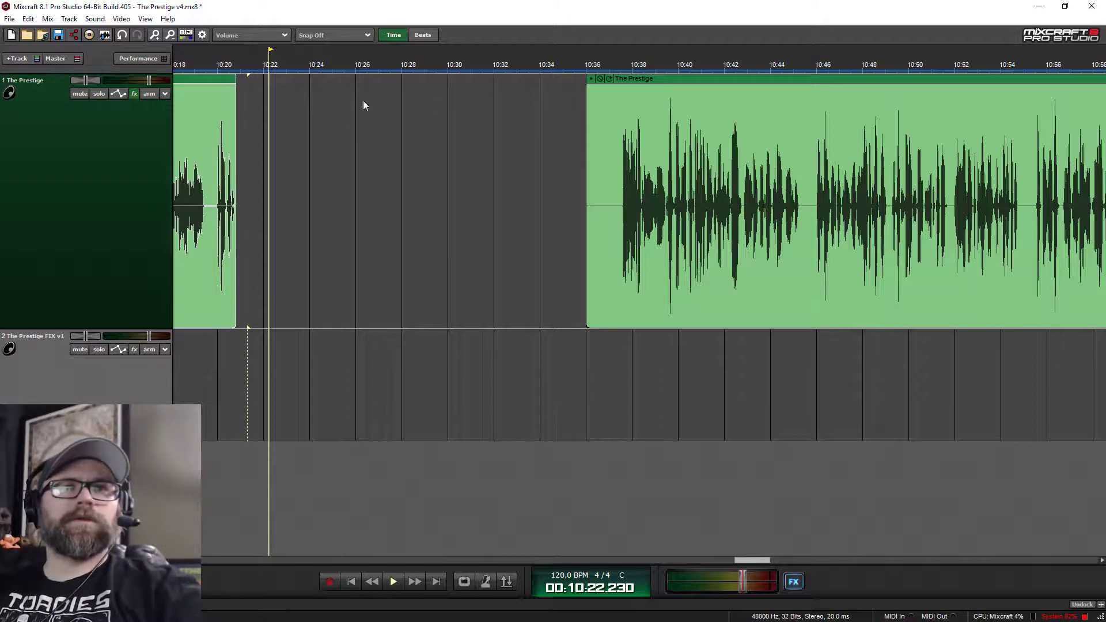
Trim the next clip's leading silence and move it to start at about 10:21.4, playing the join from about 10:19.9.
left_click_drag(587, 96, 621, 94)
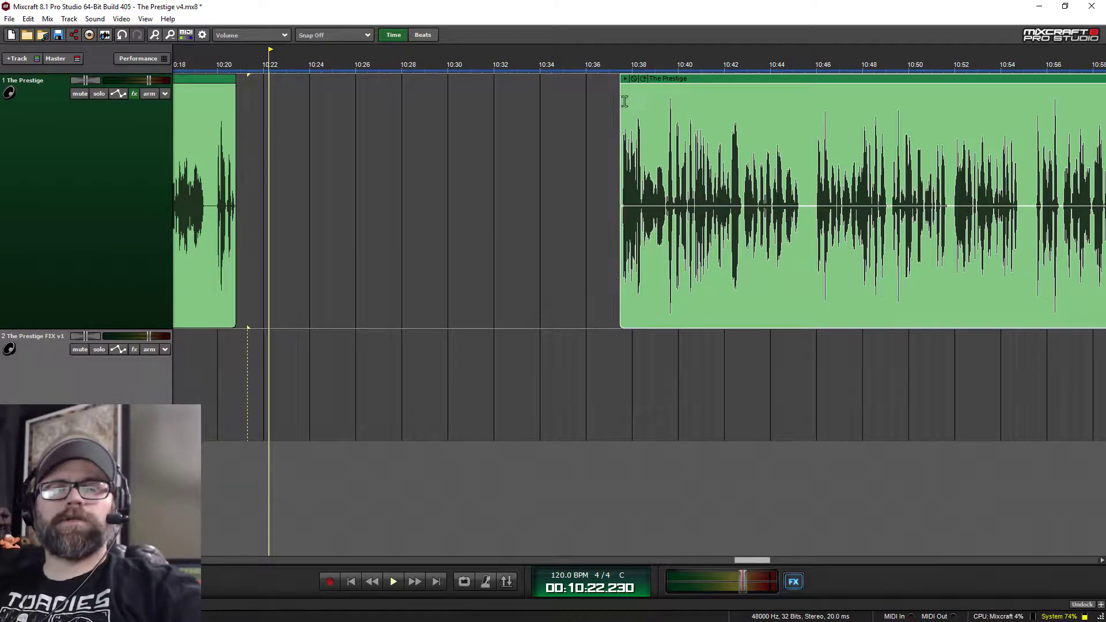
scroll(685, 115, "left", 3)
left_click_drag(903, 79, 536, 79)
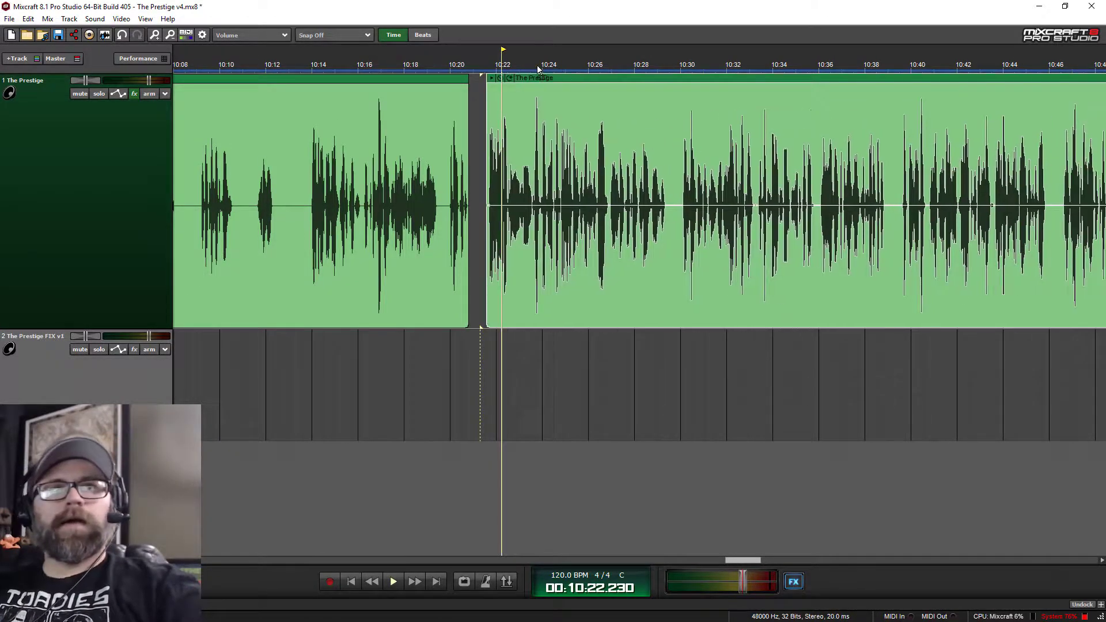
scroll(447, 129, "up", 3)
left_click(445, 64)
key("space")
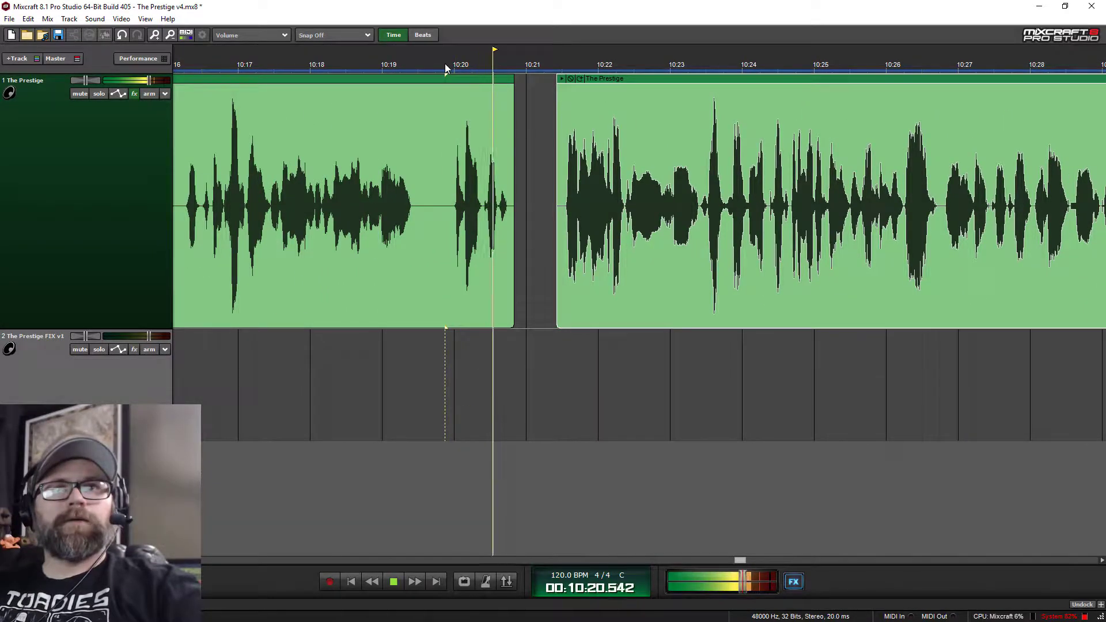
key("space")
scroll(650, 239, "down", 5)
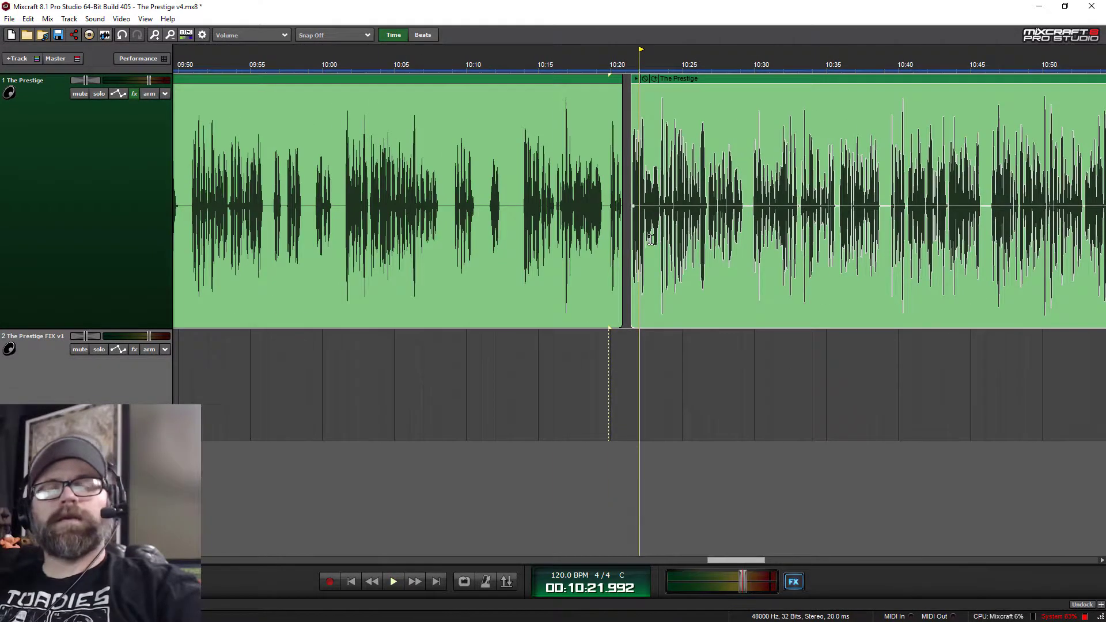
Move the next clip to about 11:12.7, play both sides of the gap for the repeated take, and trim the preceding clip's end to about 11:07.4.
left_click_drag(716, 78, 589, 86)
scroll(523, 134, "up", 5)
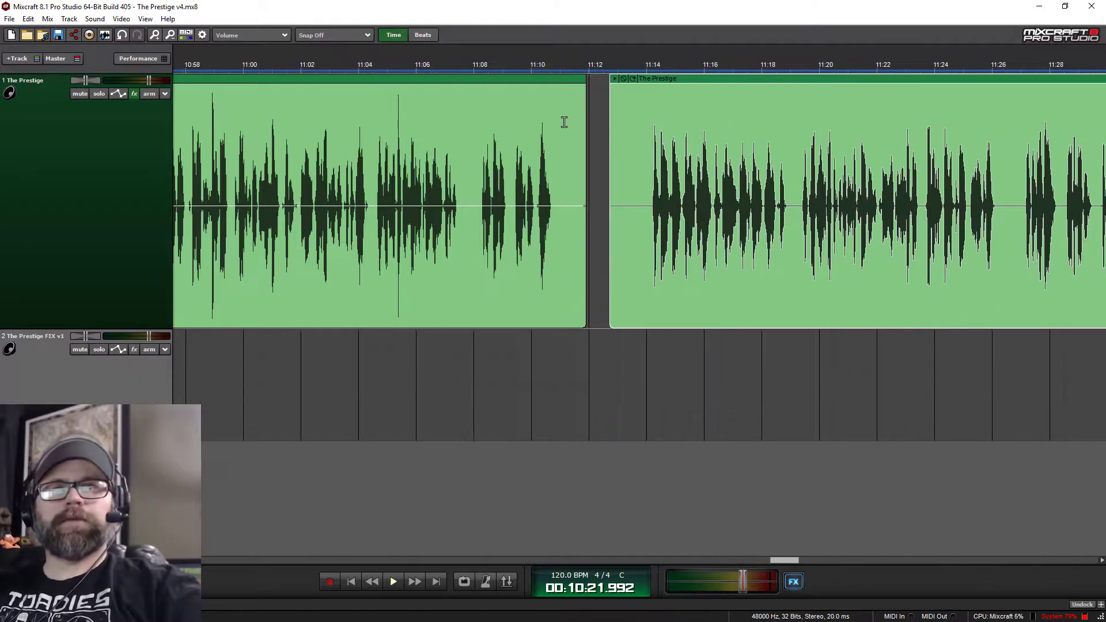
left_click(647, 62)
key("space")
left_click(476, 61)
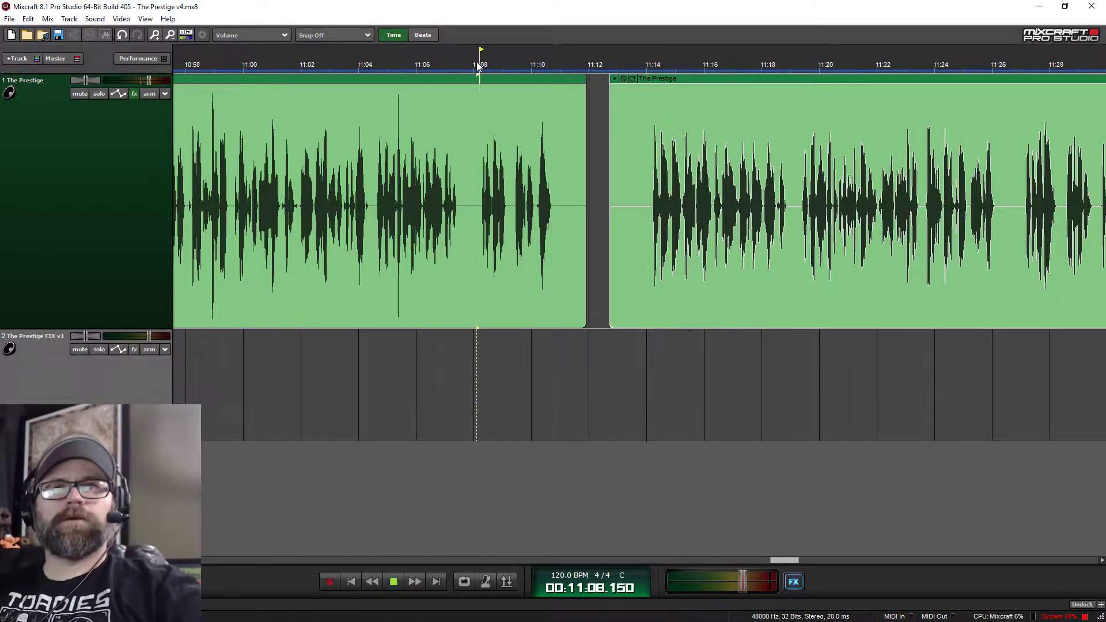
key("space")
key("space")
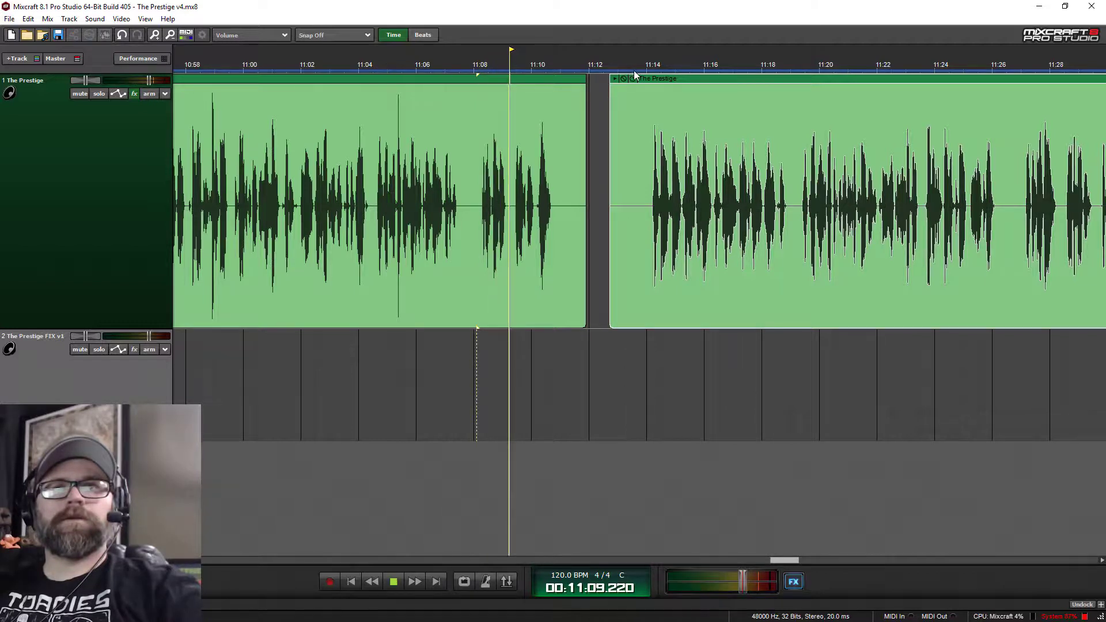
left_click(644, 62)
left_click(645, 63)
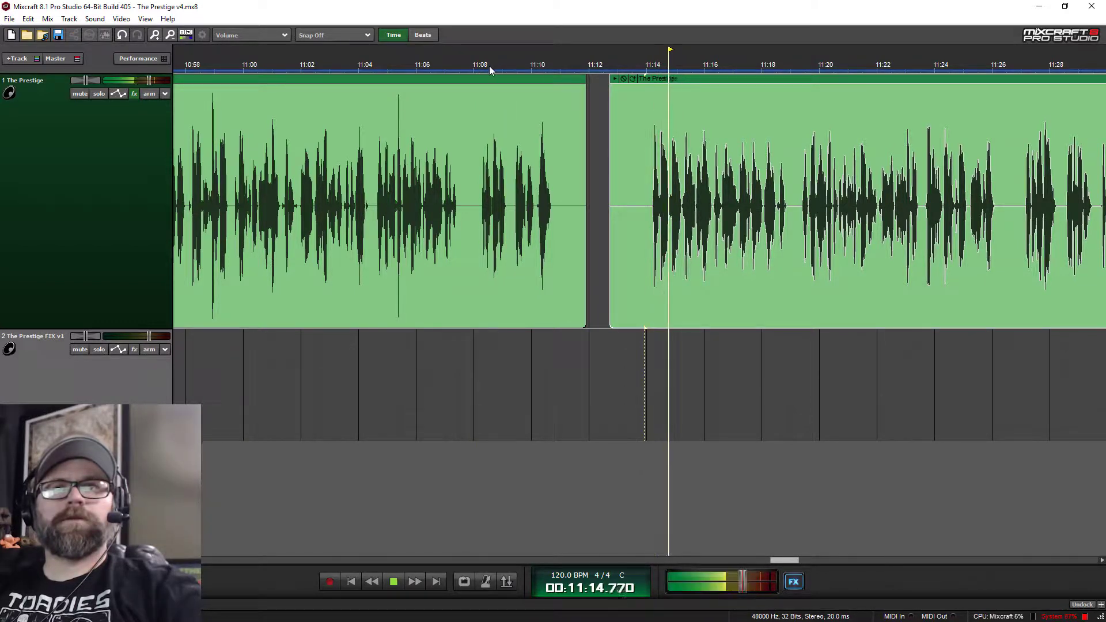
left_click(472, 61)
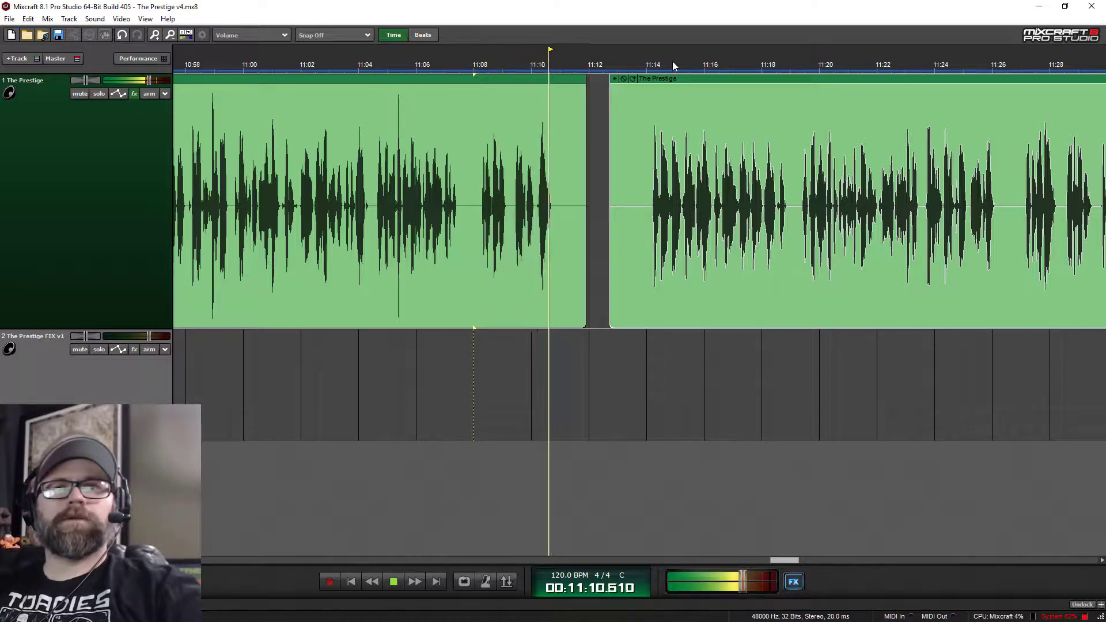
key("space")
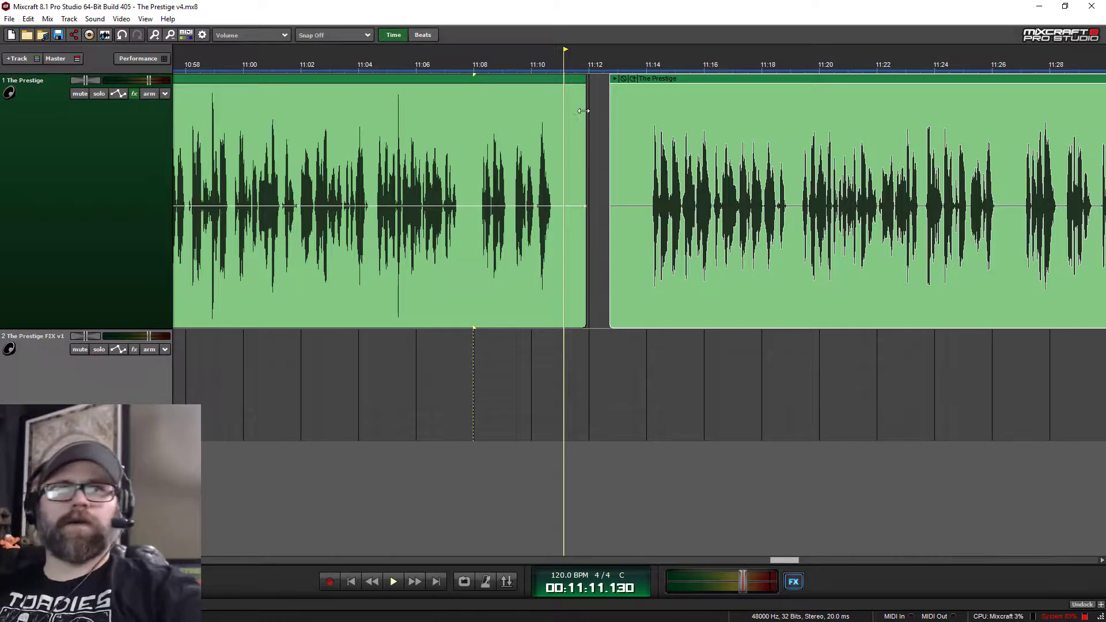
left_click_drag(583, 111, 455, 108)
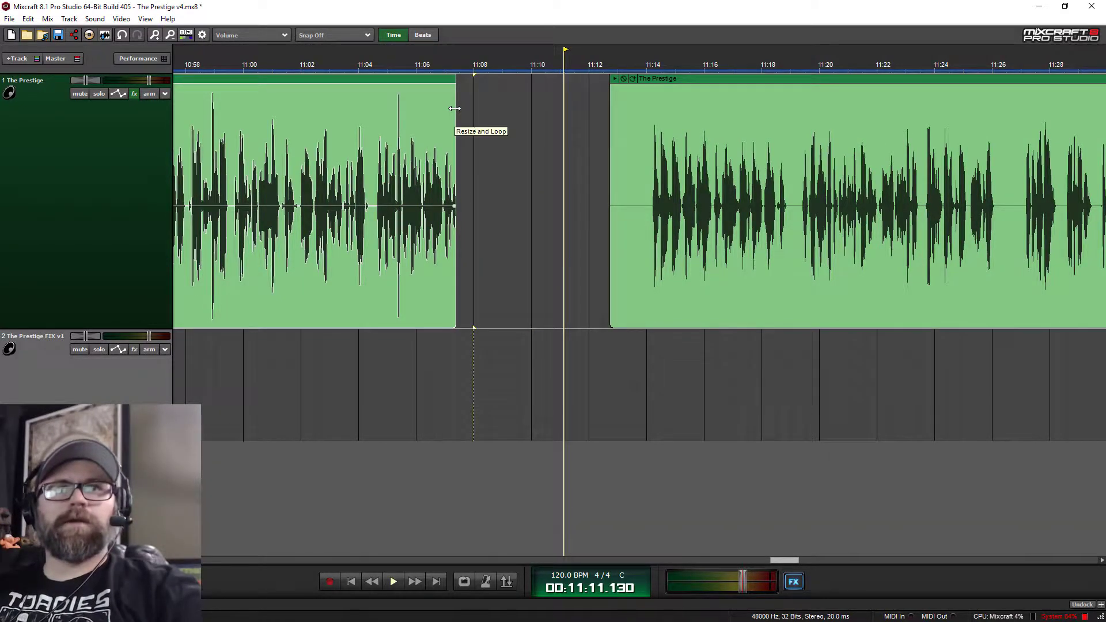
Trim the next clip's leading silence and move it to start at about 11:08.4, playing the join from about 11:04.5.
left_click(613, 107)
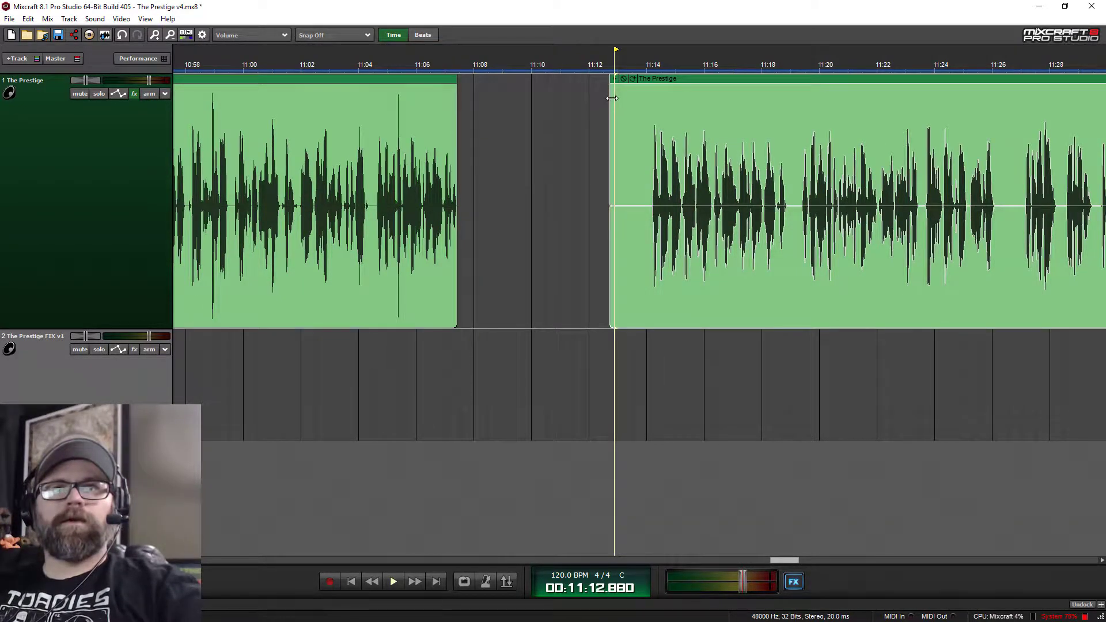
left_click_drag(613, 107, 538, 127)
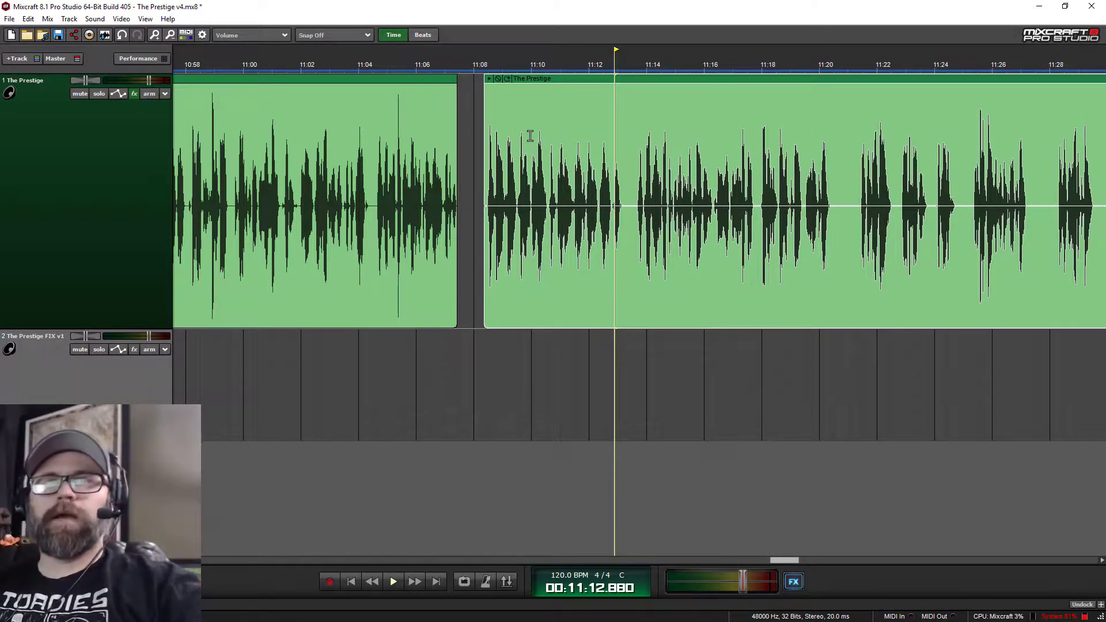
left_click(372, 61)
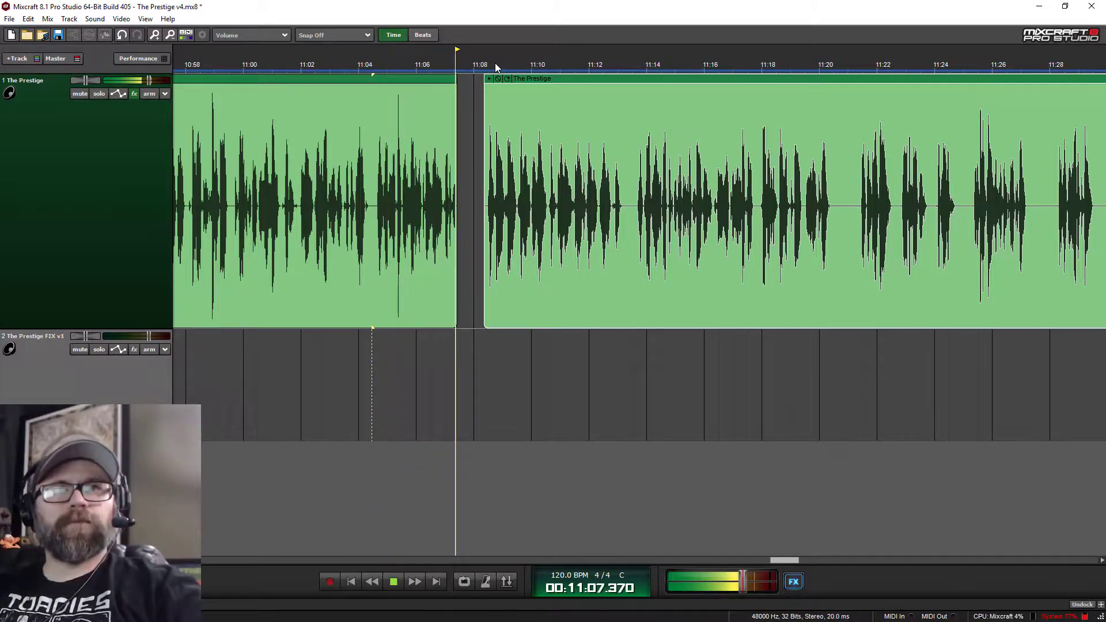
key("space")
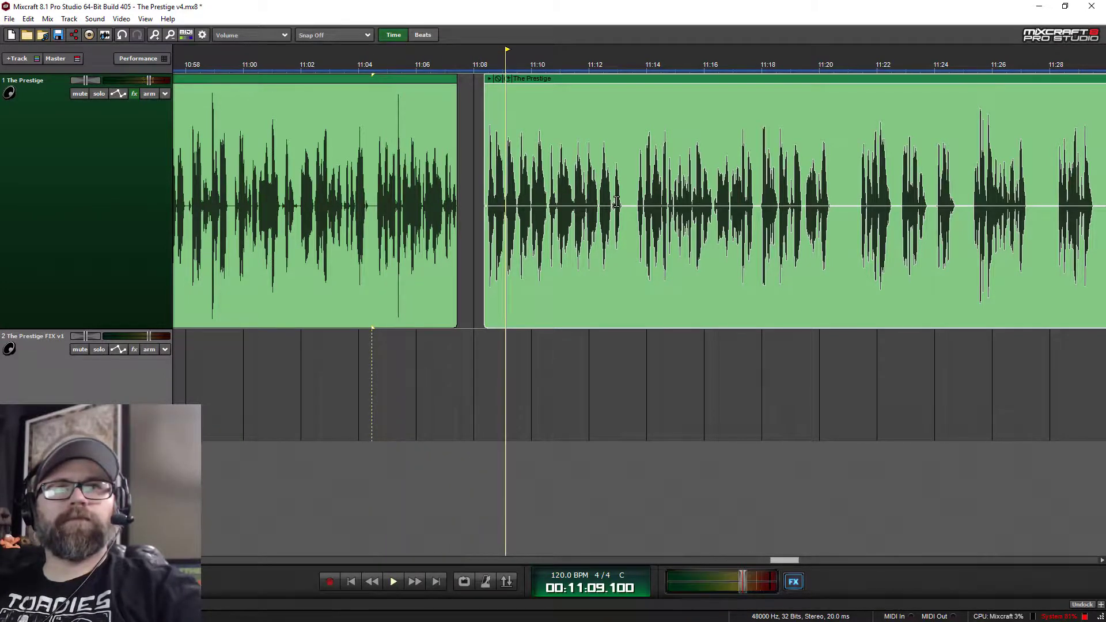
Move the two Prestige Fix v1 clips onto The Prestige track and trim the first one's leading silence to start at about 12:44.3.
scroll(618, 206, "down", 10)
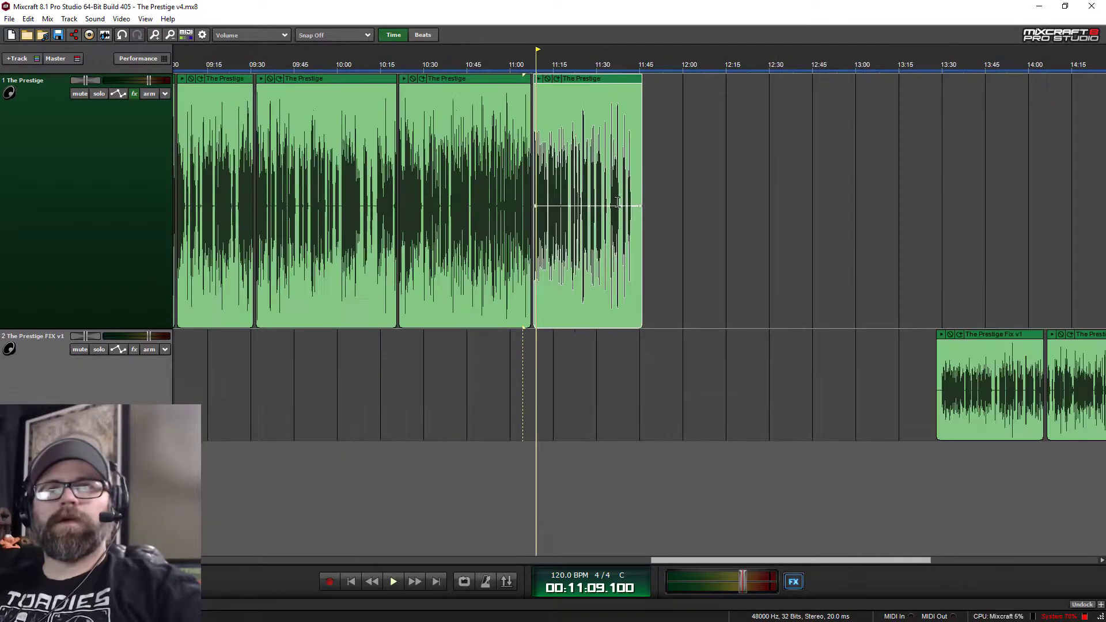
left_click_drag(752, 337, 611, 202)
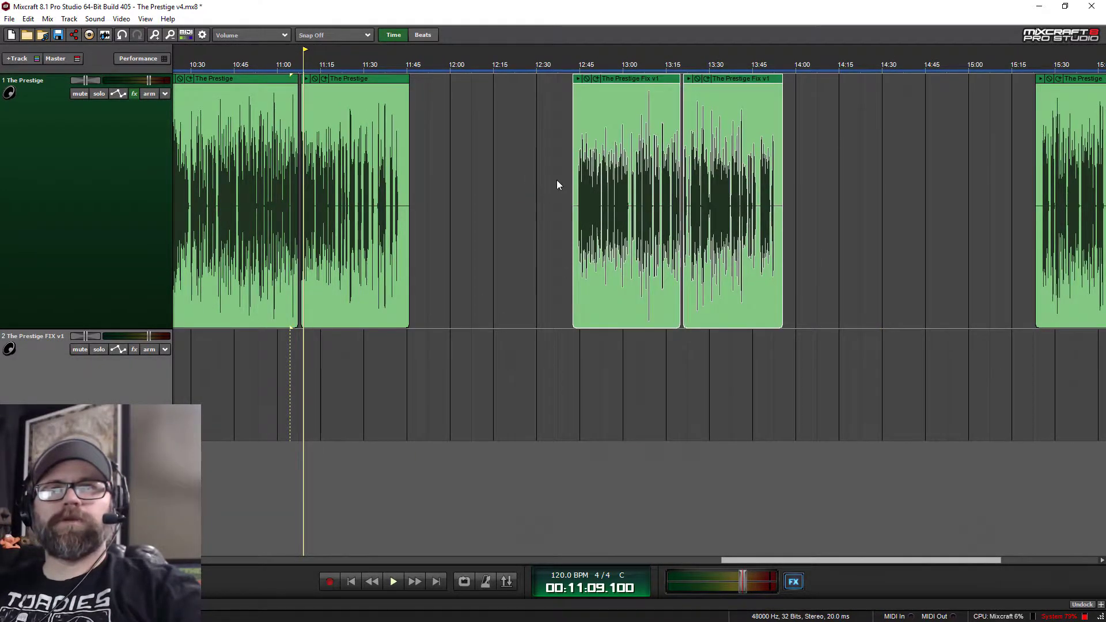
scroll(557, 185, "up", 3)
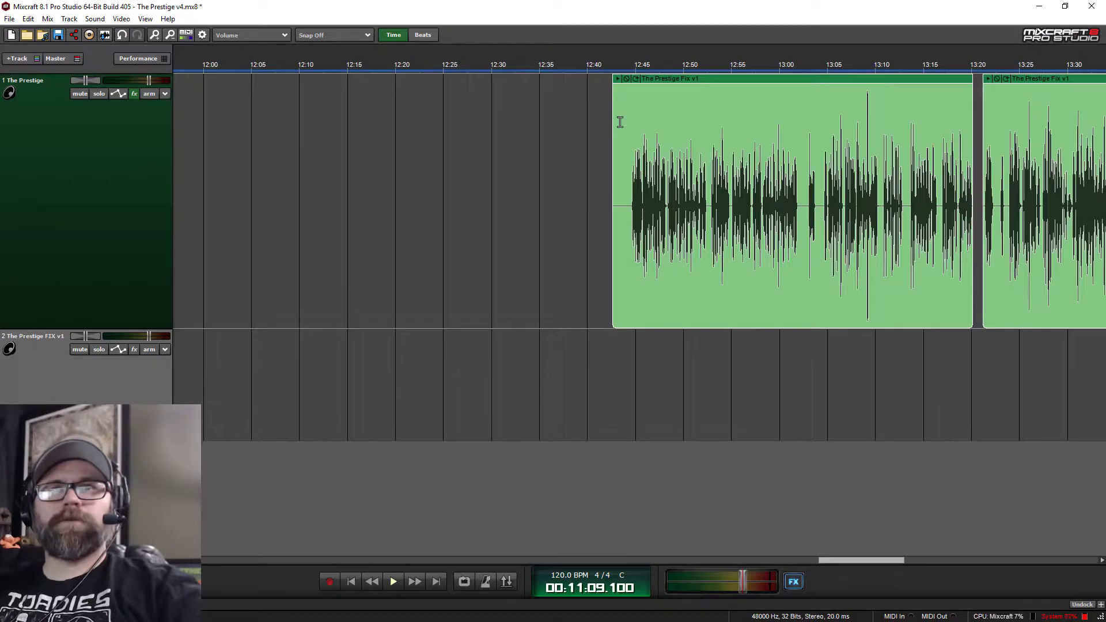
left_click(633, 67)
Play several passages of the two fix clips and look through the earlier narration for where they belong.
key("space")
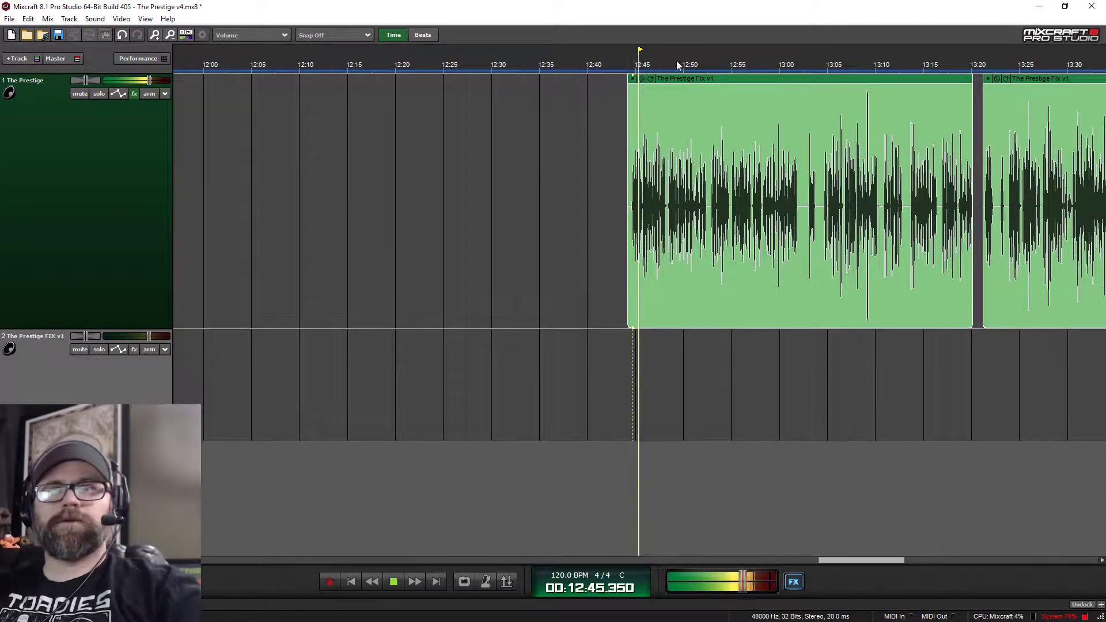
left_click(982, 65)
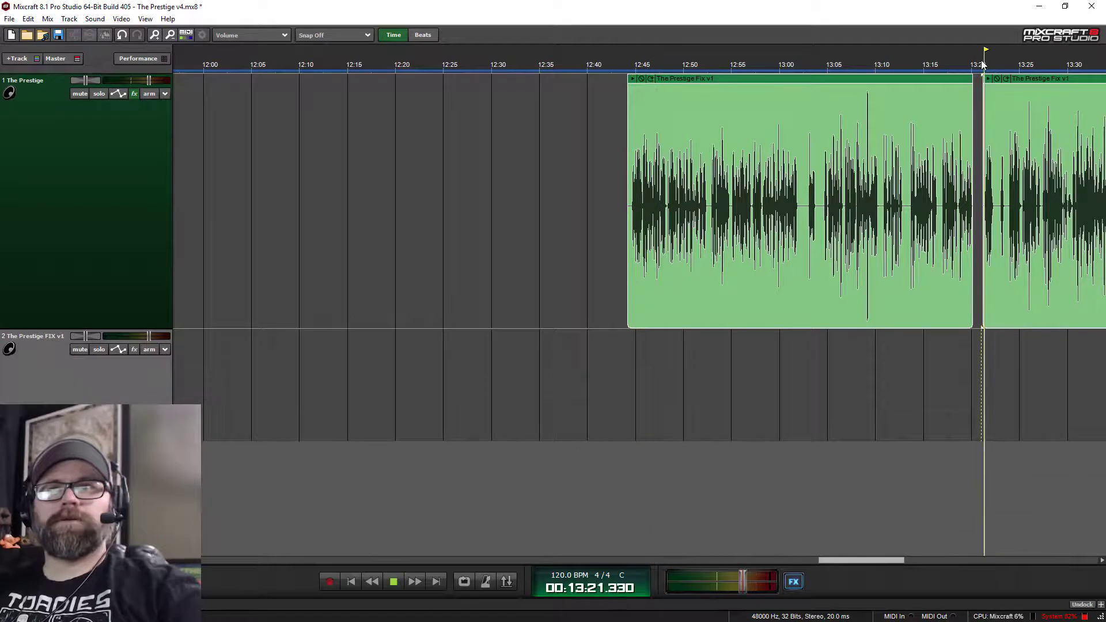
left_click(938, 61)
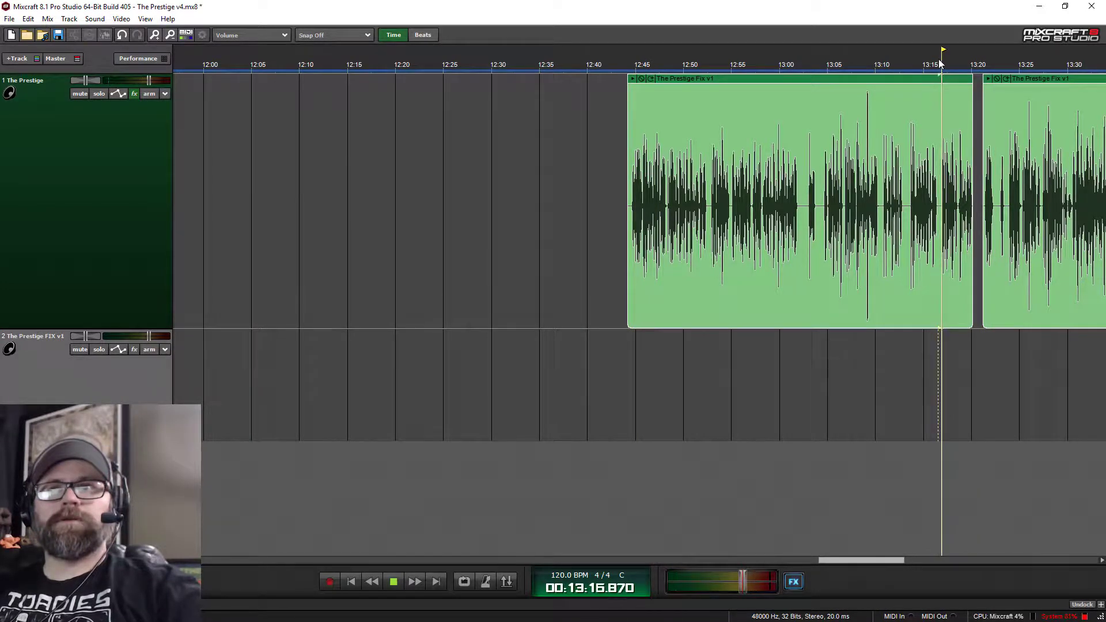
key("space")
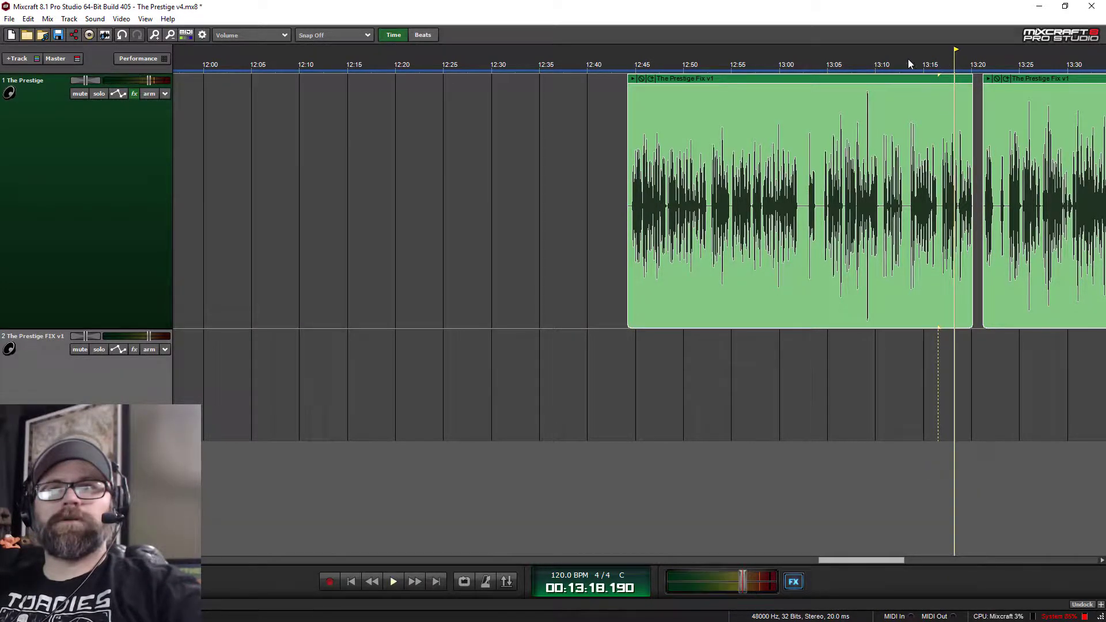
left_click(822, 62)
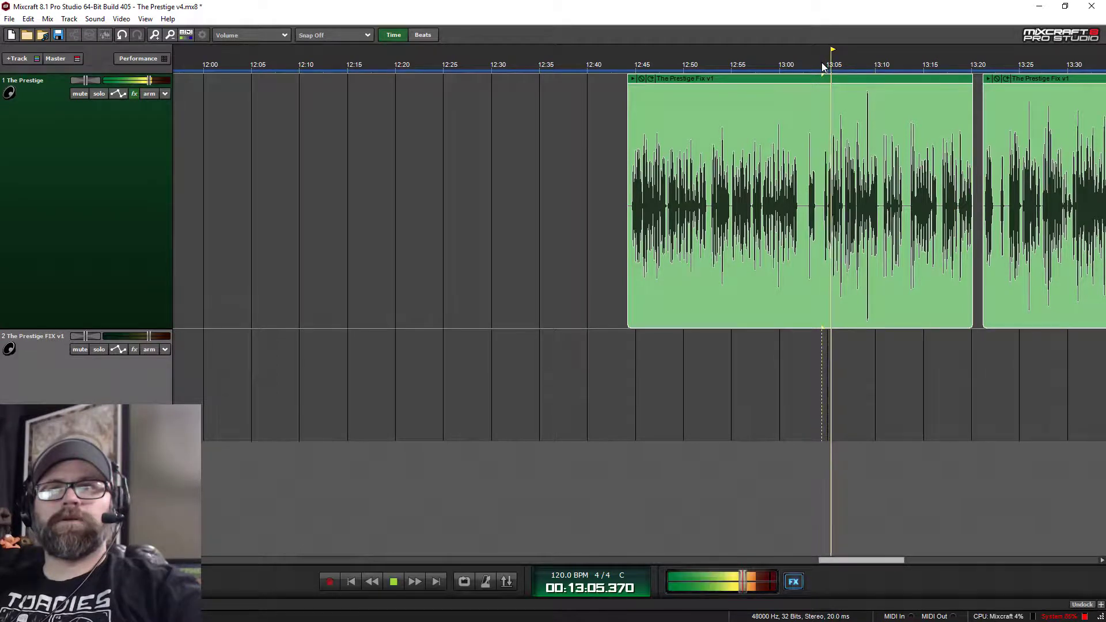
left_click(981, 66)
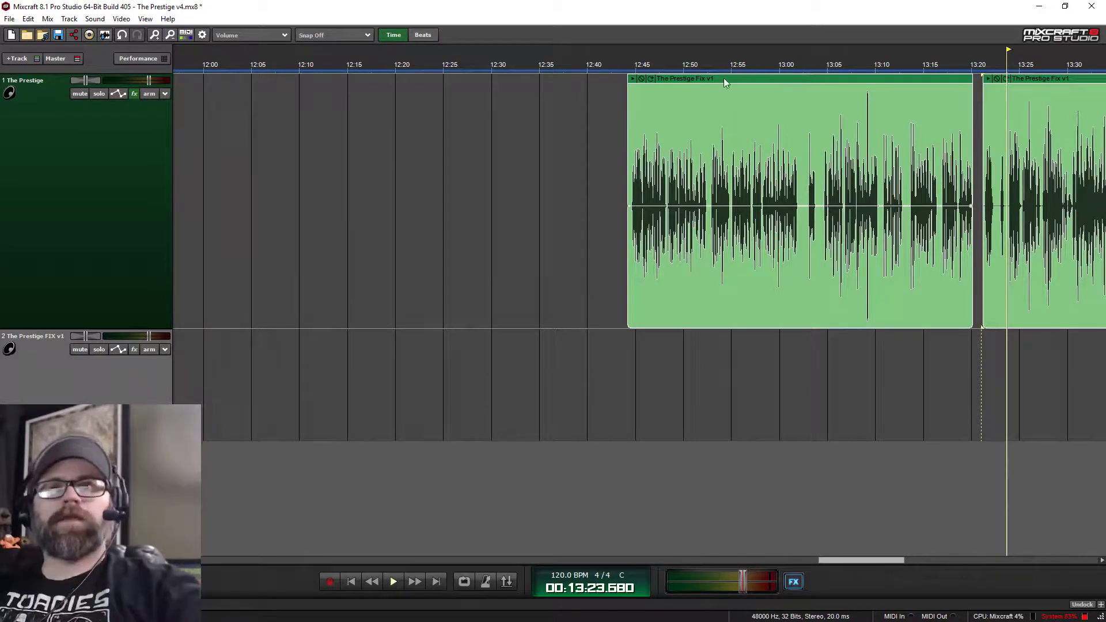
key("space")
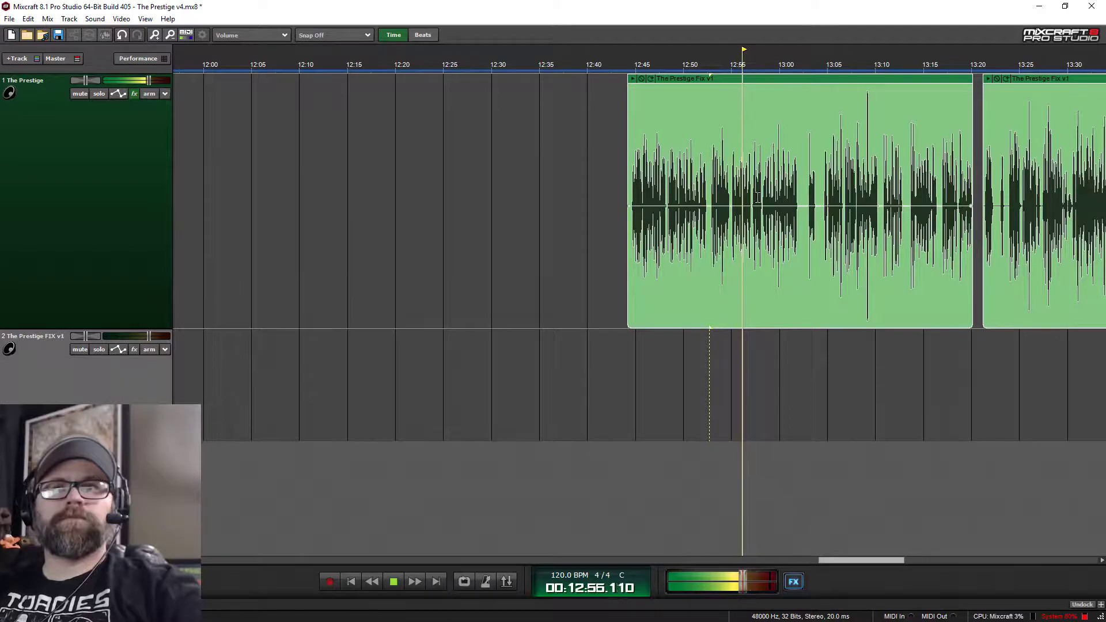
key("space")
scroll(592, 254, "down", 5)
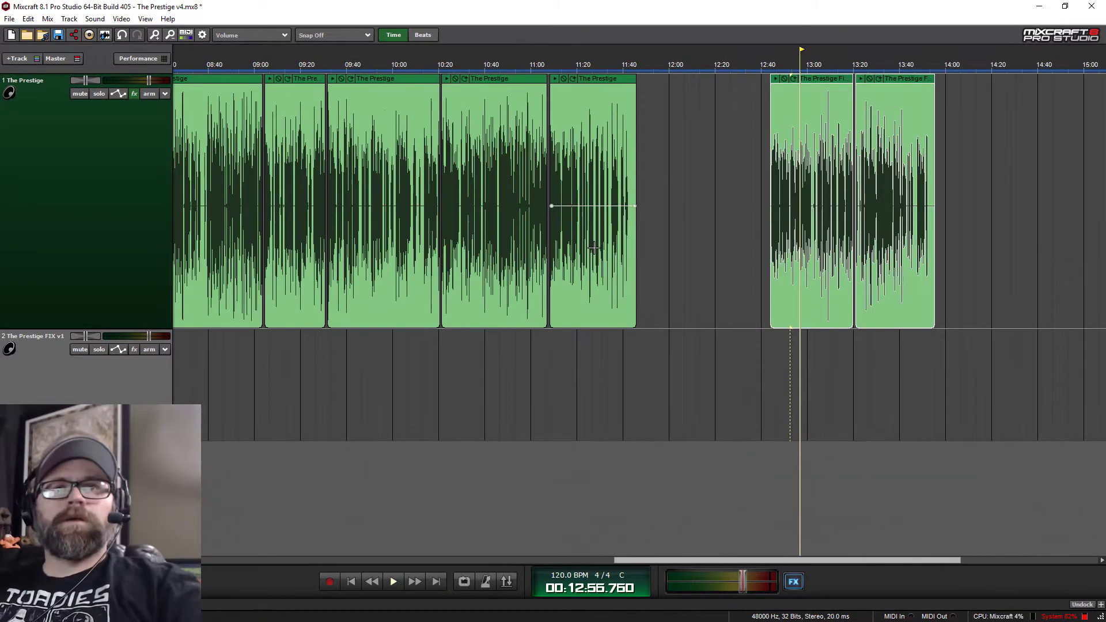
scroll(594, 247, "left", 4)
scroll(594, 246, "up", 6)
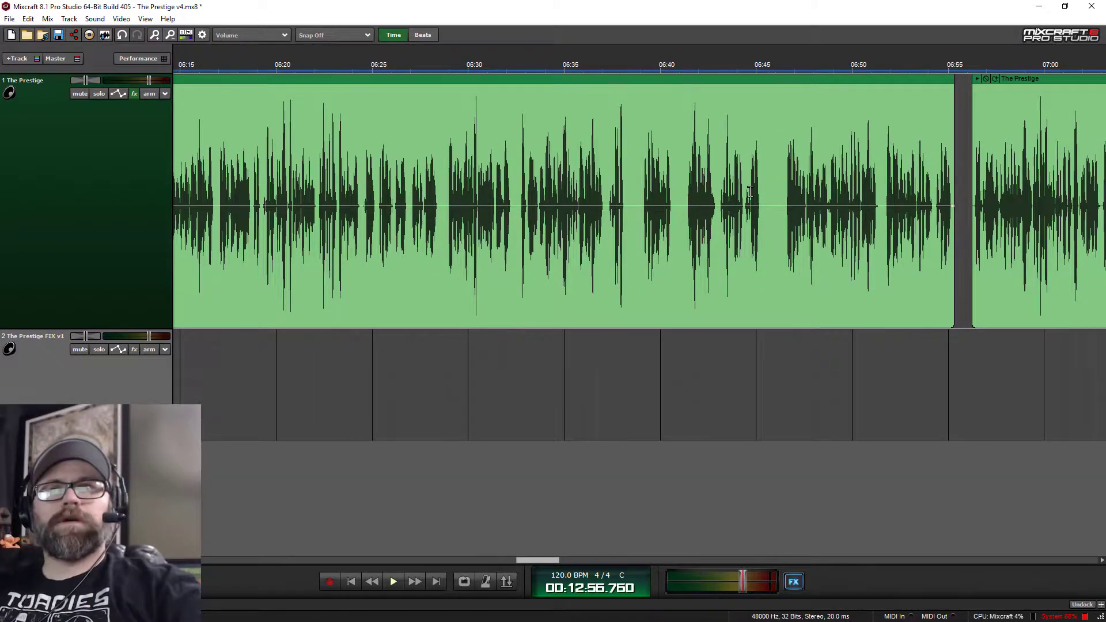
Play the join between the two fix clips from about 13:17 and move the second clip to start at about 13:20.7.
scroll(750, 192, "right", 10)
scroll(748, 188, "down", 1)
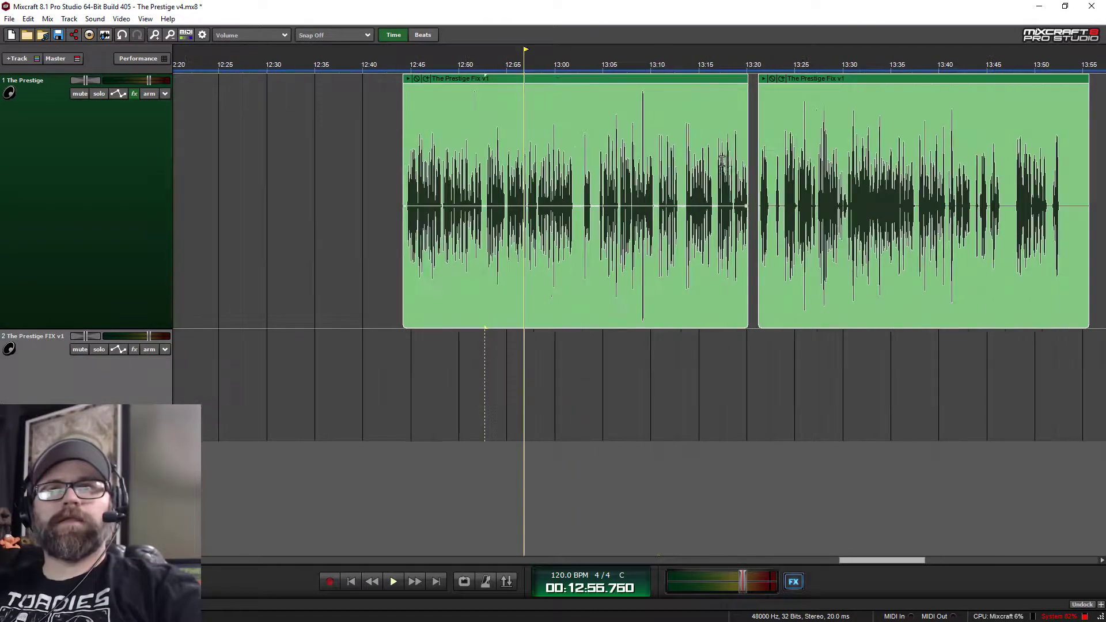
scroll(721, 161, "up", 4)
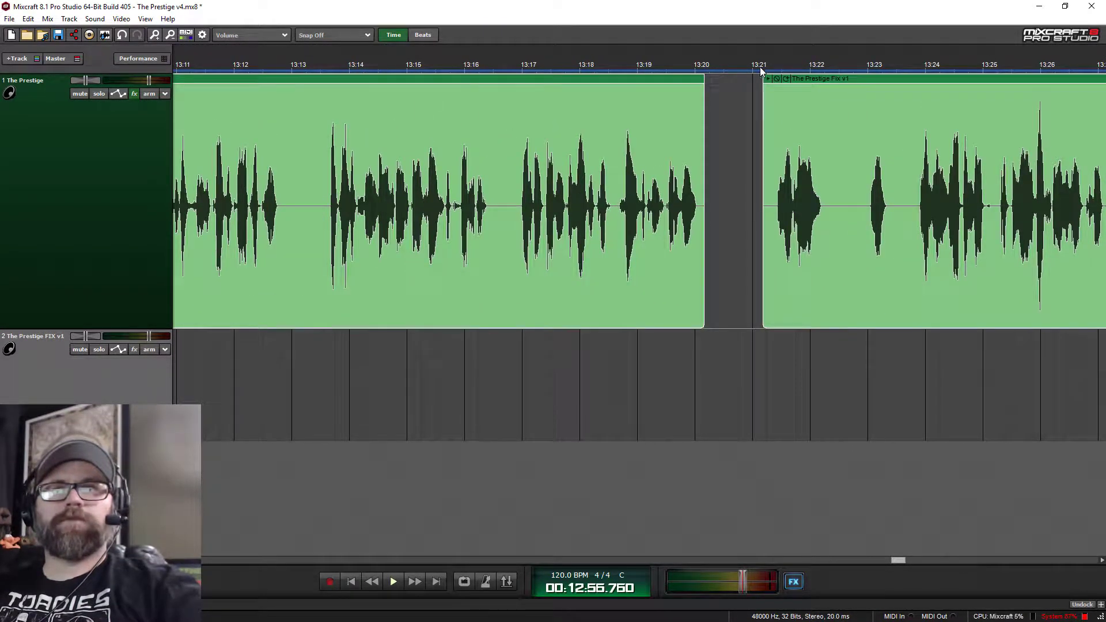
left_click(522, 57)
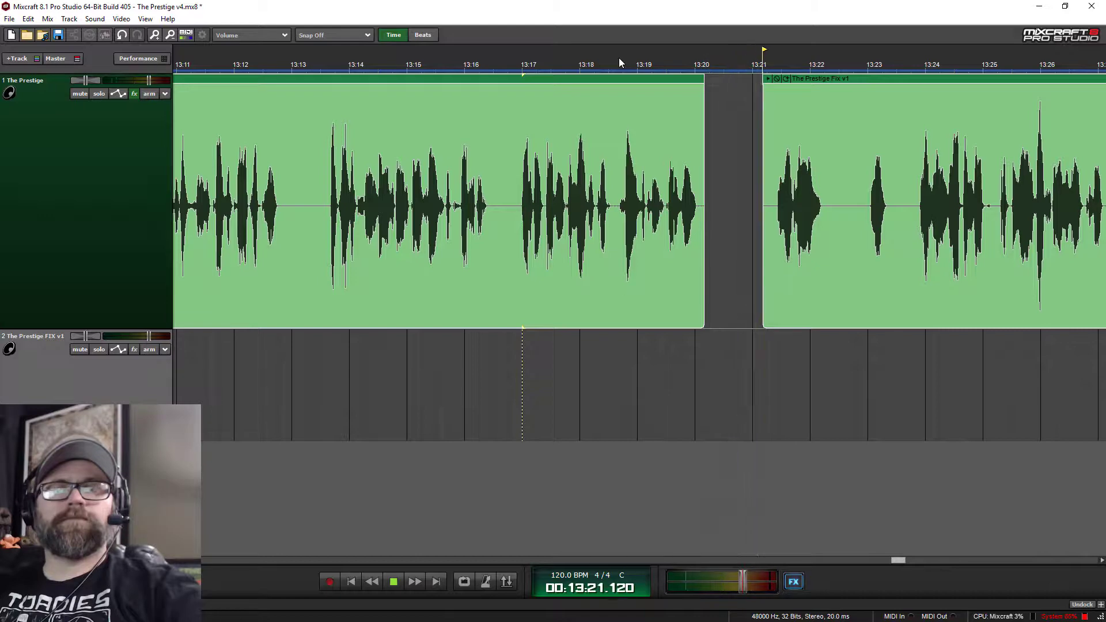
left_click(807, 78)
key("space")
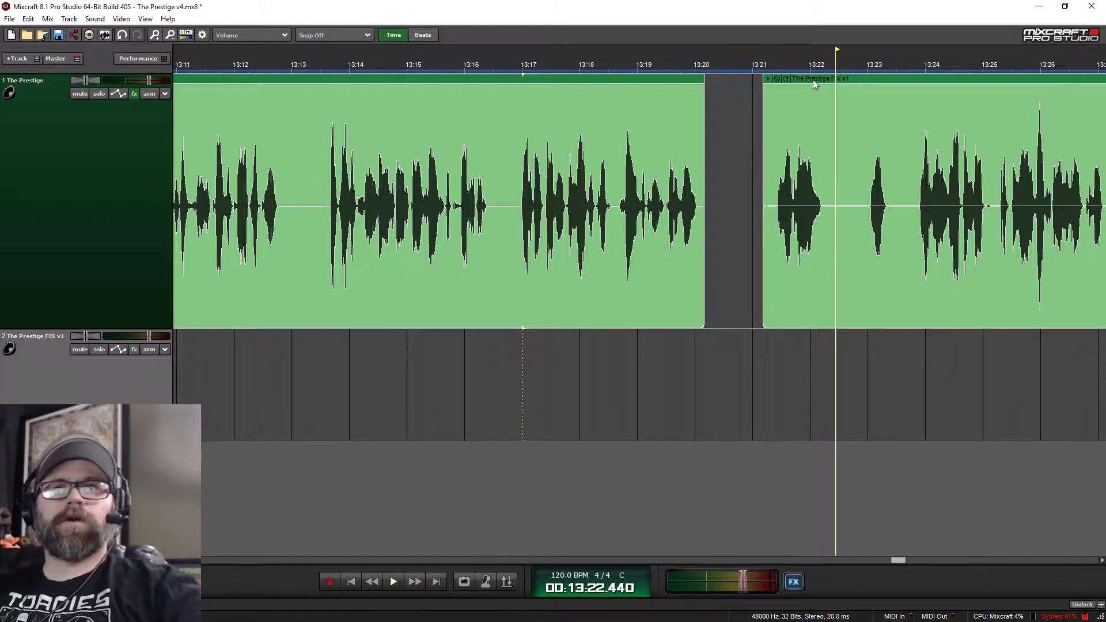
left_click(732, 102)
left_click_drag(805, 78, 735, 99)
scroll(661, 222, "down", 5)
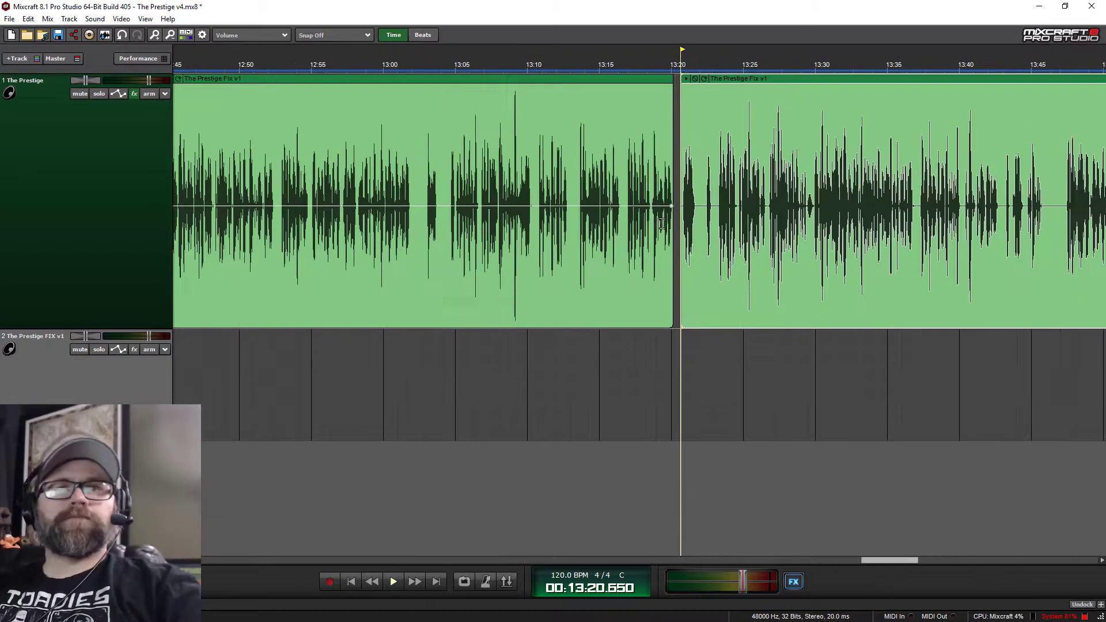
Play the opening of the first fix clip from about 12:44.
scroll(662, 222, "left", 5)
scroll(661, 222, "down", 1)
scroll(661, 223, "down", 2)
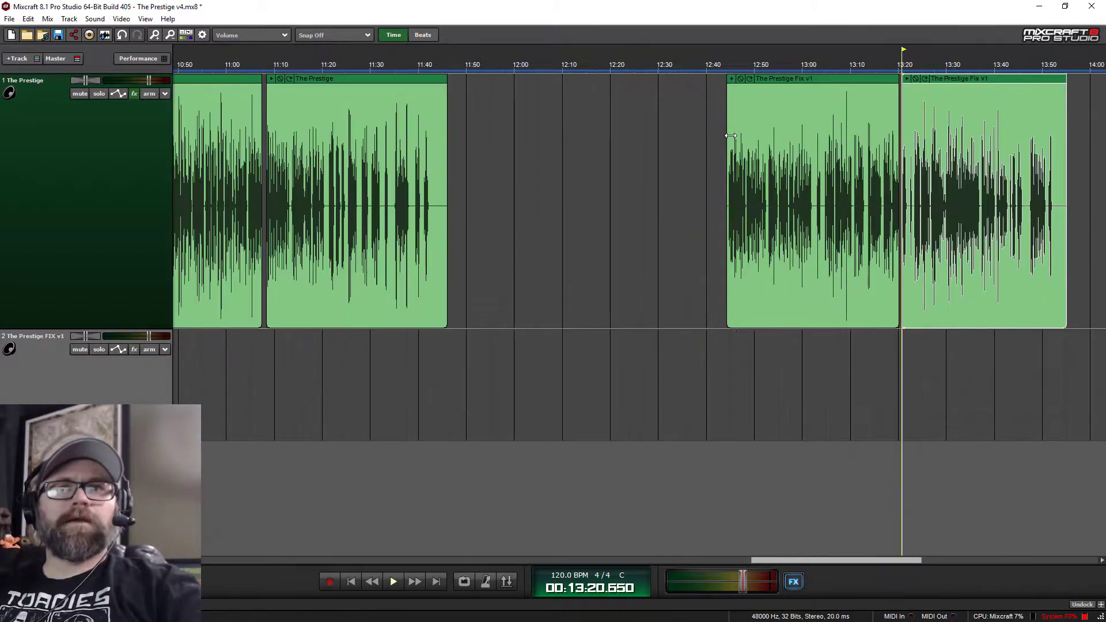
left_click(725, 68)
key("space")
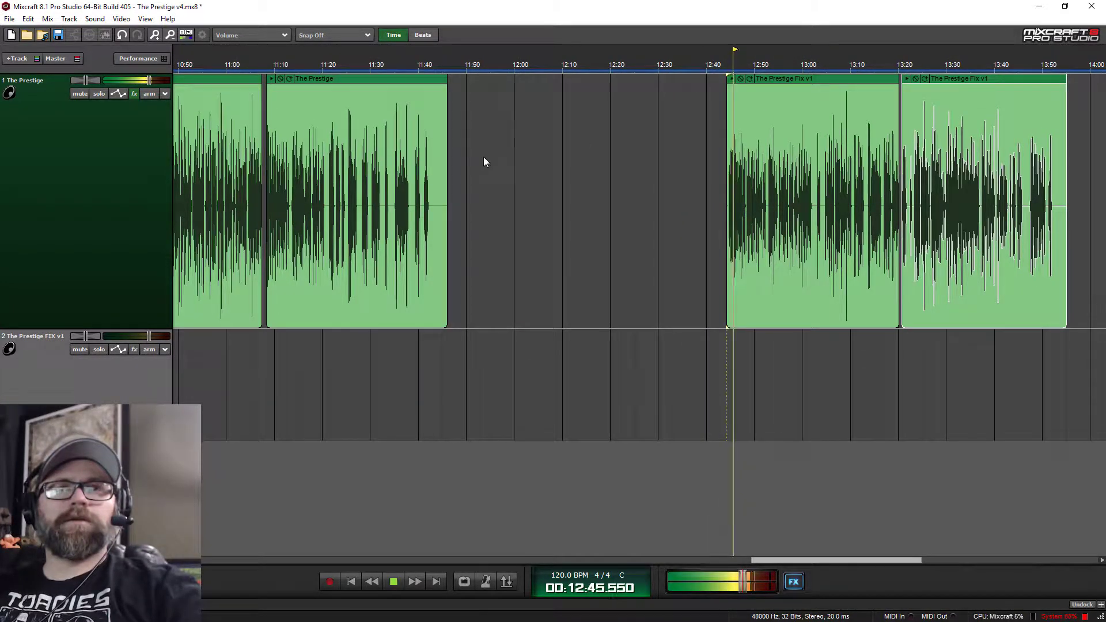
key("space")
Look through the earlier narration between about 4:30 and 8:14 for the passage the fix clips should replace.
scroll(563, 238, "left", 5)
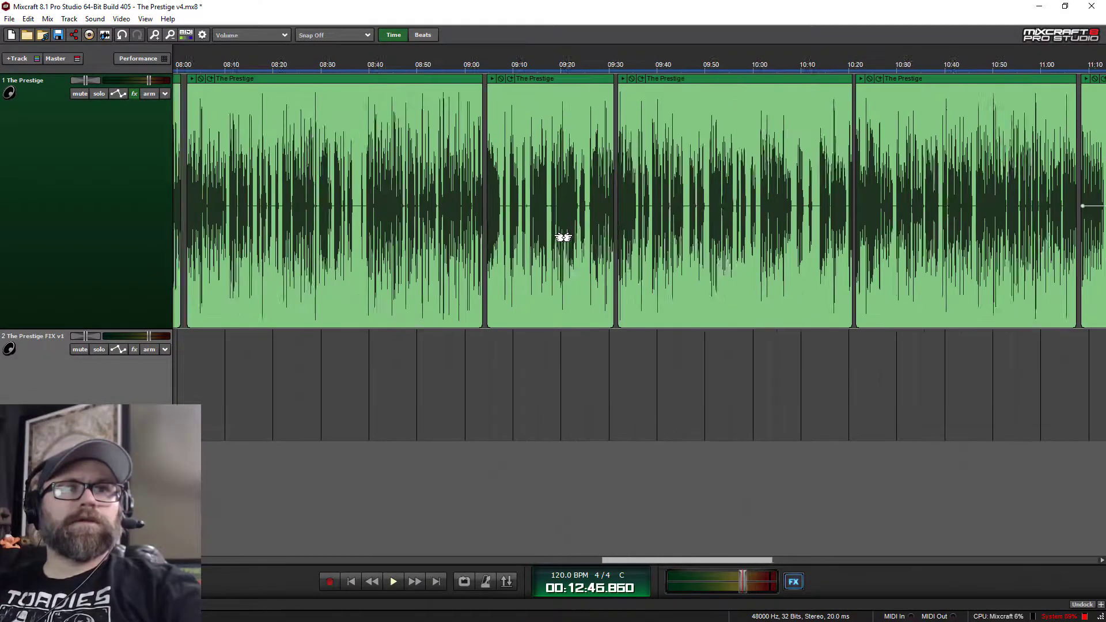
scroll(563, 238, "left", 4)
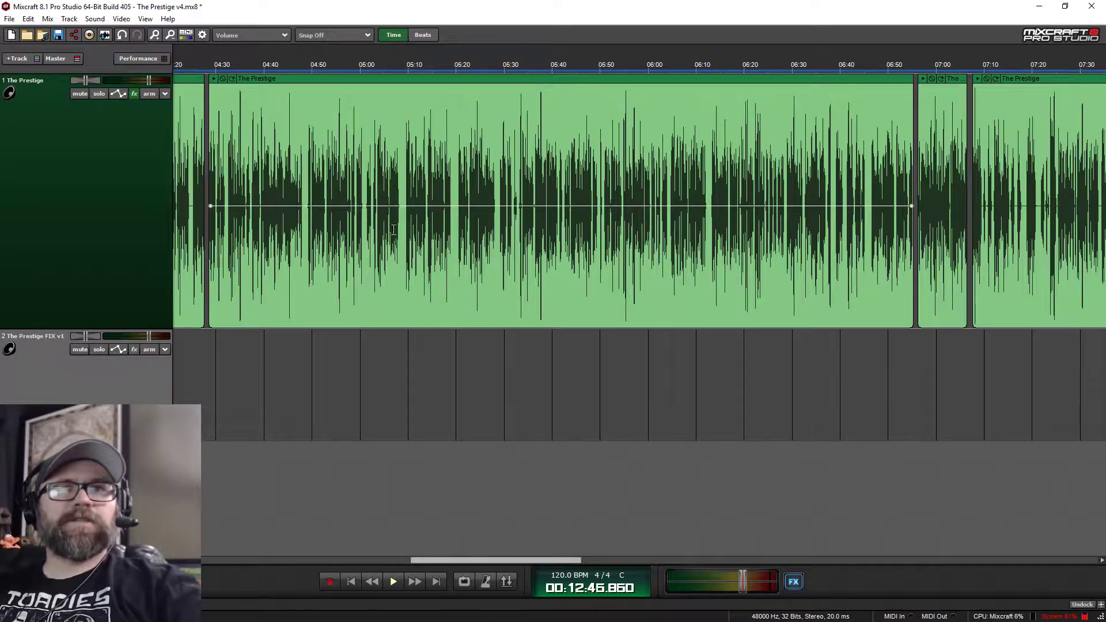
scroll(451, 206, "up", 3)
scroll(451, 206, "left", 4)
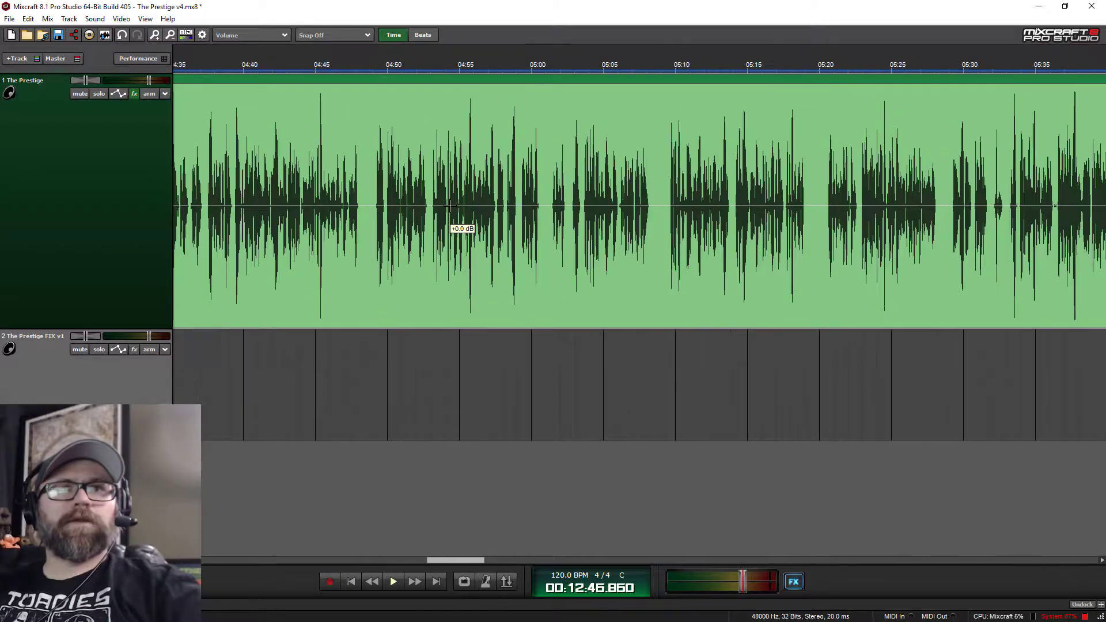
scroll(503, 174, "right", 5)
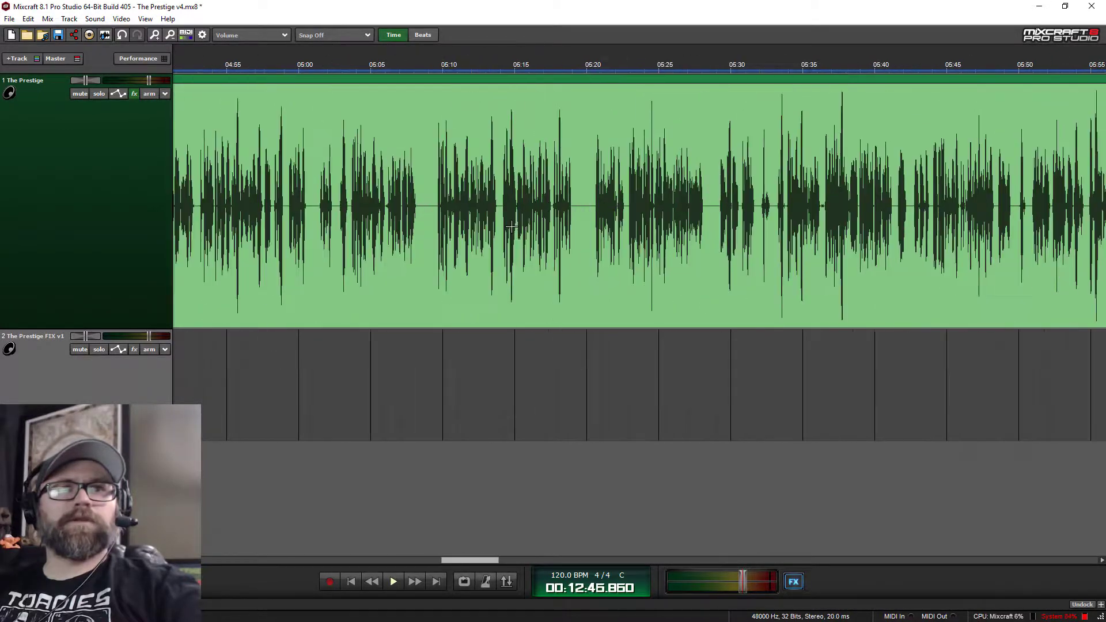
scroll(511, 227, "right", 3)
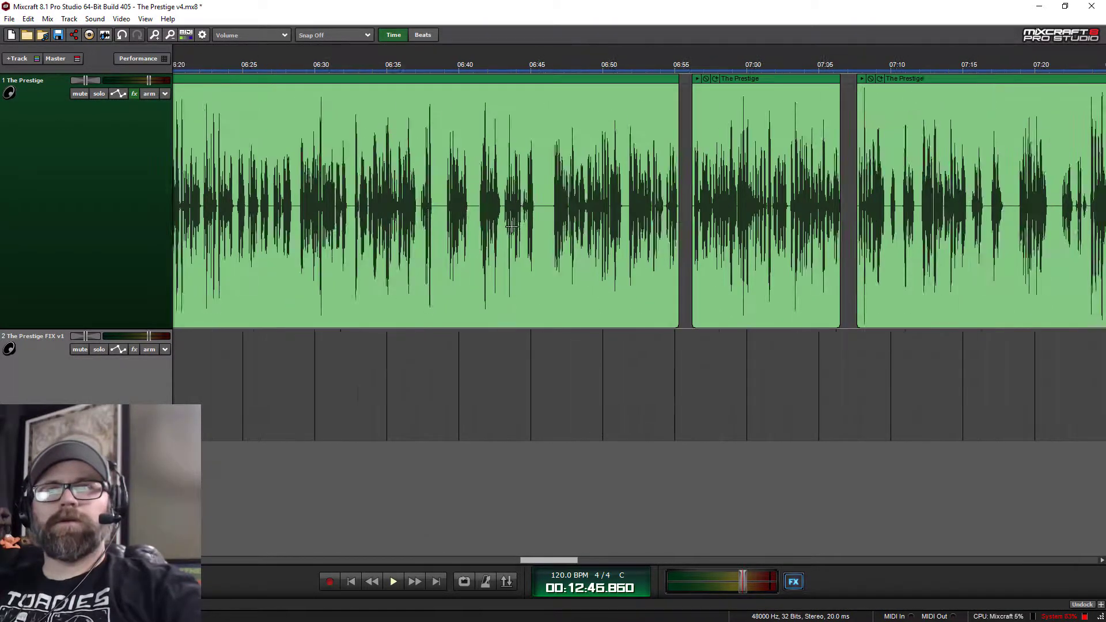
scroll(504, 203, "up", 3)
scroll(503, 203, "right", 4)
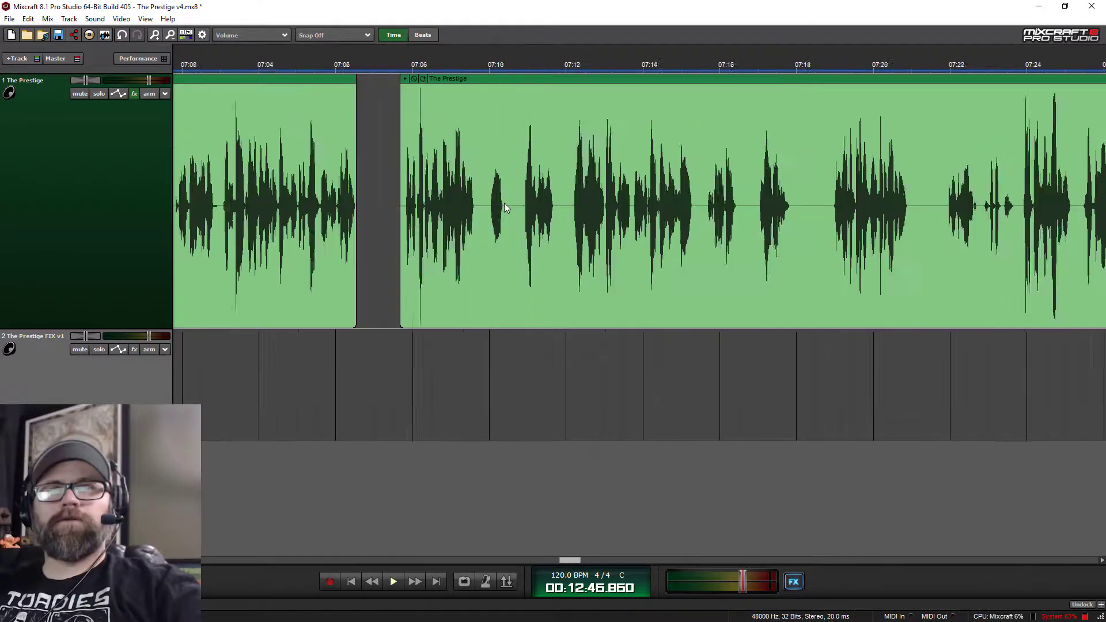
scroll(503, 202, "right", 5)
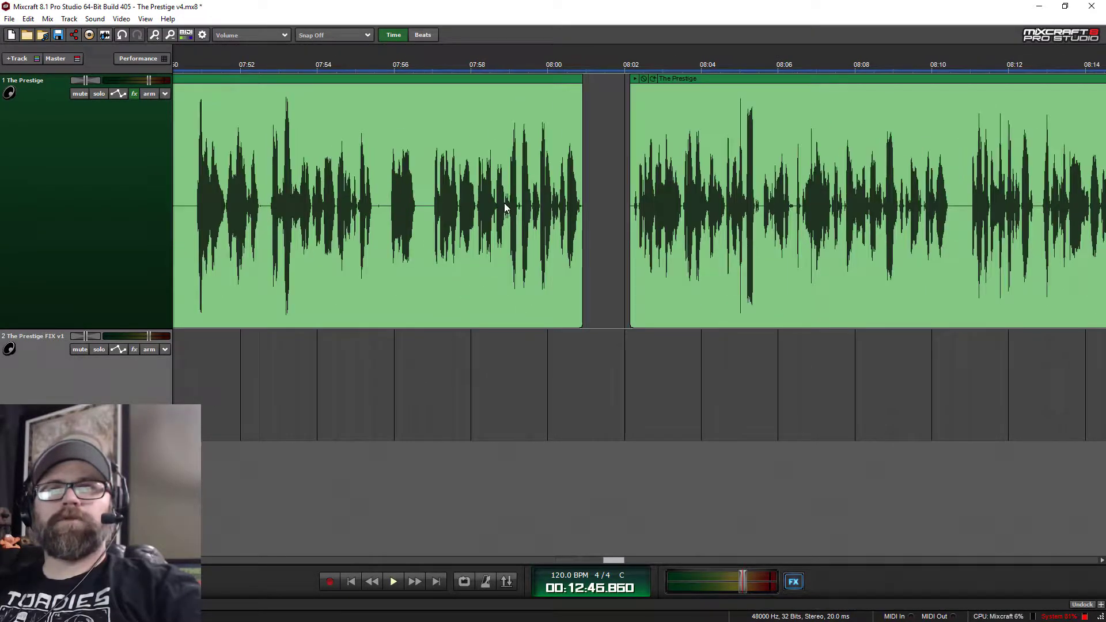
Play the narration clip from about 8:02 and add a marker titled "edit" at 8:01.920, just before that clip.
key("space")
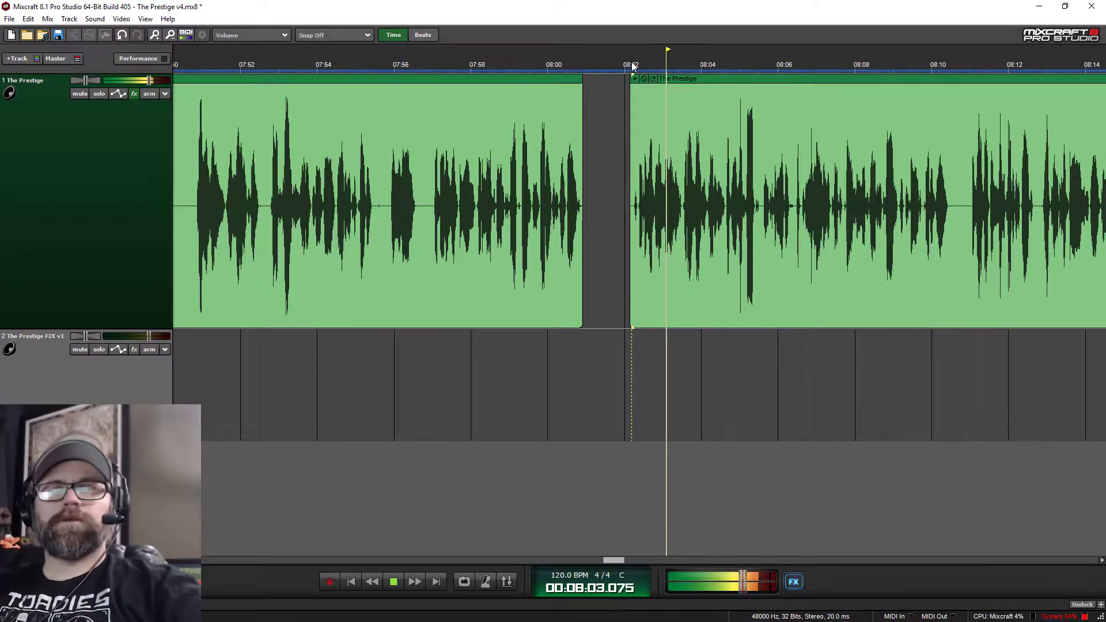
scroll(640, 202, "down", 2)
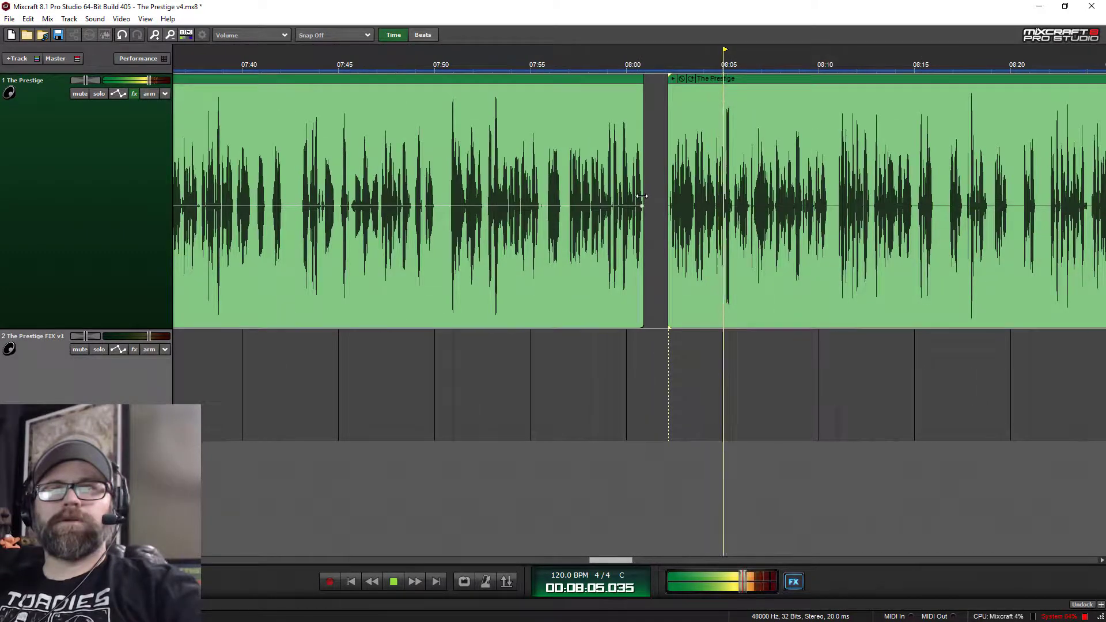
key("space")
scroll(642, 195, "right", 2)
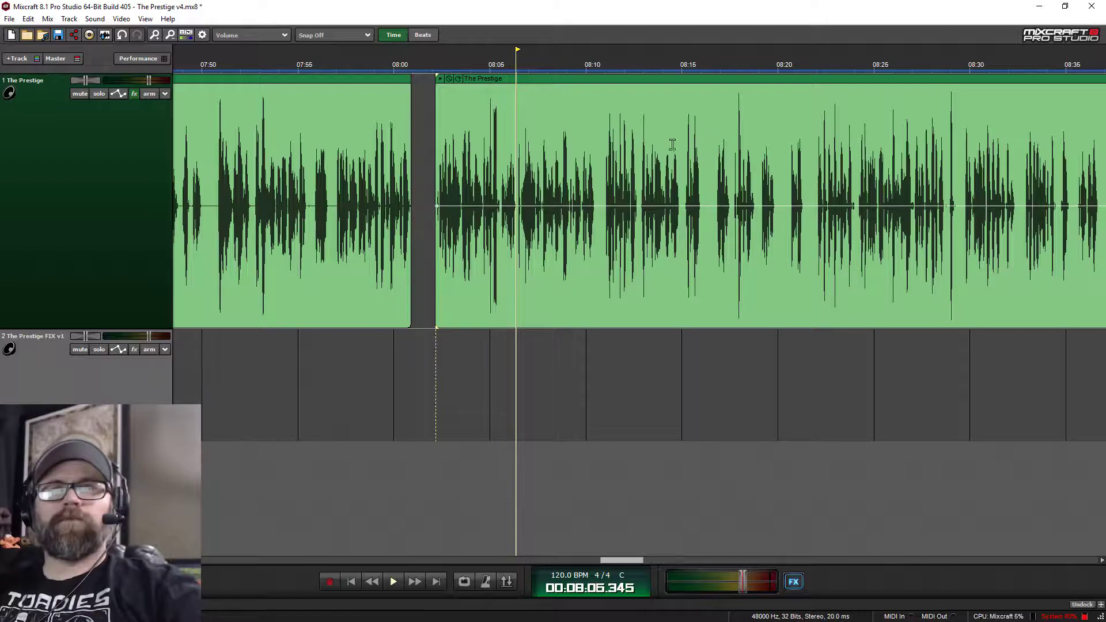
double_click(434, 60)
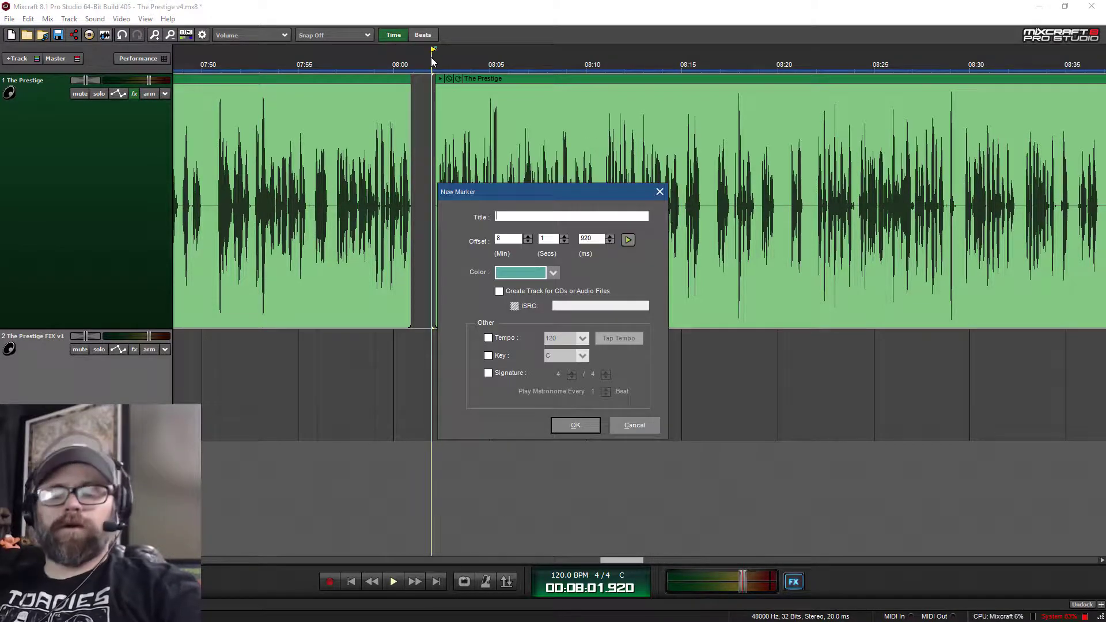
type("edit")
key("Return")
Play the end of the second fix clip from about 13:48 and trim its trailing silence to end at about 13:52.
scroll(510, 204, "right", 20)
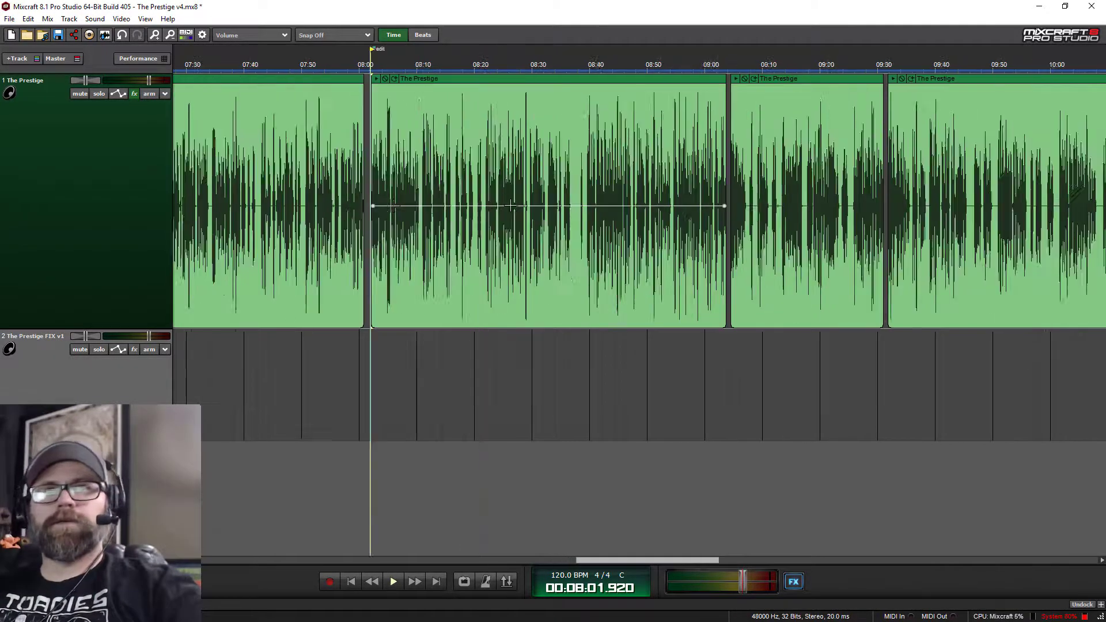
scroll(509, 202, "right", 2)
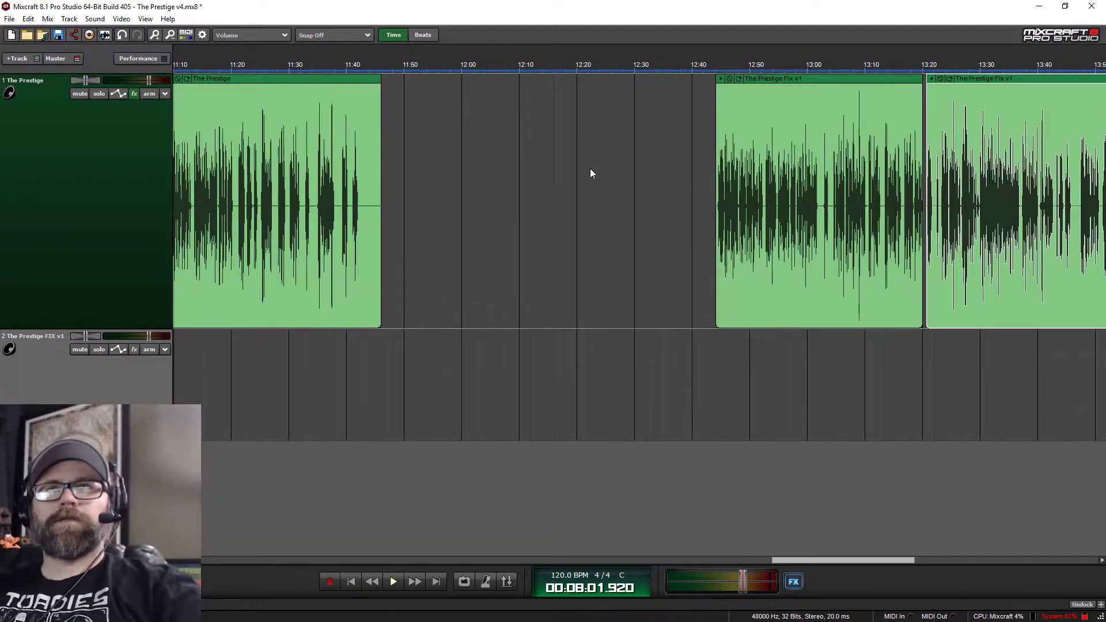
left_click_drag(605, 173, 928, 213)
scroll(933, 213, "down", 2)
left_click(1011, 67)
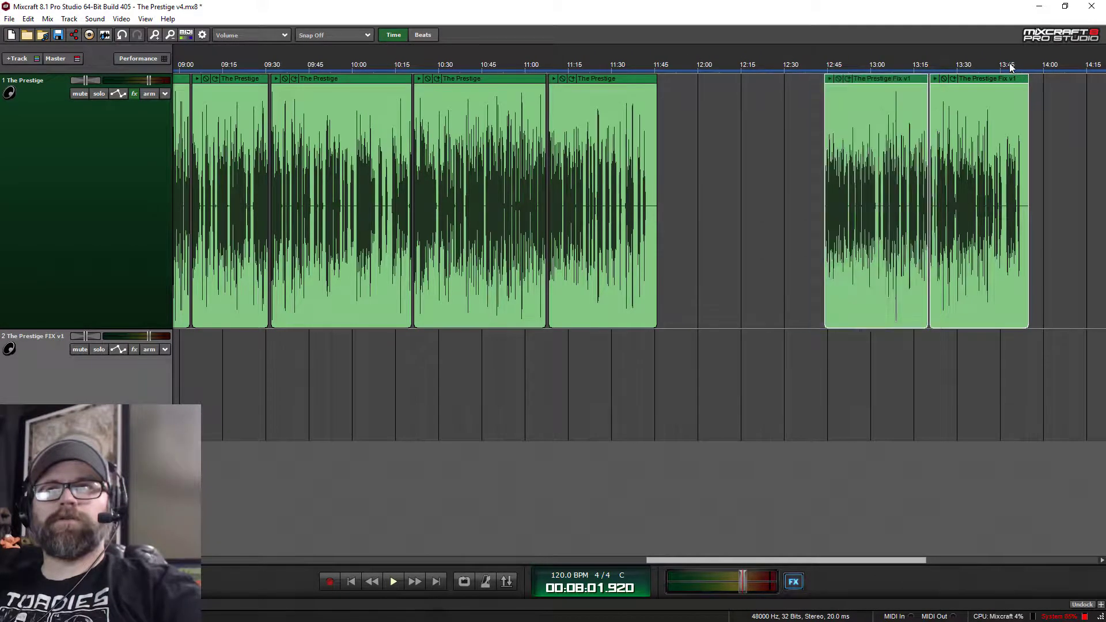
key("space")
scroll(889, 128, "up", 2)
scroll(889, 128, "up", 2)
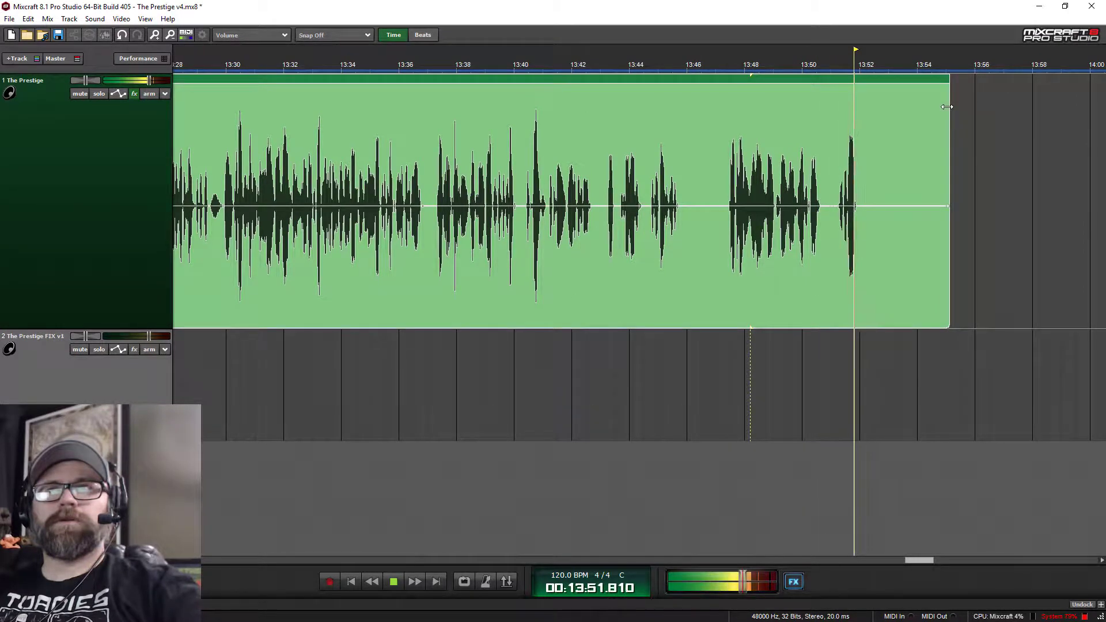
left_click_drag(947, 106, 860, 101)
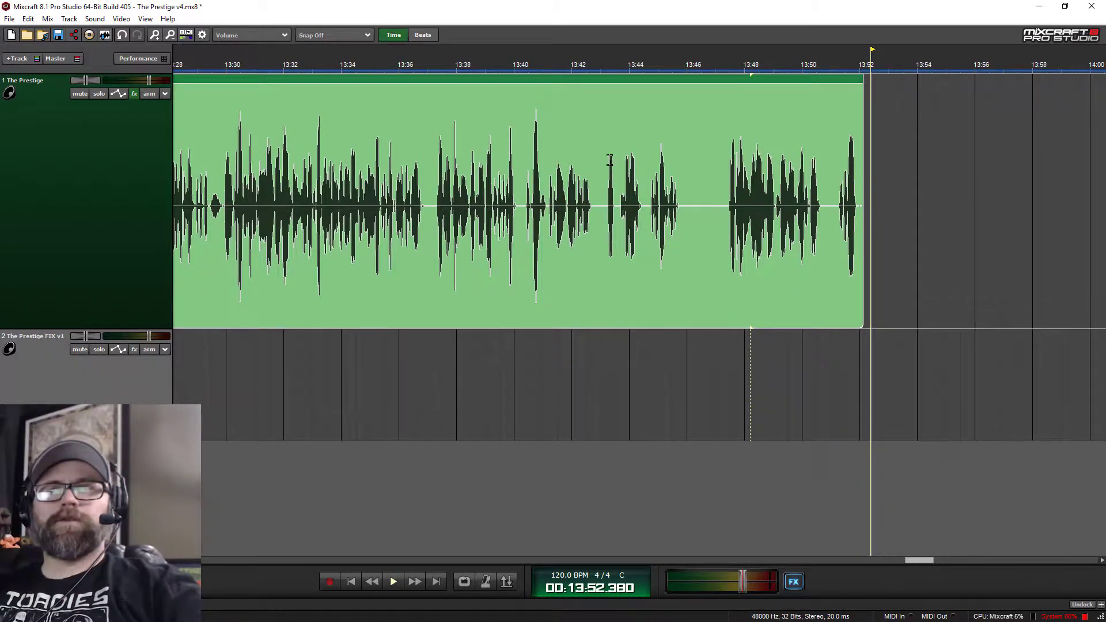
Play the narration from about 8:34 and 8:53 to search for the end of the passage to replace.
scroll(609, 160, "down", 4)
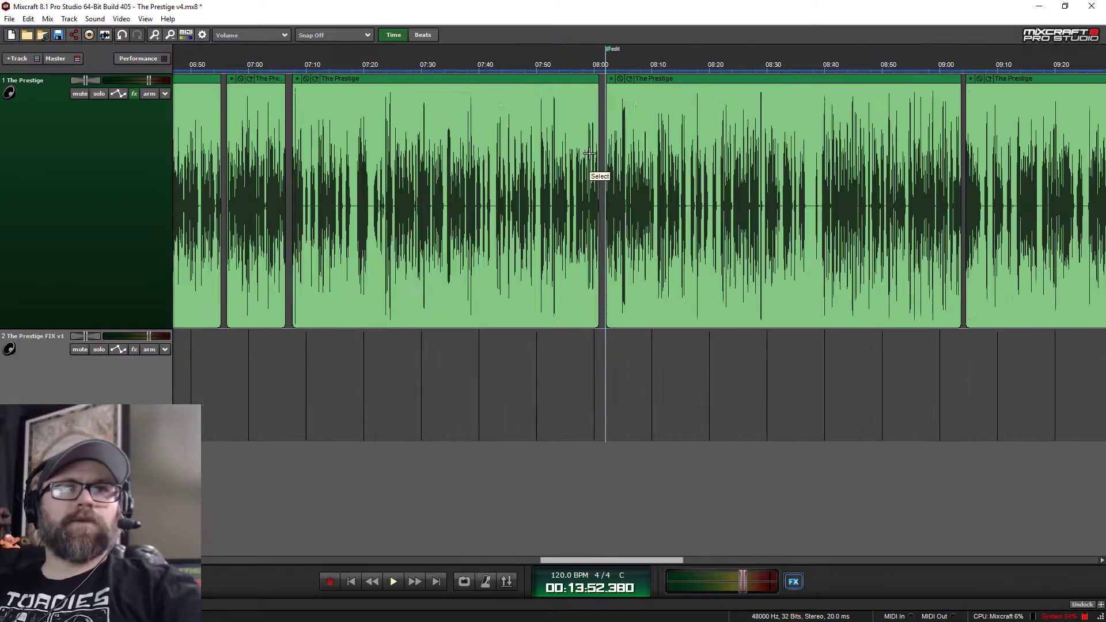
scroll(589, 154, "up", 4)
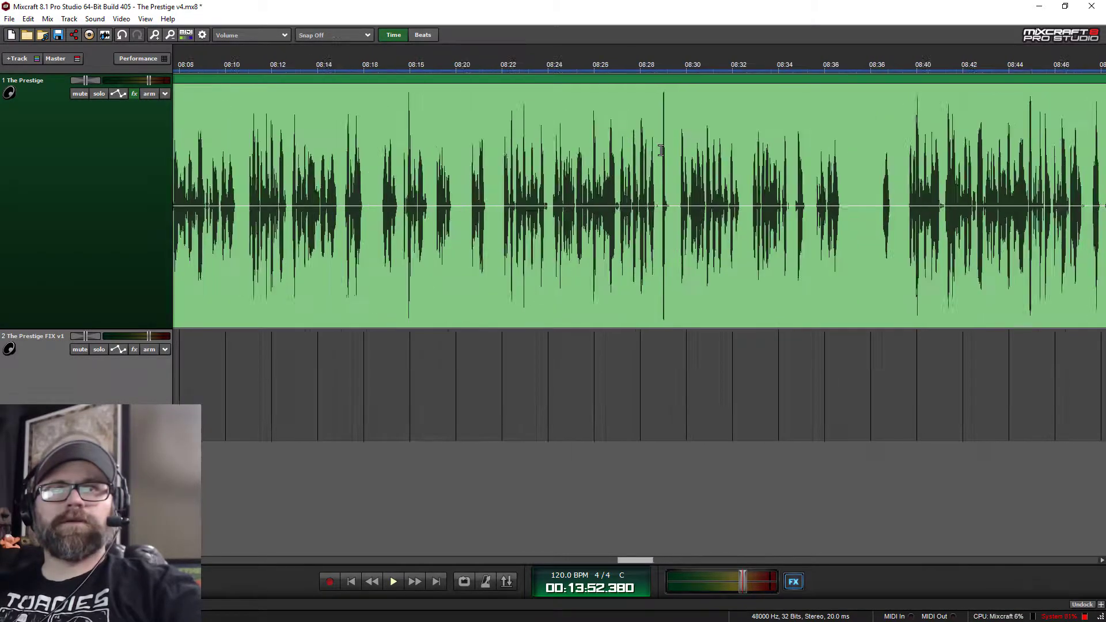
scroll(662, 150, "up", 1)
left_click(879, 60)
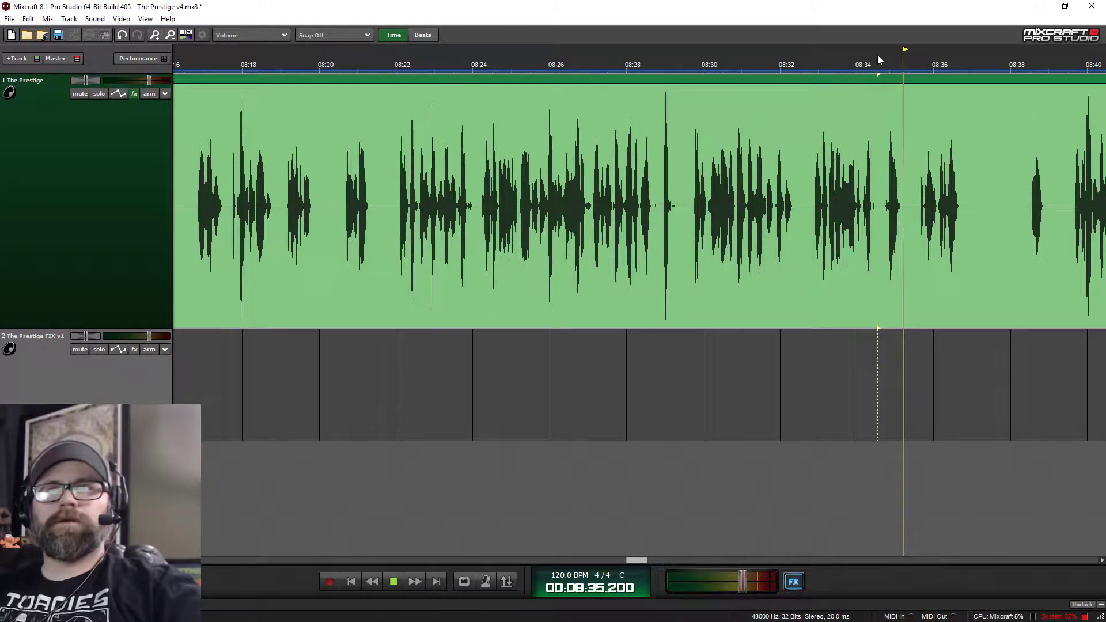
key("space")
scroll(816, 182, "right", 5)
scroll(817, 182, "down", 3)
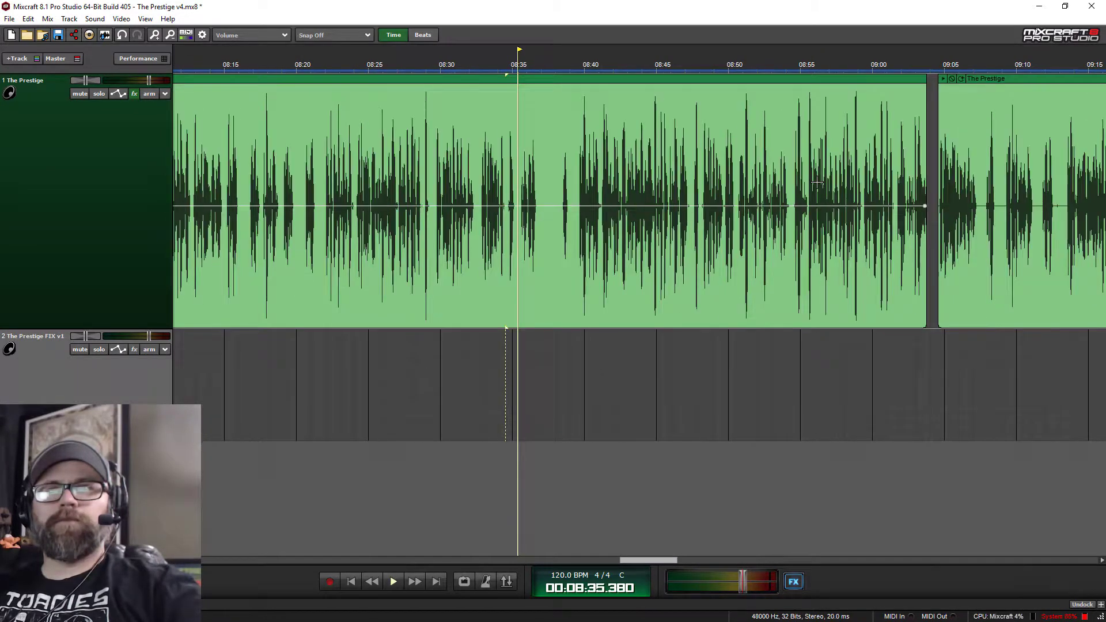
left_click(766, 60)
key("space")
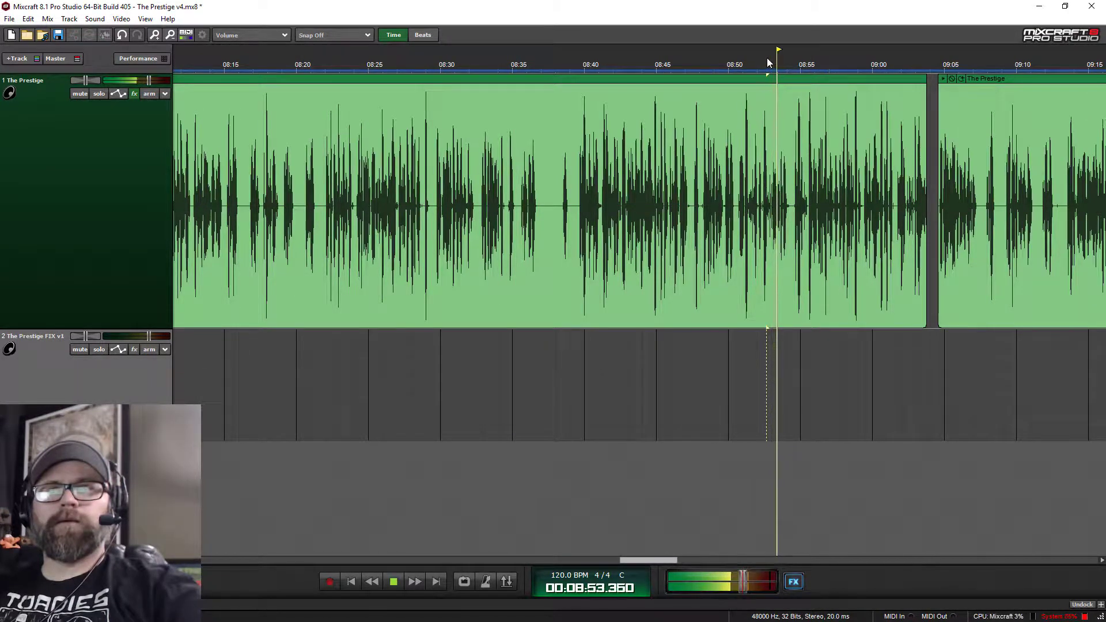
Check the narration backwards by playing short passages from about 8:47, 8:46, 8:38, 8:34, 8:28 and 8:17.
left_click(690, 61)
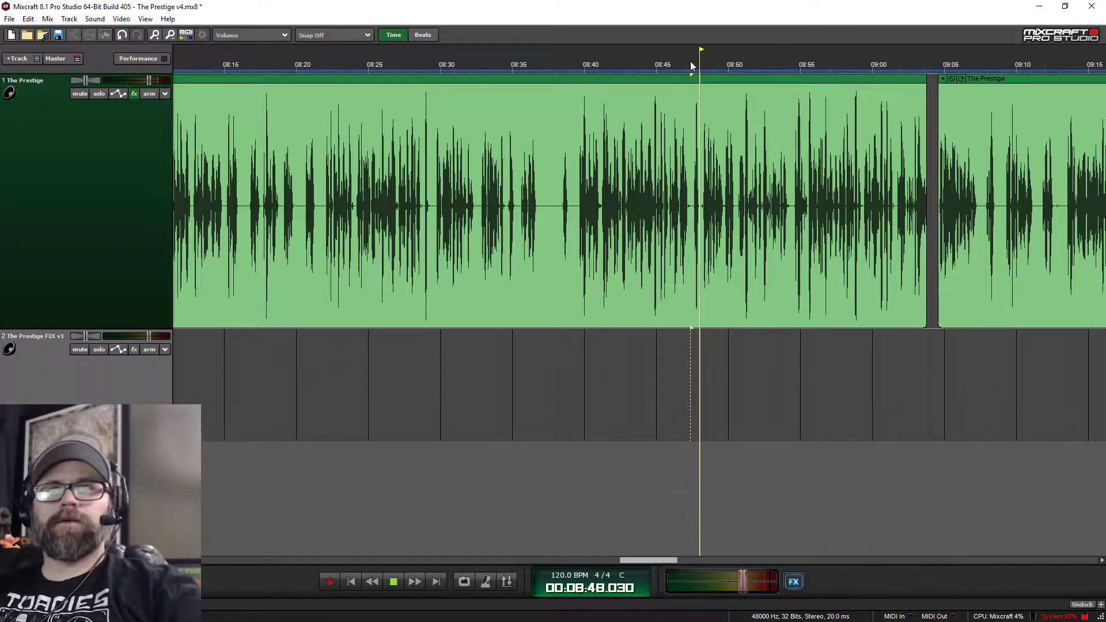
left_click(669, 65)
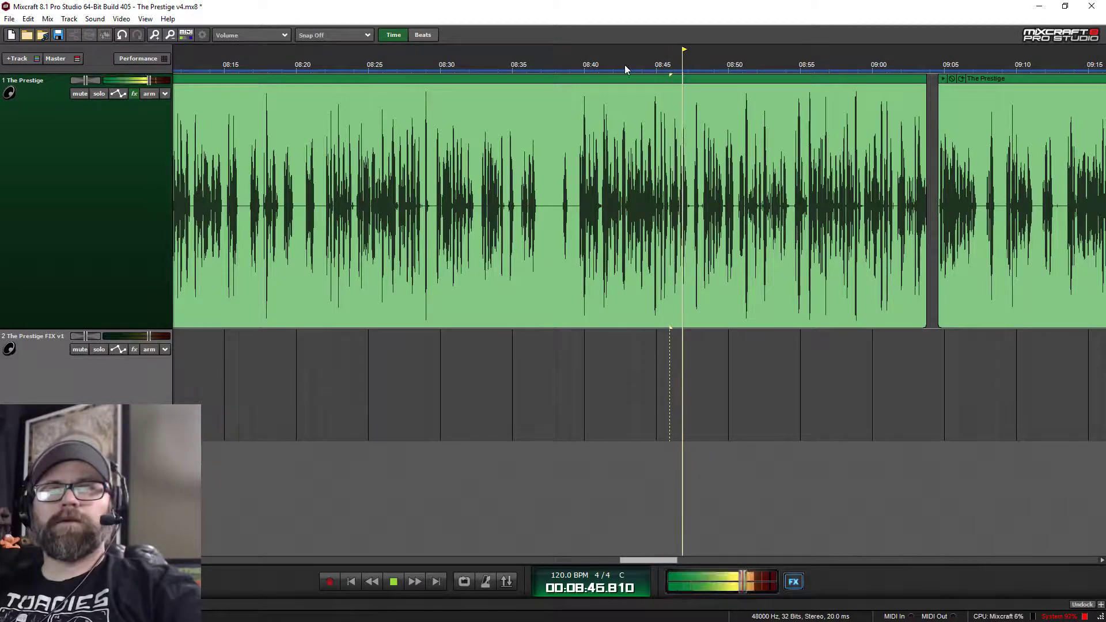
left_click(563, 66)
key("space")
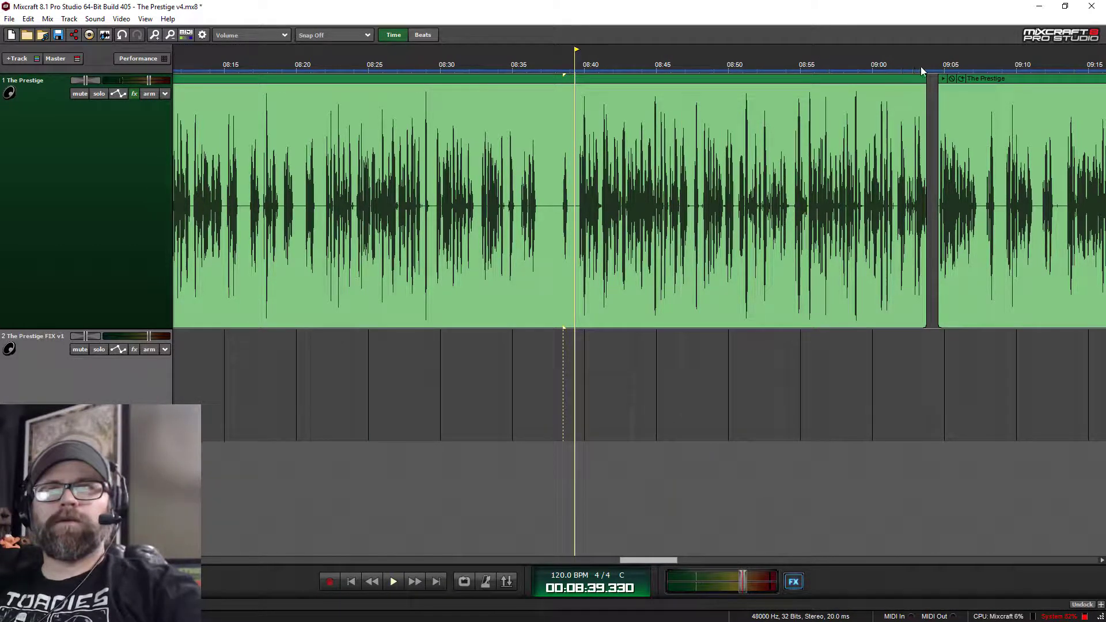
left_click(504, 65)
key("space")
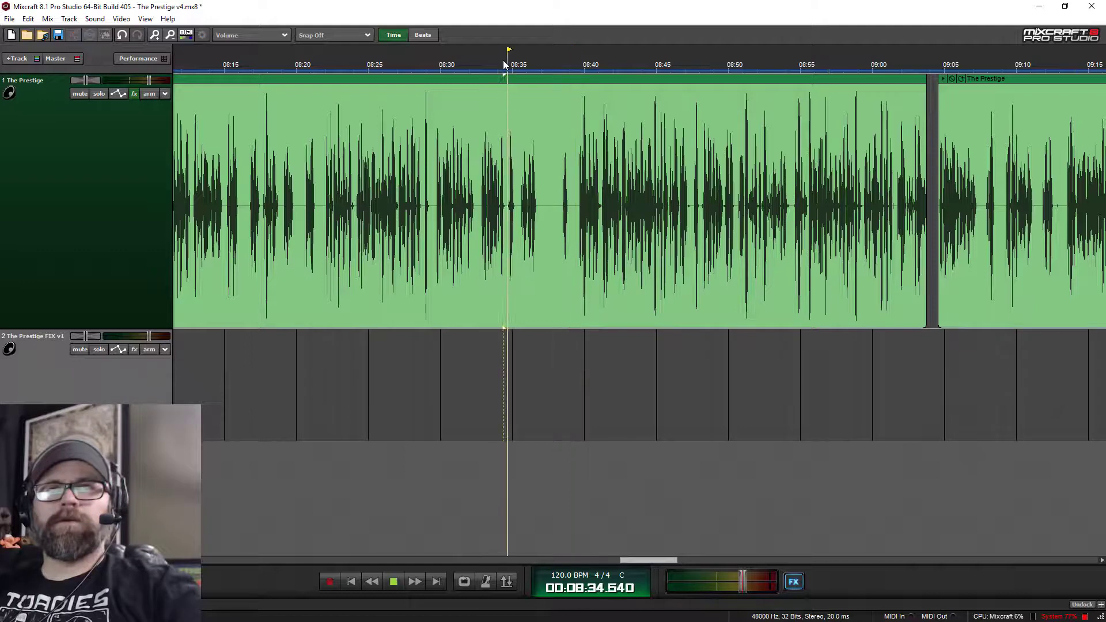
left_click(415, 65)
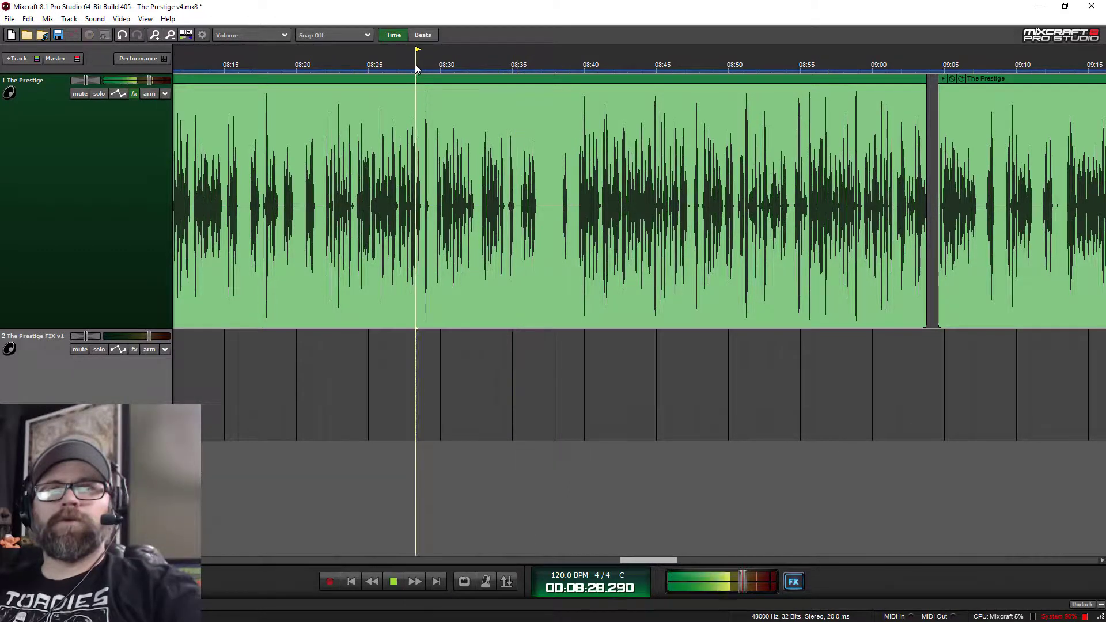
key("space")
scroll(584, 122, "left", 5)
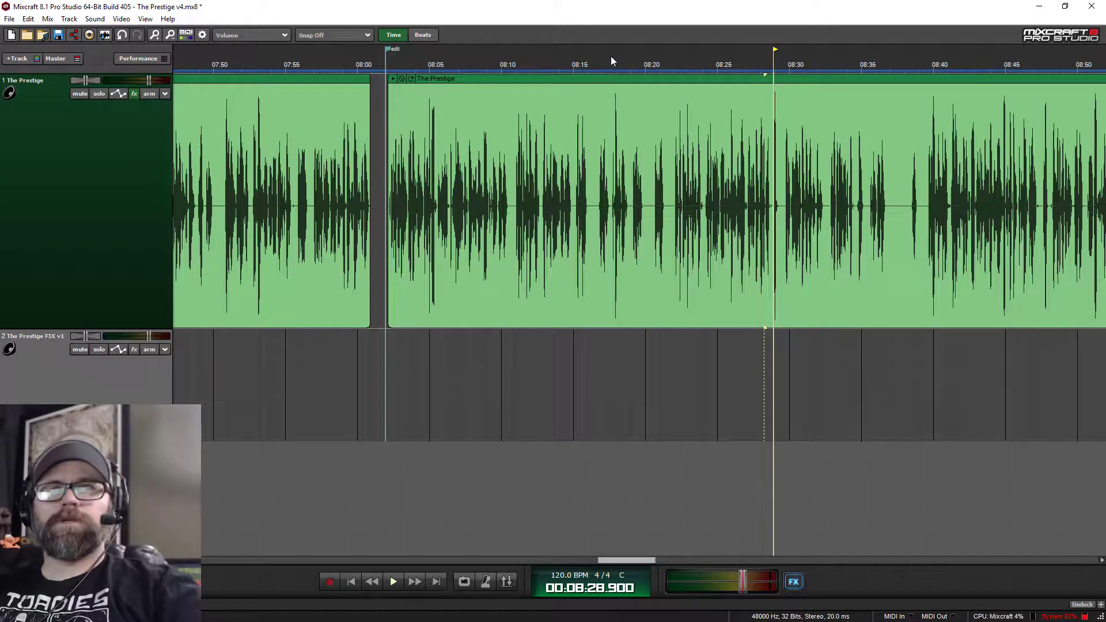
left_click(611, 57)
key("space")
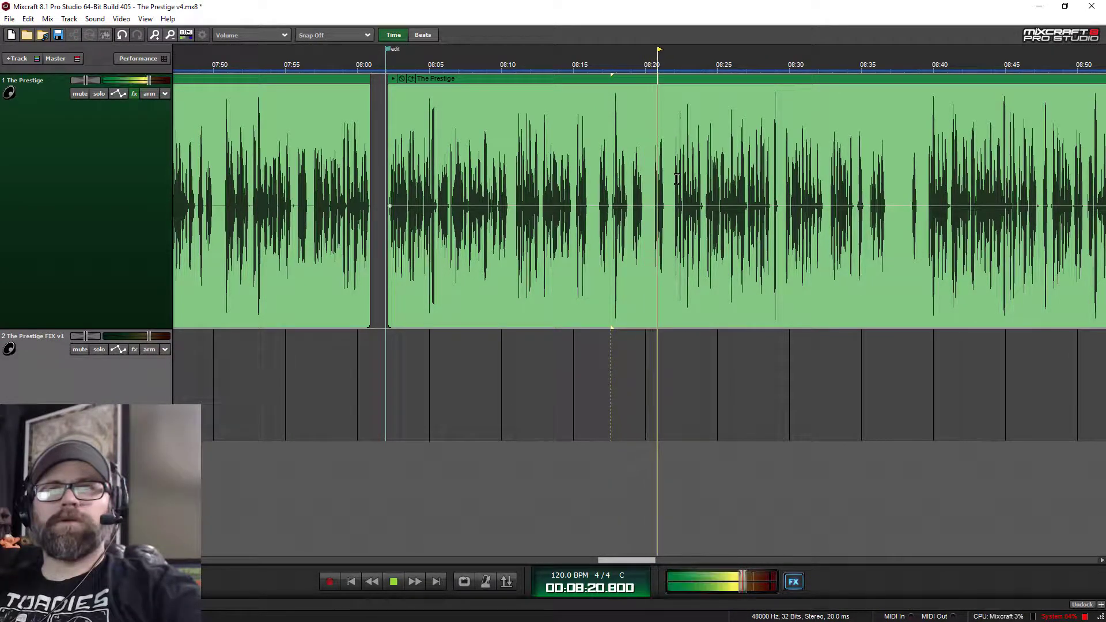
key("space")
scroll(678, 178, "down", 2)
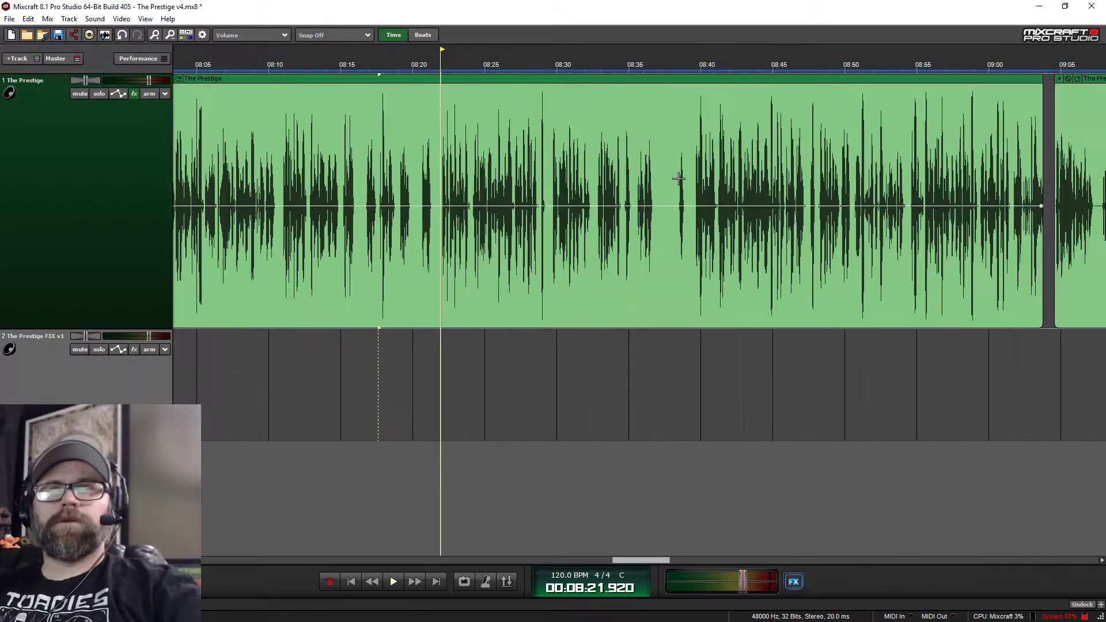
Play the narration from about 8:54 and 9:07 and add a marker titled "edit" at 9:08.640.
left_click(907, 68)
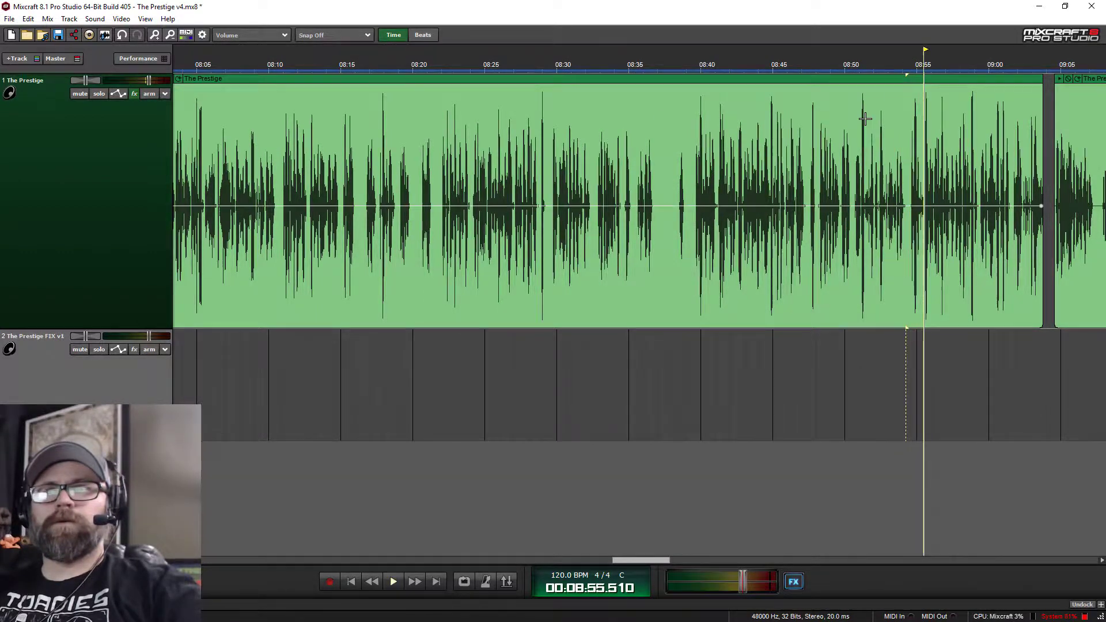
scroll(865, 118, "down", 2)
left_click(874, 62)
left_click(864, 65)
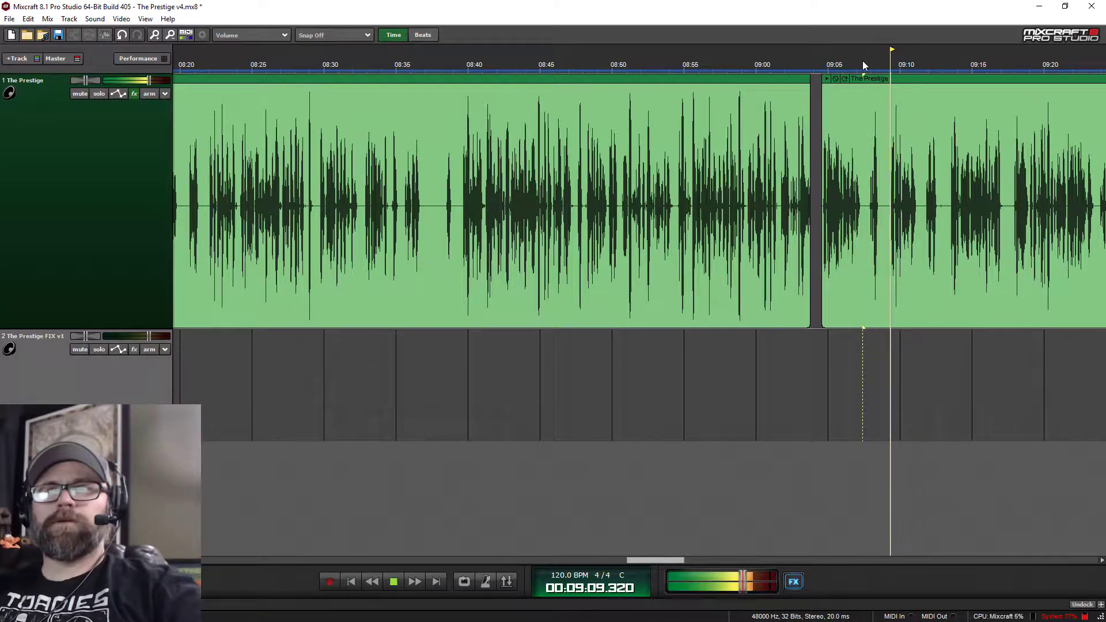
left_click(877, 113)
key("space")
double_click(881, 68)
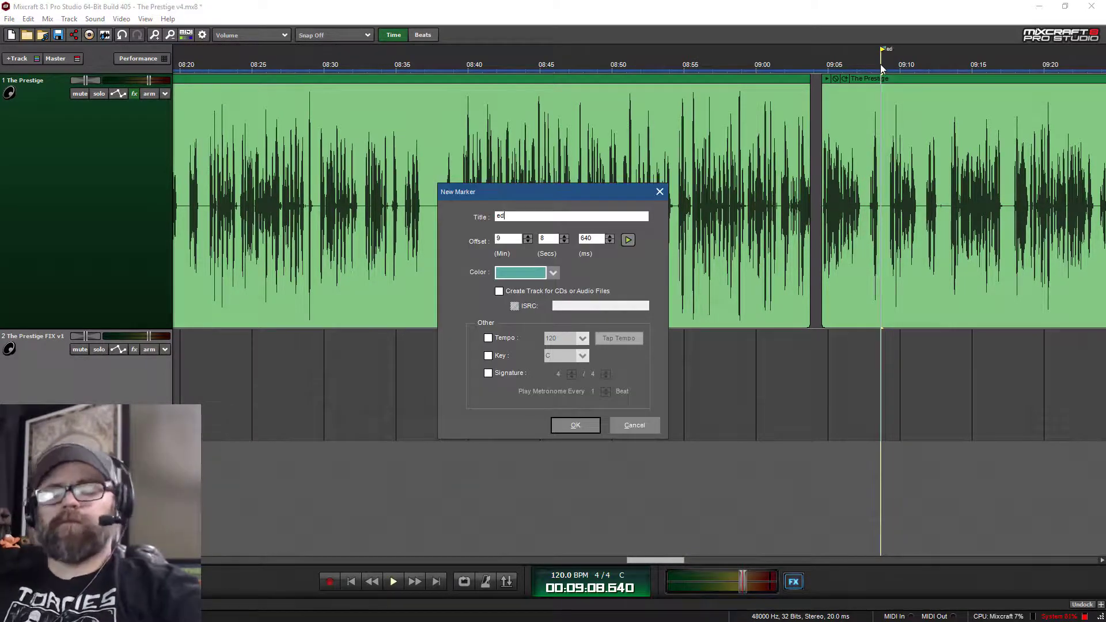
type("edit")
key("Return")
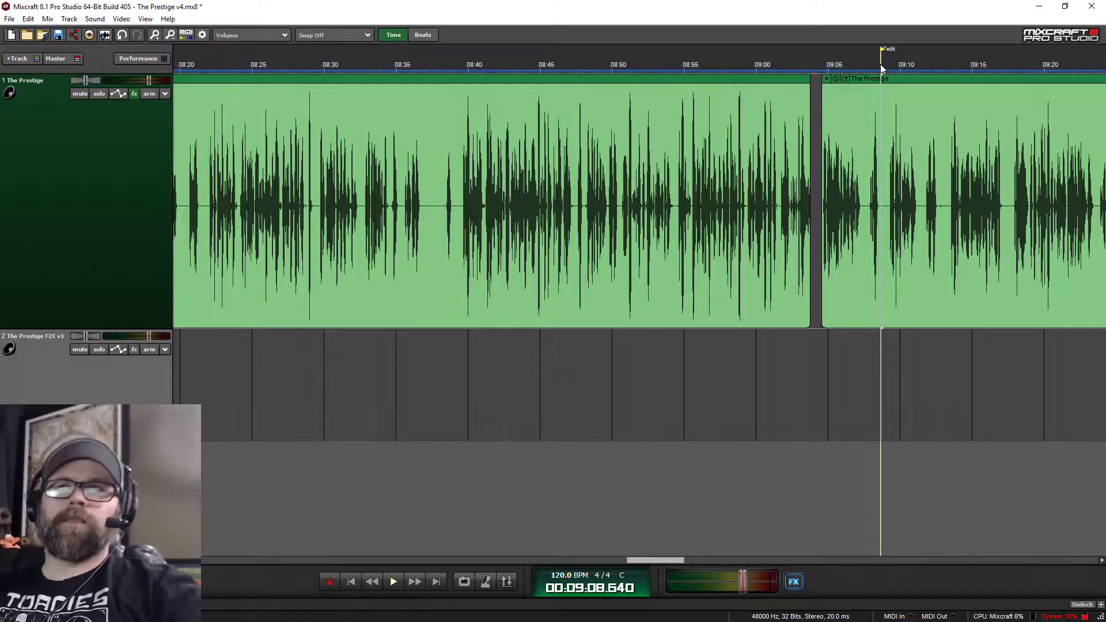
Split the narration clip at about 9:08.688, at the second "edit" marker.
scroll(851, 179, "down", 5)
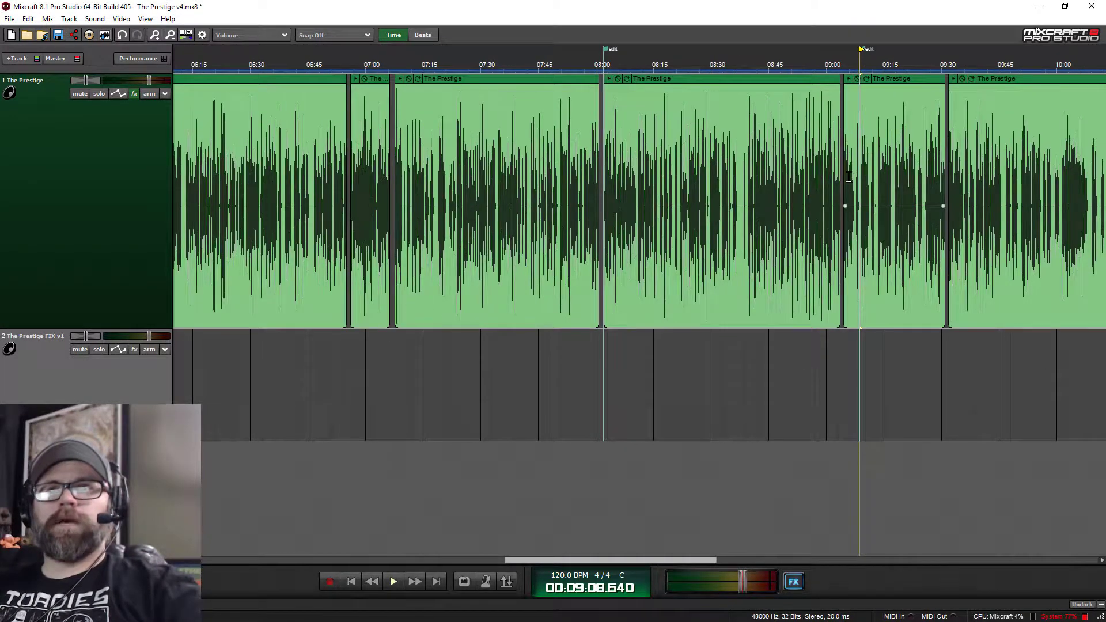
scroll(848, 176, "up", 8)
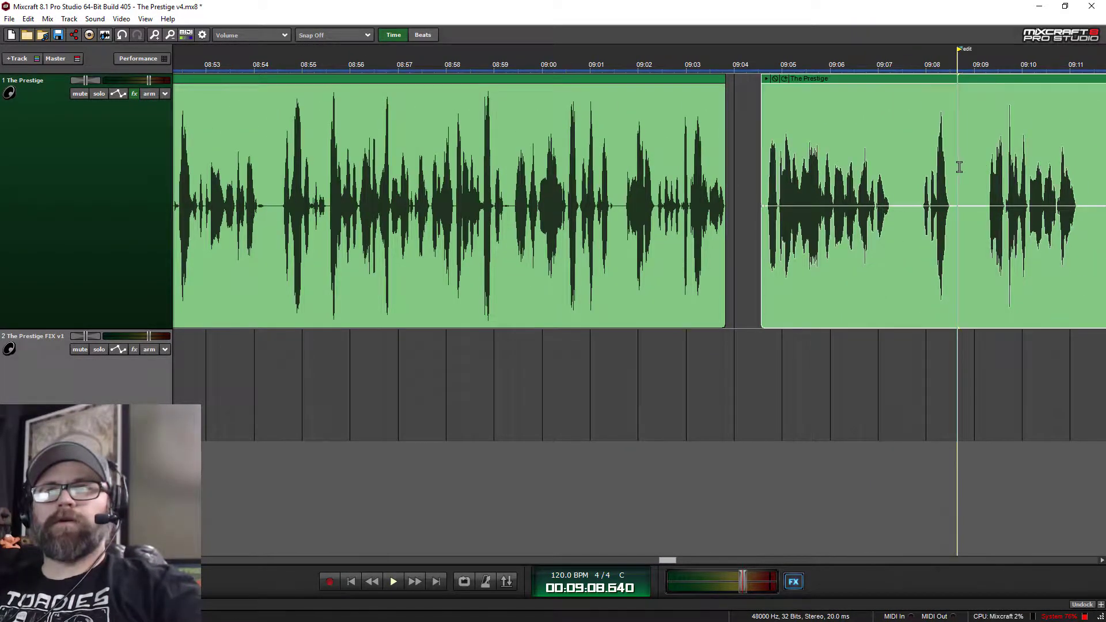
left_click(959, 167)
key("s")
scroll(921, 170, "down", 6)
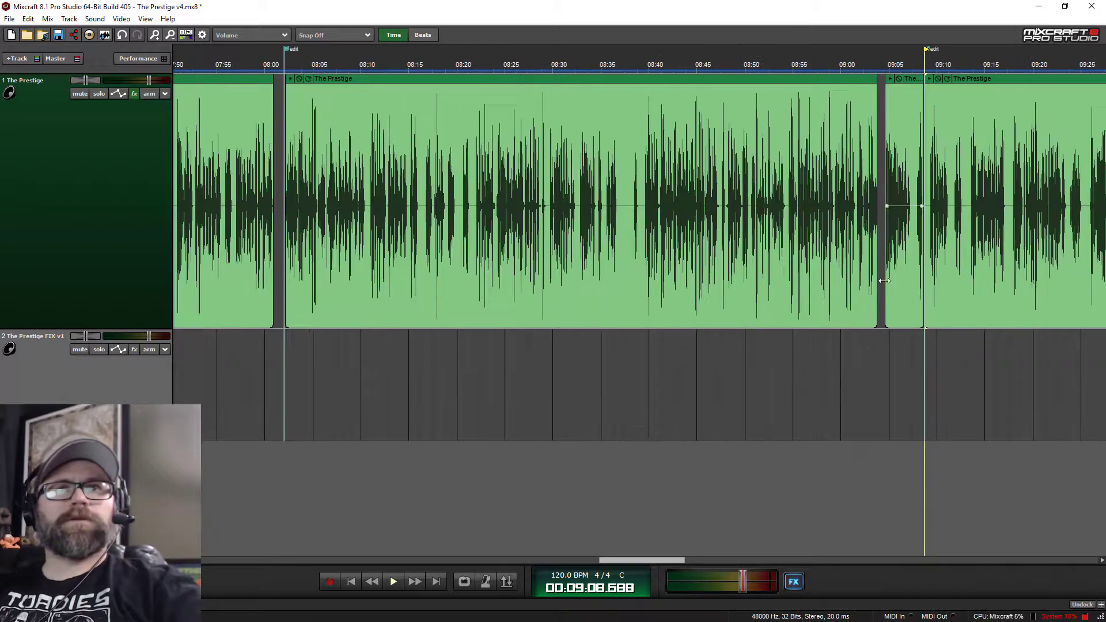
Move the faulty passage's two clips between the "edit" markers down to The Prestige FIX v1 track and mute that track.
left_click_drag(892, 382, 823, 309)
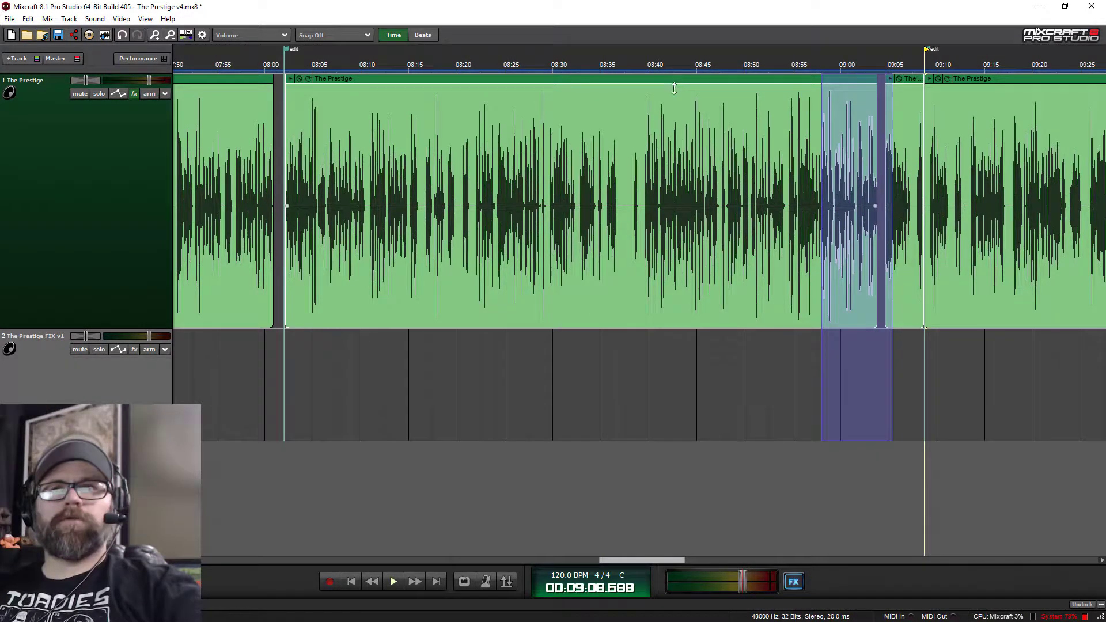
left_click_drag(674, 88, 680, 296)
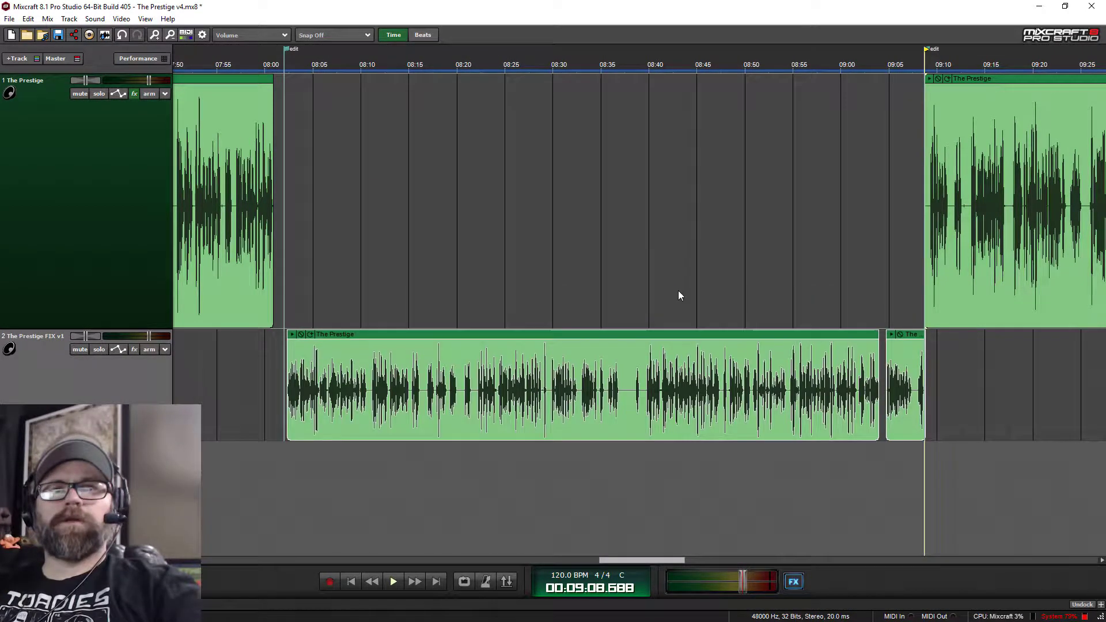
left_click(79, 353)
Move both fix clips into the gap at about 8:02 on the main track and shift the following narration clips to start at about 9:15.
scroll(434, 302, "down", 10)
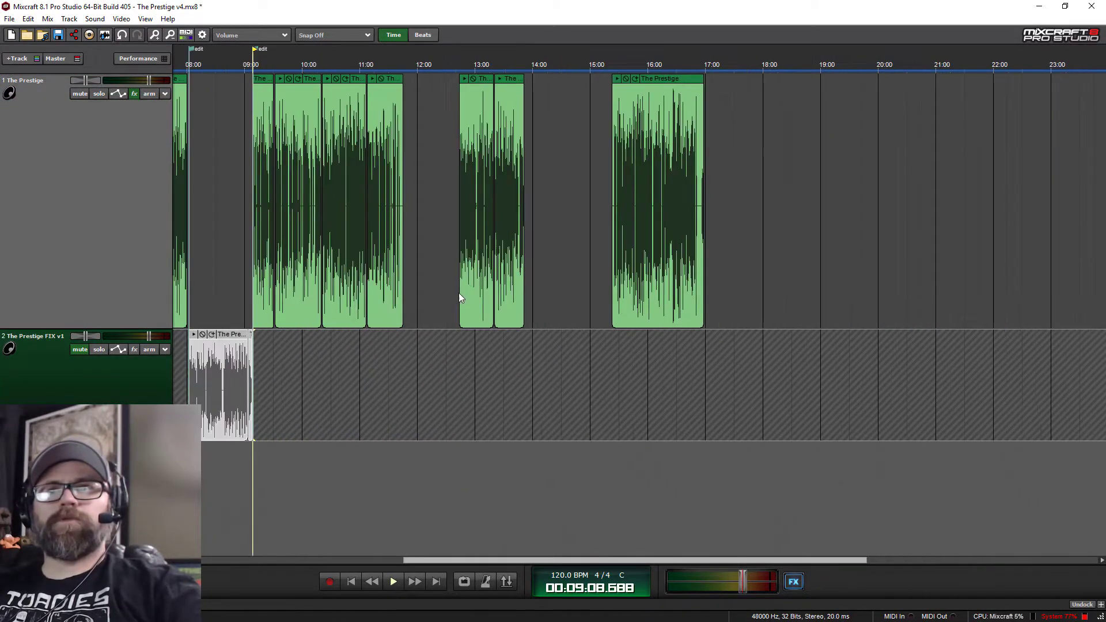
scroll(467, 120, "up", 3)
left_click(469, 118)
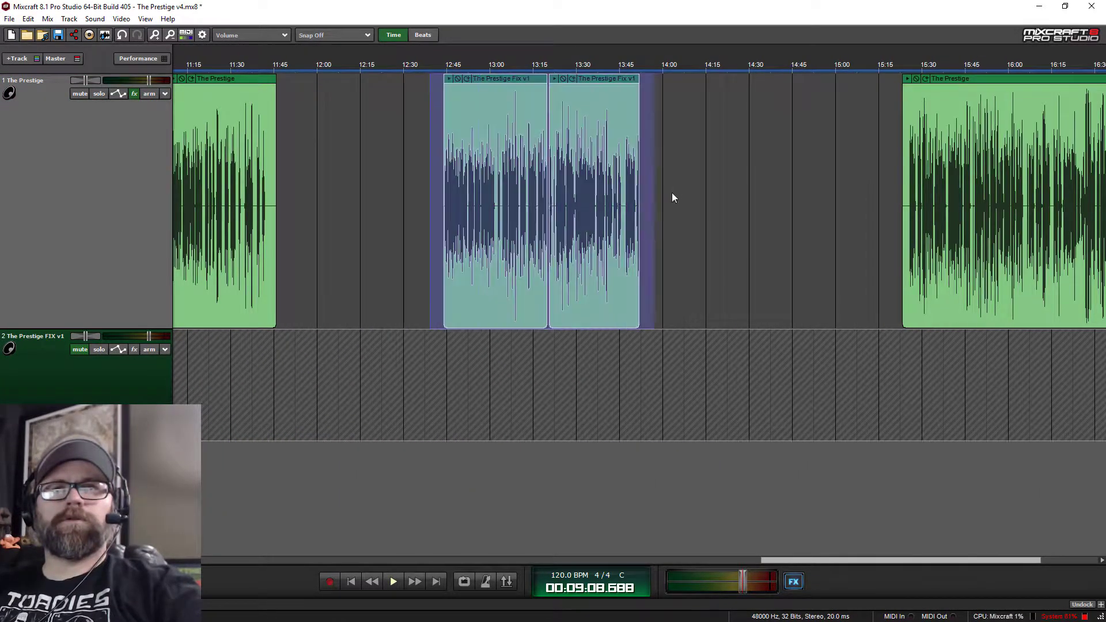
scroll(671, 192, "up", 5)
scroll(612, 228, "down", 1)
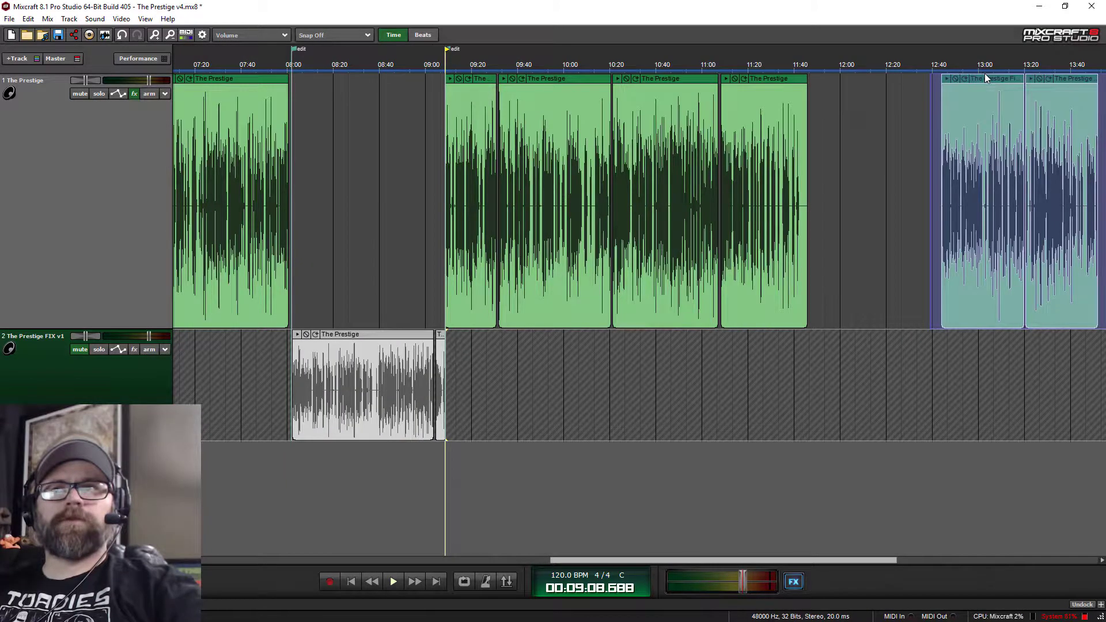
left_click_drag(984, 78, 340, 94)
left_click_drag(832, 153, 480, 118)
left_click_drag(483, 79, 466, 80)
Trim the first fix clip's leading silence and slide both fix clips earlier to start at the first "edit" marker near 8:02.
scroll(327, 141, "up", 5)
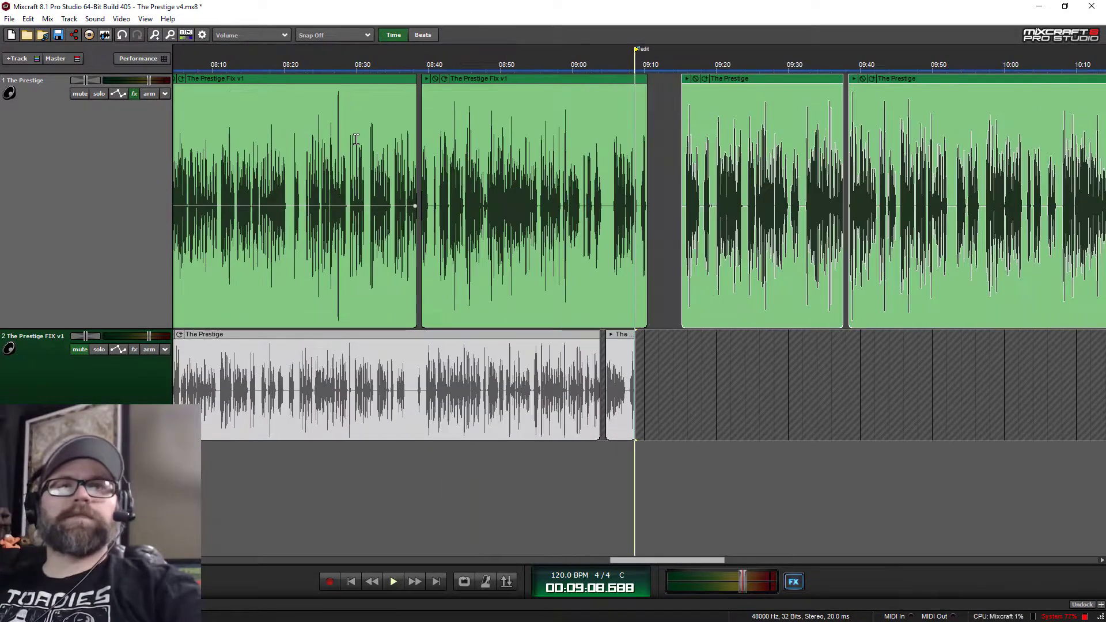
scroll(356, 142, "left", 2)
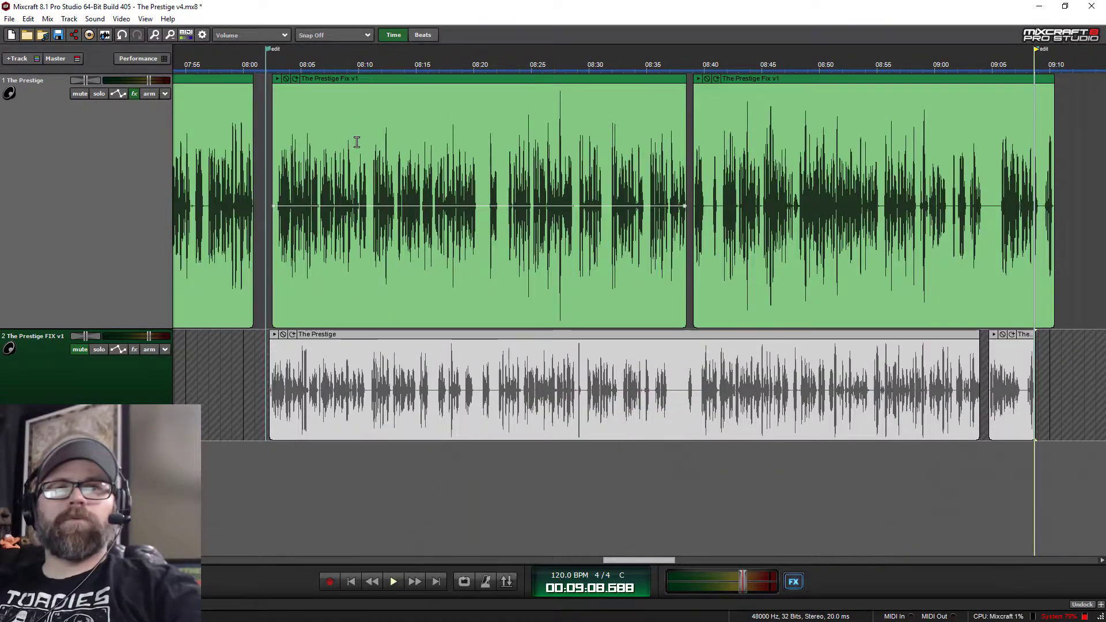
scroll(357, 141, "down", 5)
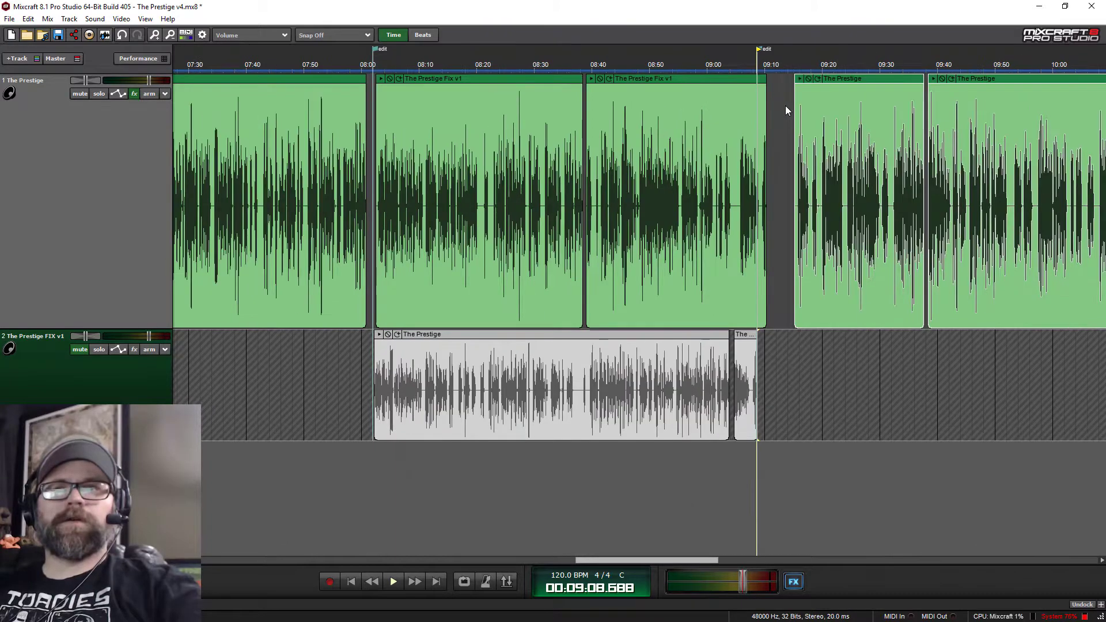
left_click_drag(787, 111, 409, 118)
scroll(410, 119, "up", 4)
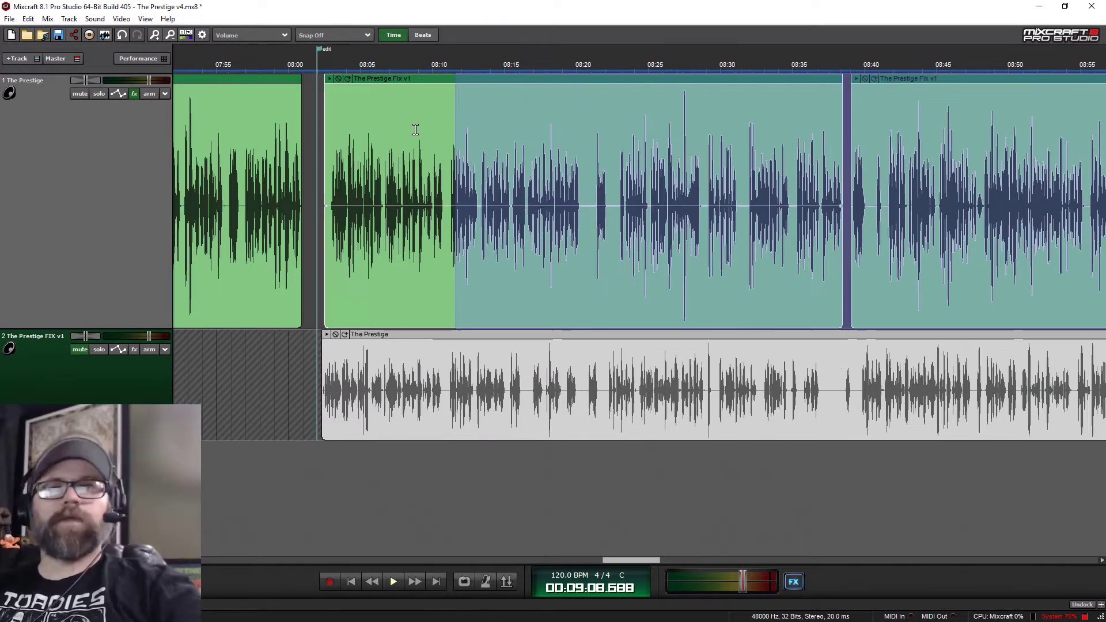
scroll(415, 129, "up", 4)
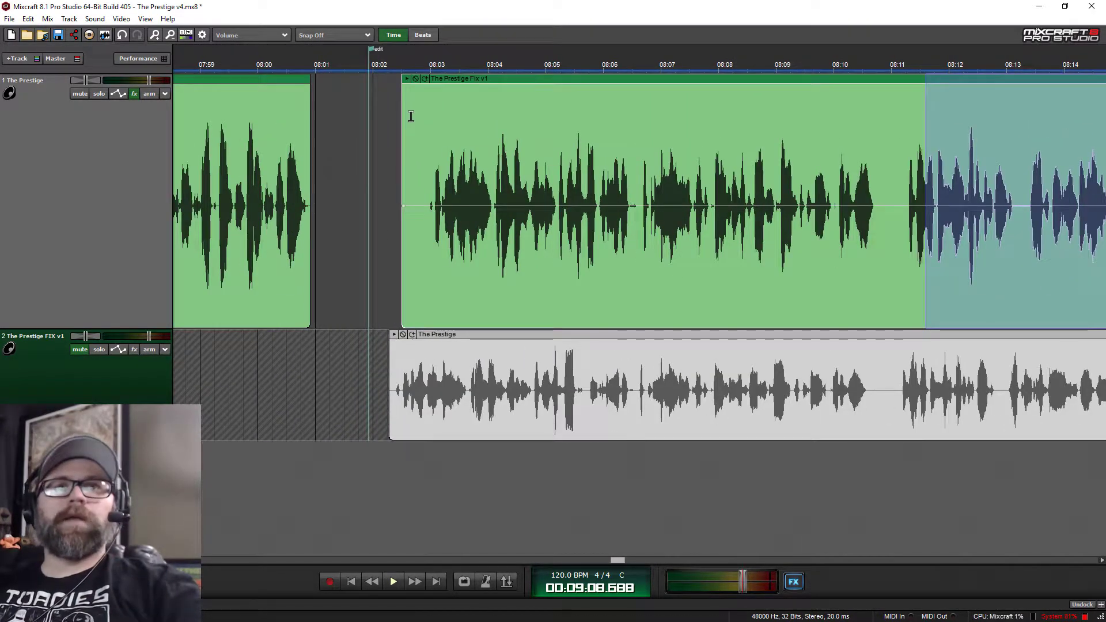
left_click_drag(405, 110, 423, 110)
left_click_drag(474, 78, 419, 79)
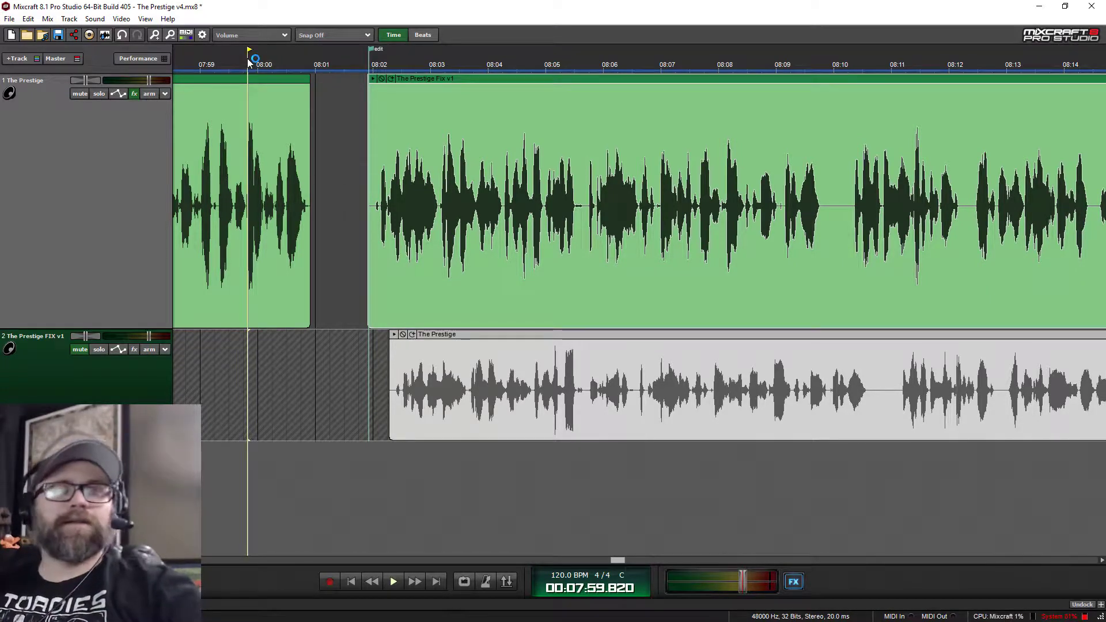
Play the join before the first fix clip from 7:59.820 and the end of the second fix clip from 9:05.520.
key("space")
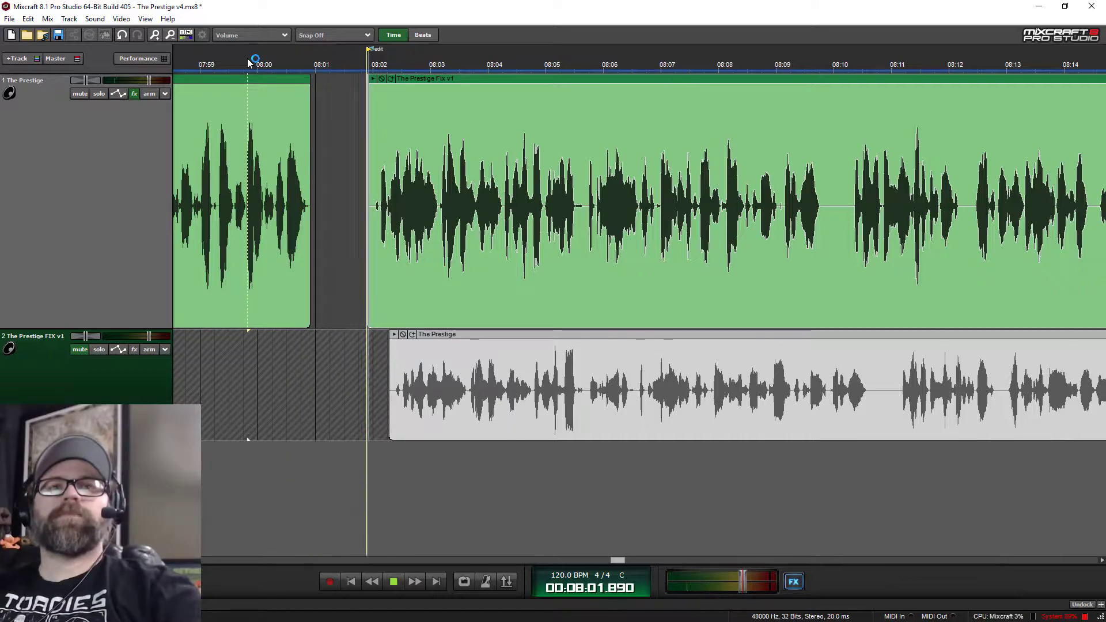
key("space")
scroll(472, 158, "down", 5)
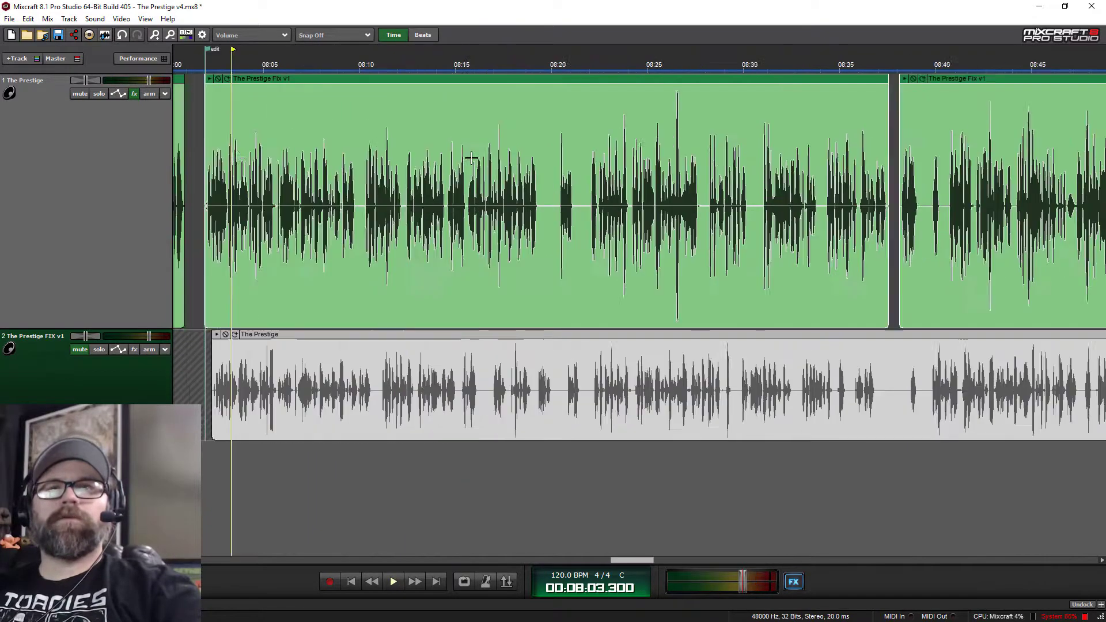
left_click(907, 68)
key("space")
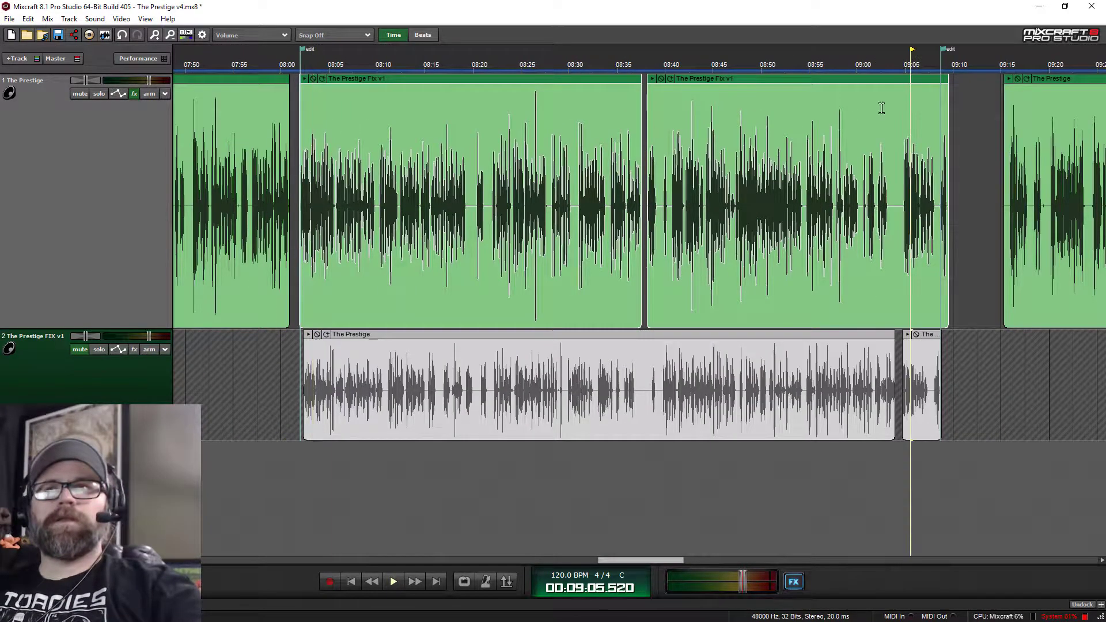
scroll(654, 219, "up", 5)
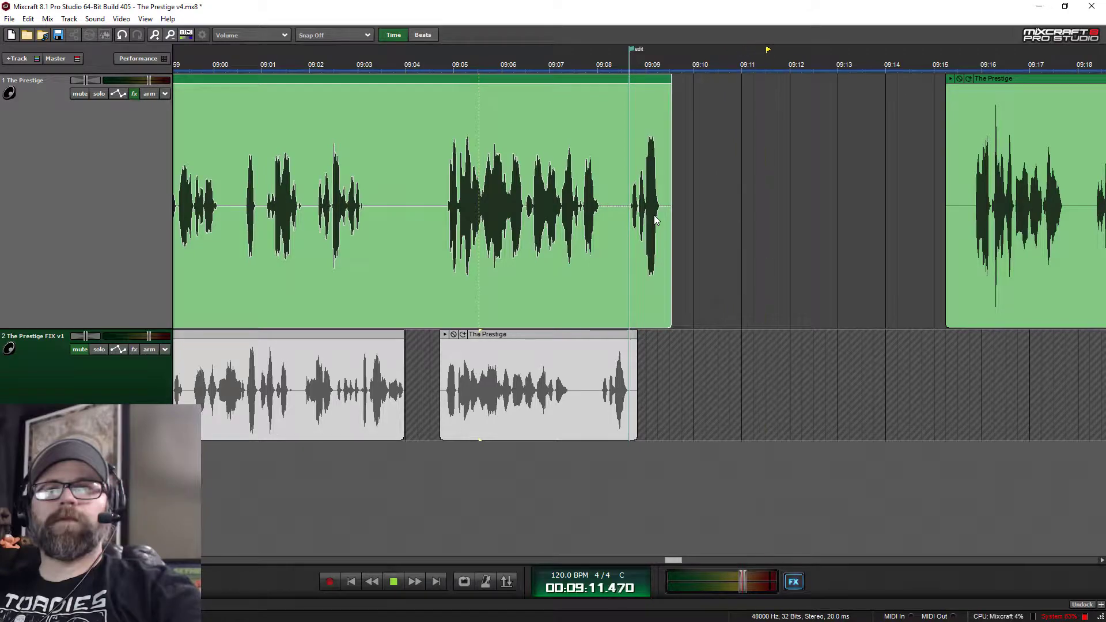
key("space")
Move the narration clips following the fix earlier to start at about 9:10, and play the join from about 9:08.
scroll(654, 216, "down", 6)
scroll(654, 215, "up", 3)
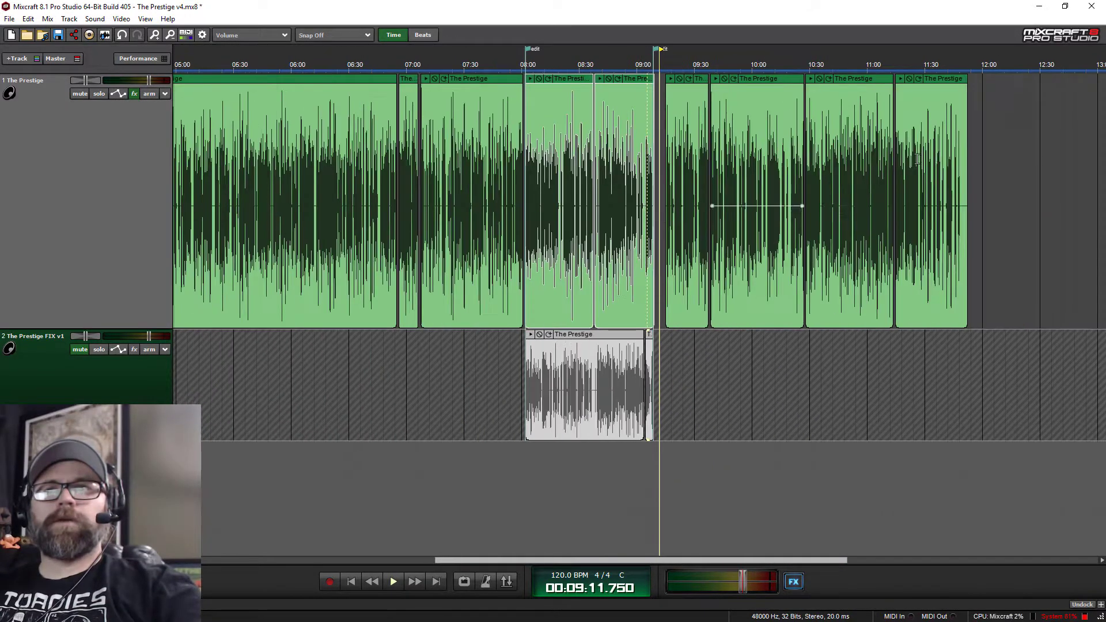
left_click(766, 135)
scroll(654, 136, "up", 3)
scroll(741, 116, "up", 3)
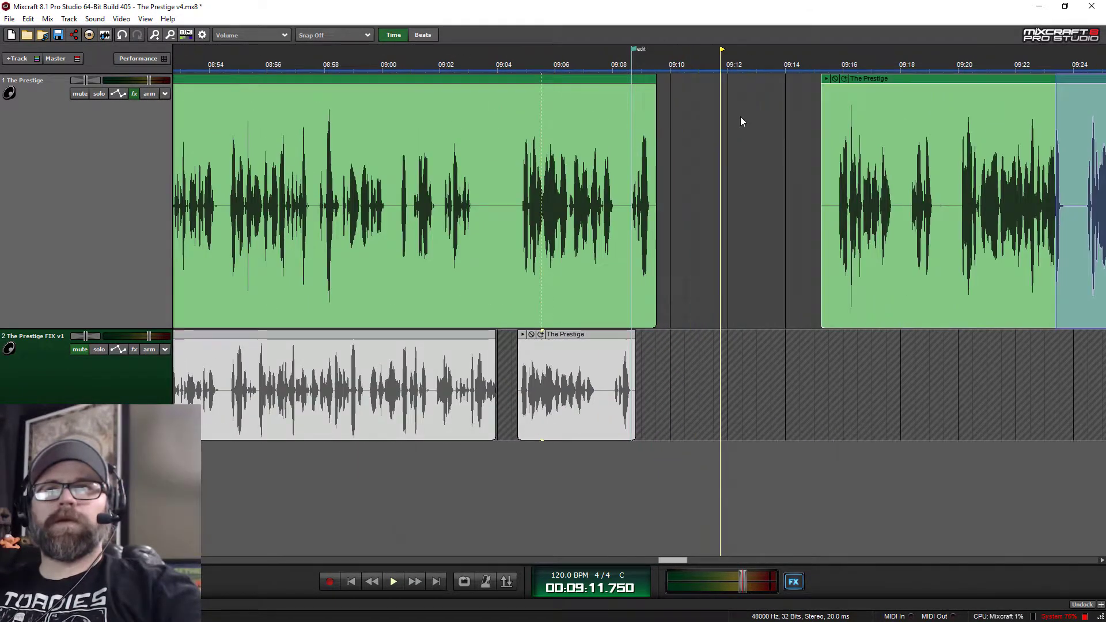
left_click_drag(910, 79, 650, 73)
key("space")
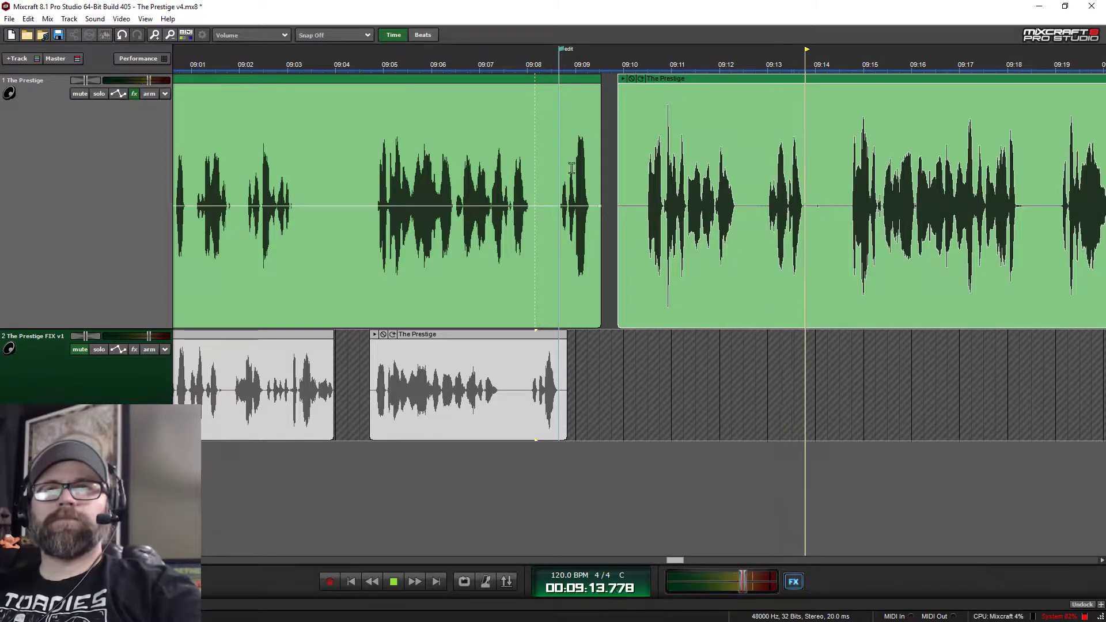
key("space")
Delete both "edit" markers, at about 9:08 and 8:02.
right_click(558, 49)
left_click(578, 88)
scroll(533, 254, "down", 3)
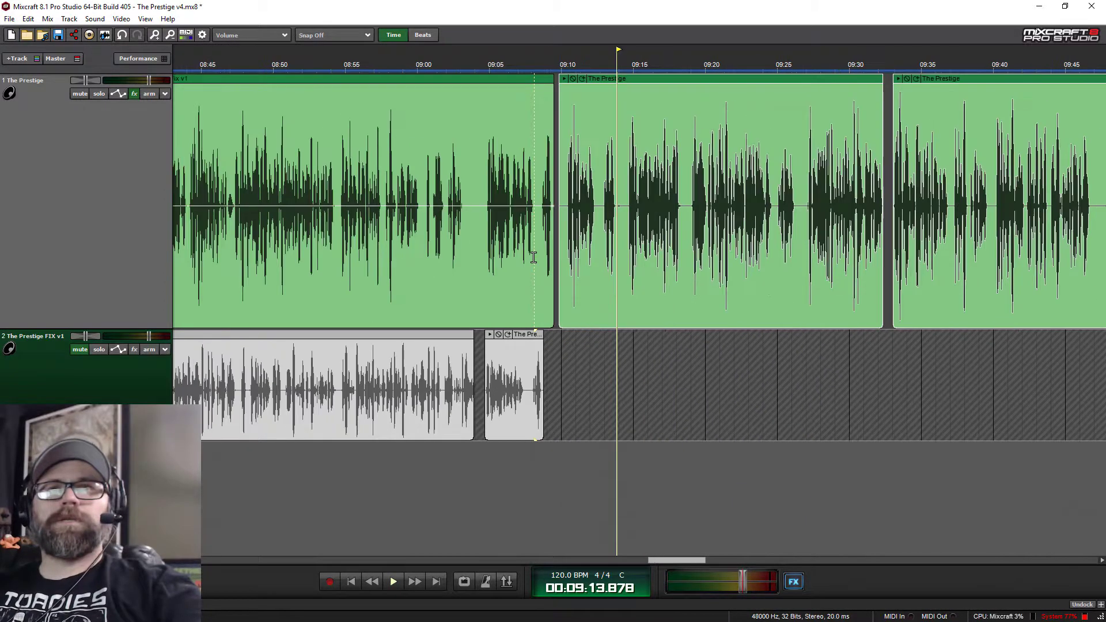
scroll(534, 254, "left", 4)
scroll(513, 156, "down", 3)
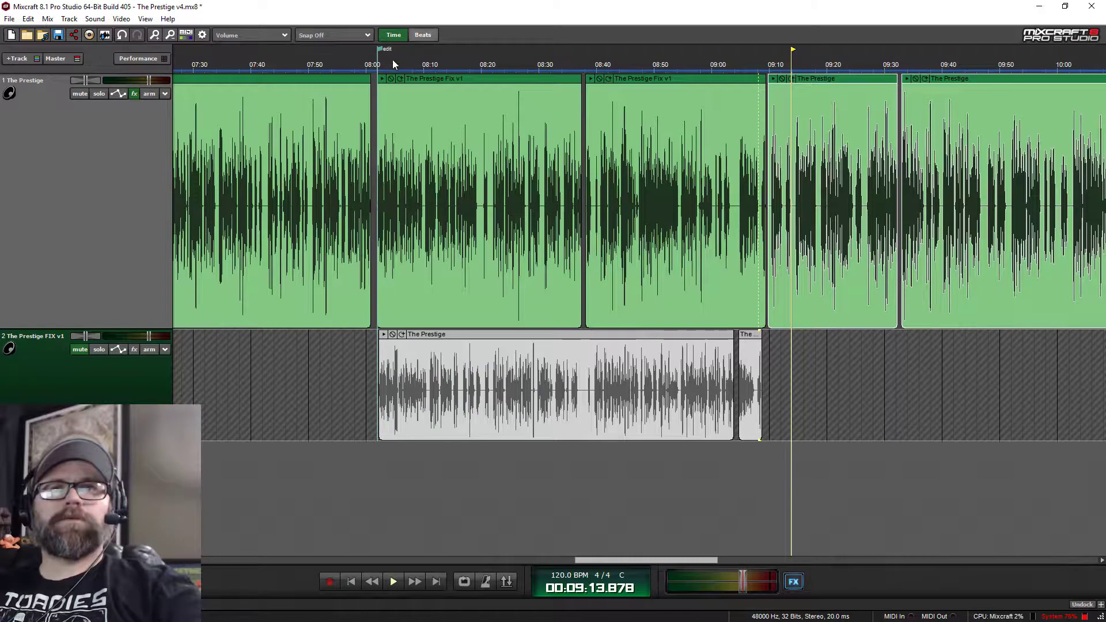
right_click(380, 49)
left_click(407, 87)
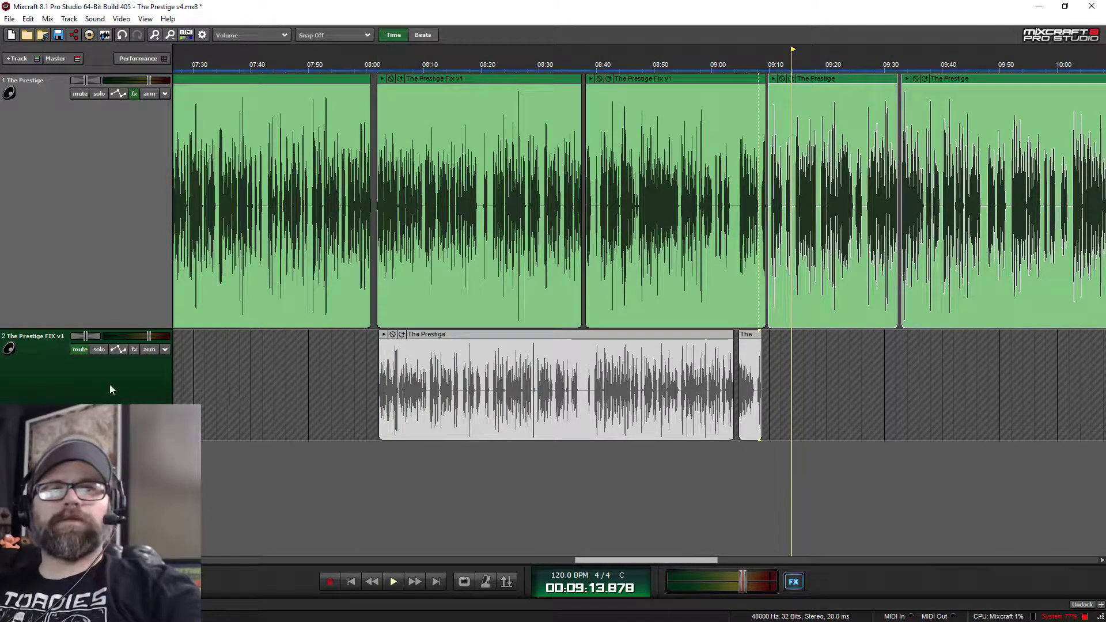
Delete the old passage's clips from The Prestige FIX v1 track and remove the emptied track.
left_click_drag(284, 386, 772, 399)
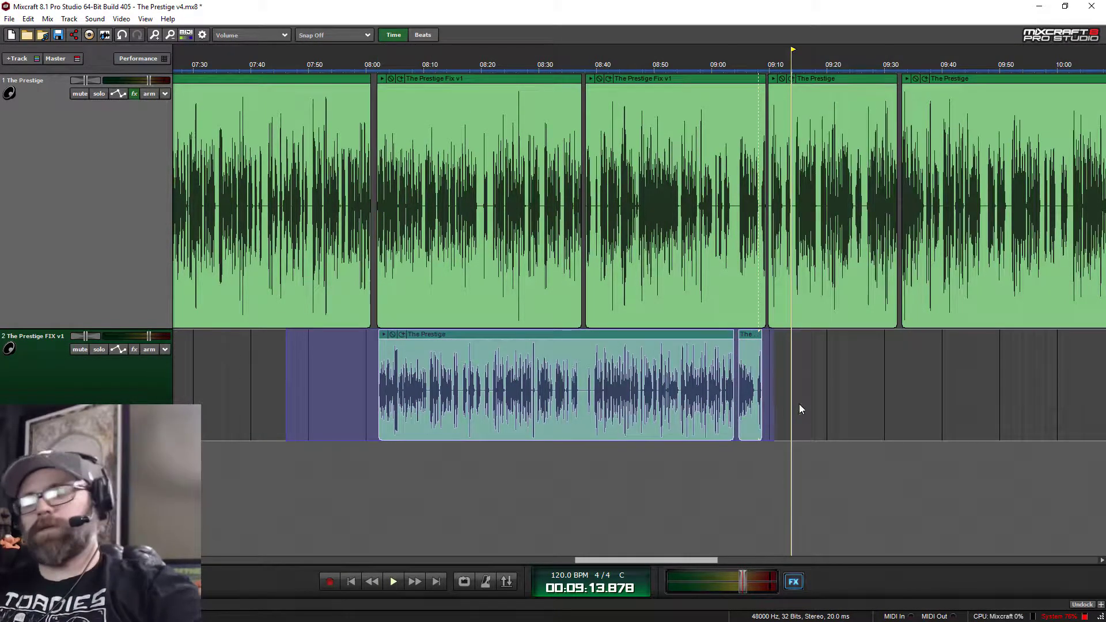
key("Delete")
right_click(174, 380)
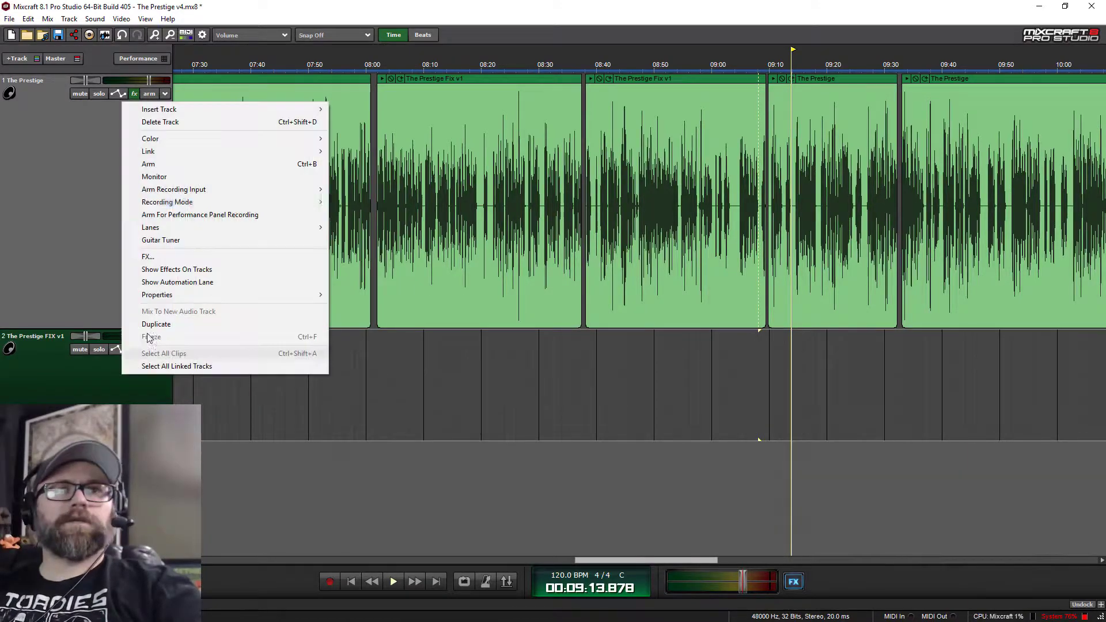
left_click(167, 121)
Move the last narration clip earlier to start at about 12:18.
scroll(398, 293, "right", 2)
scroll(398, 294, "right", 10)
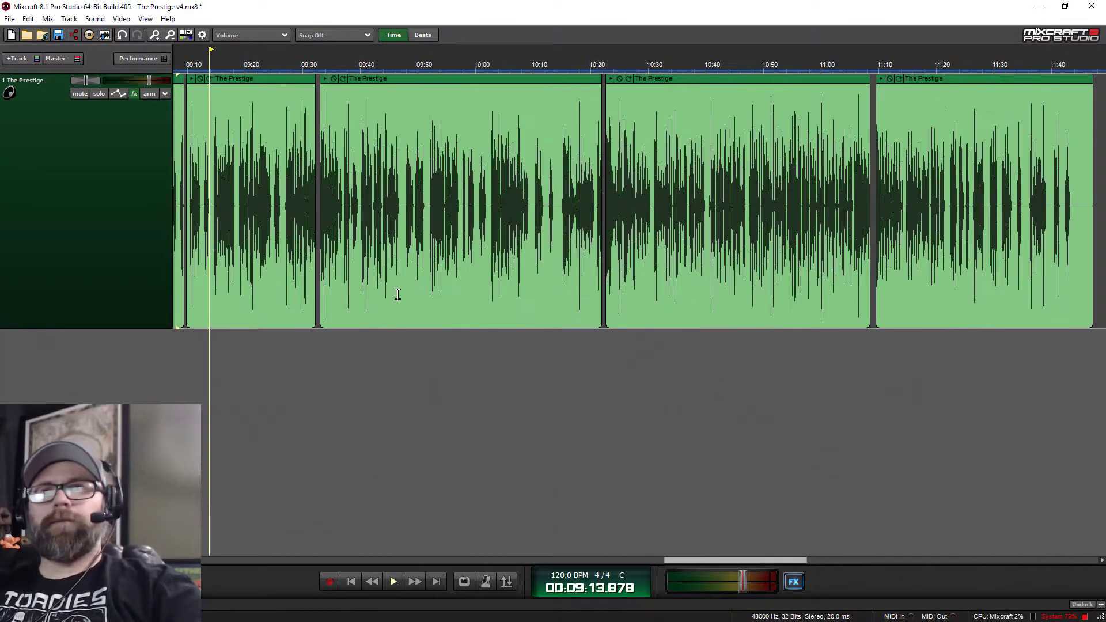
scroll(398, 292, "down", 2)
scroll(478, 286, "down", 1)
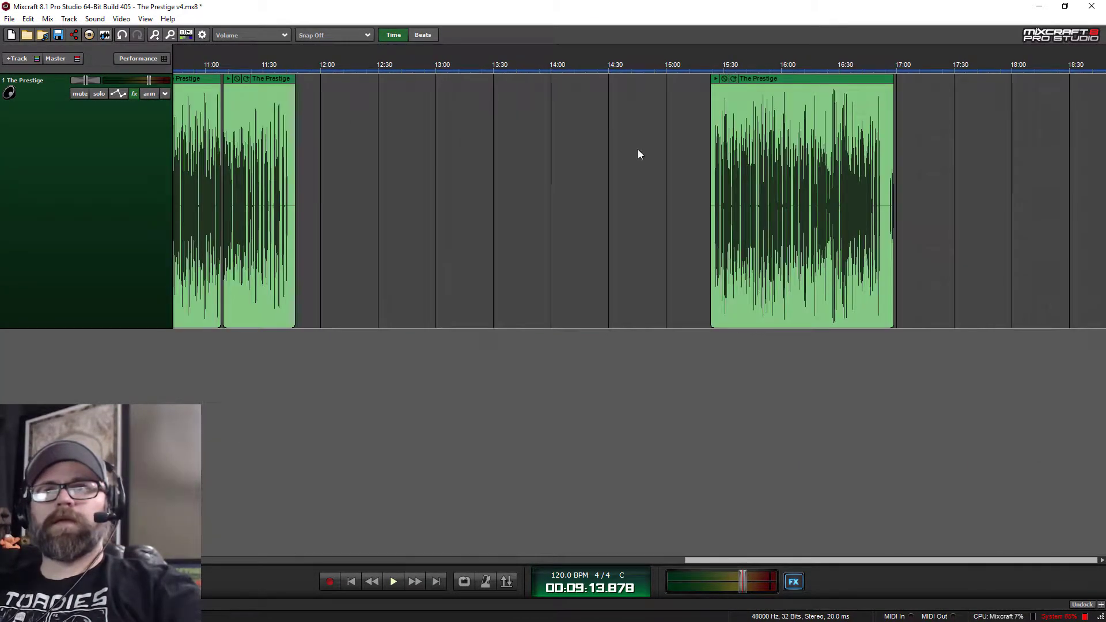
left_click_drag(762, 81, 516, 194)
scroll(516, 194, "down", 5)
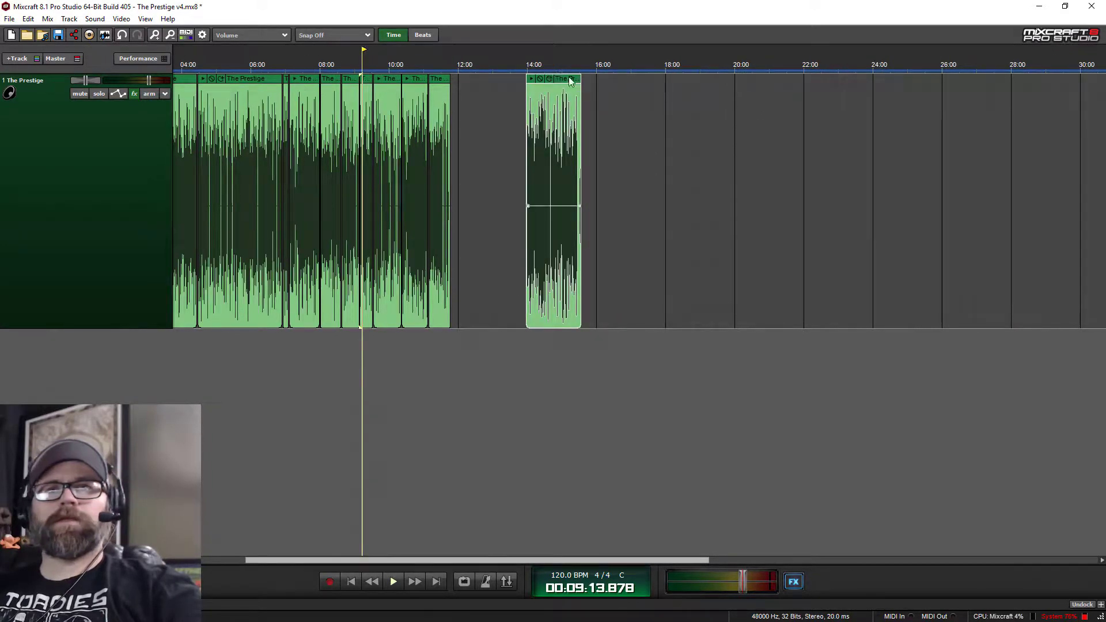
left_click_drag(540, 103, 483, 104)
Play the beginning of the last clip and trim its leading silence to start at about 12:20.
scroll(427, 127, "up", 5)
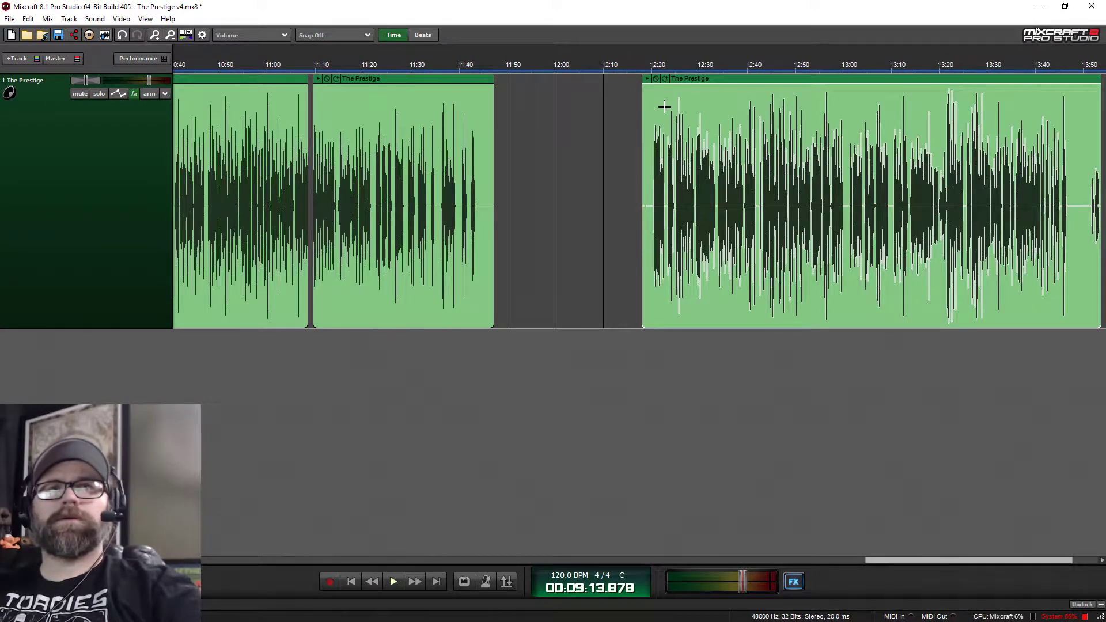
left_click(651, 122)
key("space")
key("space")
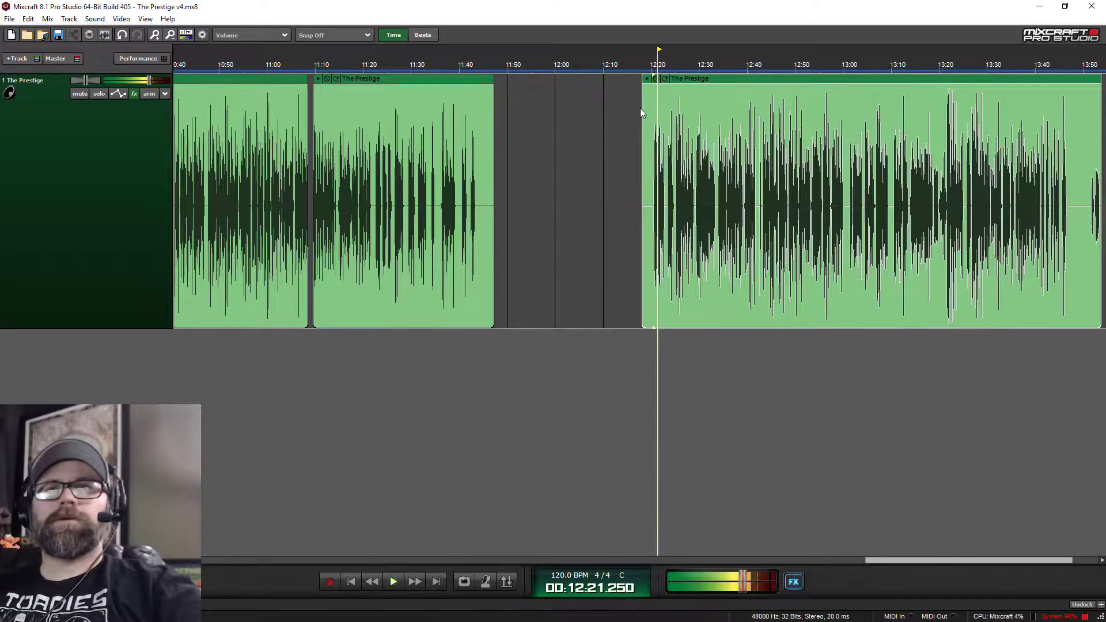
left_click_drag(642, 108, 650, 90)
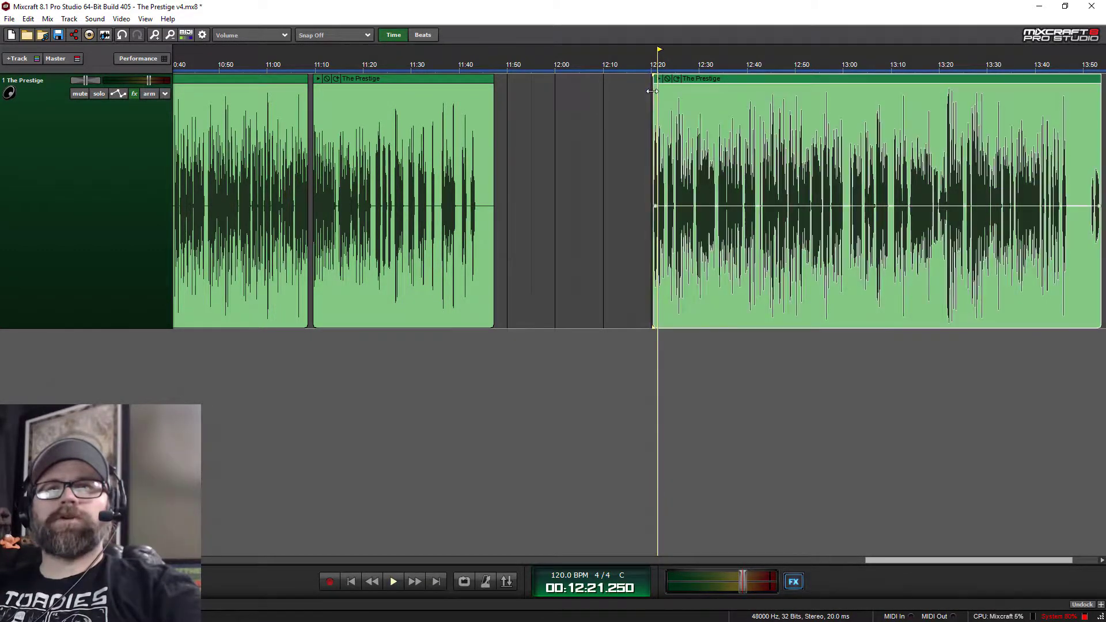
Play the end of the preceding clip from about 11:40 and trim its trailing silence to end at about 11:43.
left_click(459, 81)
scroll(555, 144, "up", 3)
scroll(442, 177, "left", 3)
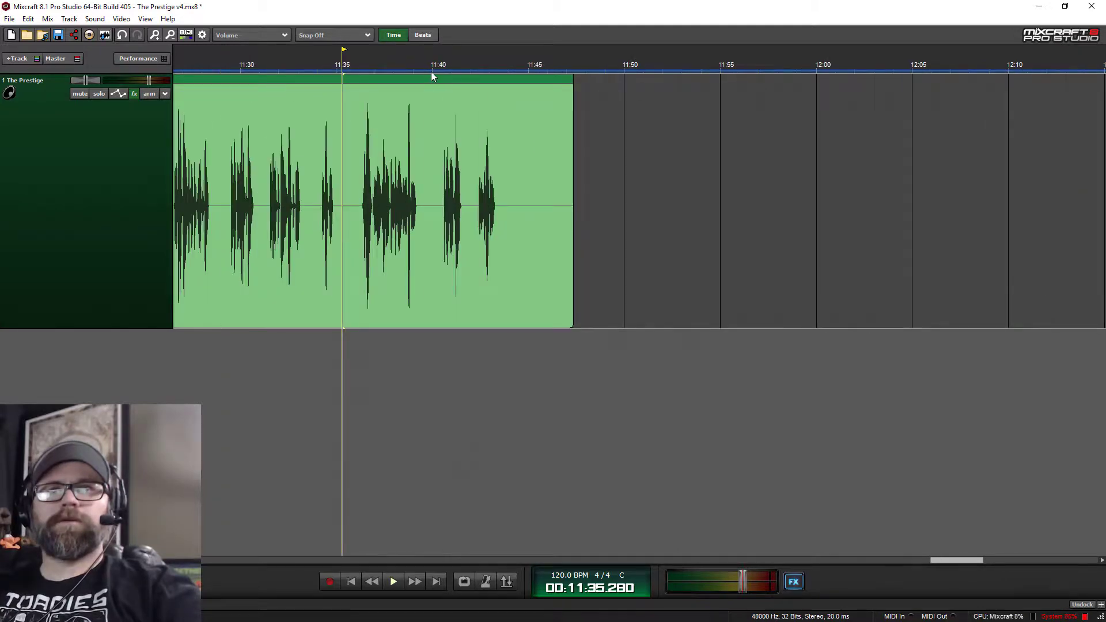
left_click(431, 72)
key("space")
key("space")
scroll(597, 184, "down", 3)
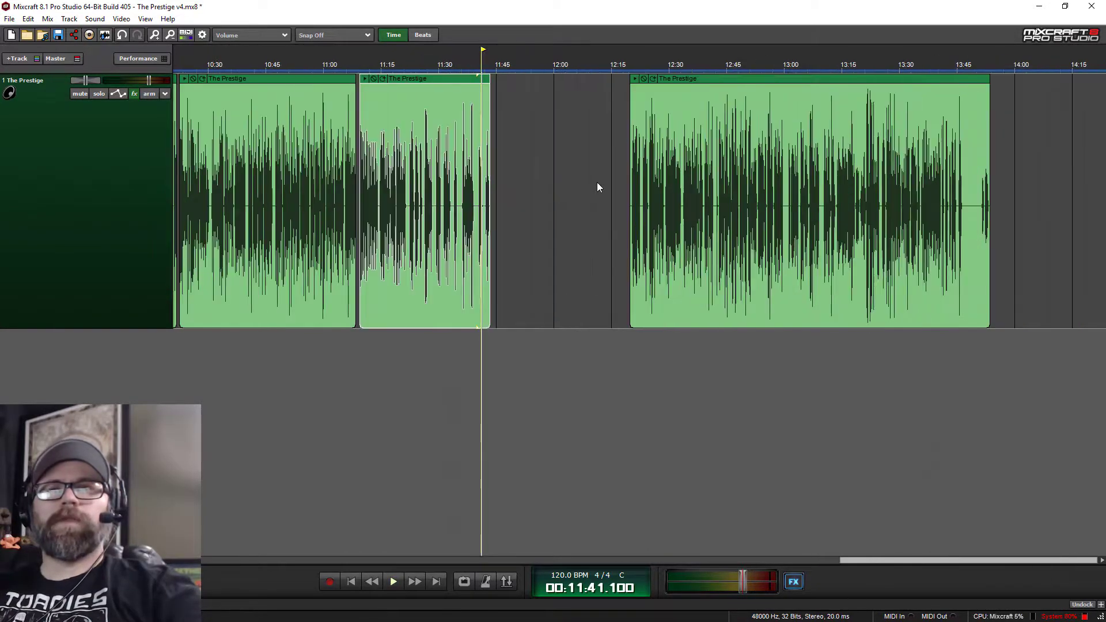
Play the end of the last clip from about 13:42 and trim its trailing silence and stray noise to end at about 13:46.
left_click(945, 60)
scroll(945, 61, "up", 3)
key("space")
scroll(1008, 164, "right", 1)
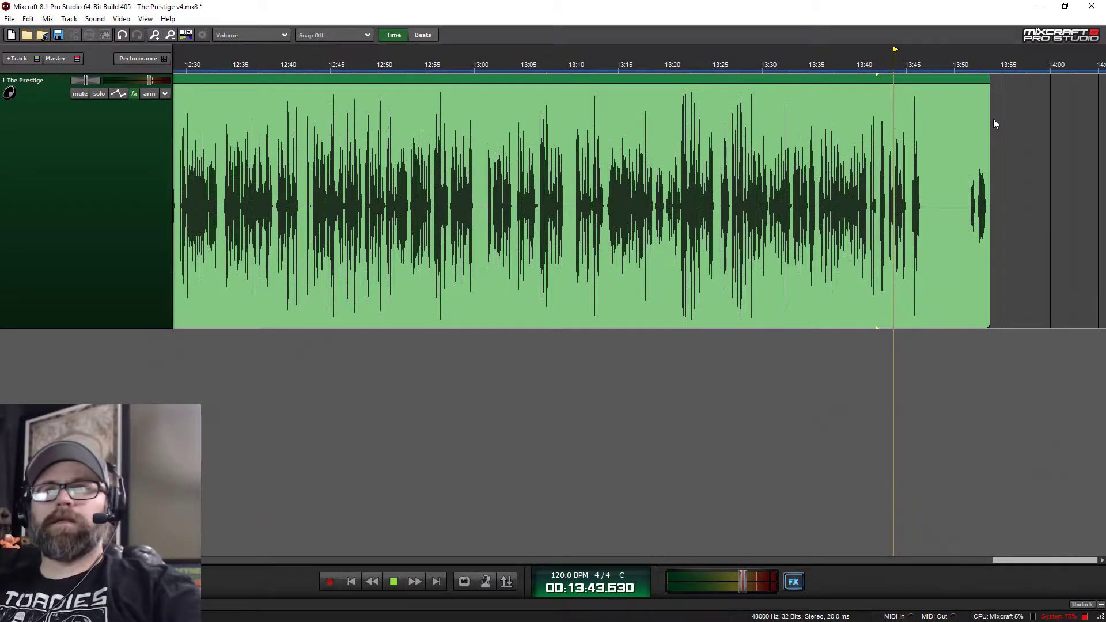
scroll(993, 119, "up", 2)
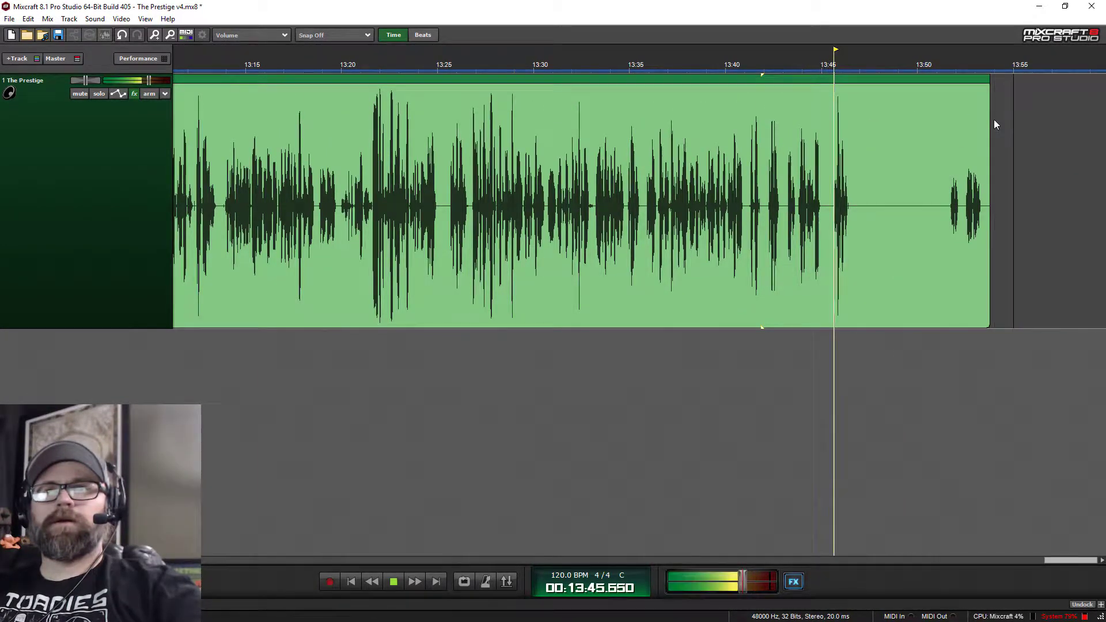
key("space")
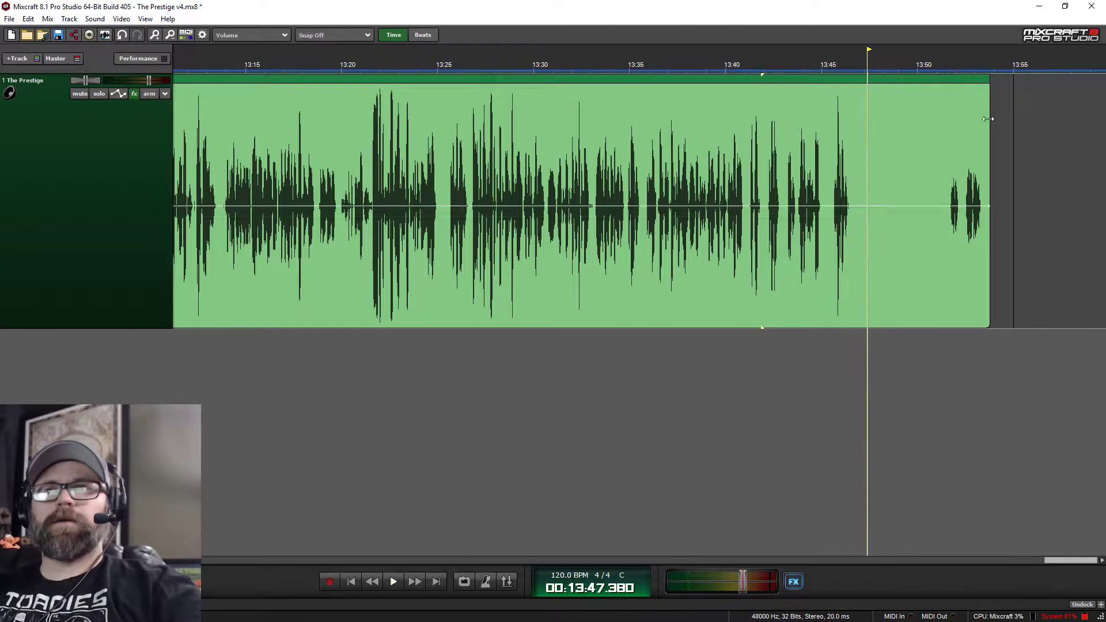
left_click_drag(988, 115, 849, 122)
Save the current edits to The Prestige v4 project.
scroll(840, 241, "down", 4)
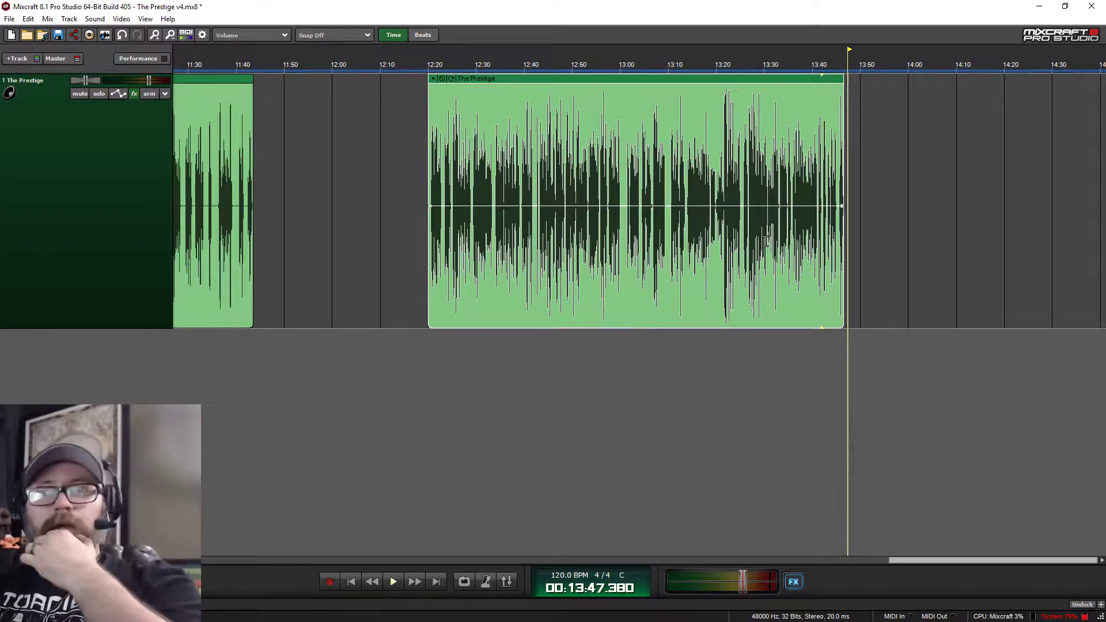
scroll(749, 247, "down", 4)
scroll(746, 248, "down", 5)
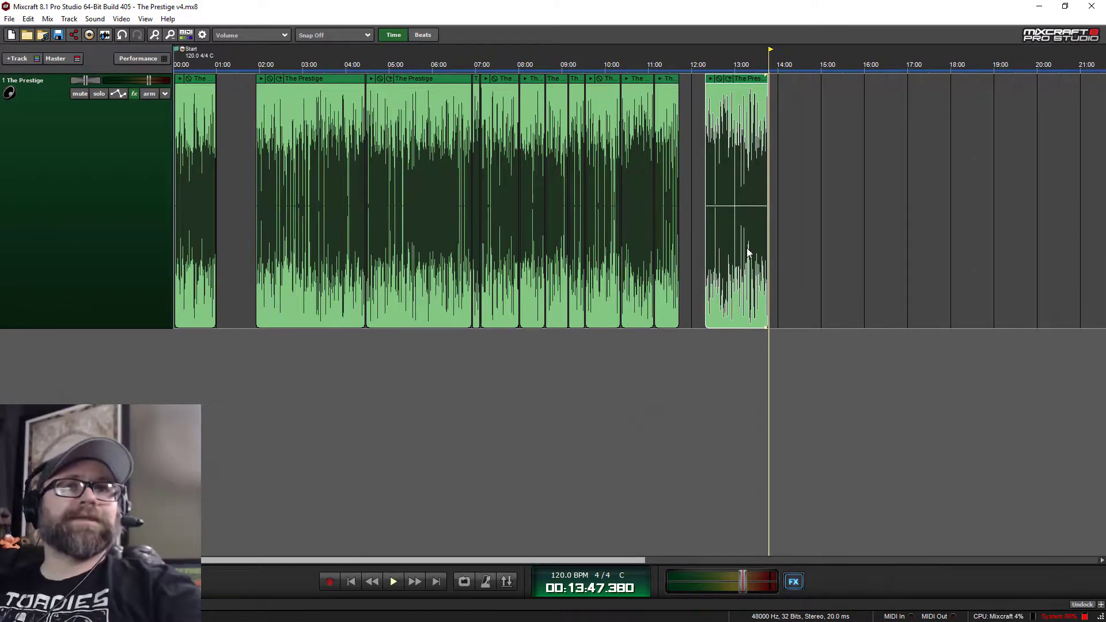
key("ctrl+s")
Save the project under the new name The Prestige v5.mx8 in The Prestige folder inside B010-The Prestige.
left_click(9, 19)
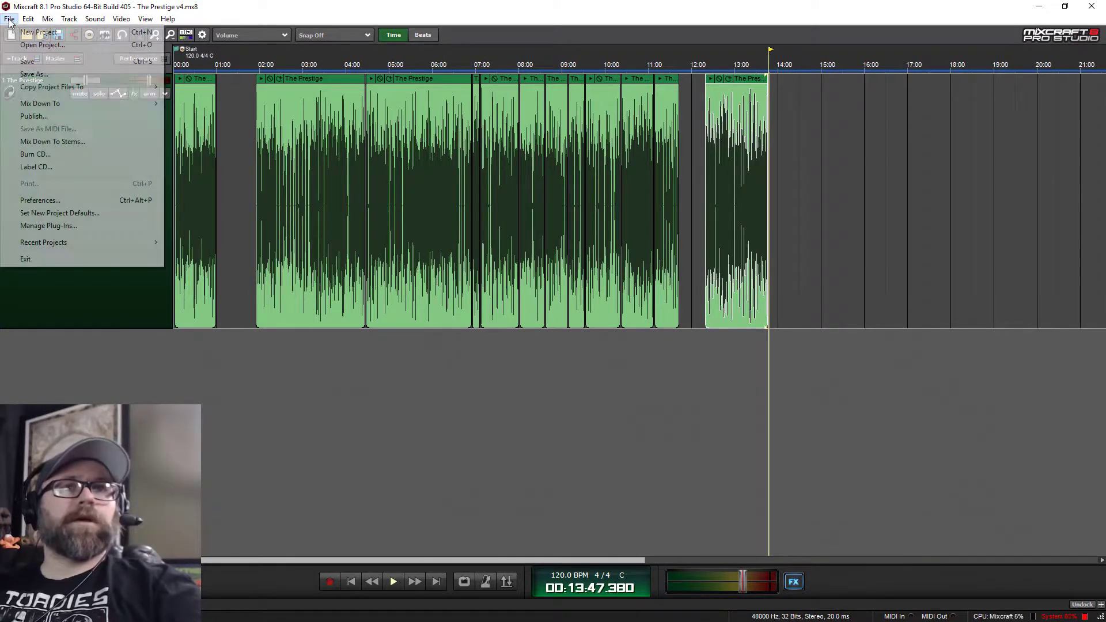
left_click(34, 75)
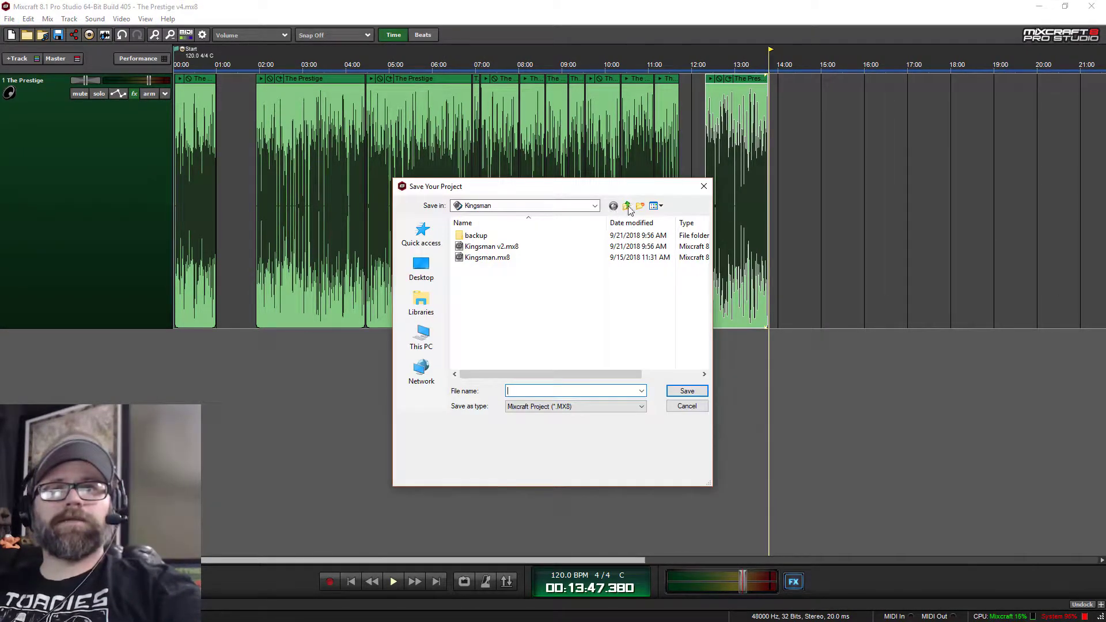
left_click(627, 206)
left_click(627, 206)
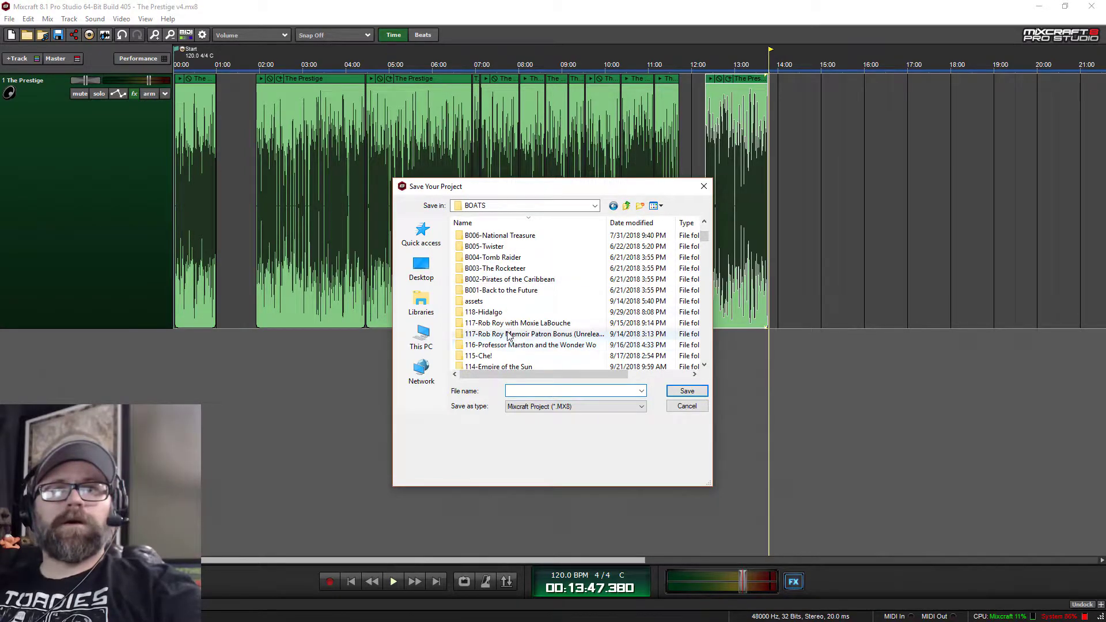
scroll(509, 336, "up", 3)
double_click(492, 256)
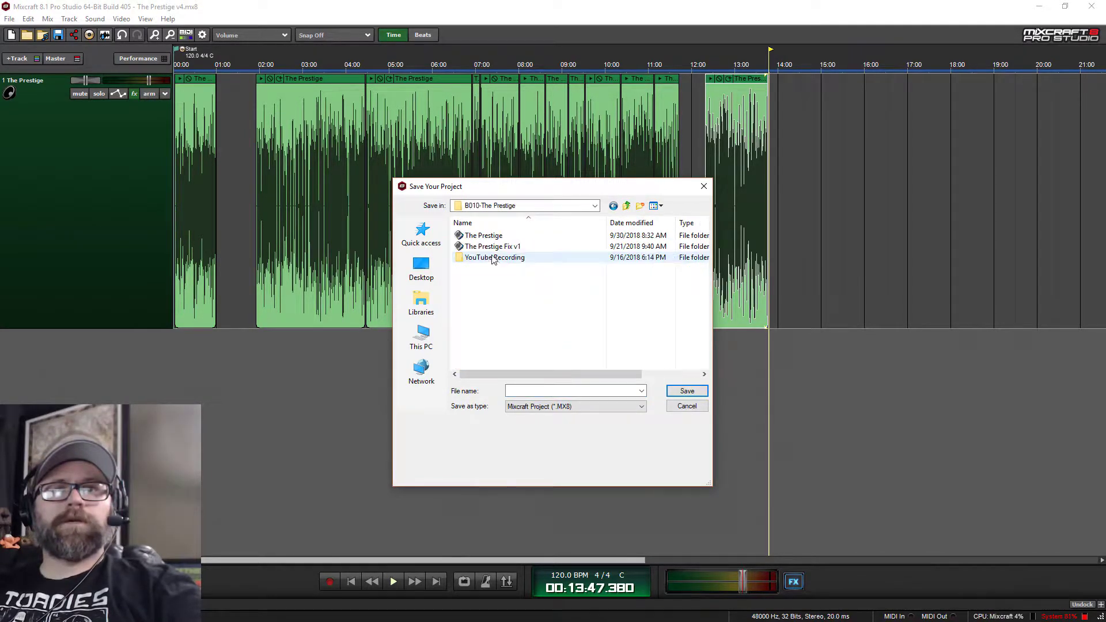
double_click(487, 236)
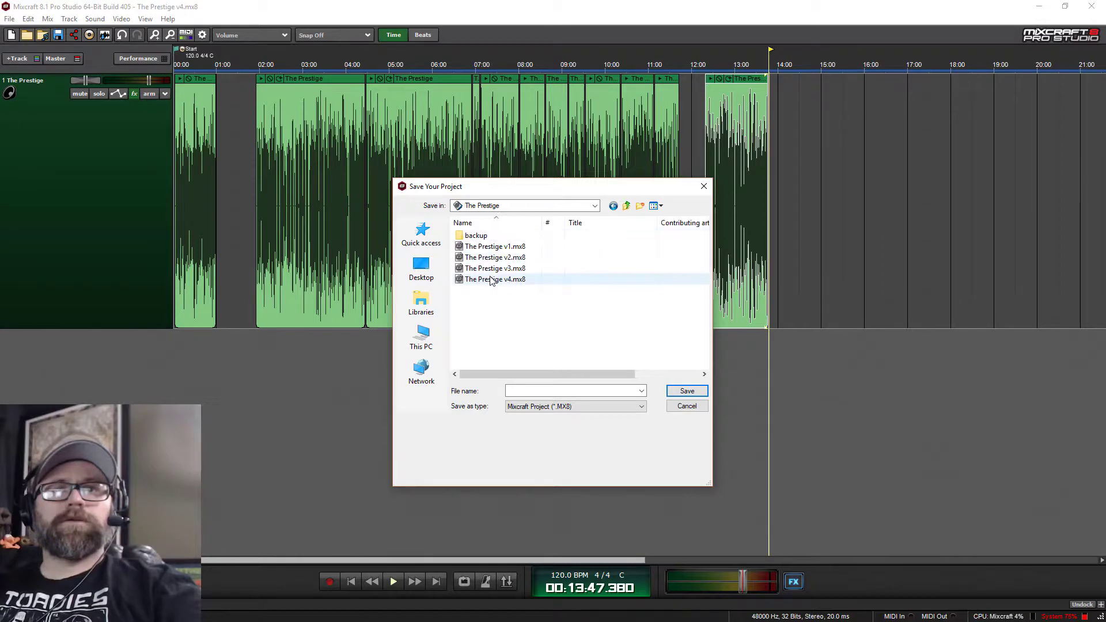
left_click(492, 279)
left_click(549, 391)
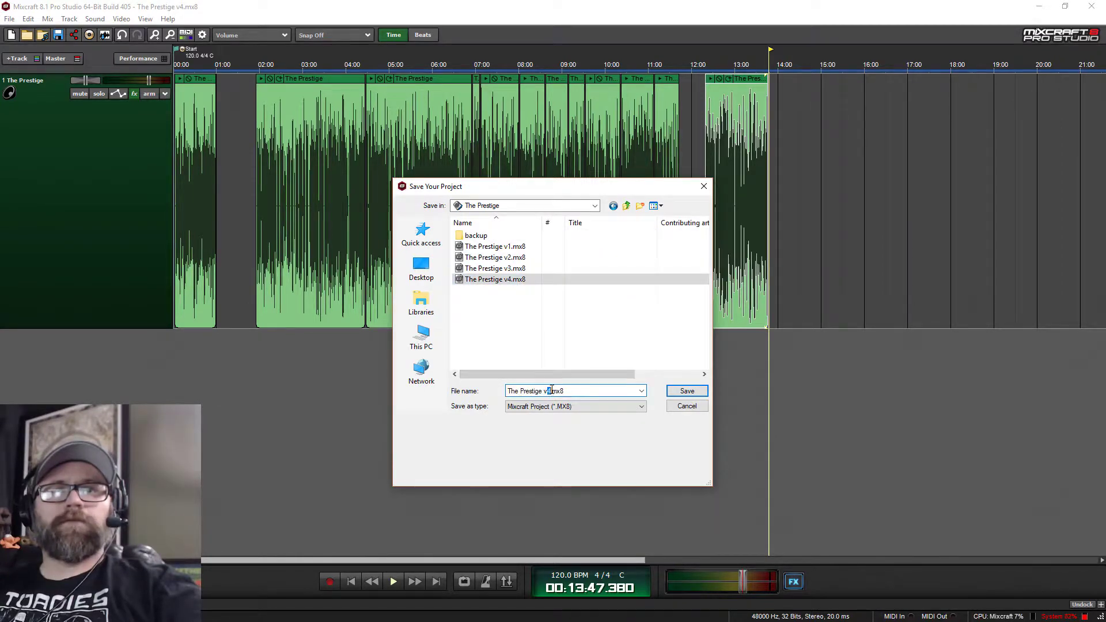
type("5")
key("Return")
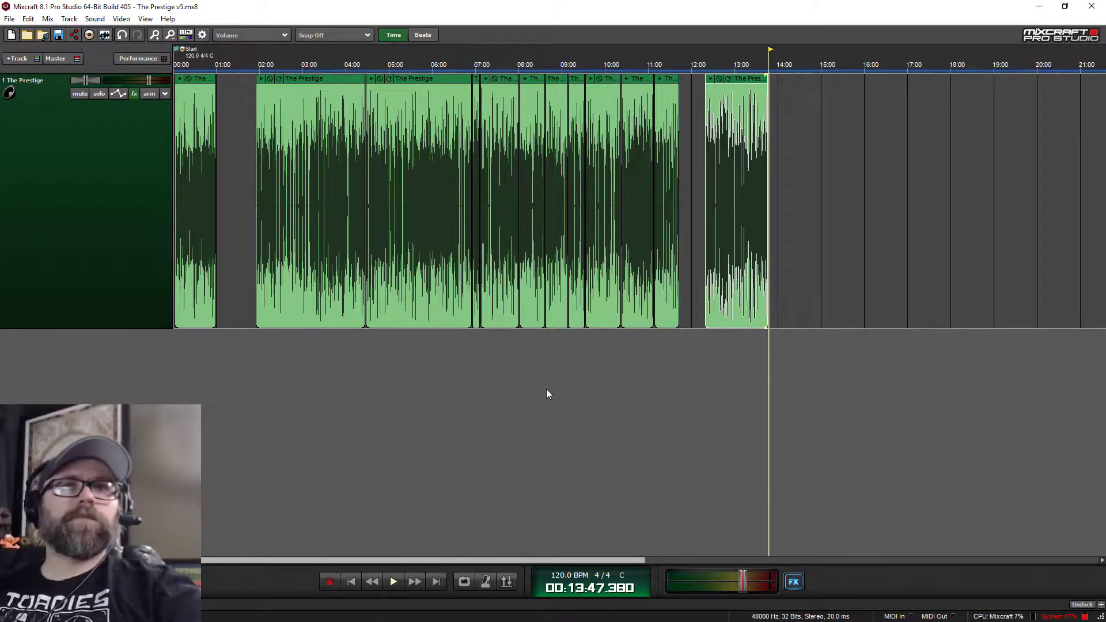
Add an audio track below The Prestige track and name it Music.
left_click(17, 58)
left_click(26, 72)
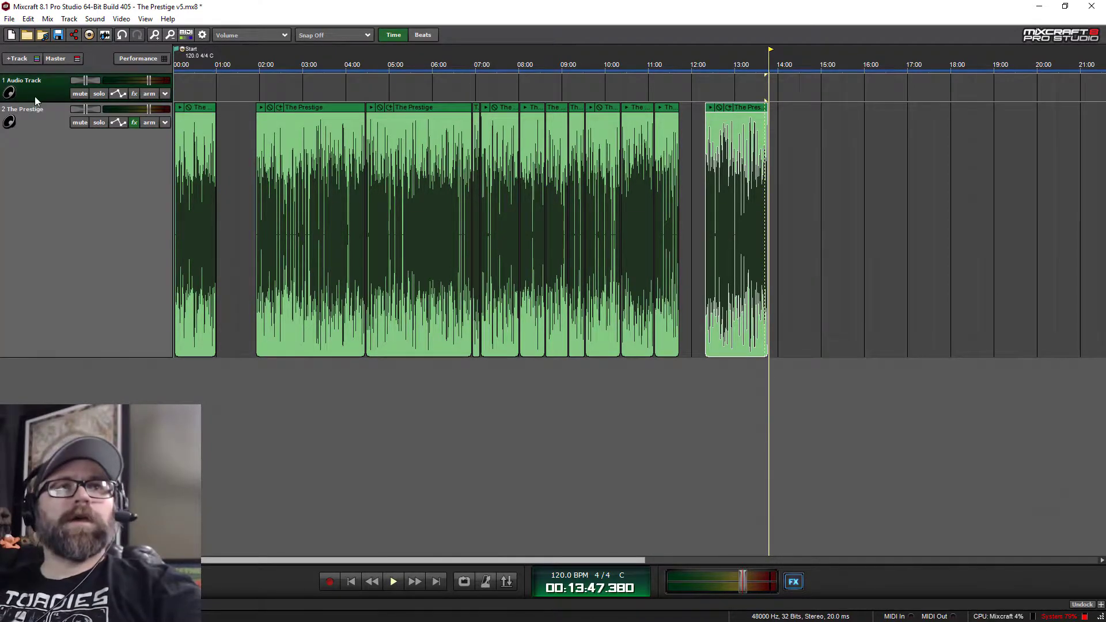
double_click(29, 338)
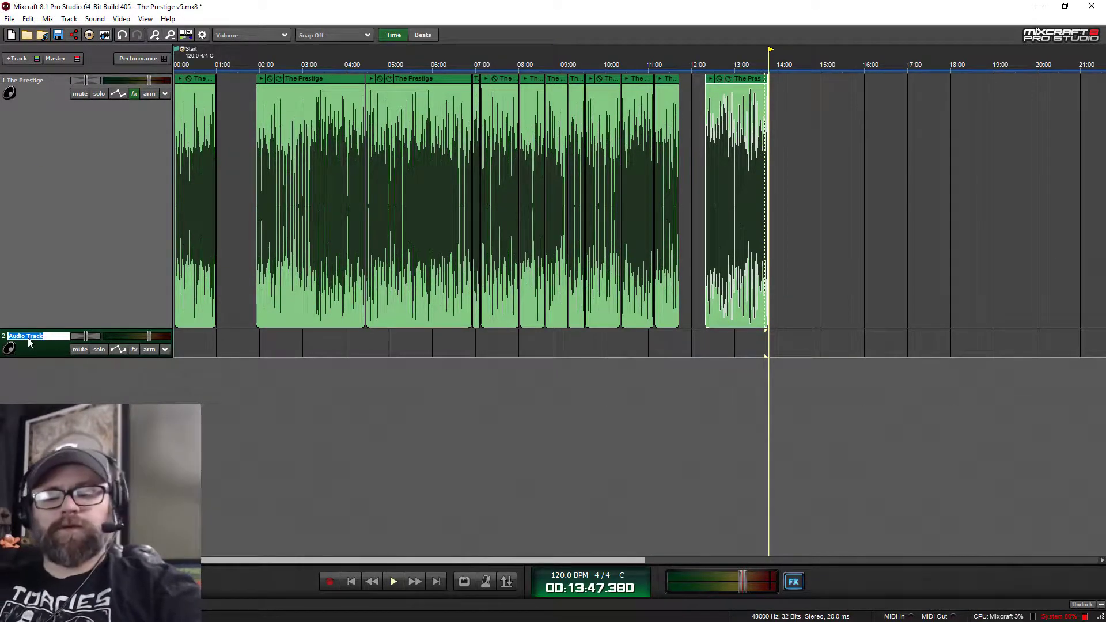
type("Music")
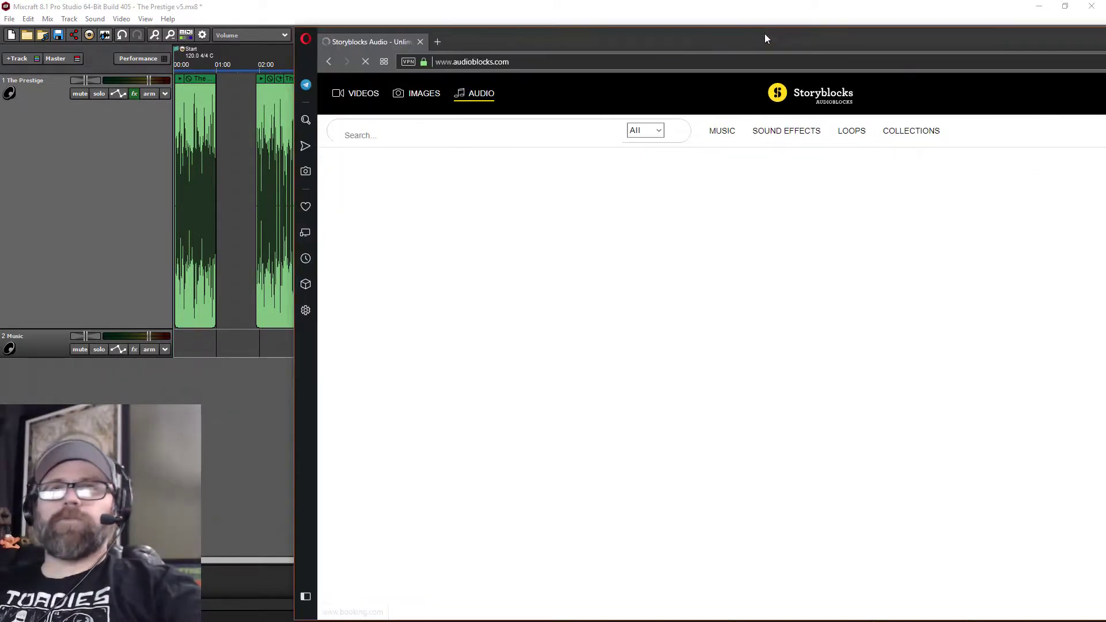
In the browser, search Storyblocks Audio for "magic" and limit the results to the Music media type.
left_click_drag(616, 41, 471, 28)
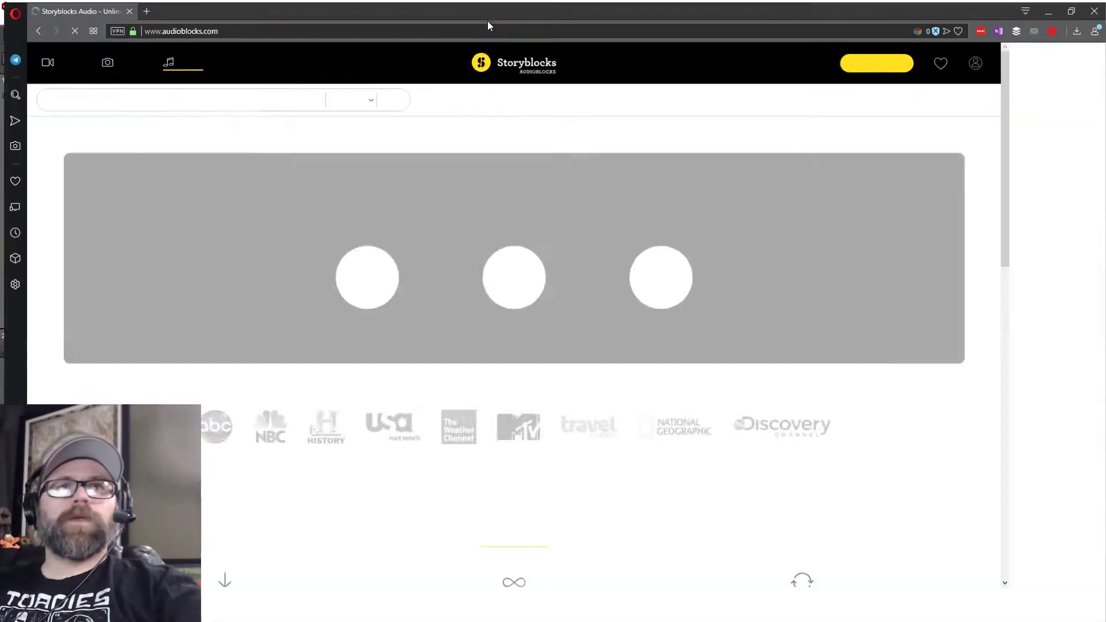
double_click(487, 23)
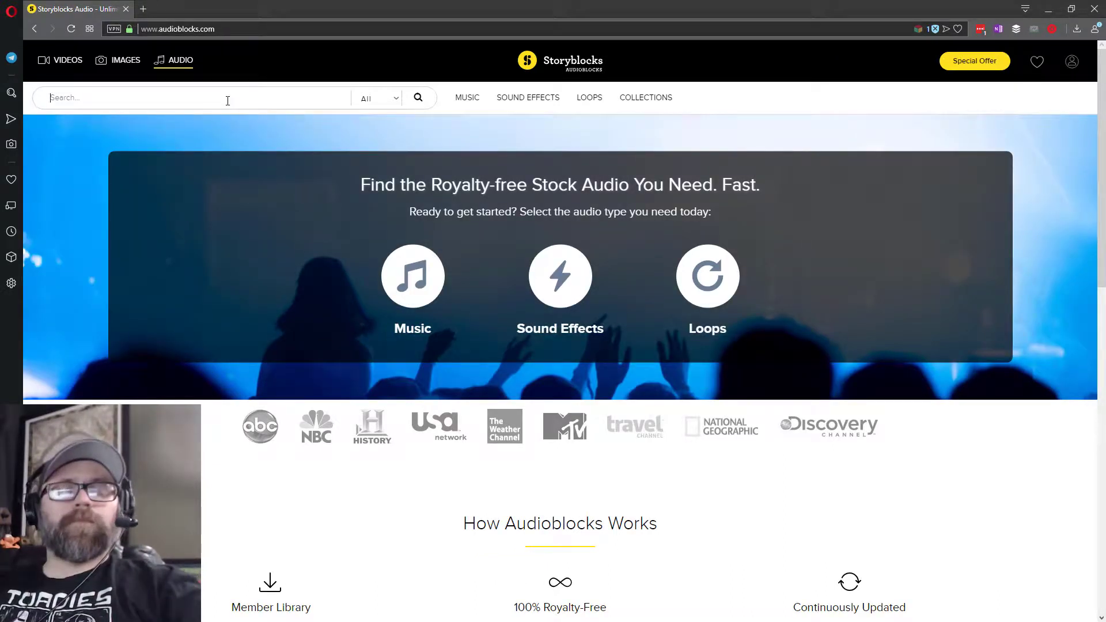
type("magic")
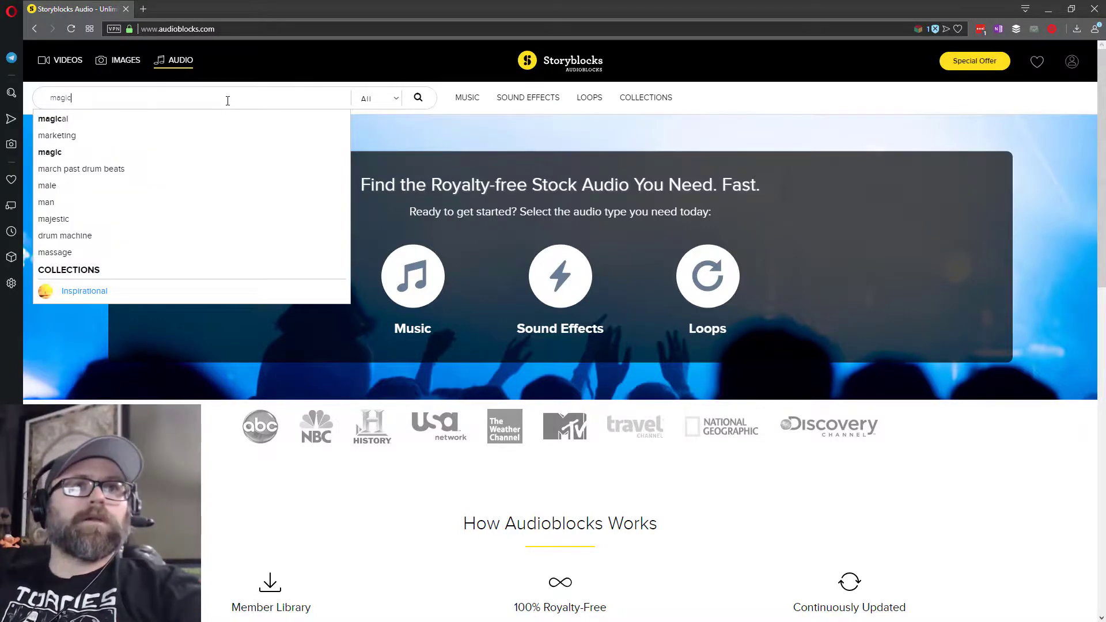
key("Return")
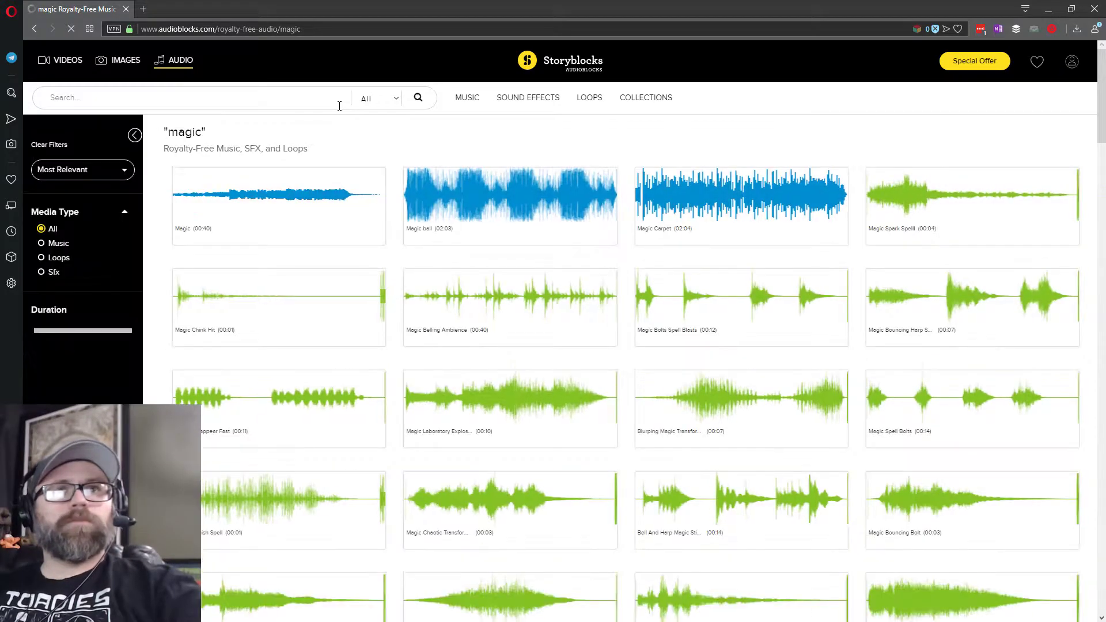
mouse_move(274, 206)
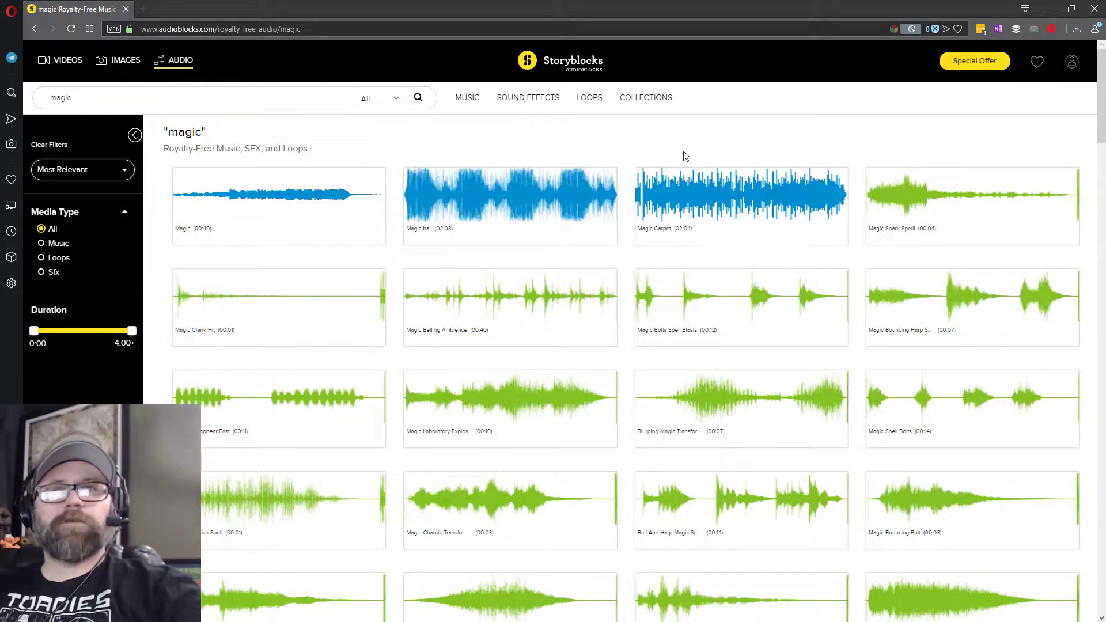
mouse_move(677, 215)
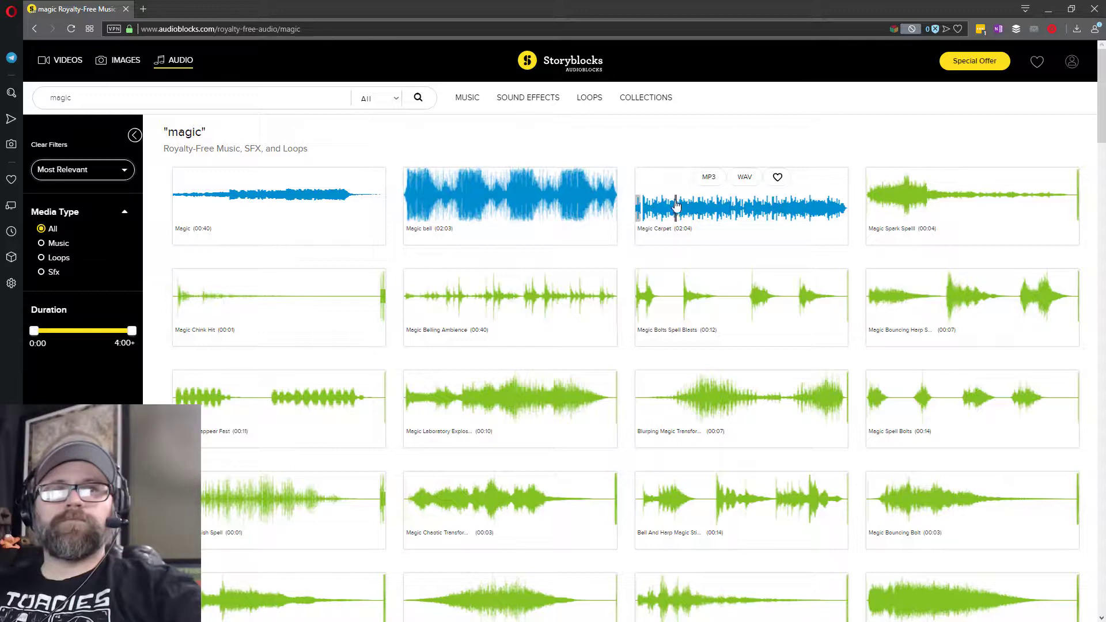
left_click(52, 243)
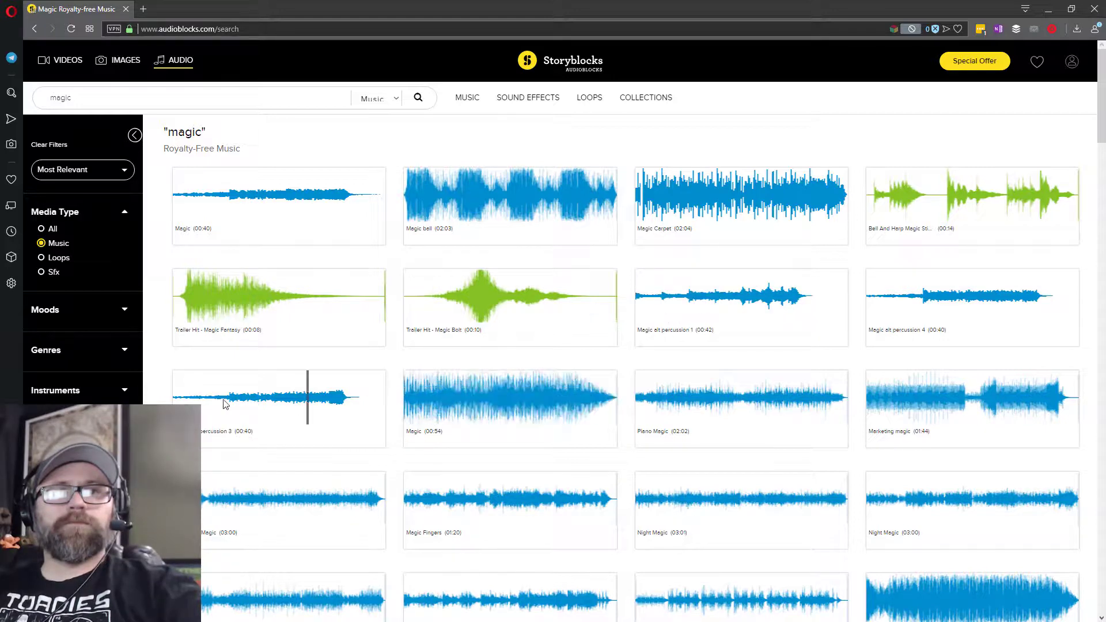
Preview several of the magic music tracks and download Magic alt percussion 4 and Piano Magic as WAV files.
mouse_move(224, 403)
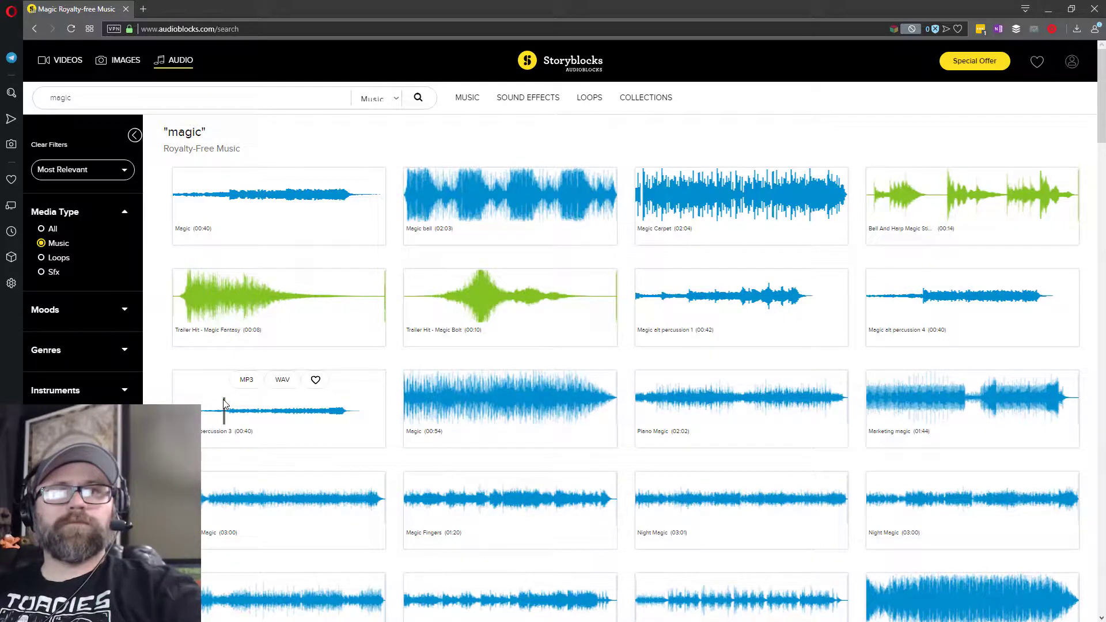
mouse_move(654, 417)
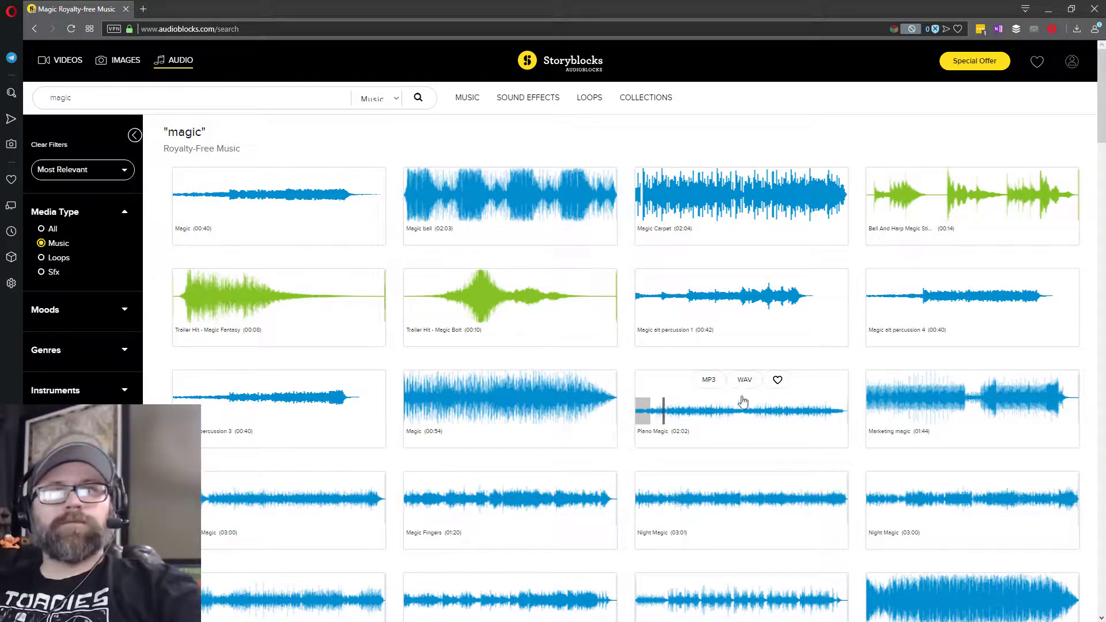
mouse_move(918, 313)
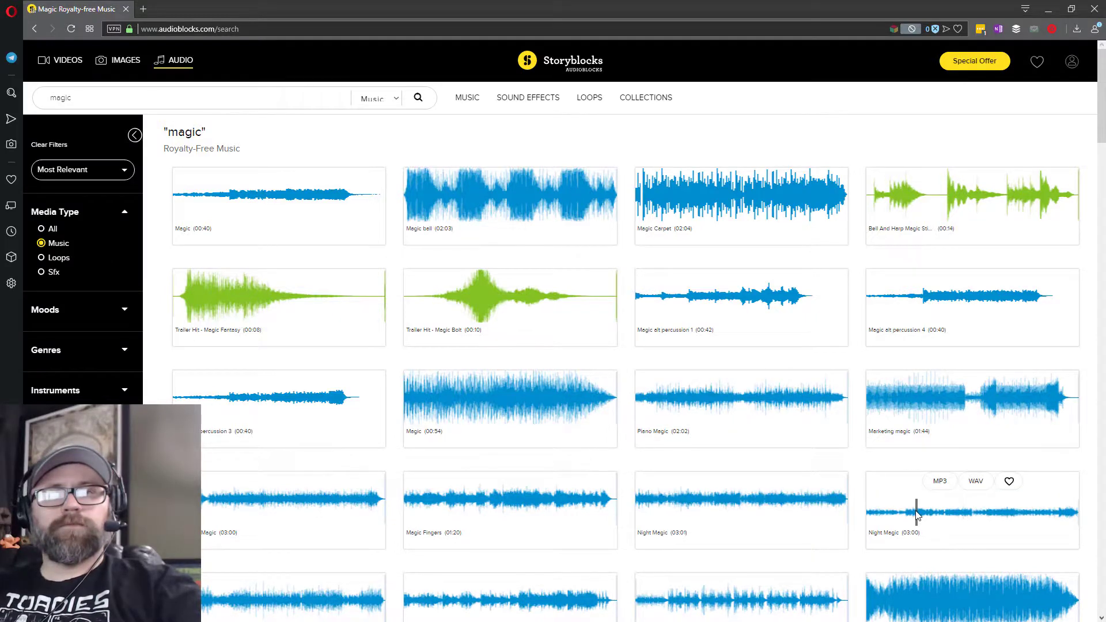
scroll(917, 515, "down", 2)
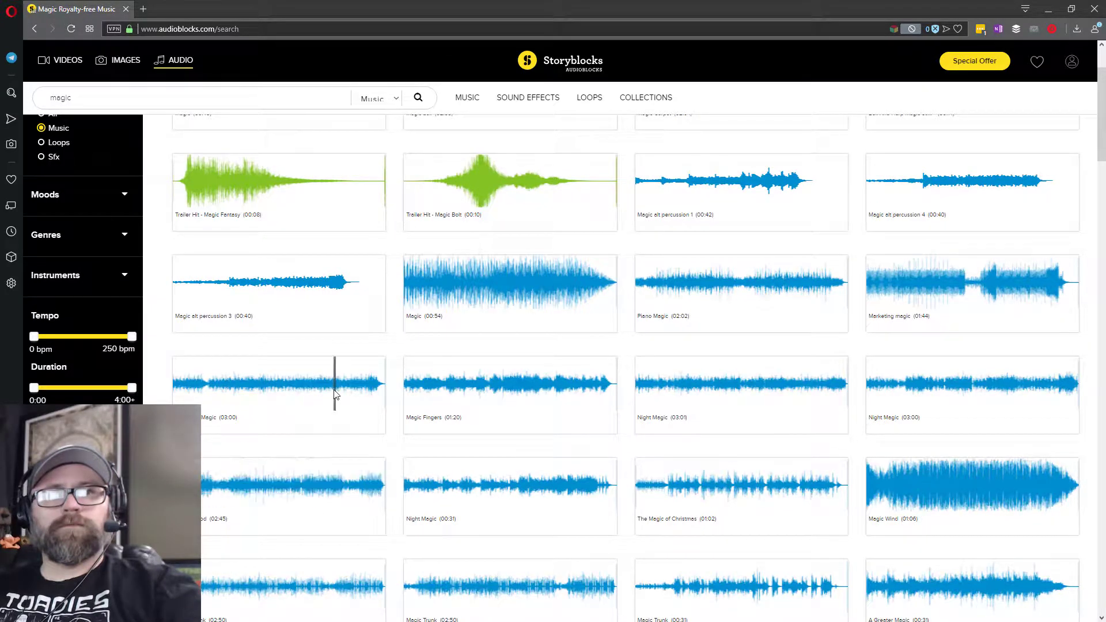
scroll(386, 349, "up", 1)
scroll(386, 349, "up", 2)
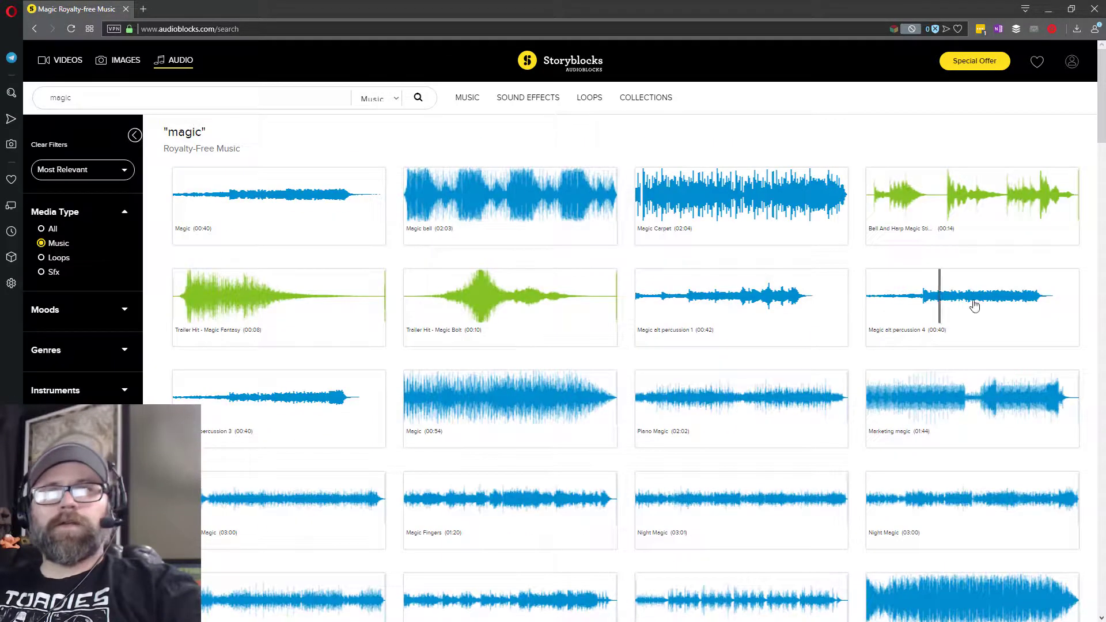
left_click(975, 278)
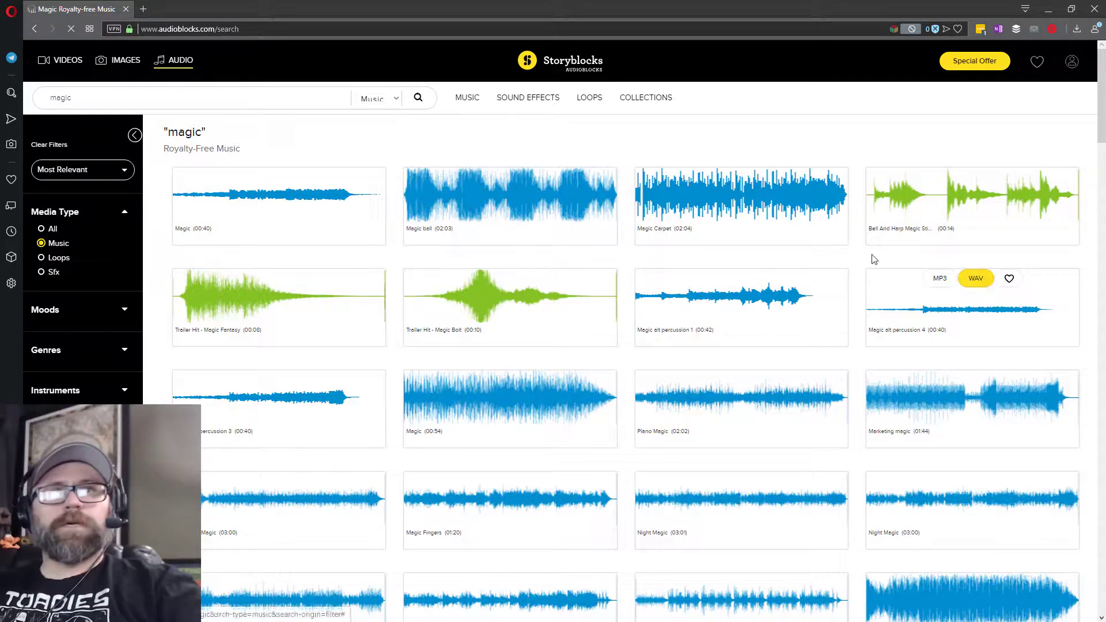
left_click(746, 381)
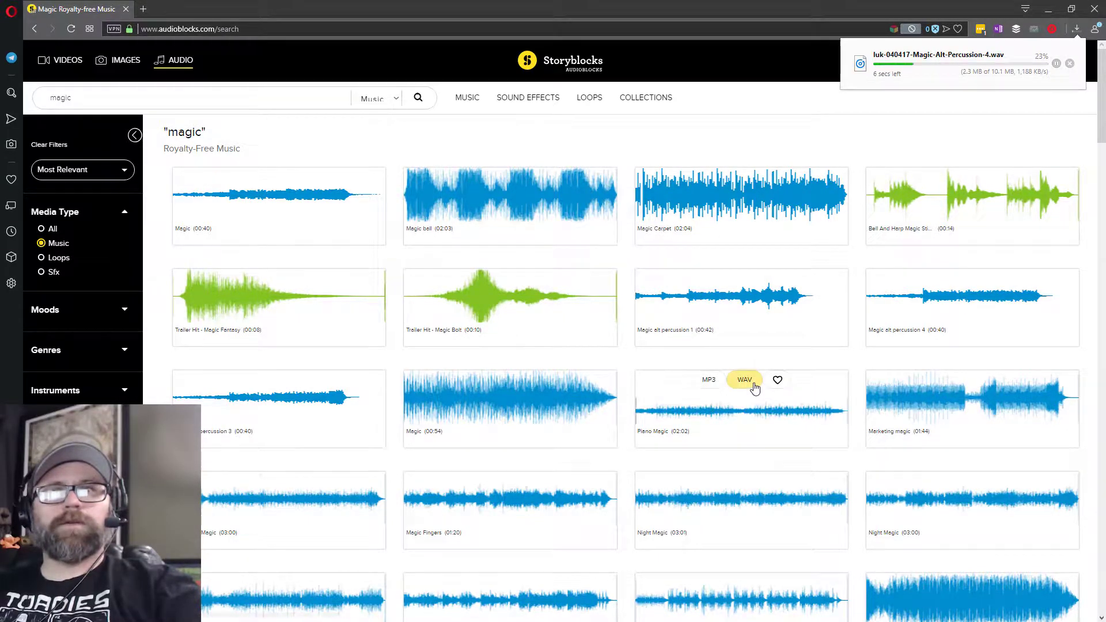
scroll(547, 443, "down", 1)
scroll(547, 443, "down", 7)
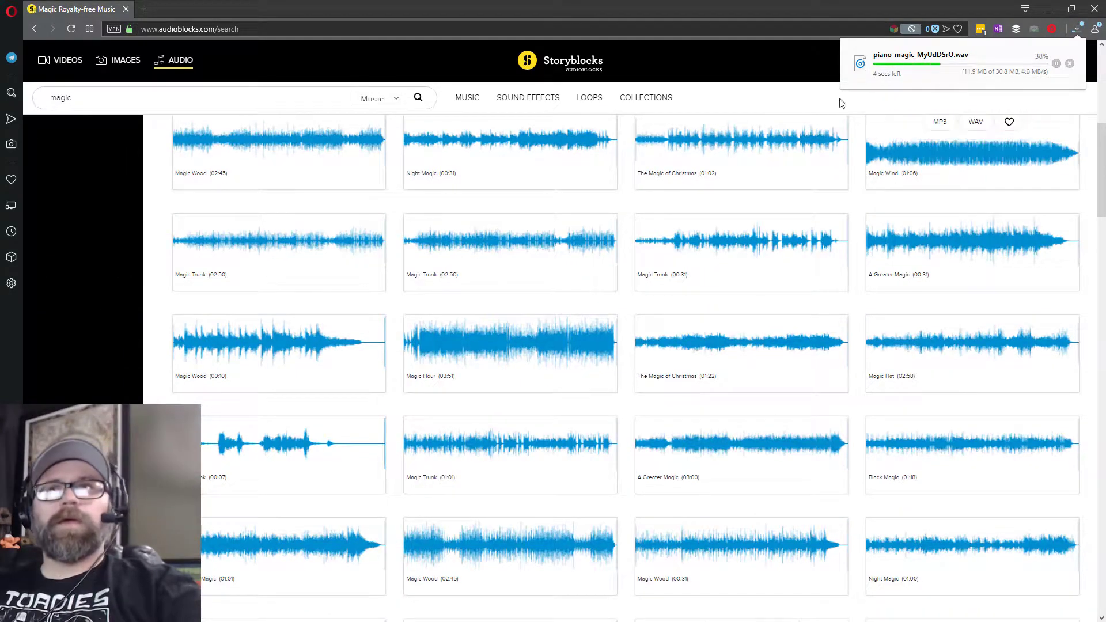
left_click(1049, 9)
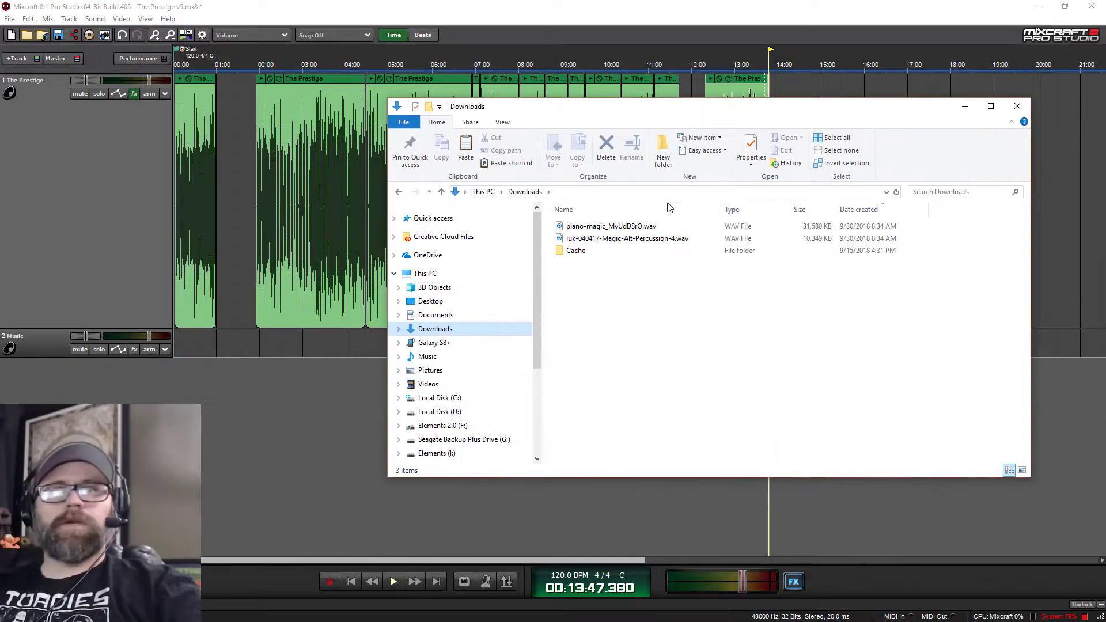
Transfer both downloaded WAV files from Downloads into a new folder named Stock Audio inside B010-The Prestige.
left_click(610, 227)
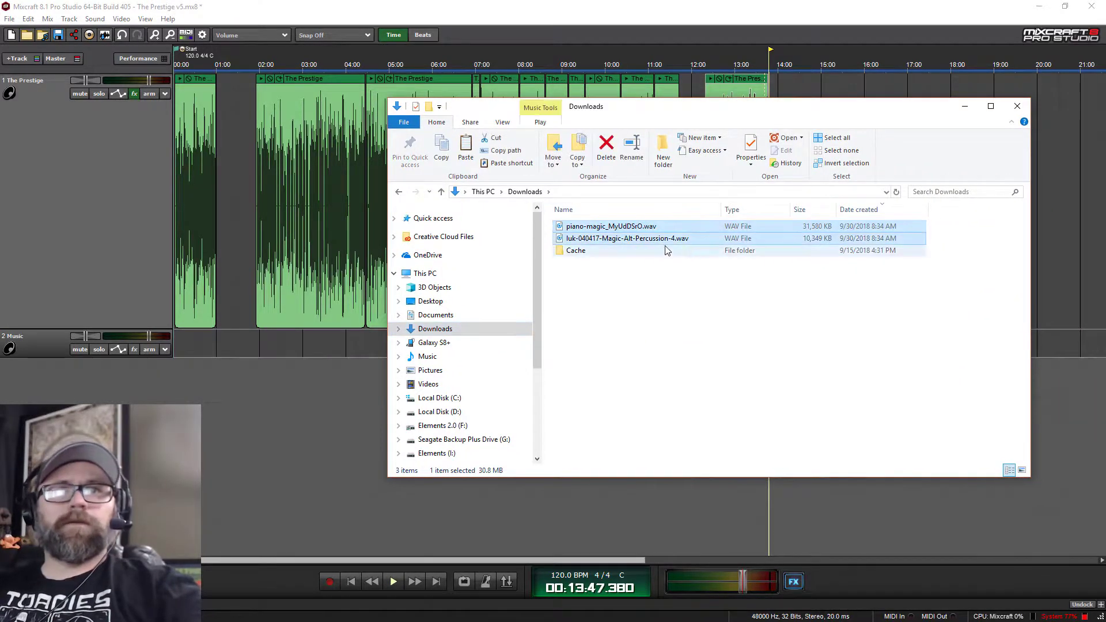
key("alt+Left")
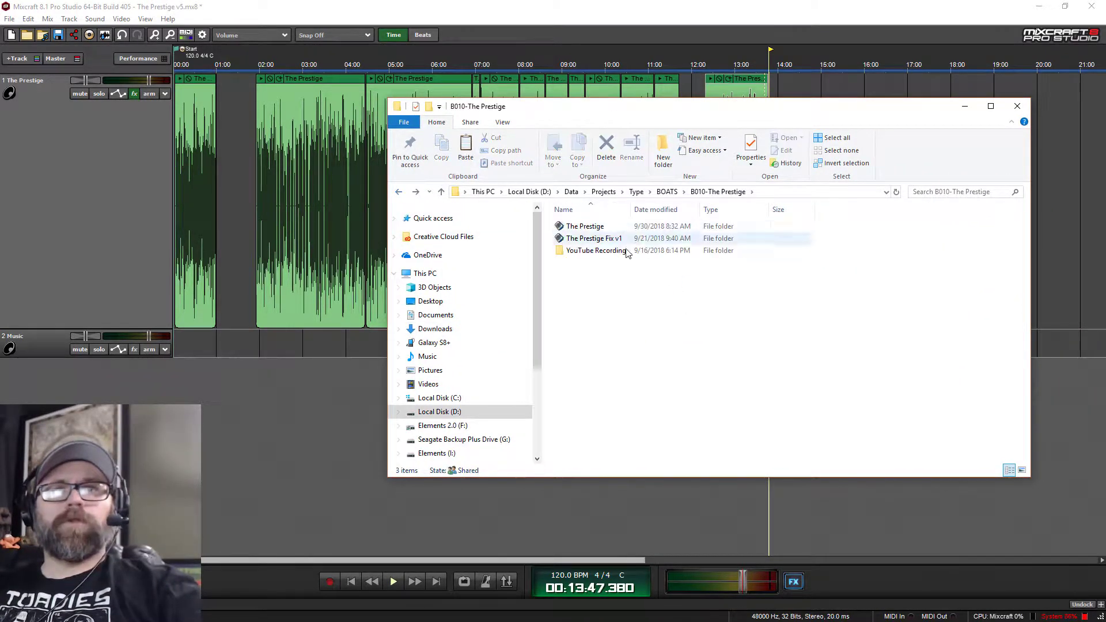
left_click(663, 150)
type("St")
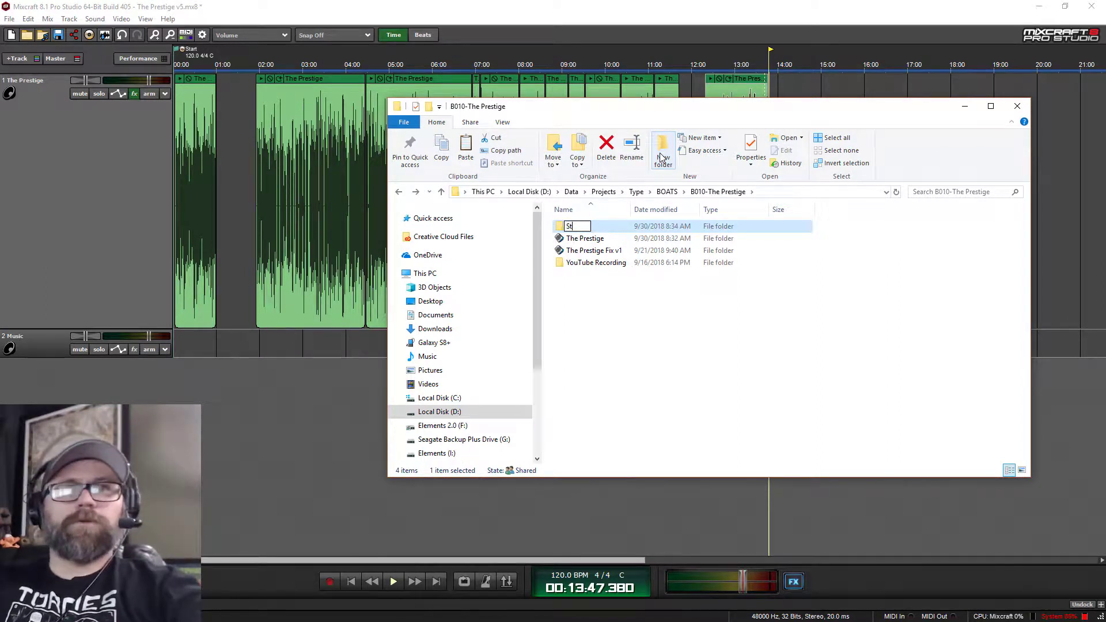
type("ock Audio")
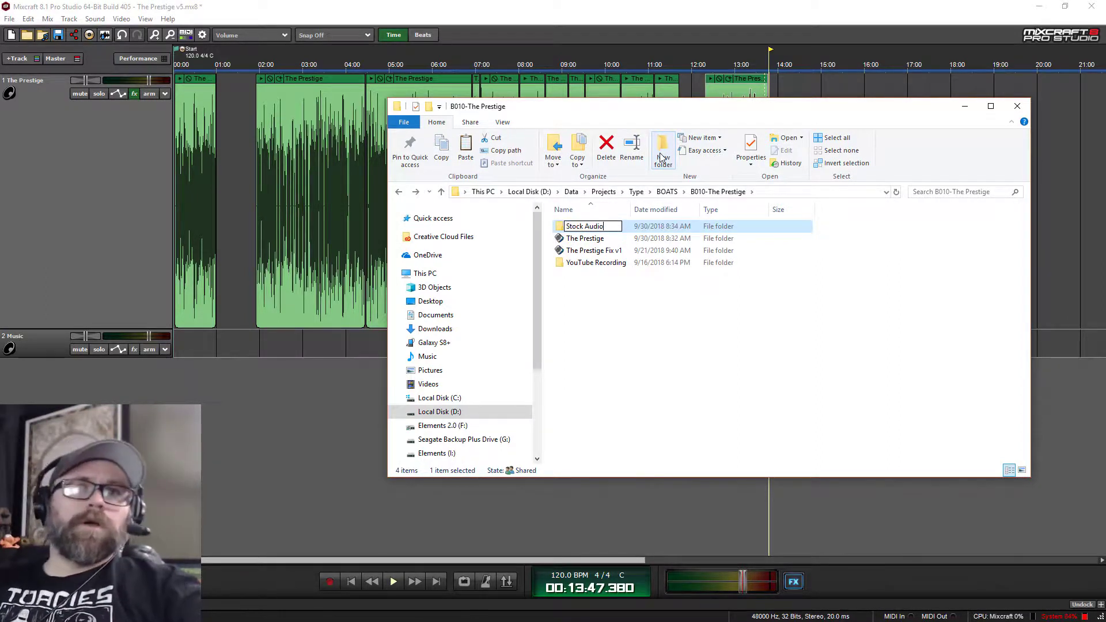
key("Return")
key("Return")
key("ctrl+v")
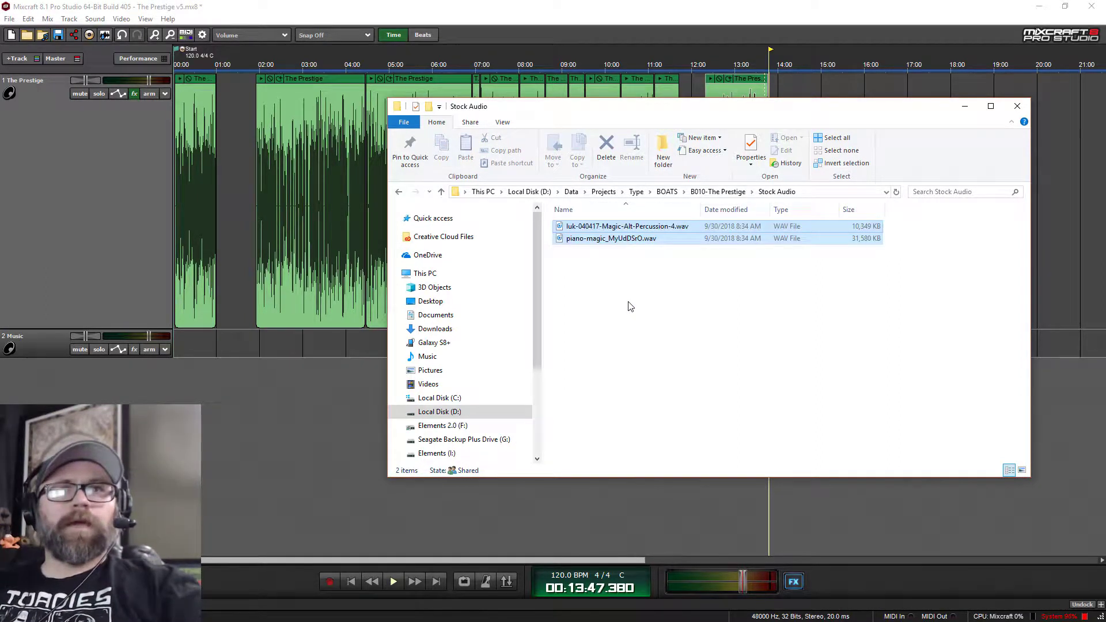
Add the piano-magic WAV from the Stock Audio folder to the Music track and increase that track's height.
left_click(547, 247)
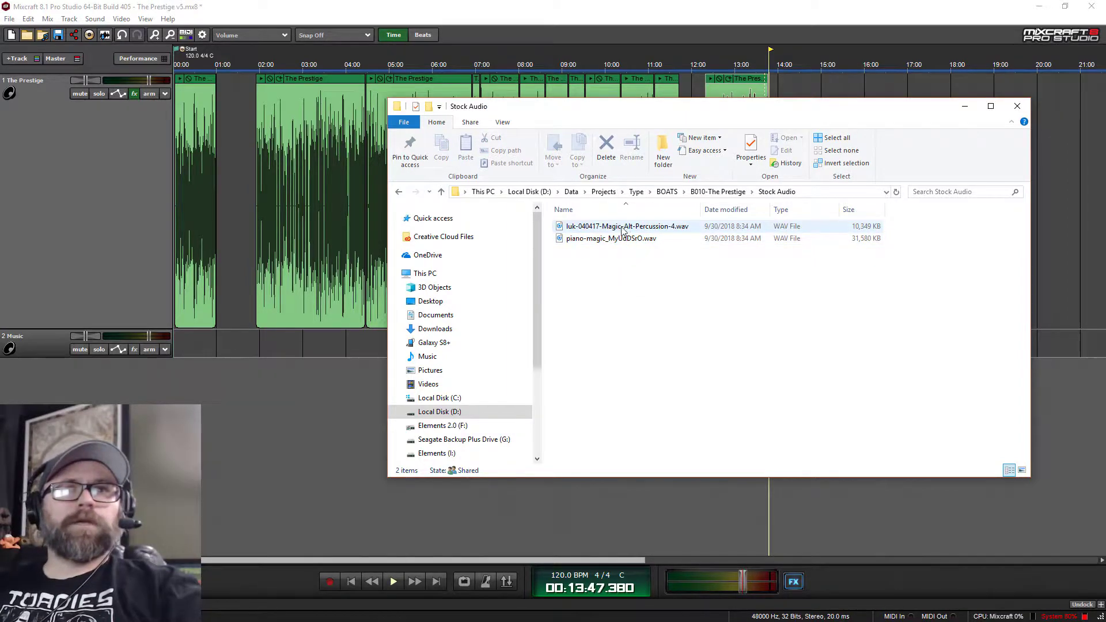
left_click_drag(611, 238, 242, 354)
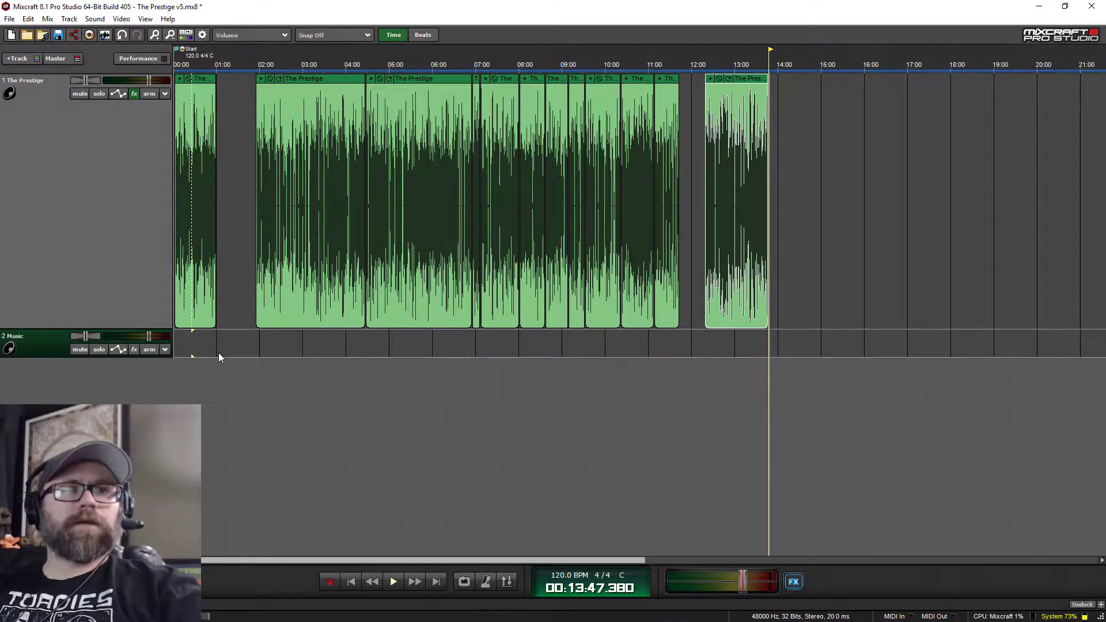
scroll(221, 353, "up", 3)
scroll(290, 352, "left", 5)
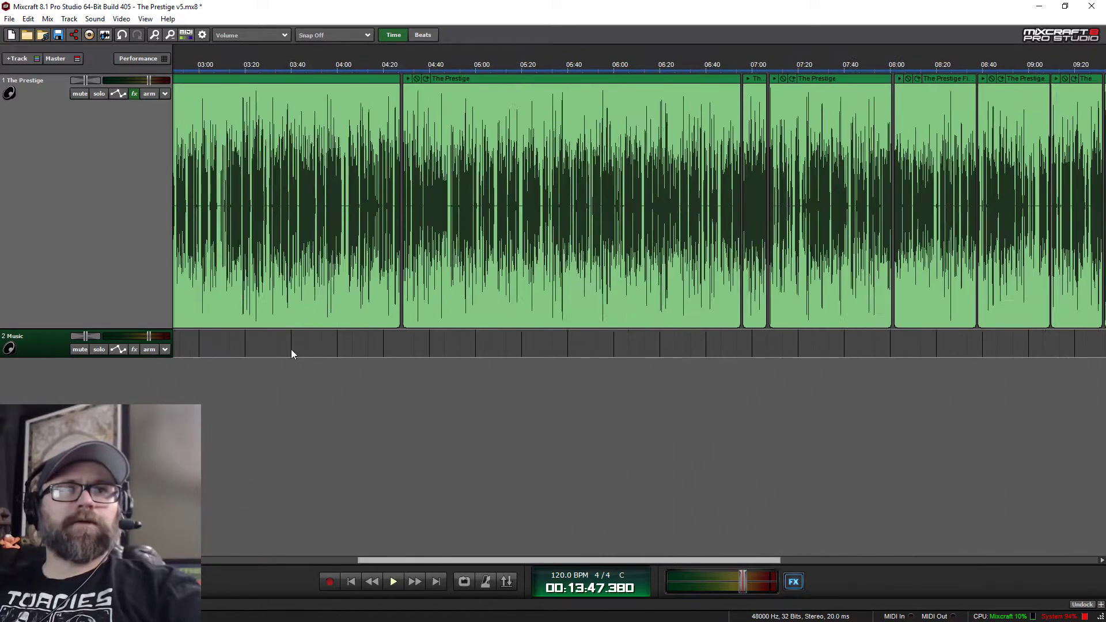
scroll(274, 375, "up", 2)
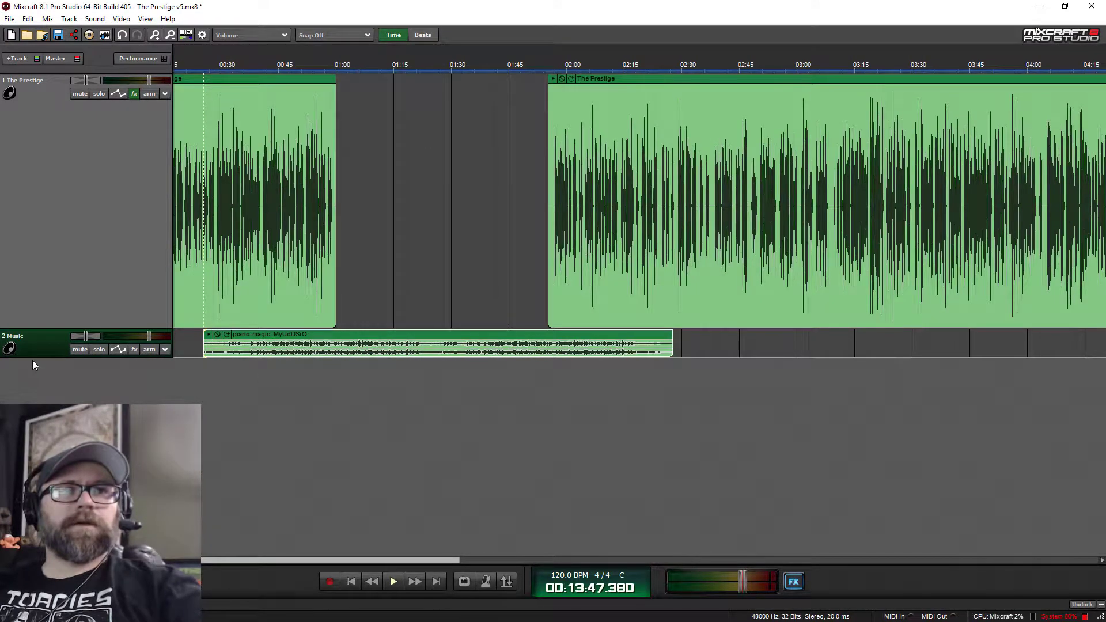
left_click_drag(32, 357, 32, 479)
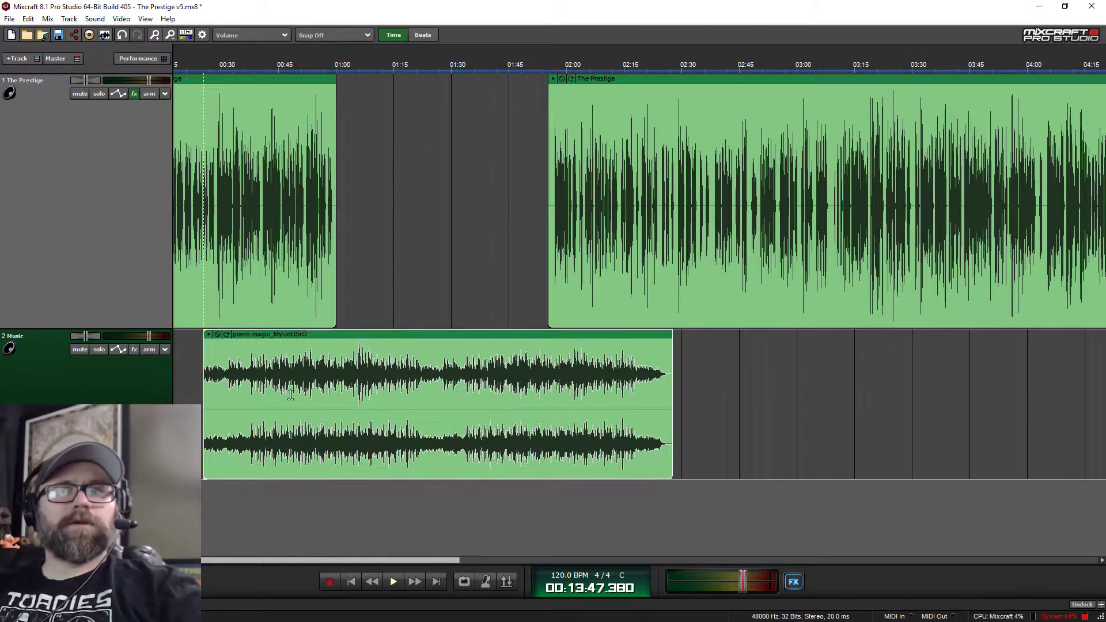
Move the first The Prestige clip to about 00:33 and shift the piano-magic clip to start at 00:00.
scroll(291, 394, "left", 3)
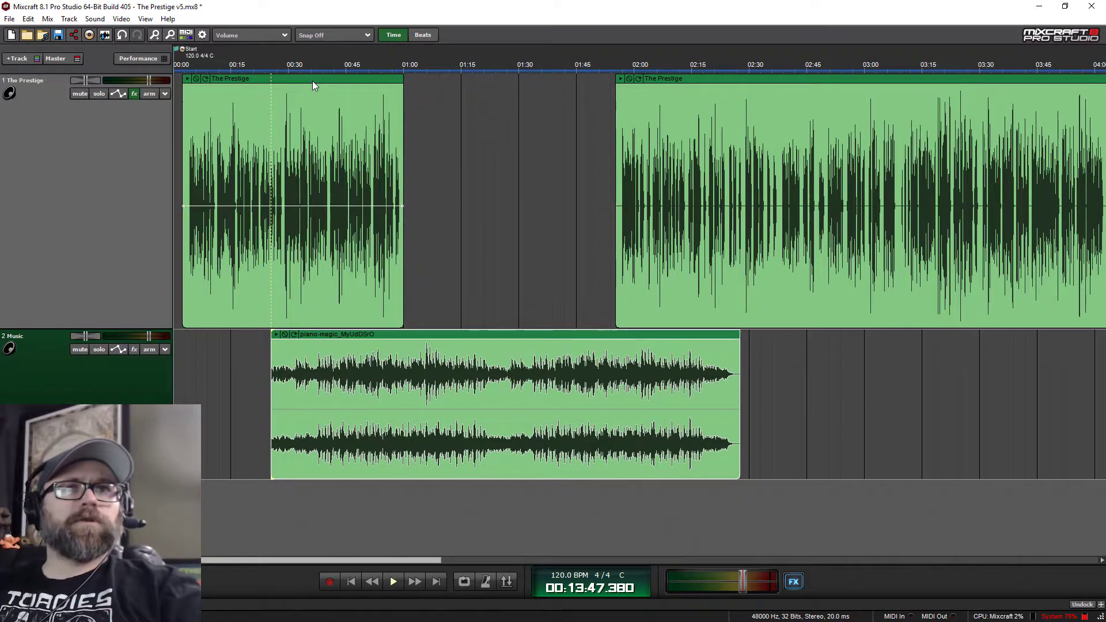
left_click_drag(312, 85, 427, 85)
left_click_drag(316, 385, 219, 385)
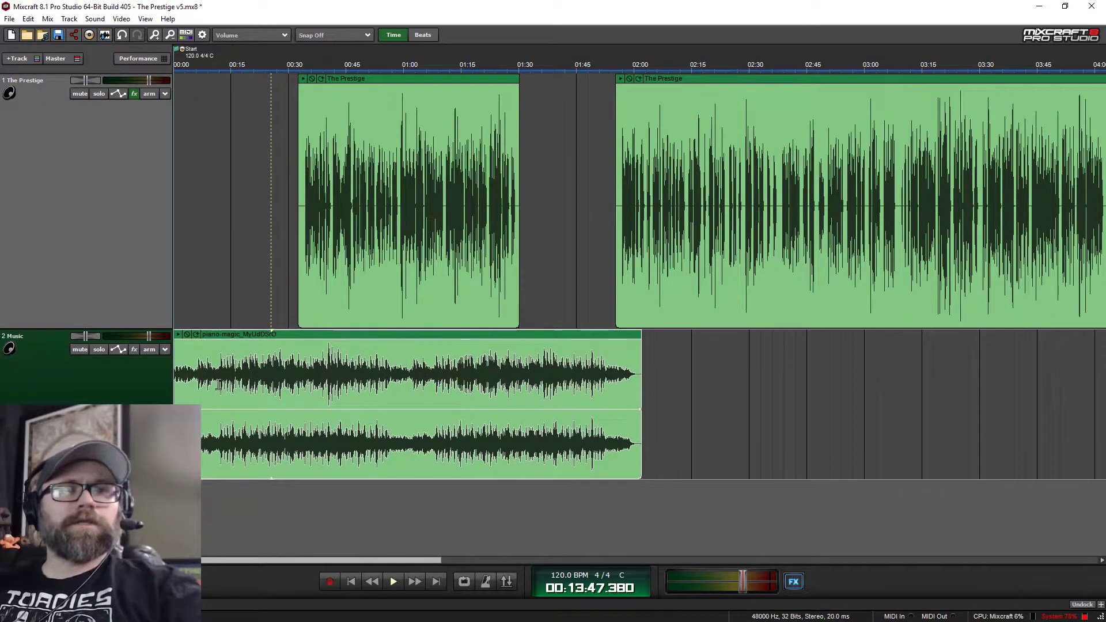
Listen to the music from the start, then trim and move the first voice clip so its speech begins at about 00:12.
scroll(219, 385, "up", 4)
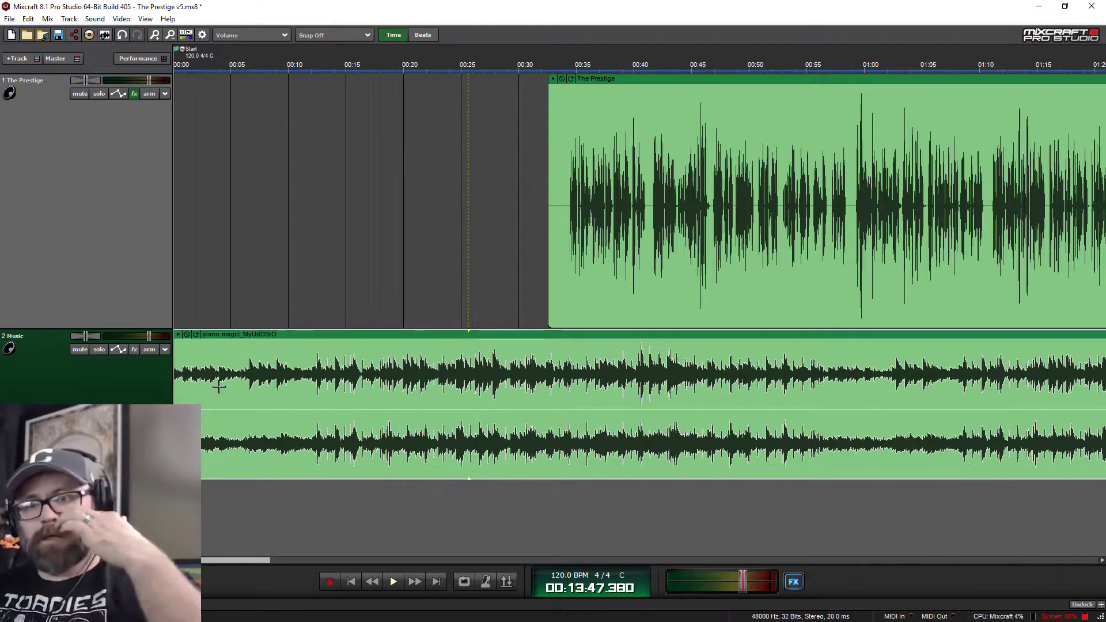
key("Home")
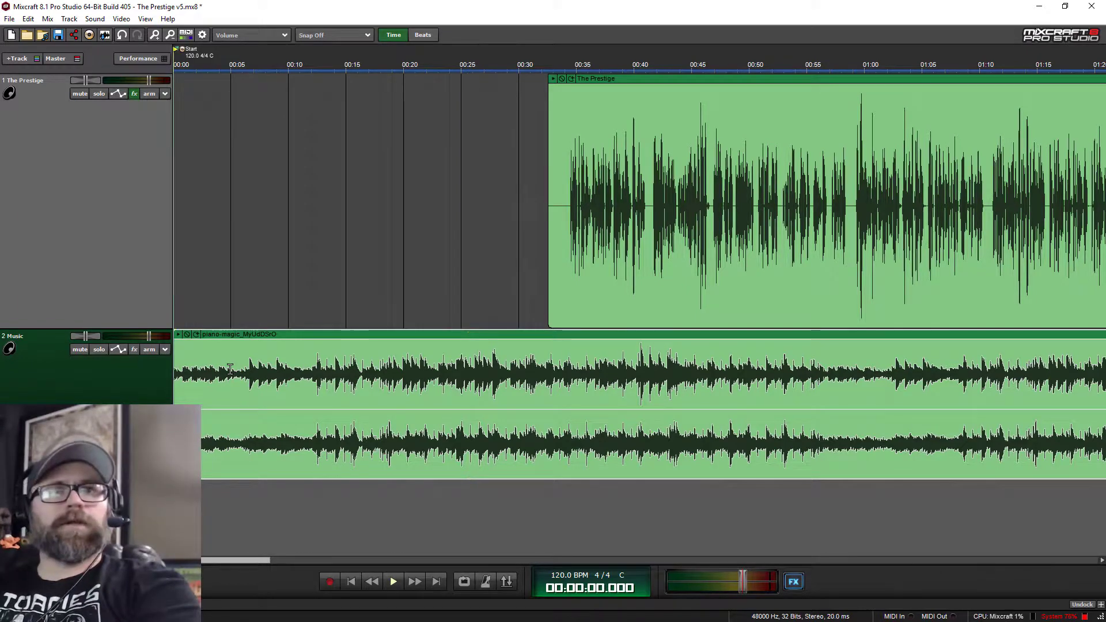
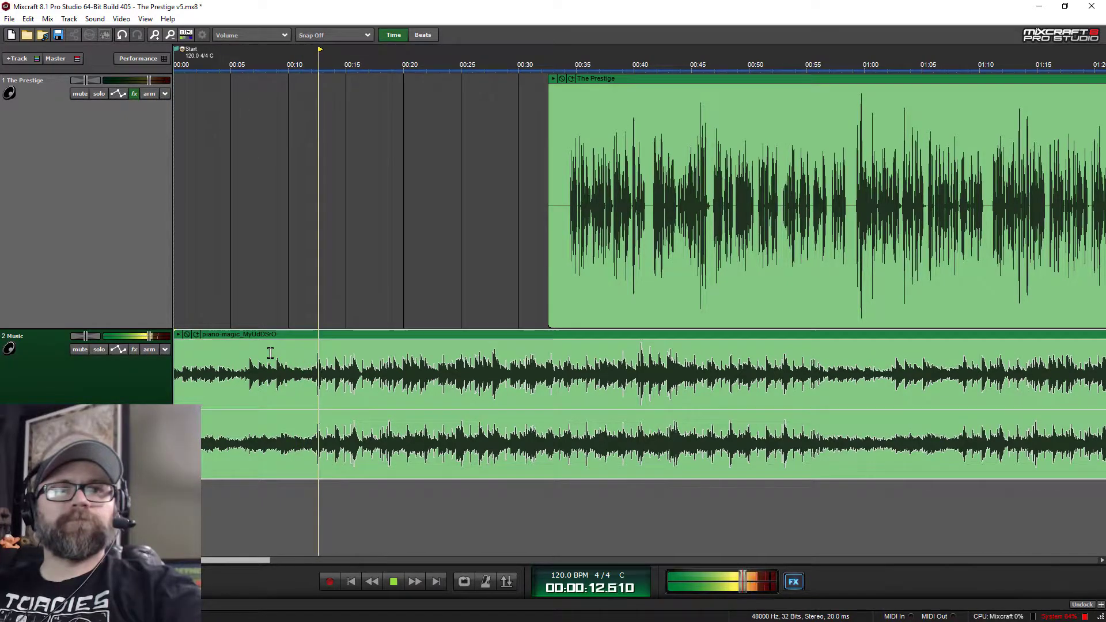
left_click(309, 65)
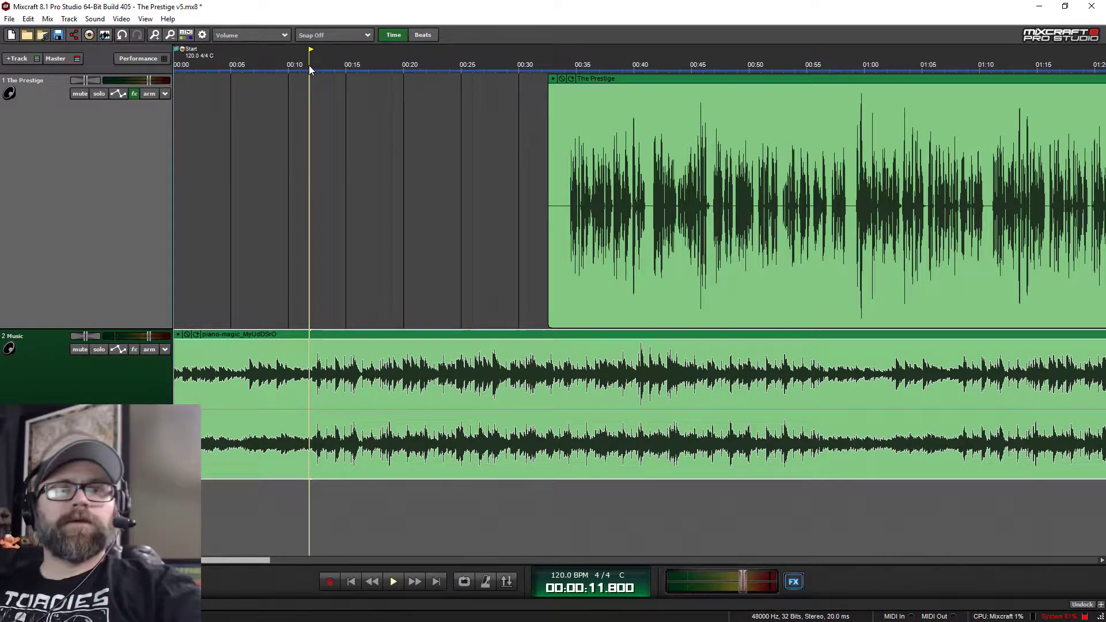
scroll(470, 117, "down", 2)
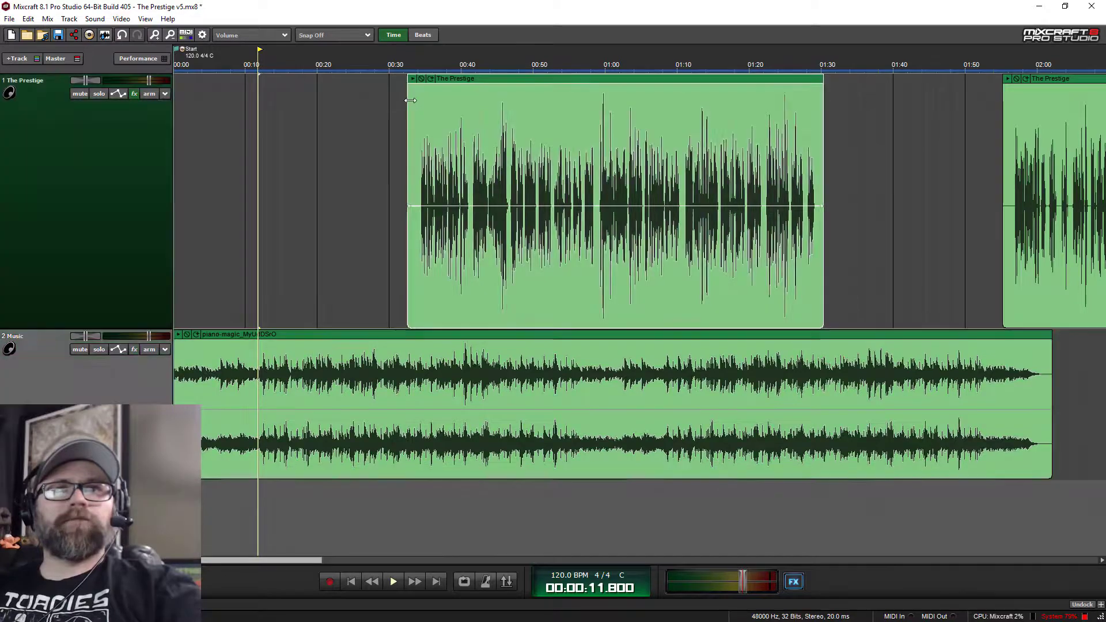
left_click_drag(408, 101, 269, 84)
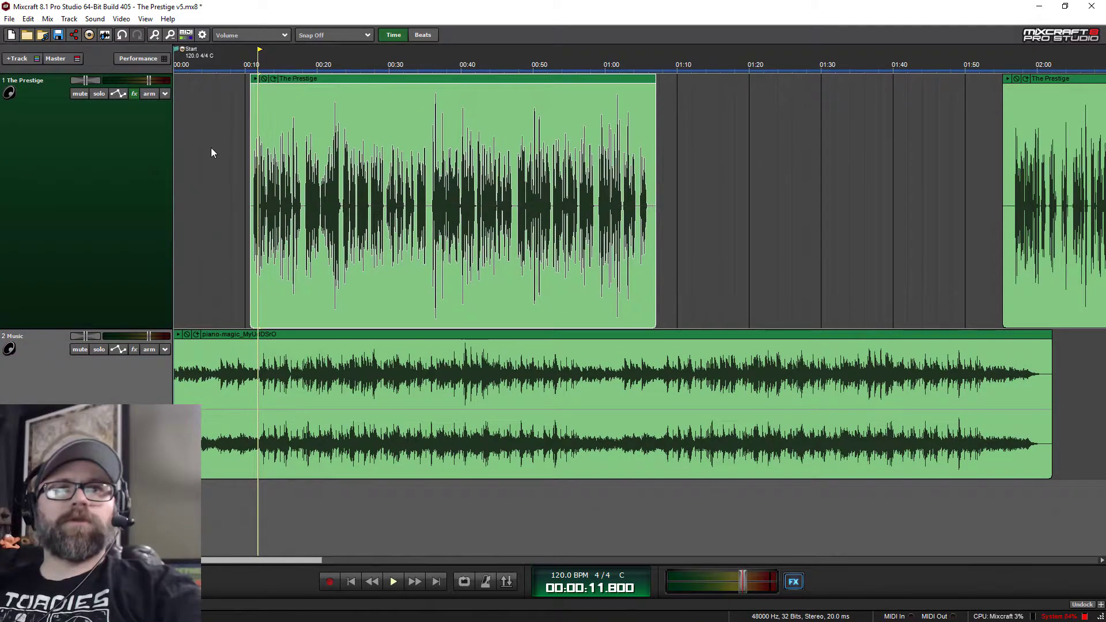
scroll(210, 148, "up", 8)
left_click_drag(390, 85, 420, 84)
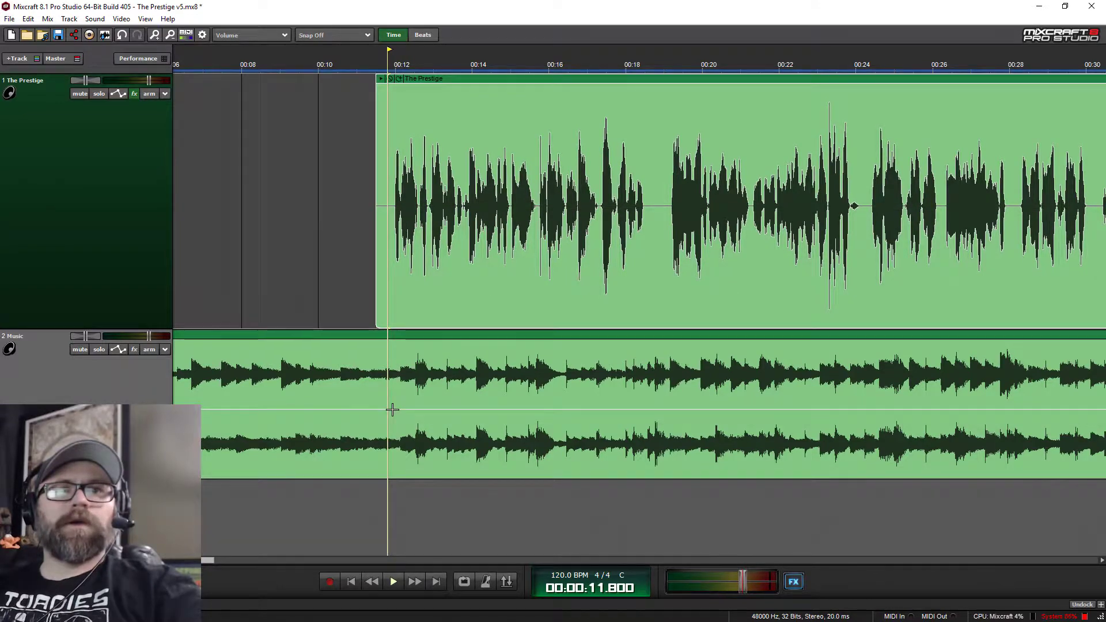
Lower the piano-magic clip's volume line at about 00:12, fade it to silence at the end, and trim the clip to about 00:22.
left_click_drag(387, 408, 393, 454)
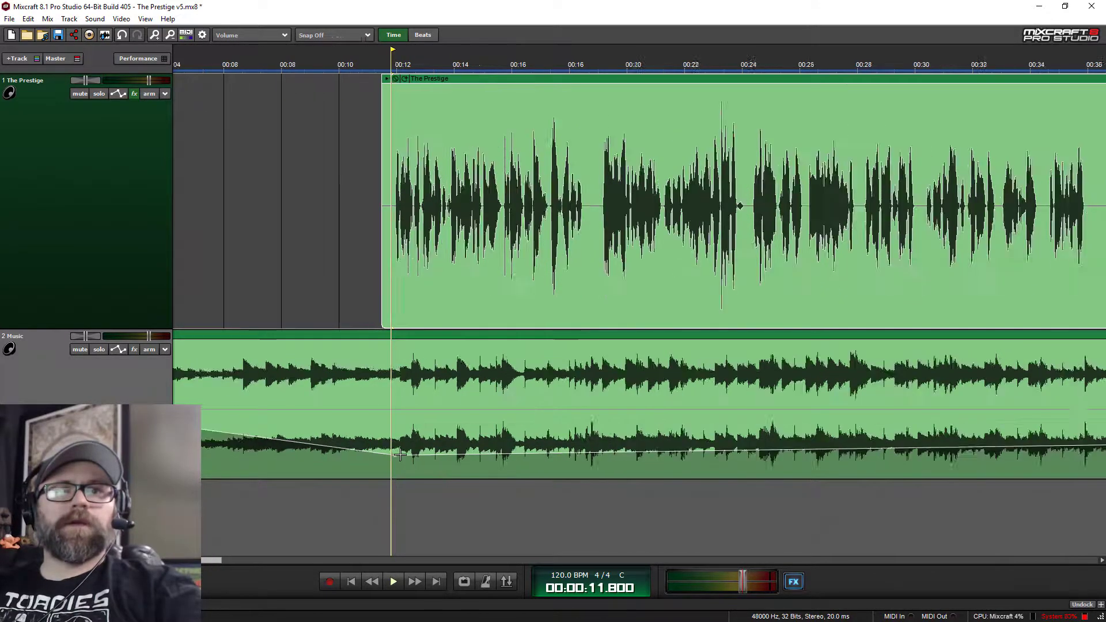
scroll(1013, 417, "down", 6)
left_click_drag(1050, 408, 1050, 478)
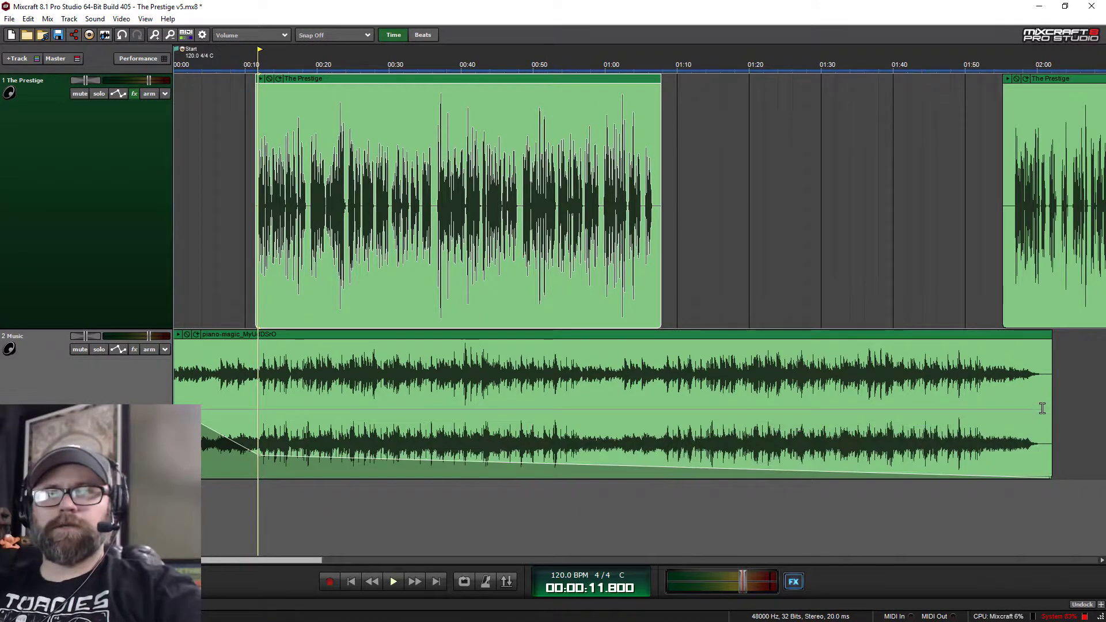
left_click_drag(1049, 384, 327, 339)
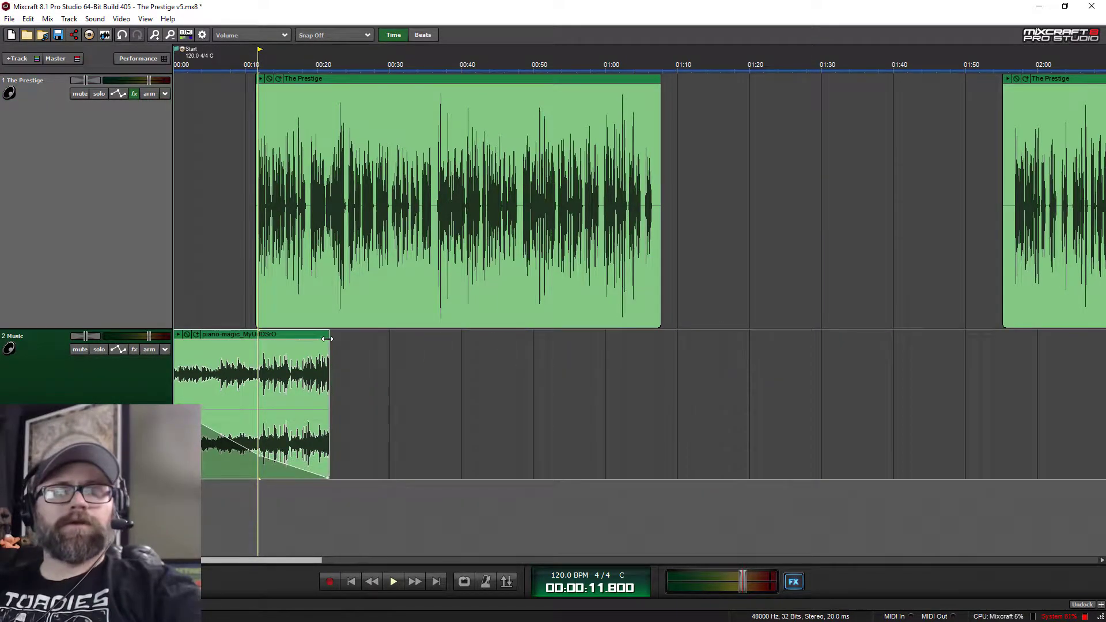
Play the opening from about 00:04.5 to check how the piano music fades under the voice.
key("Home")
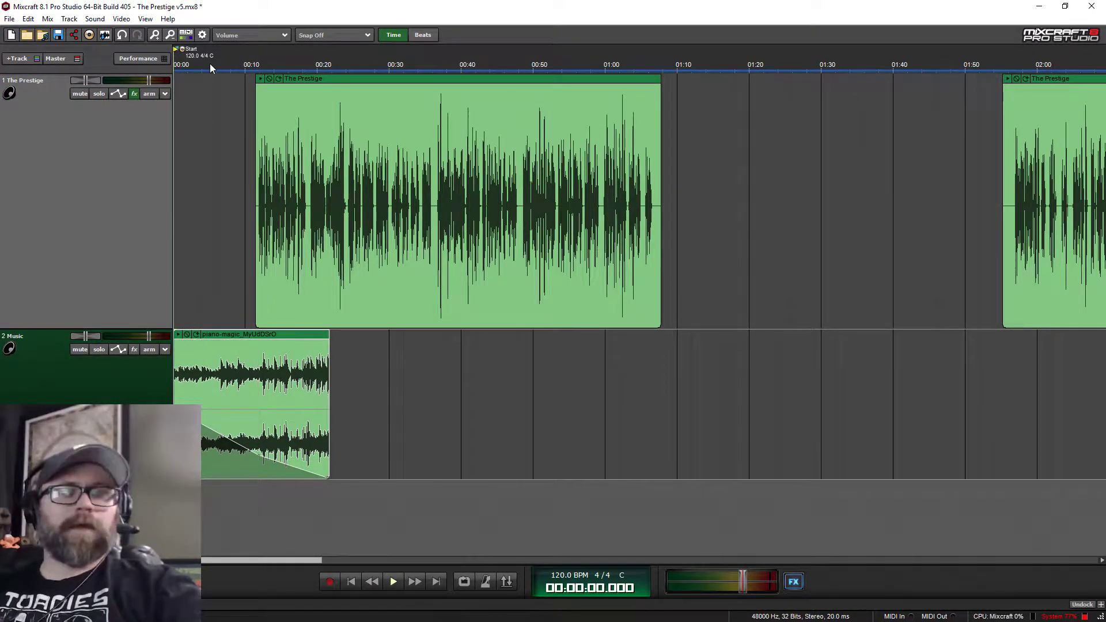
scroll(192, 285, "up", 2)
scroll(216, 339, "left", 1)
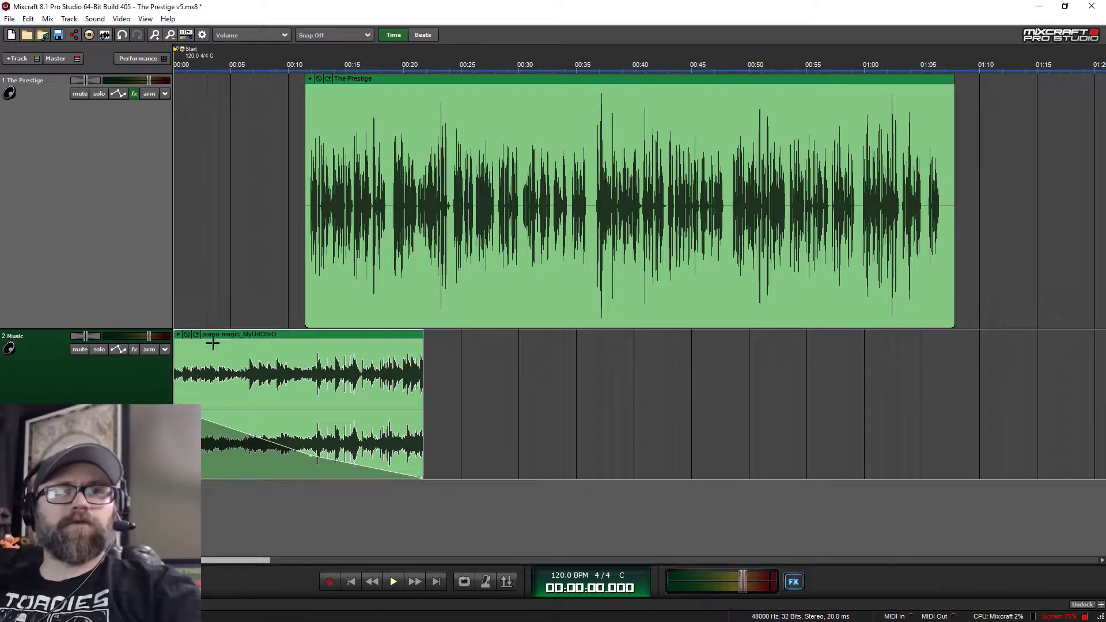
left_click(309, 68)
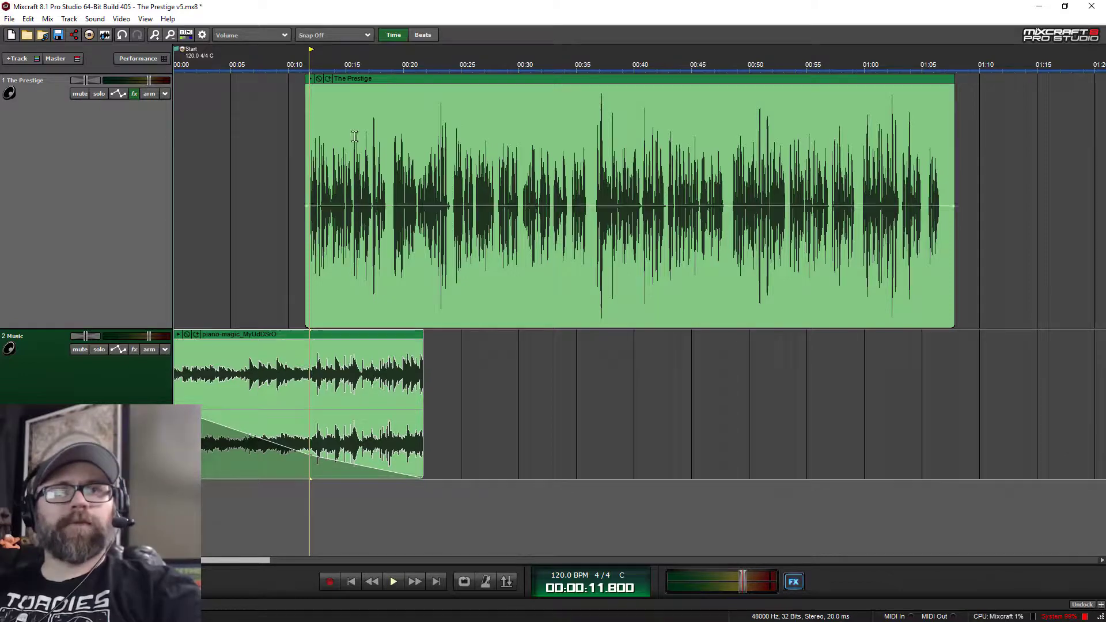
left_click(267, 67)
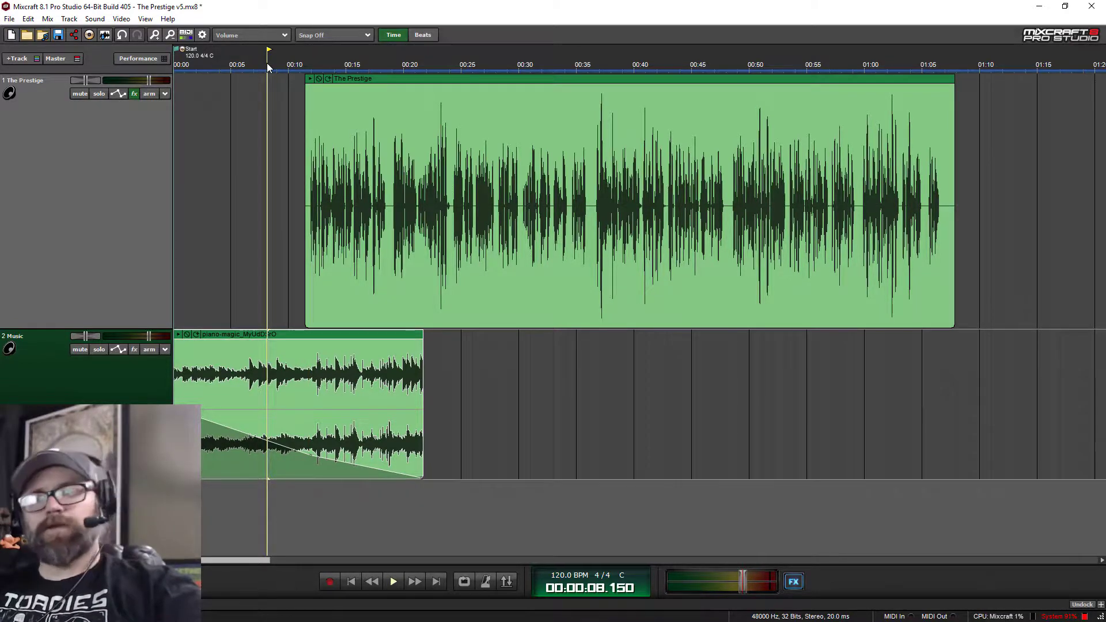
left_click(226, 68)
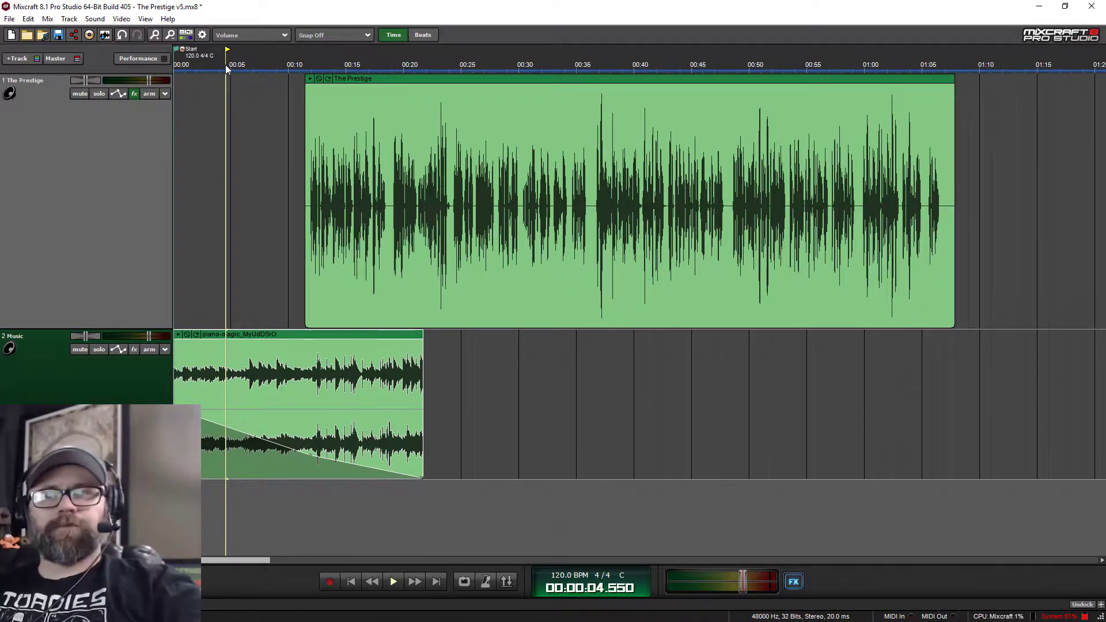
key("space")
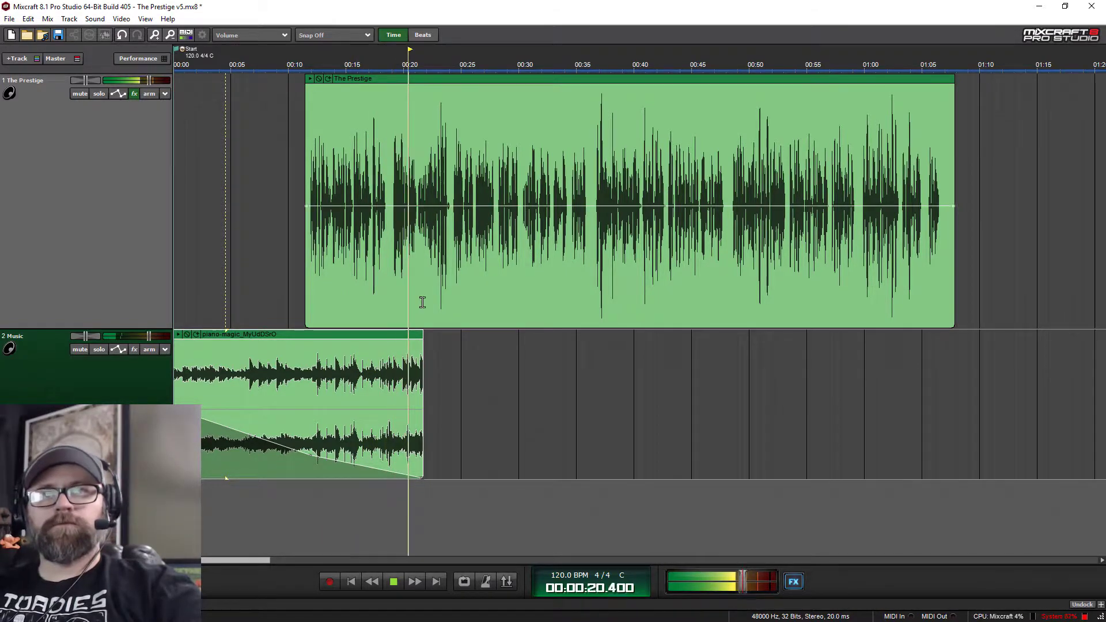
key("space")
Extend the end of the piano-magic clip to about 00:28 and play the longer fade-out.
left_click_drag(423, 366, 491, 374)
key("space")
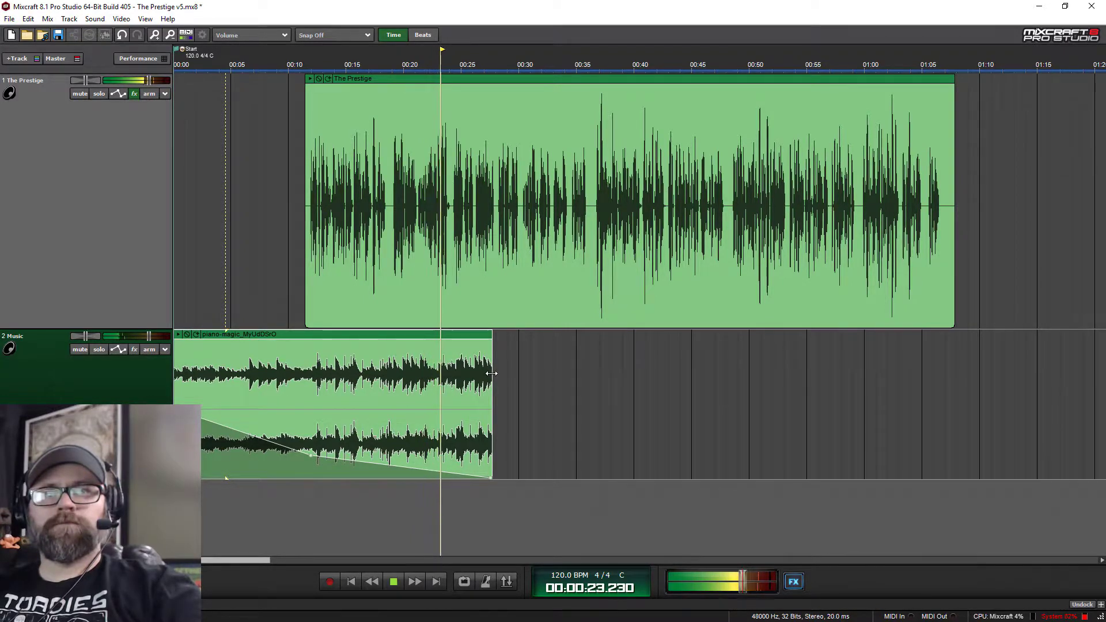
key("space")
Add piano-magic again under the end of the first voice clip, keep only its ending from about 00:52 to 01:12, and play it.
scroll(585, 362, "down", 3)
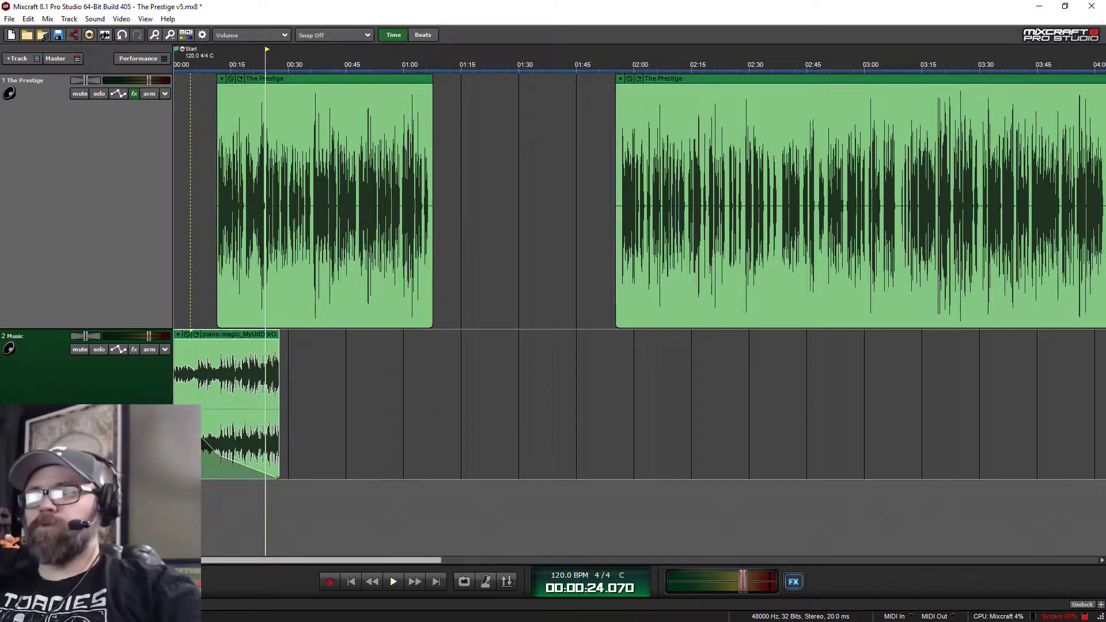
key("alt+Tab")
left_click_drag(600, 245, 447, 344)
scroll(414, 337, "up", 3)
left_click(465, 64)
key("space")
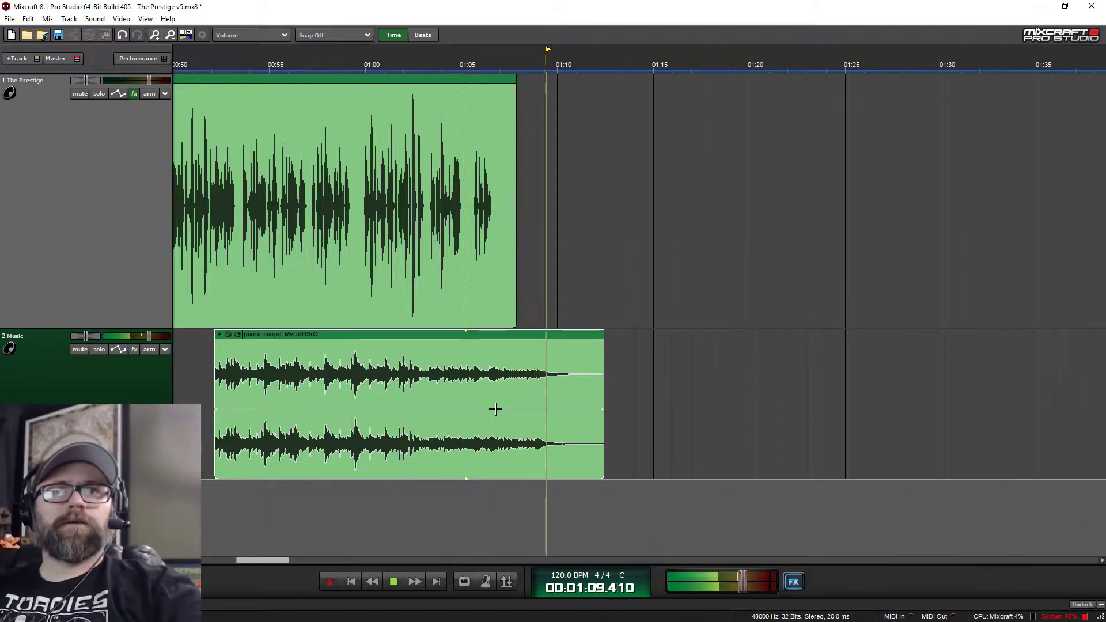
key("space")
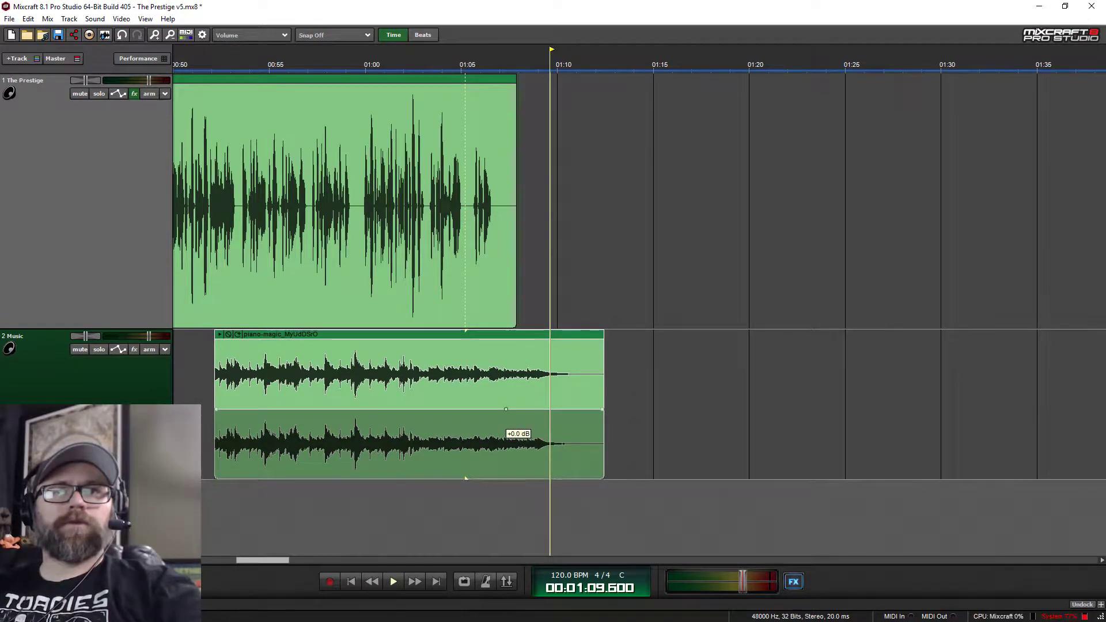
Fade the second piano-magic clip up from silence, rising to full volume after about 01:04, and shift the clip to start at about 00:54.
left_click_drag(486, 410, 448, 460)
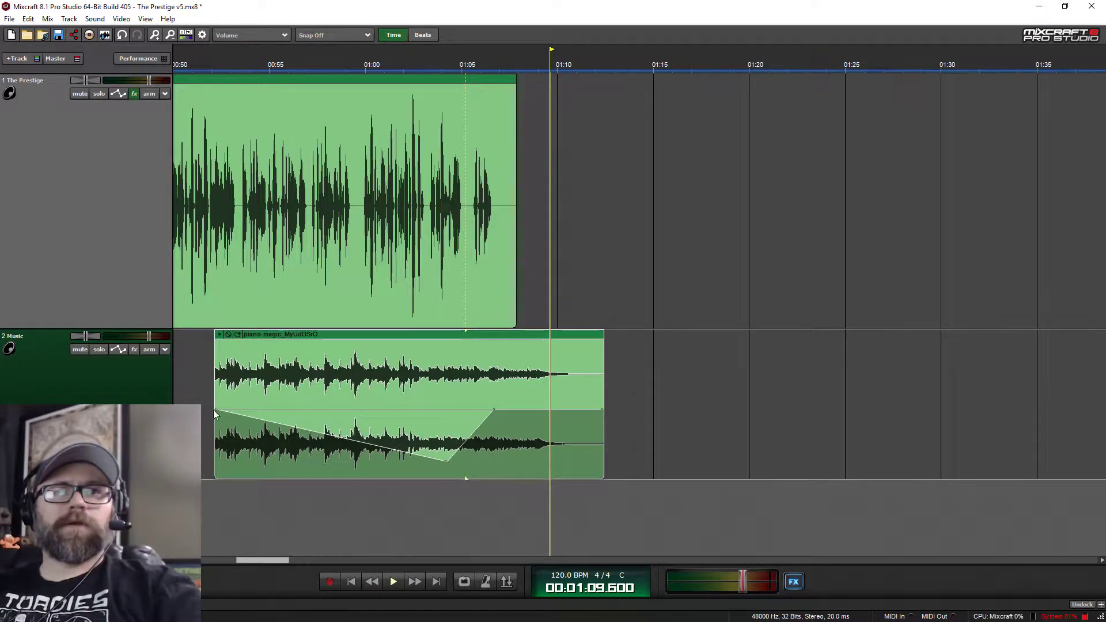
left_click_drag(216, 410, 217, 518)
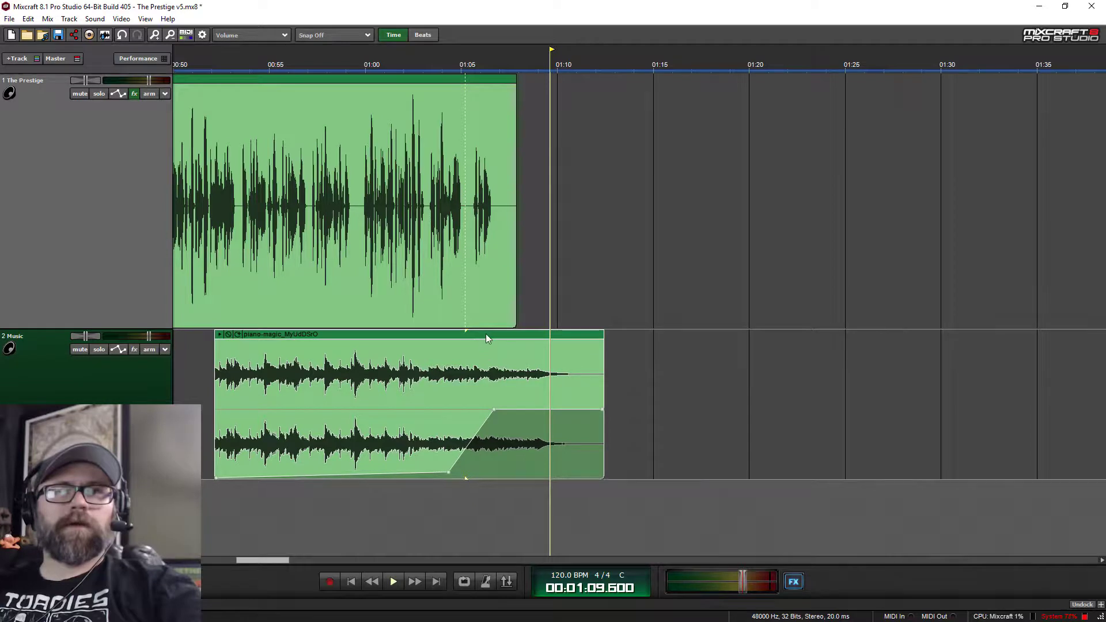
left_click_drag(486, 338, 517, 338)
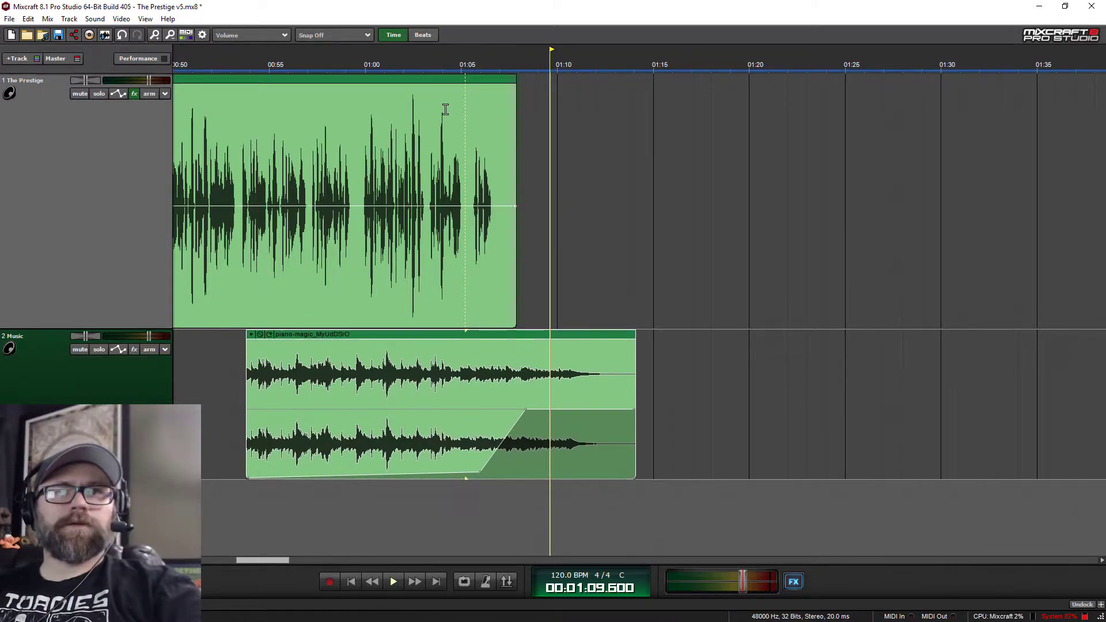
Play the end of the first voice clip from about 01:04 to check how the second piano-magic clip fades up.
left_click(446, 62)
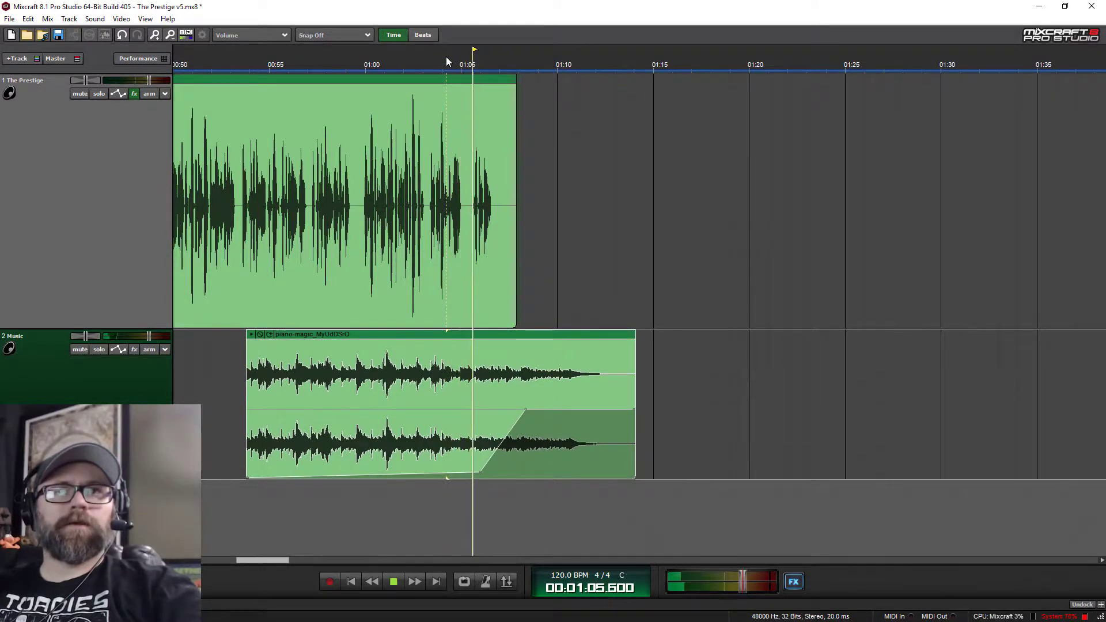
scroll(467, 357, "down", 3)
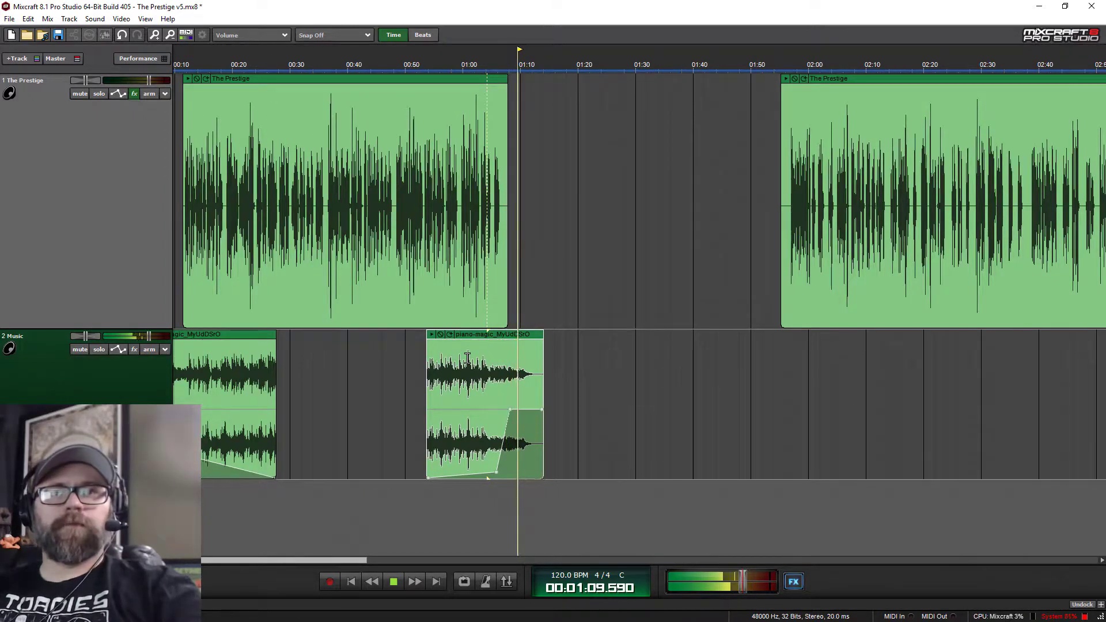
scroll(651, 344, "down", 5)
key("space")
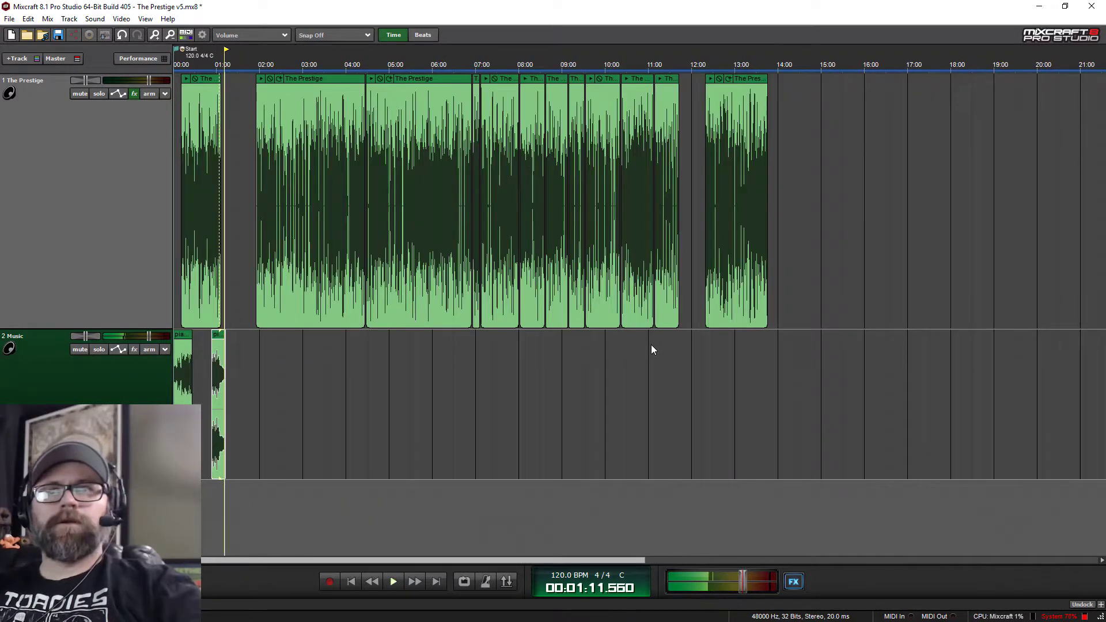
Select the middle block of voice clips and move it earlier to start at about 01:10, over the piano's ending.
left_click_drag(651, 344, 229, 213)
scroll(558, 260, "up", 5)
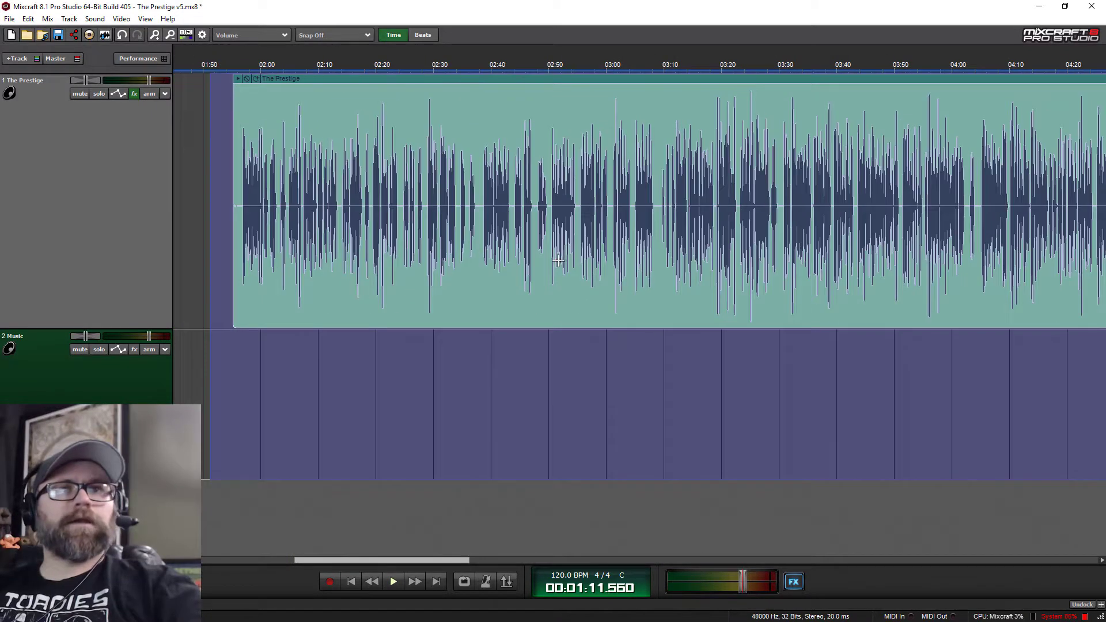
scroll(558, 261, "left", 3)
left_click_drag(622, 80, 289, 82)
scroll(319, 226, "up", 6)
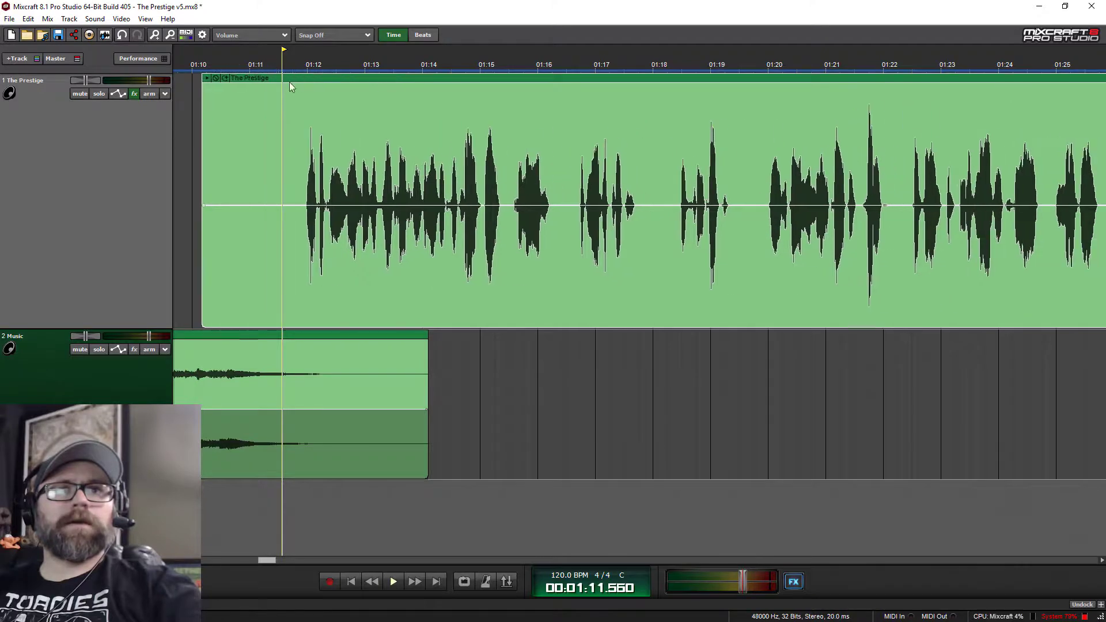
Play the transition from about 01:08 and shift the middle block of voice clips to start at about 01:10.8.
scroll(449, 214, "left", 1)
left_click(218, 65)
key("space")
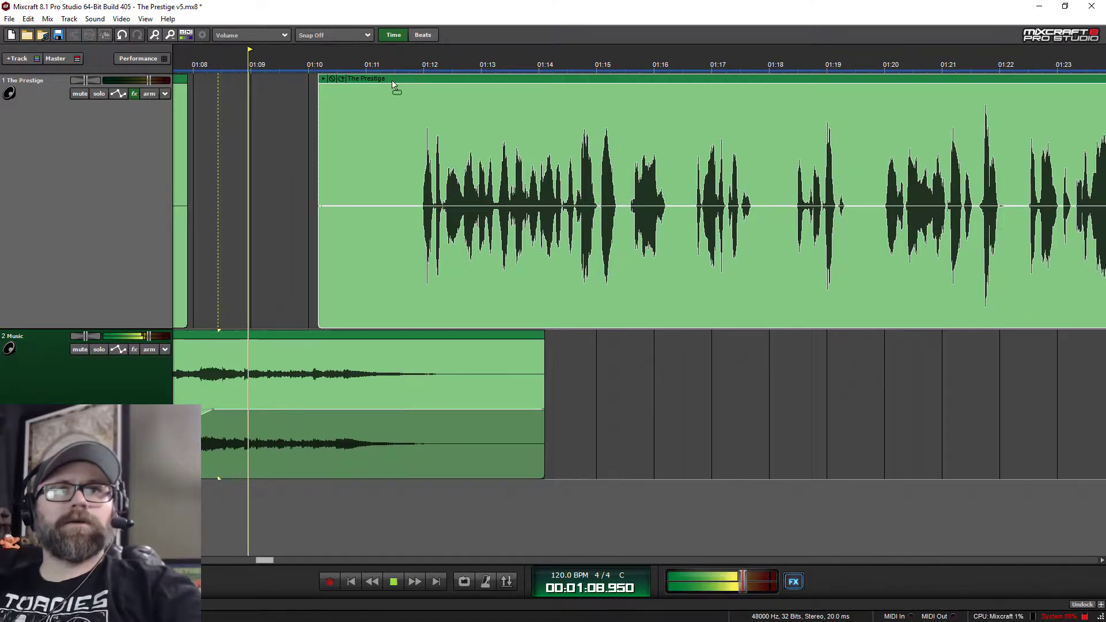
left_click_drag(395, 86, 427, 92)
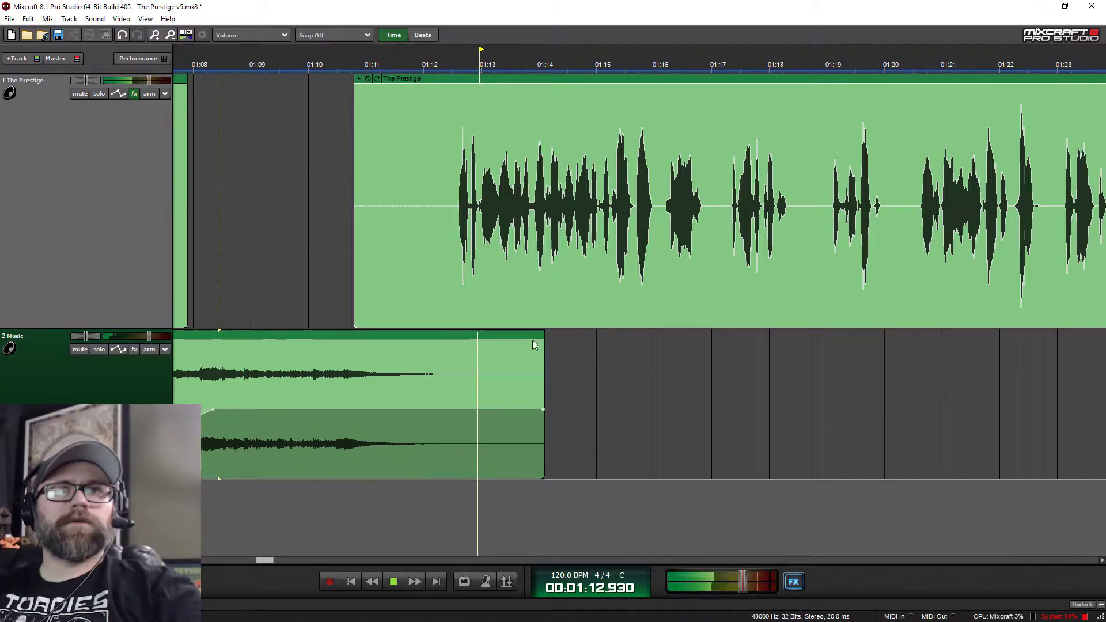
scroll(536, 374, "down", 5)
key("space")
Add luk-040417-Magic-Alt-Percussion-4 to the Music track under the end of the middle voice block, starting at about 10:28.
scroll(539, 412, "down", 10)
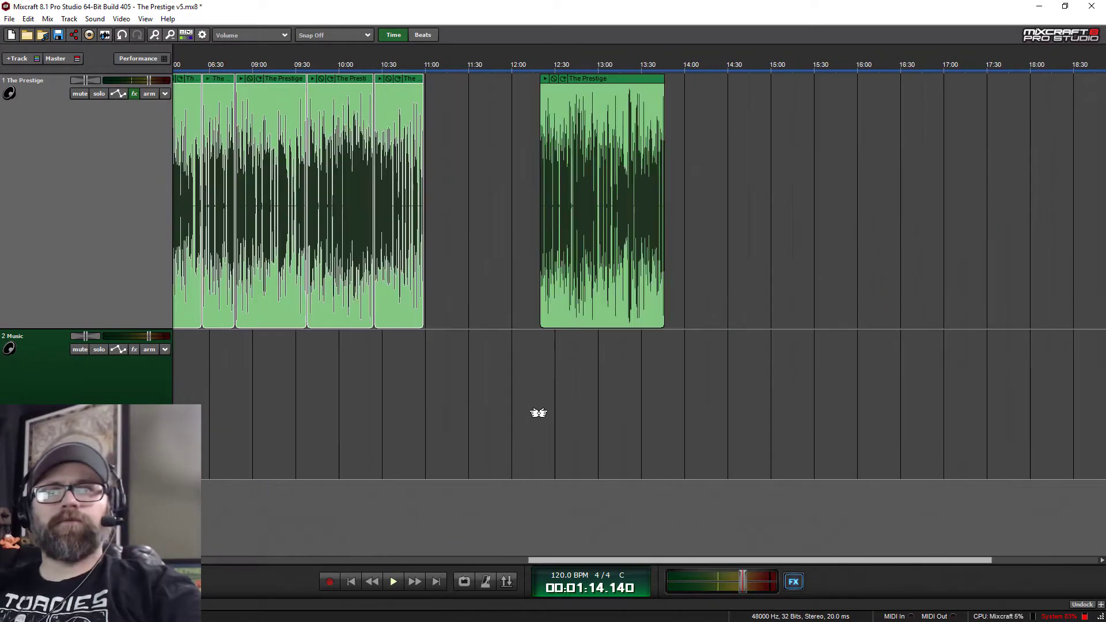
key("alt+Tab")
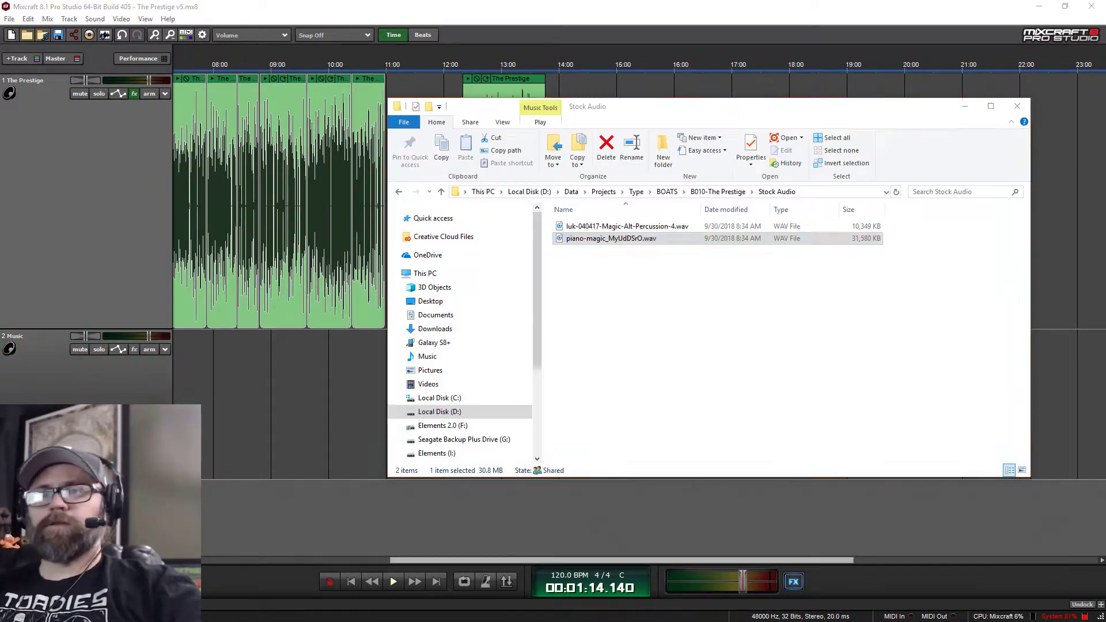
left_click_drag(599, 228, 364, 382)
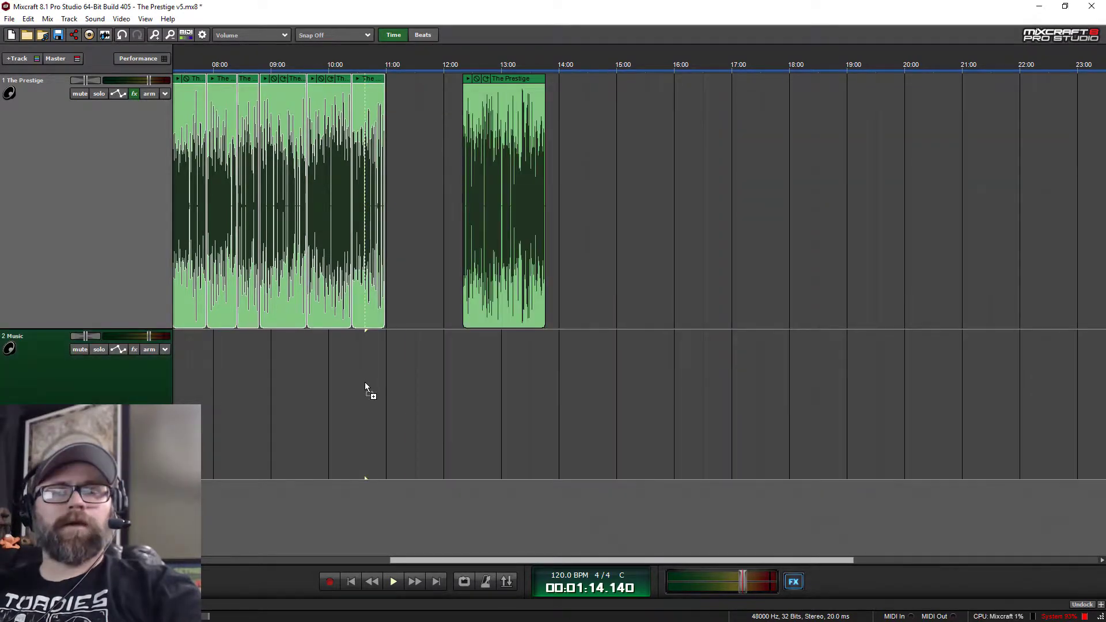
scroll(375, 337, "up", 12)
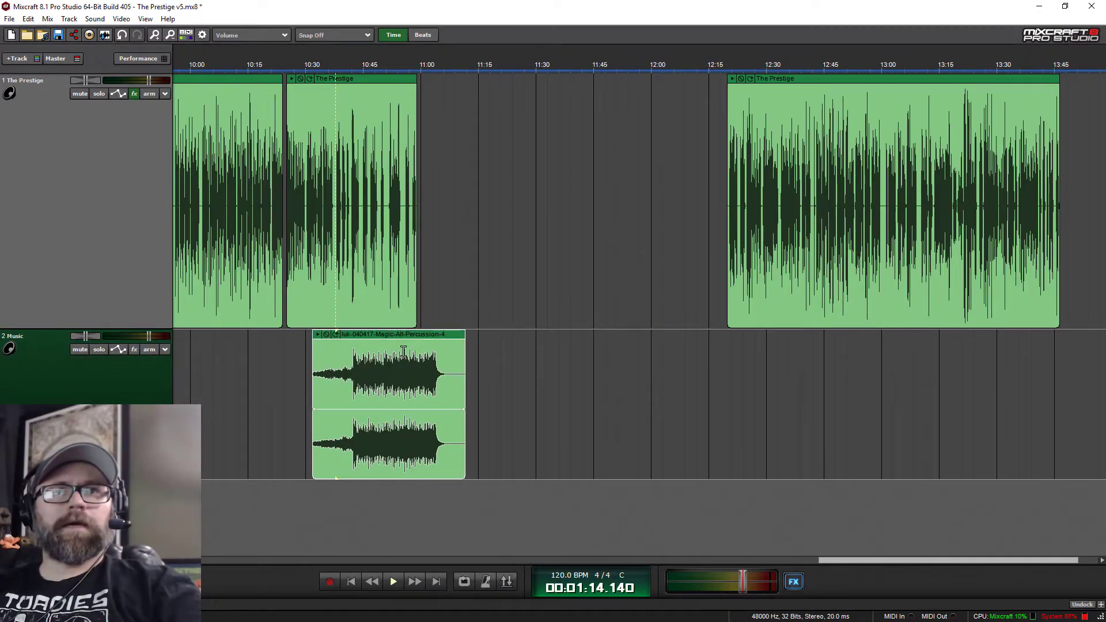
left_click_drag(337, 340, 327, 342)
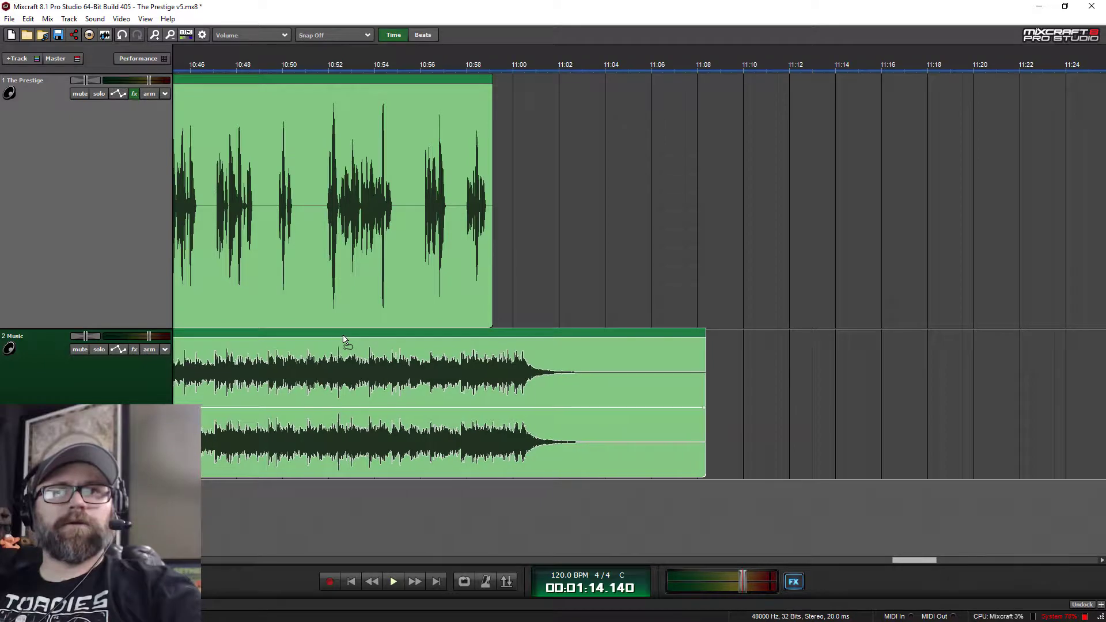
Keep the percussion clip's volume near silence until about 10:58, then raise it to full volume by about 11:00.
left_click(488, 409)
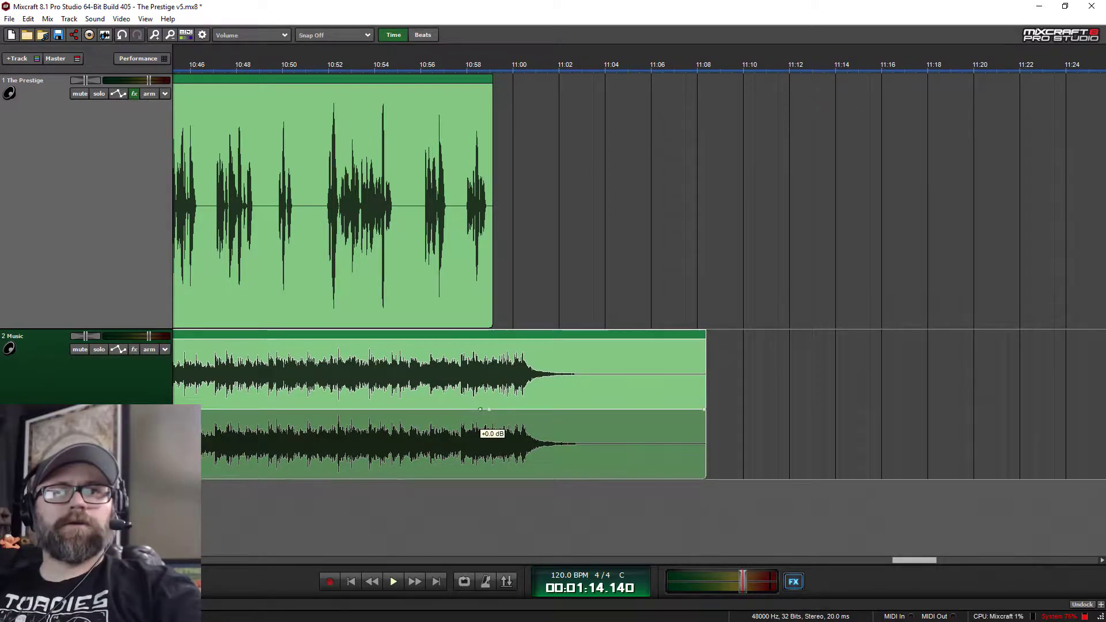
left_click_drag(480, 409, 479, 470)
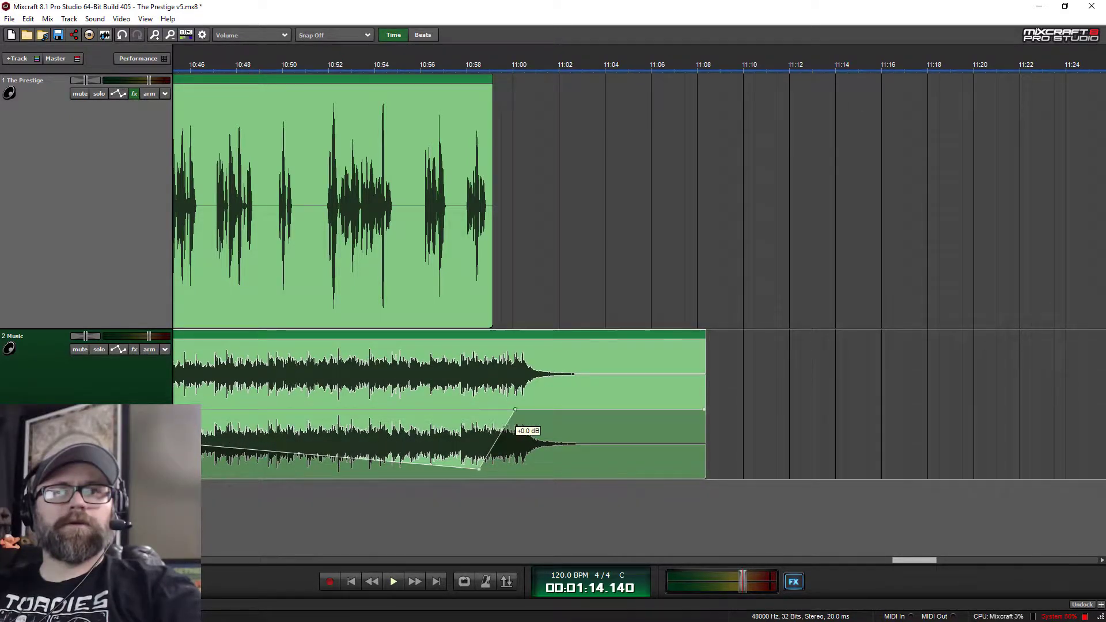
scroll(350, 416, "left", 5)
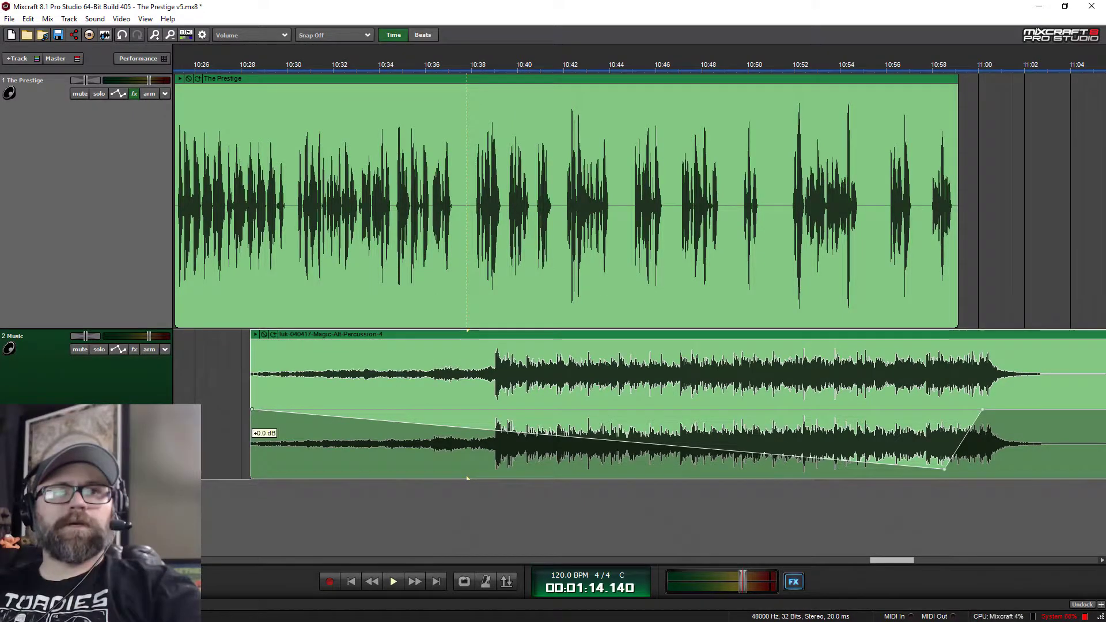
left_click_drag(251, 409, 254, 478)
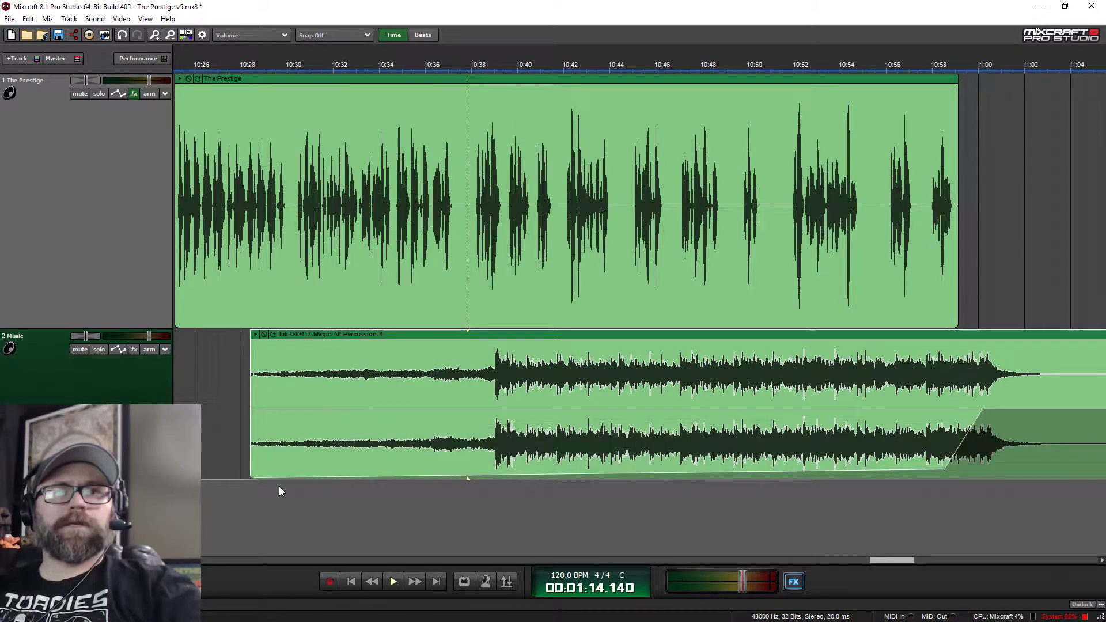
Play the percussion transition from about 10:58 and shift the percussion clip slightly later.
left_click(930, 65)
key("space")
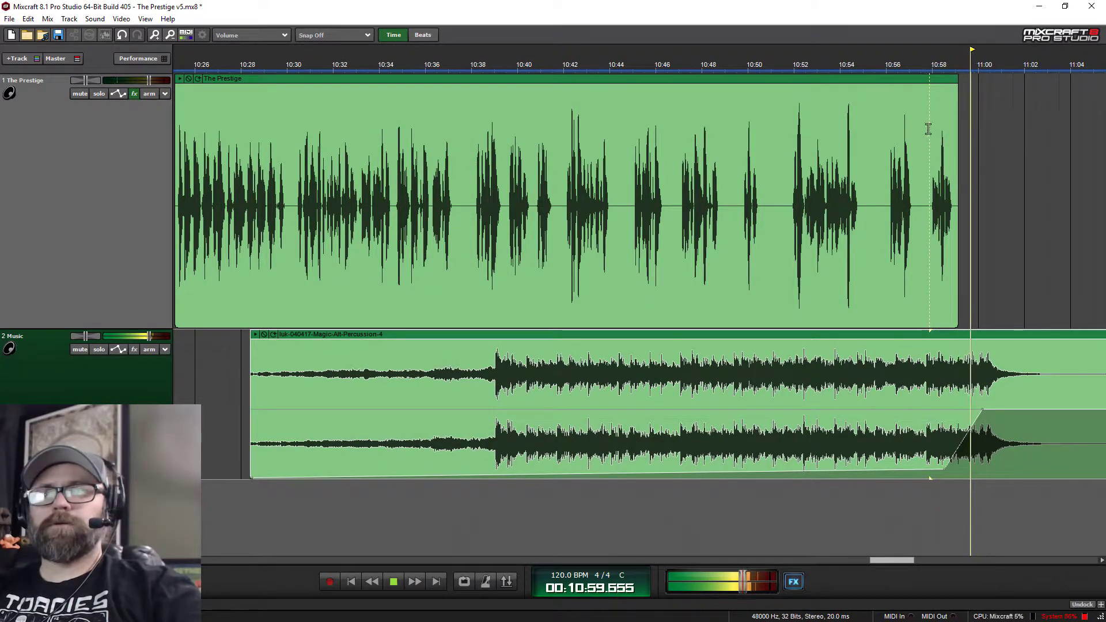
key("space")
left_click_drag(921, 333, 935, 333)
Delete the Magic-Alt-Percussion-4 clip from the Music track.
scroll(852, 397, "down", 2)
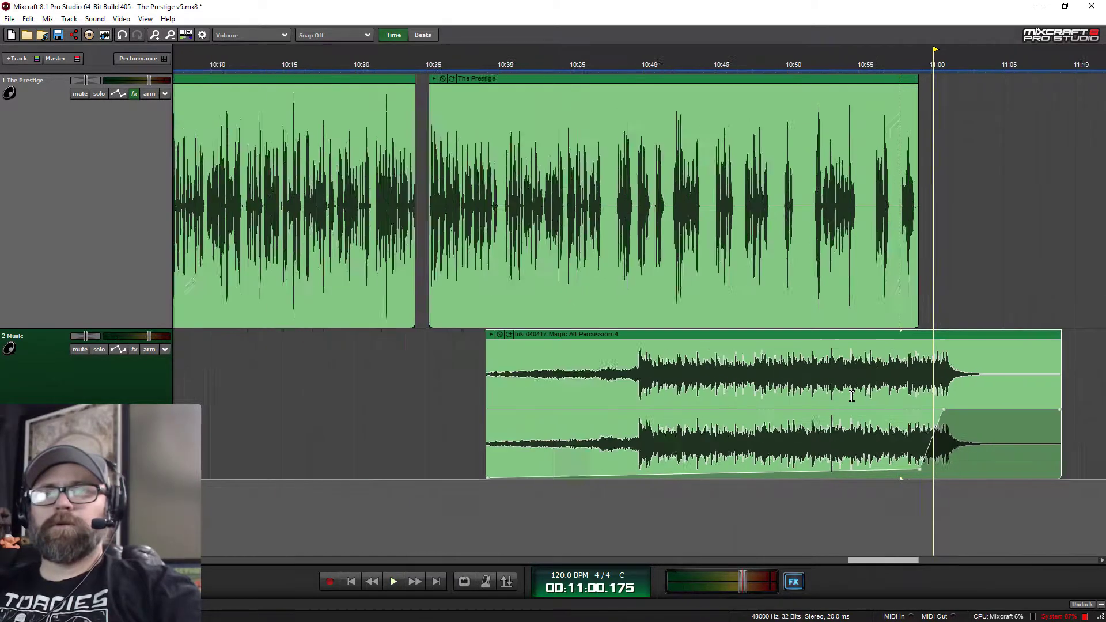
scroll(852, 396, "down", 1)
right_click(798, 336)
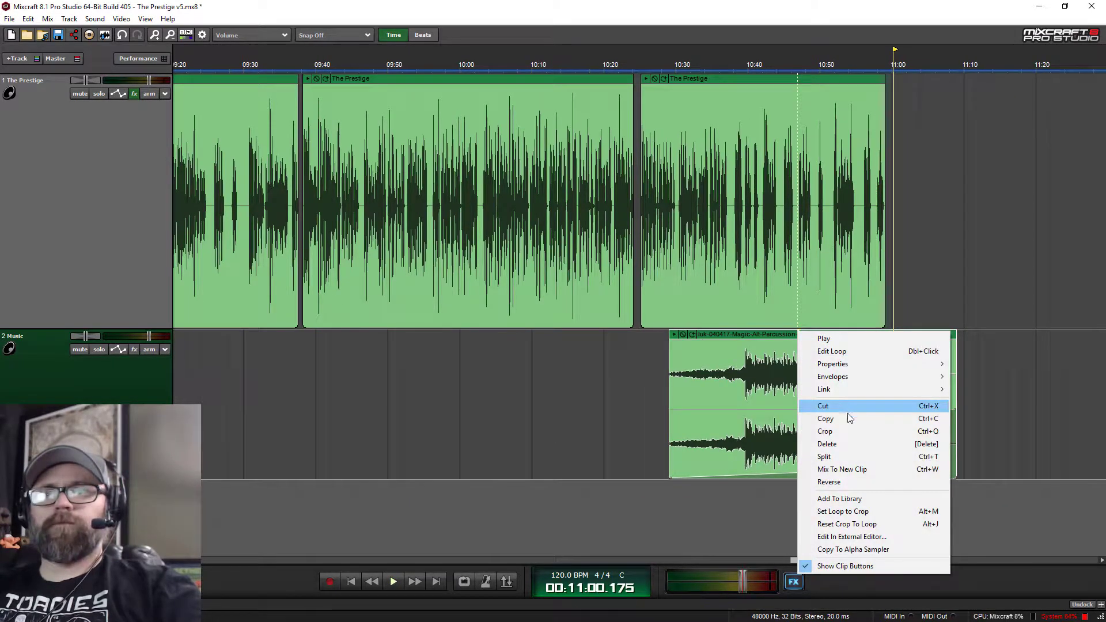
left_click(846, 443)
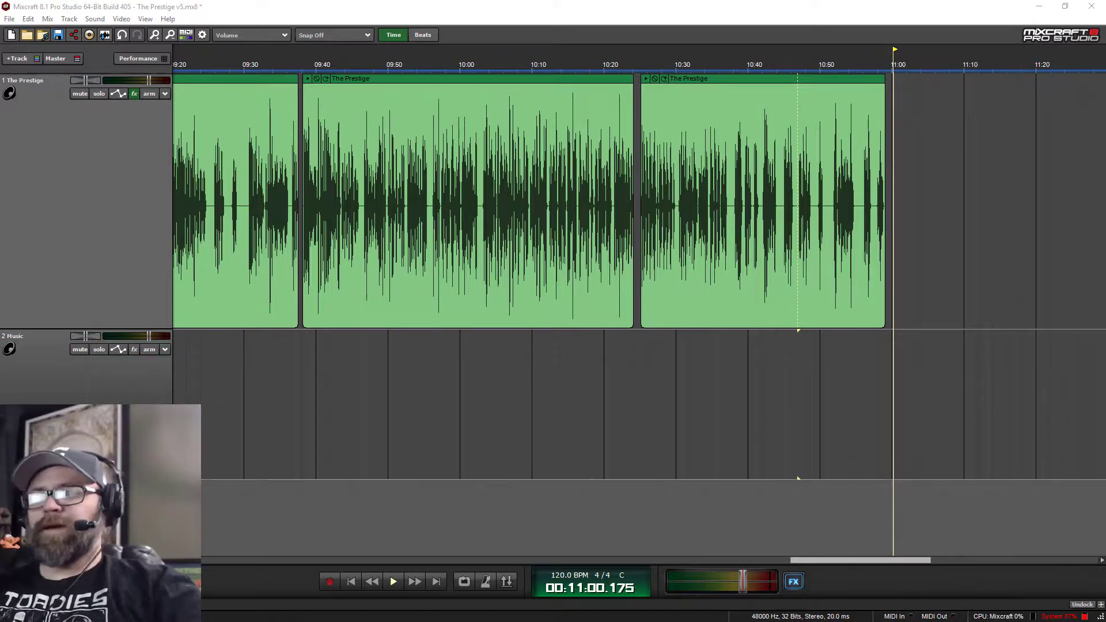
Switch to Storyblocks in the browser, preview A Greater Magic, and filter the "magic" music results to the Classical genre.
key("alt+Tab")
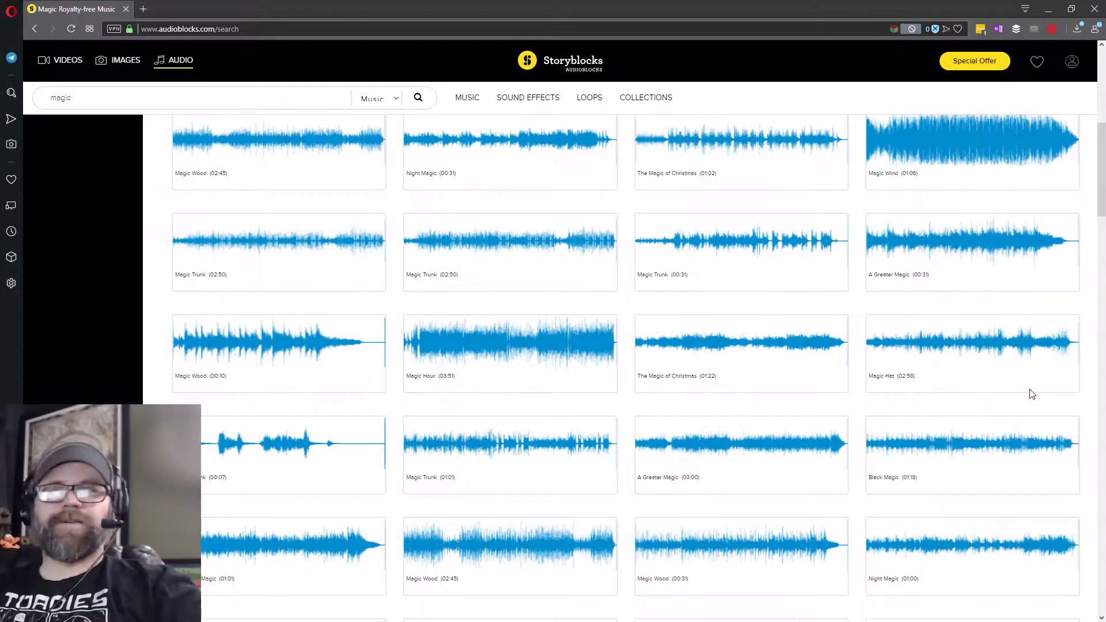
left_click(1045, 248)
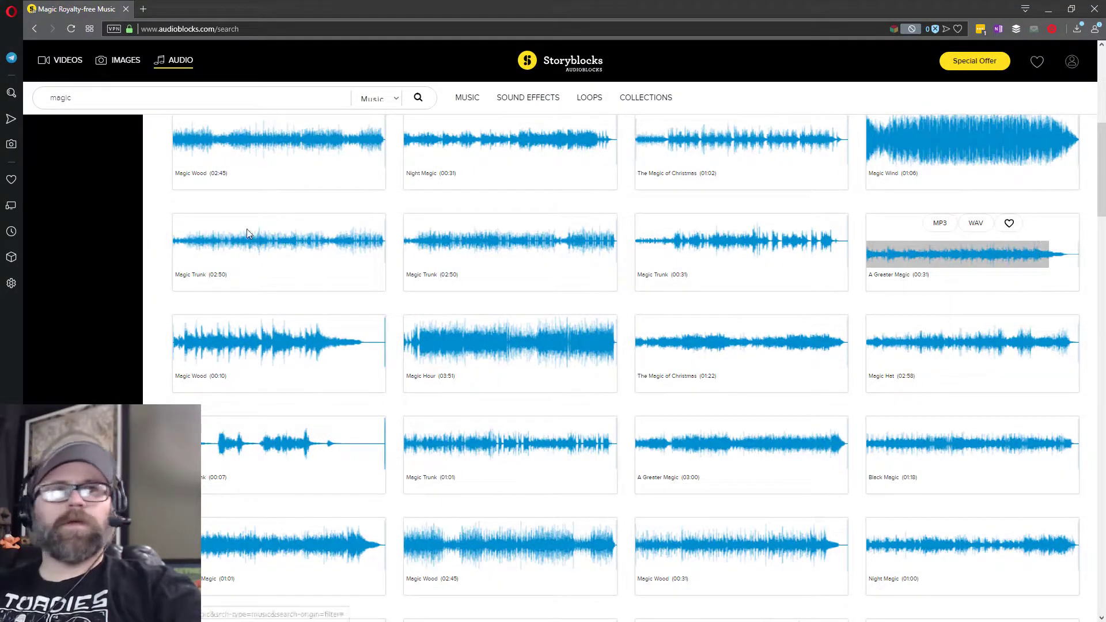
scroll(141, 230, "up", 7)
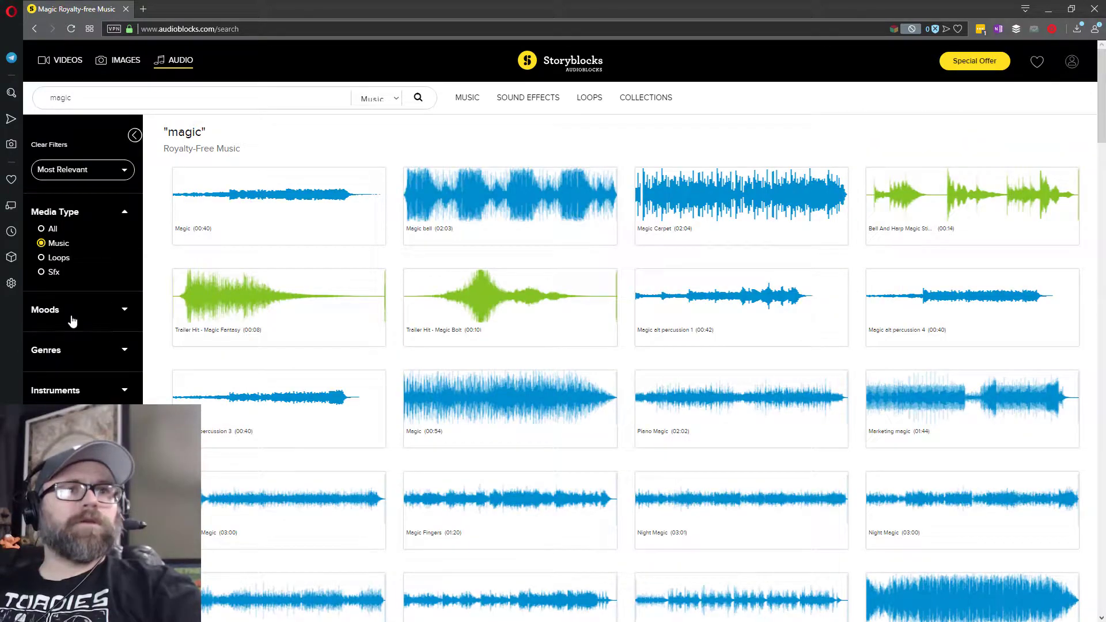
left_click(64, 359)
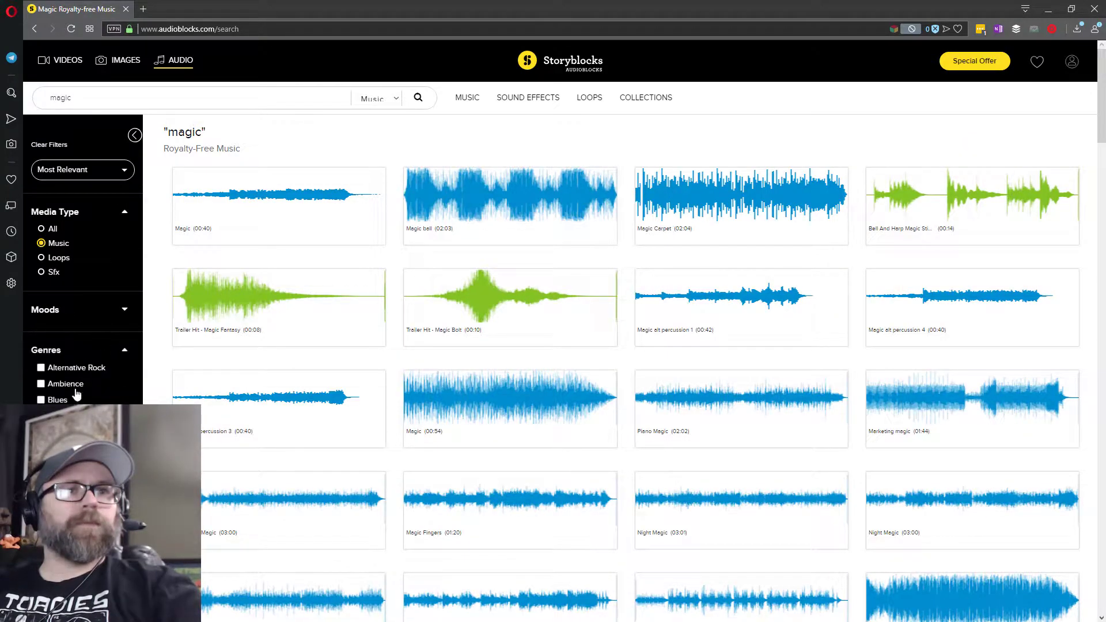
left_click(57, 416)
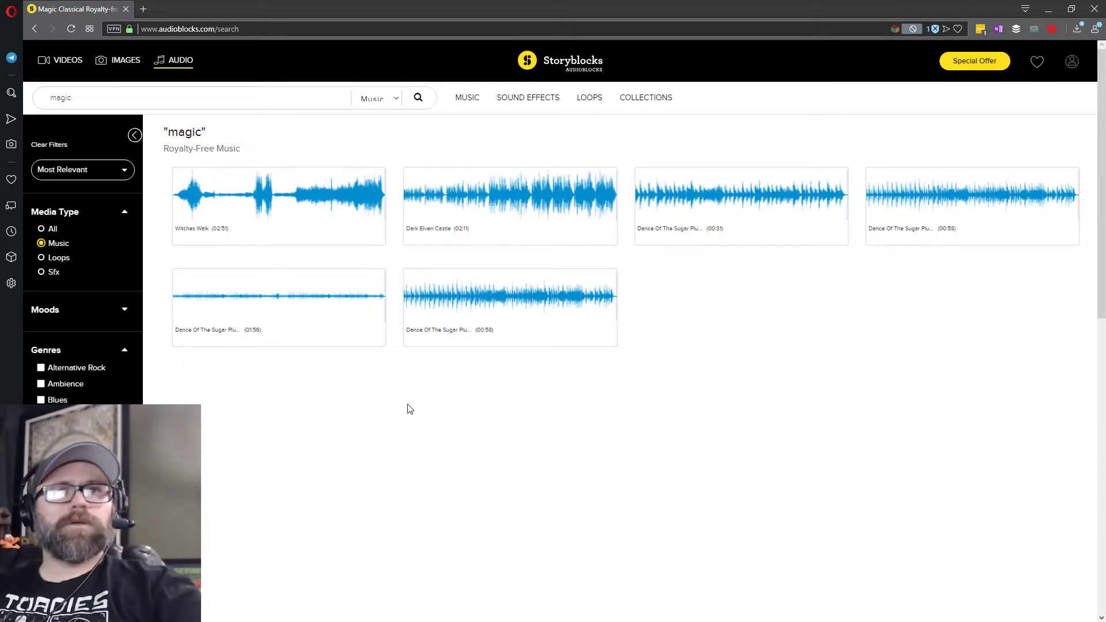
Preview the classical results and download Dark Elven Castle (02:11) as WAV.
mouse_move(380, 321)
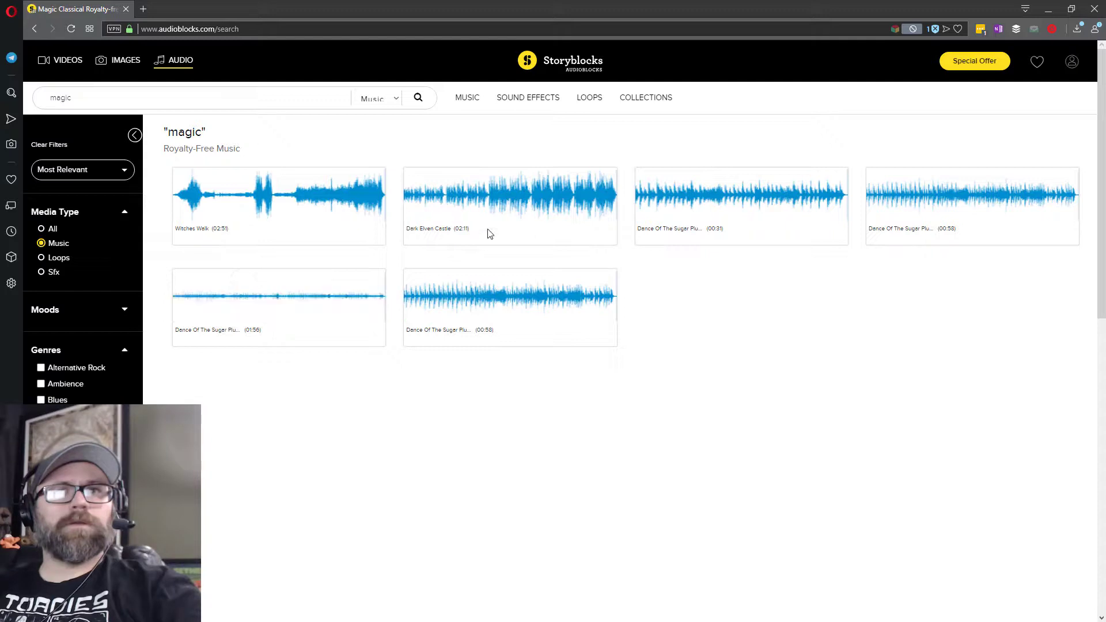
mouse_move(605, 213)
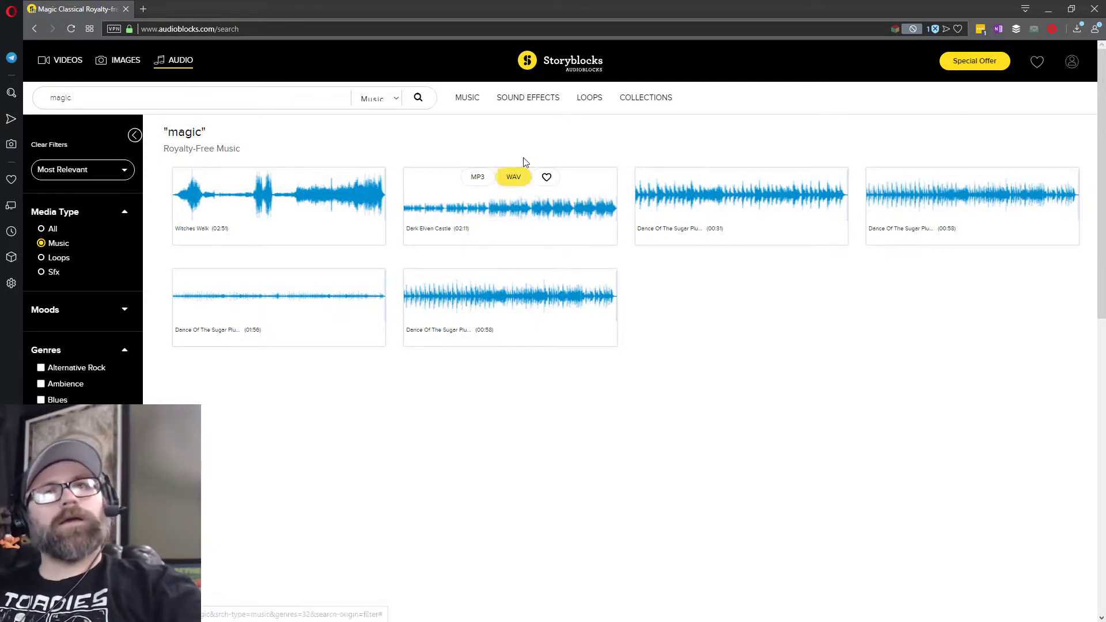
mouse_move(523, 100)
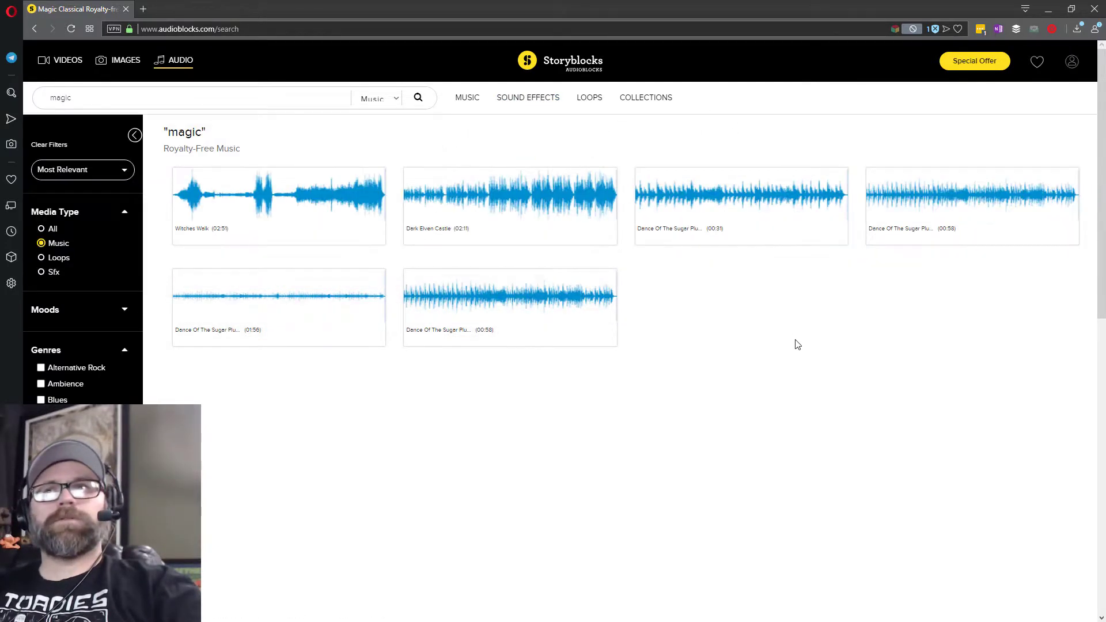
left_click(510, 180)
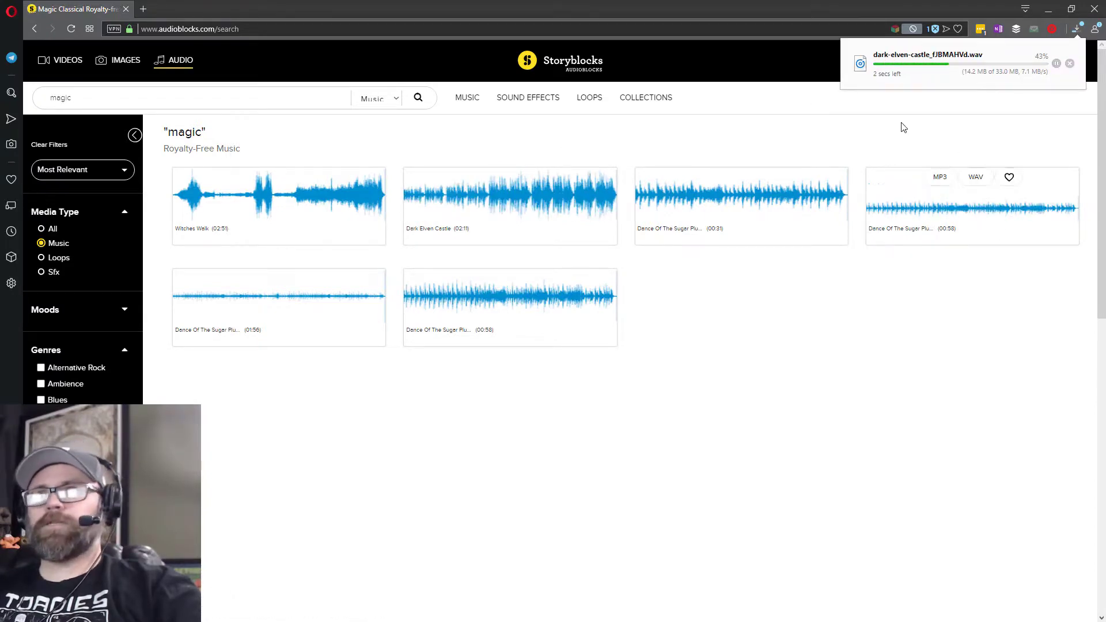
Move the downloaded dark-elven-castle WAV file from Downloads into the B010-The Prestige Stock Audio folder.
key("alt+Tab")
key("alt+Tab")
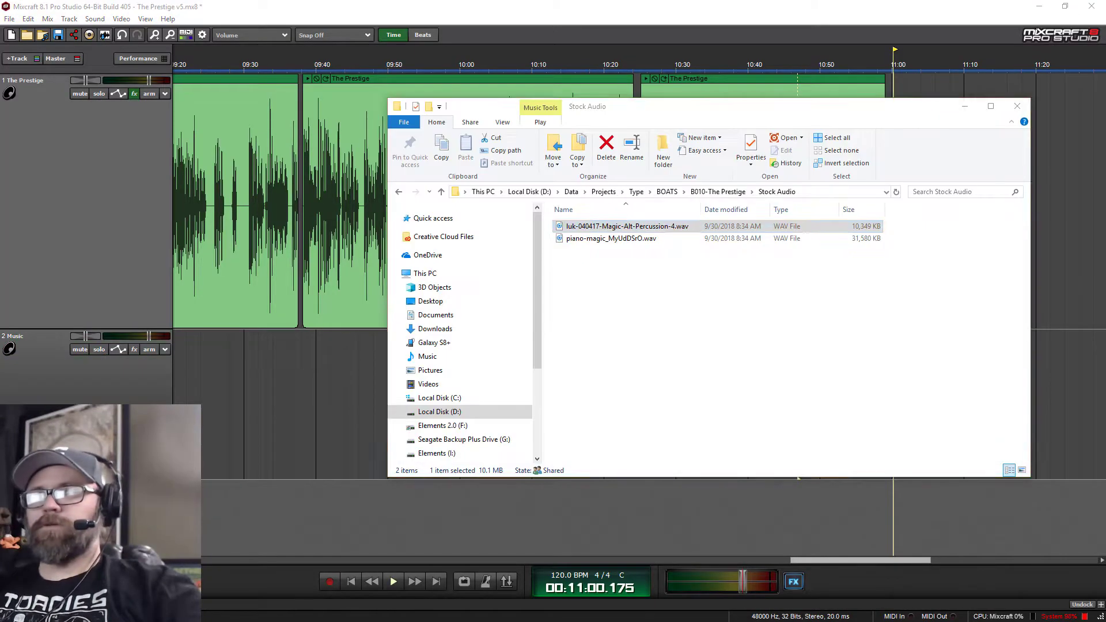
left_click(434, 328)
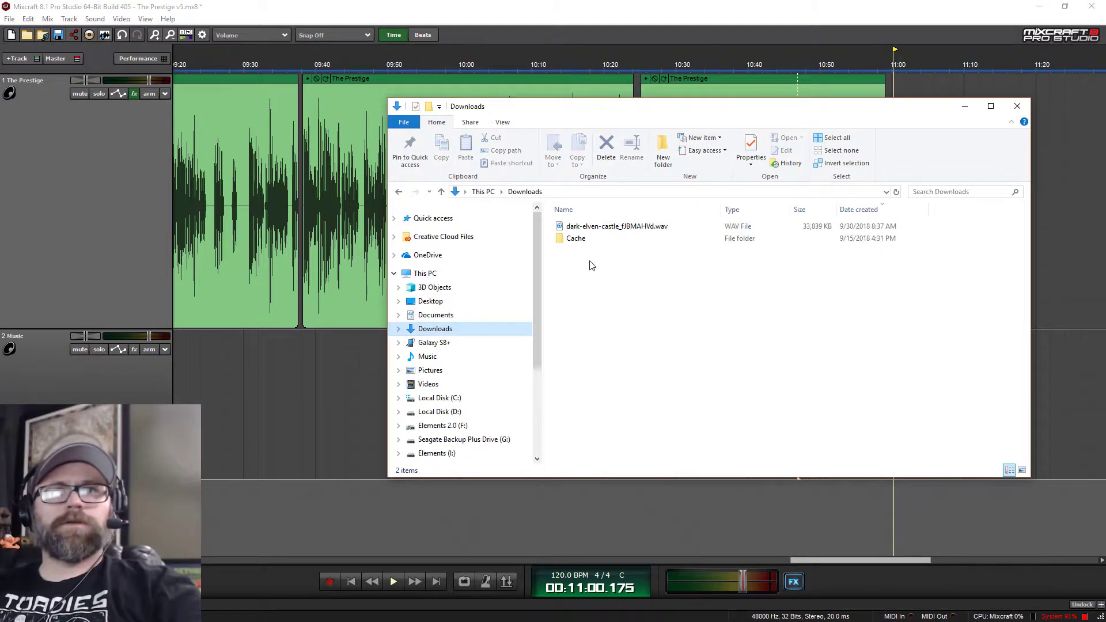
left_click(583, 227)
key("alt+Left")
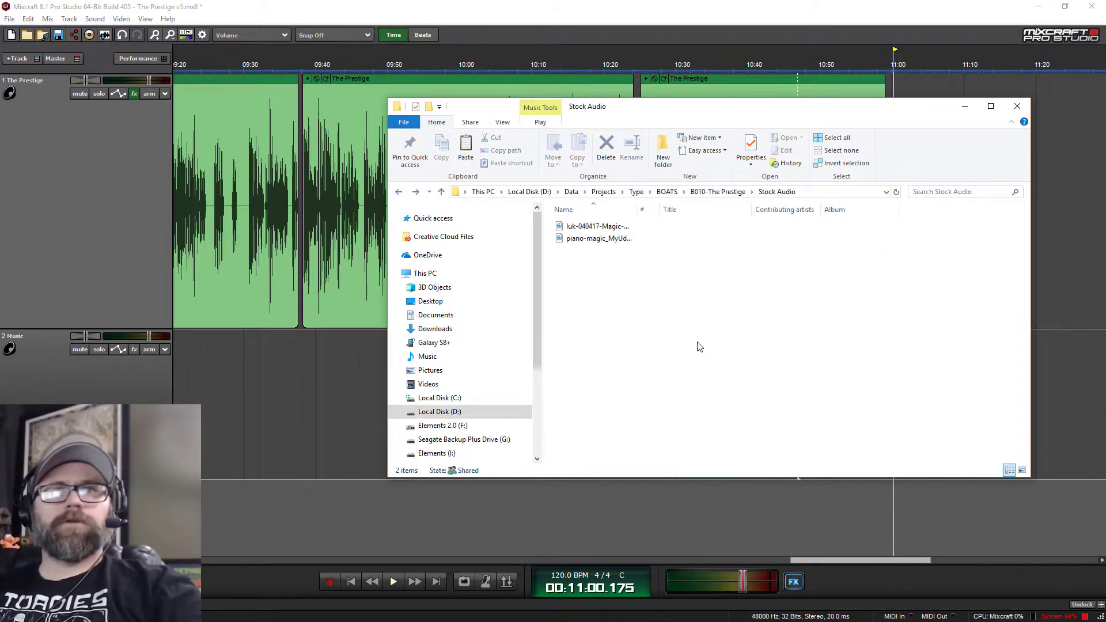
key("ctrl+v")
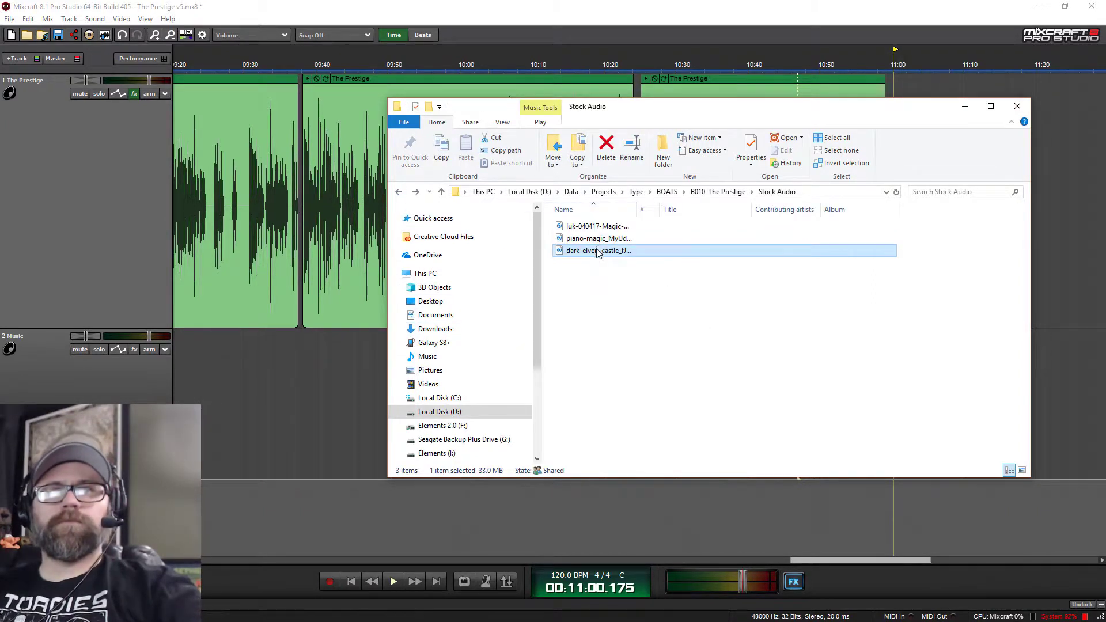
Add dark-elven-castle to the Music track, trim about 64 seconds off its start, and place it from about 10:00 to 11:07.
left_click(358, 407)
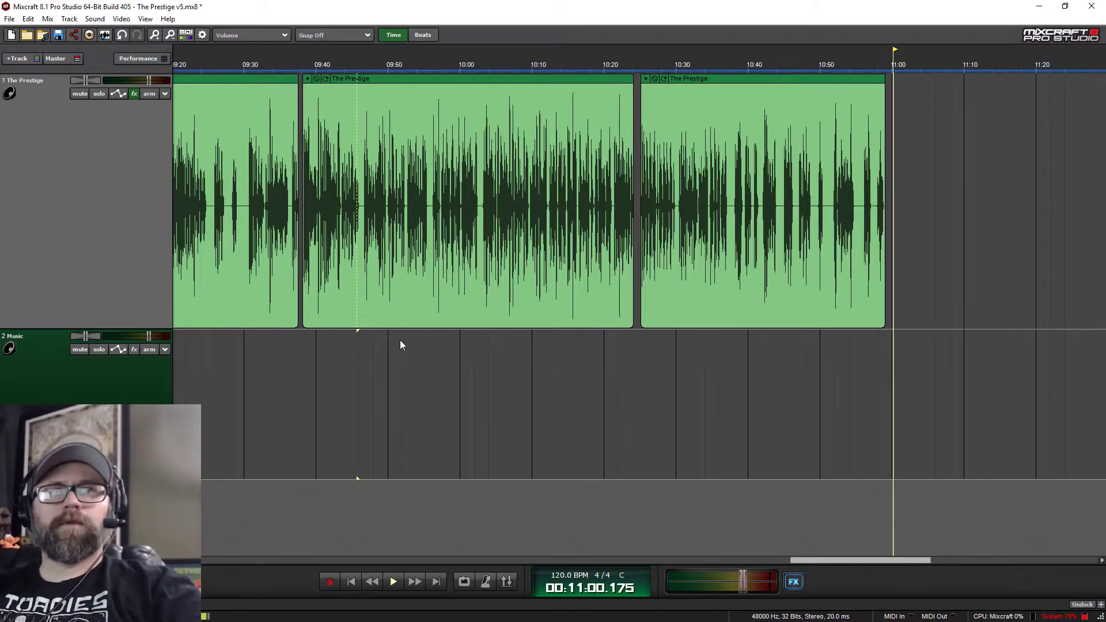
key("ctrl+v")
left_click_drag(356, 369, 820, 368)
left_click_drag(984, 337, 628, 337)
Shape the dark-elven-castle volume envelope to stay near silence until about 10:59, rise until 11:02, and end at about -3 dB.
left_click_drag(893, 409, 891, 466)
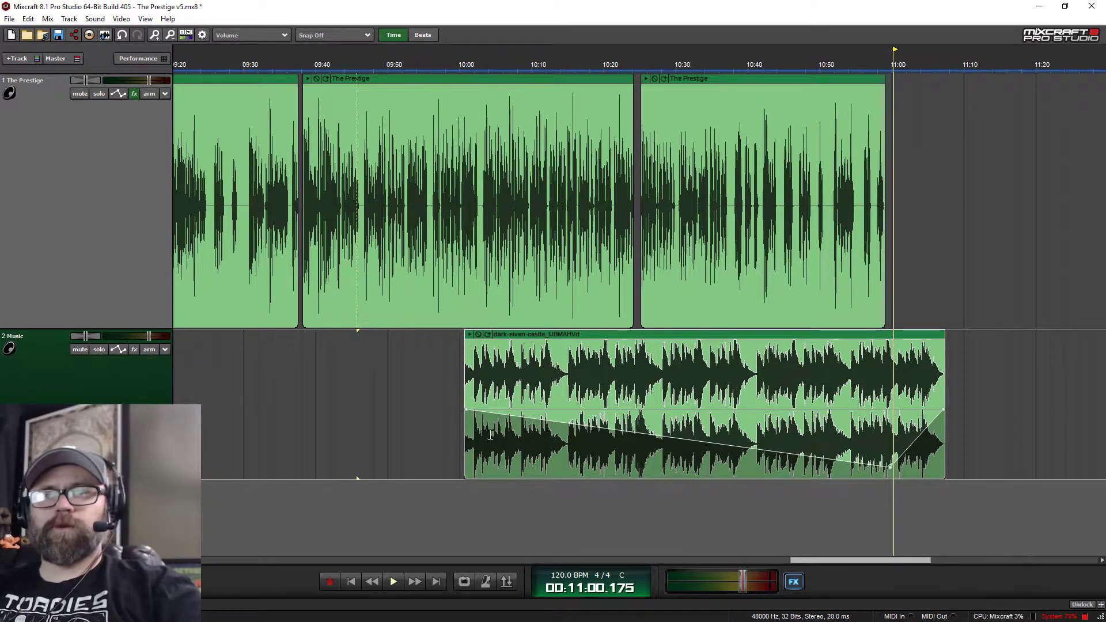
left_click_drag(464, 410, 455, 534)
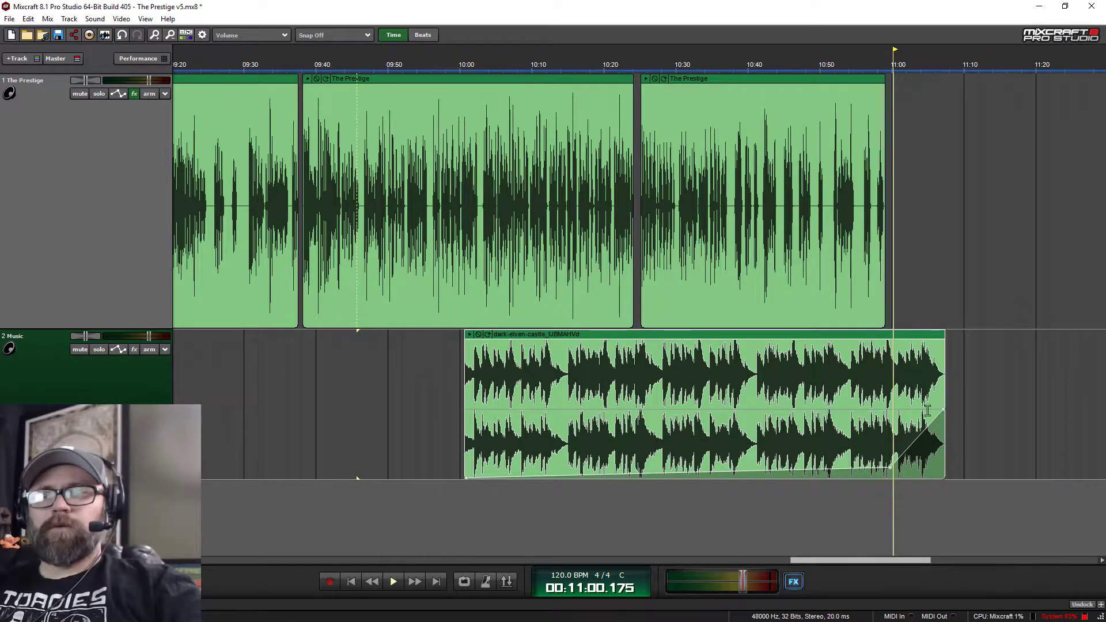
scroll(928, 410, "up", 2)
mouse_move(758, 340)
left_mouse_down()
mouse_move(768, 340)
mouse_move(748, 340)
left_mouse_up()
left_click_drag(980, 409, 980, 432)
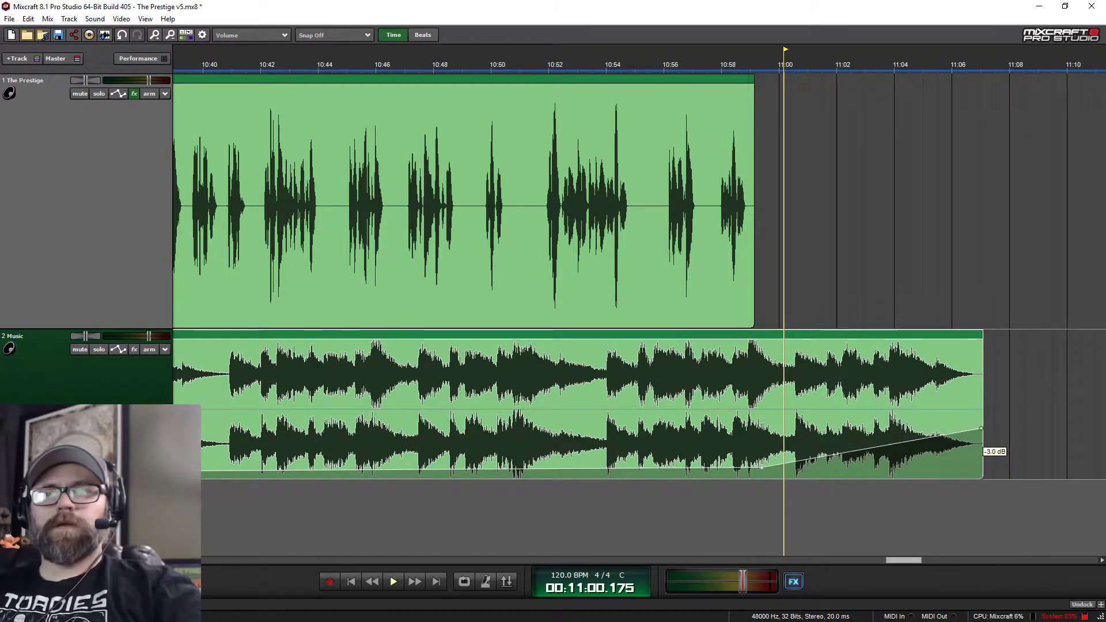
left_click_drag(893, 446, 837, 445)
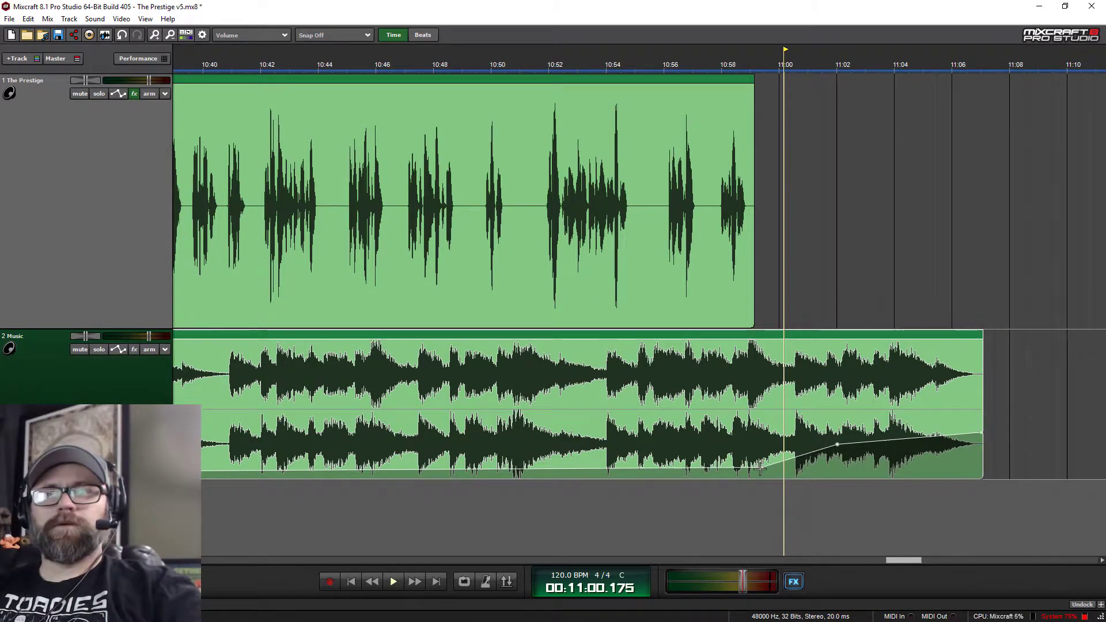
left_click_drag(760, 470, 746, 477)
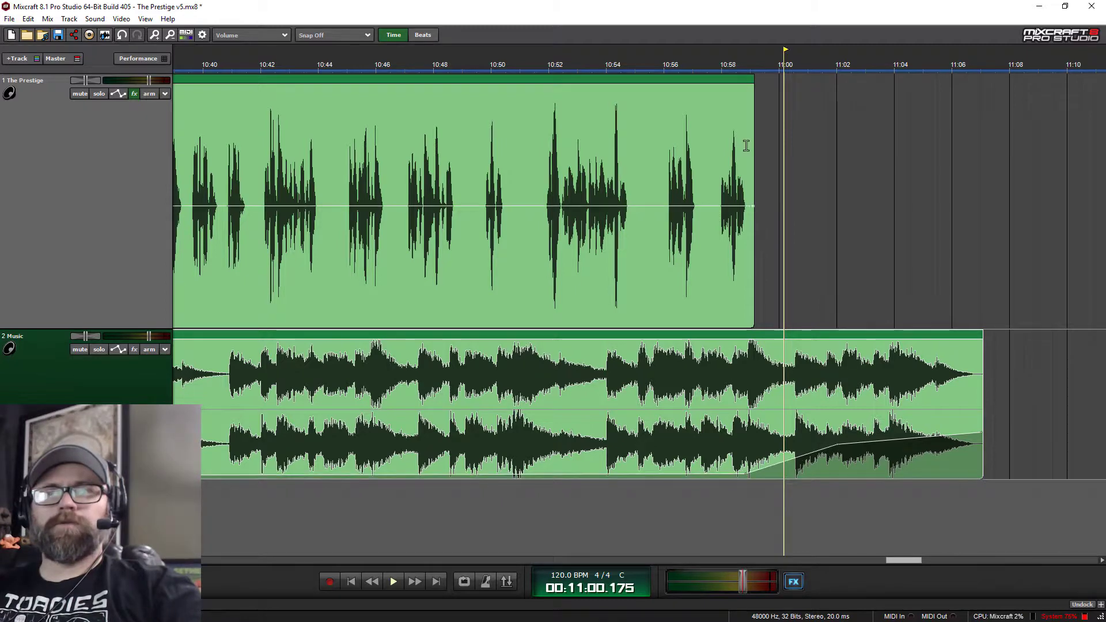
Move the dark-elven-castle clip about one second earlier to end at about 11:06, and play the transition from about 10:55.
left_click(743, 81)
left_click_drag(805, 339, 779, 340)
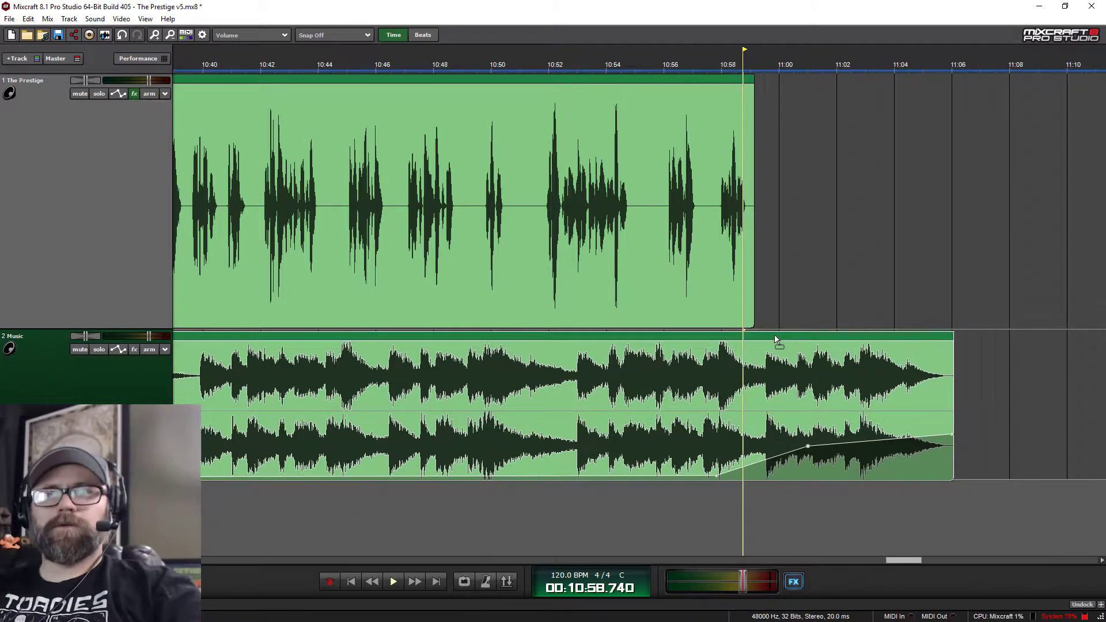
left_click(635, 68)
key("space")
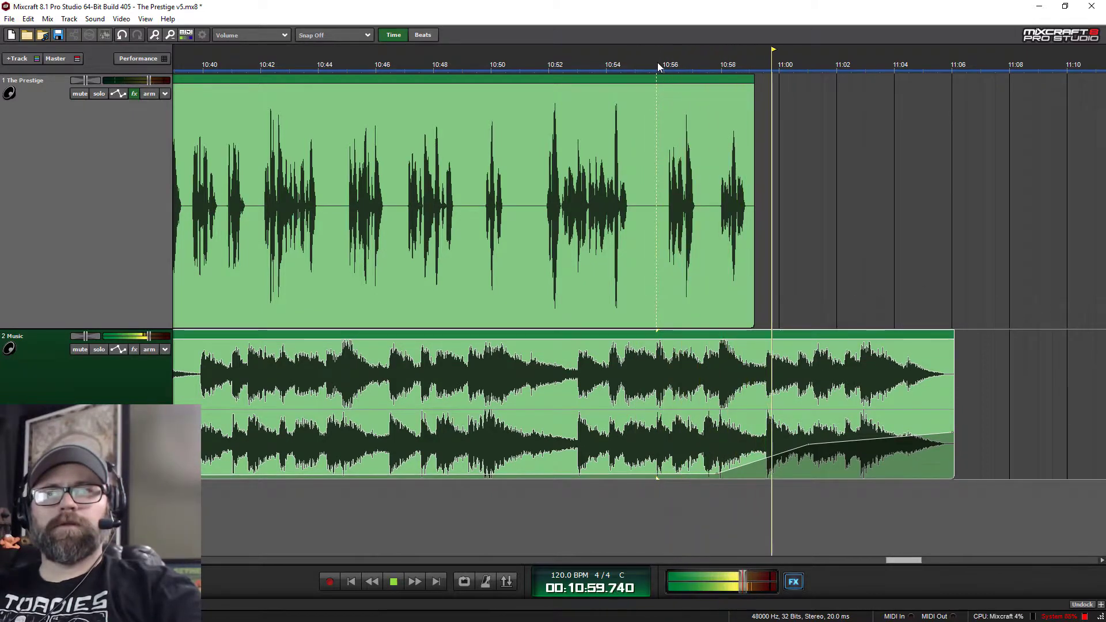
scroll(762, 343, "down", 1)
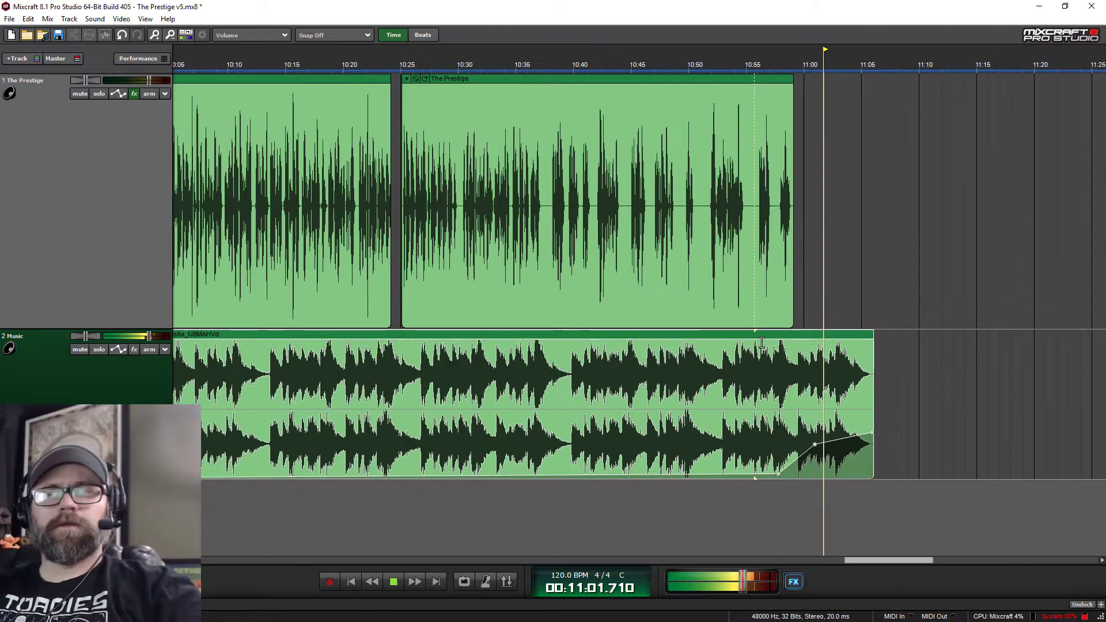
scroll(762, 343, "down", 1)
scroll(761, 343, "down", 1)
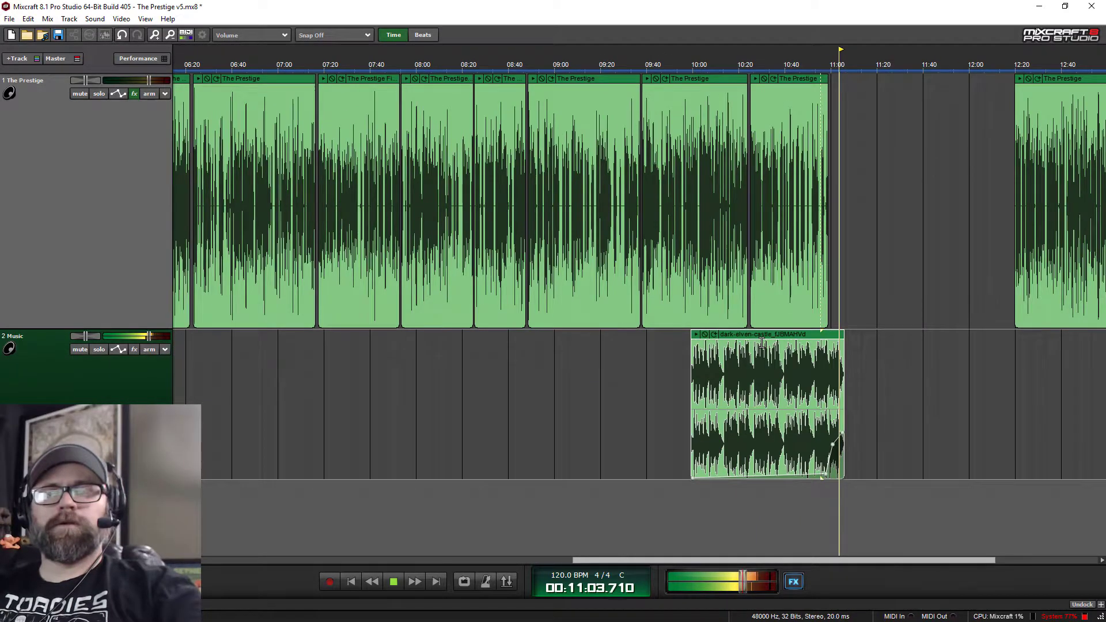
scroll(761, 343, "down", 1)
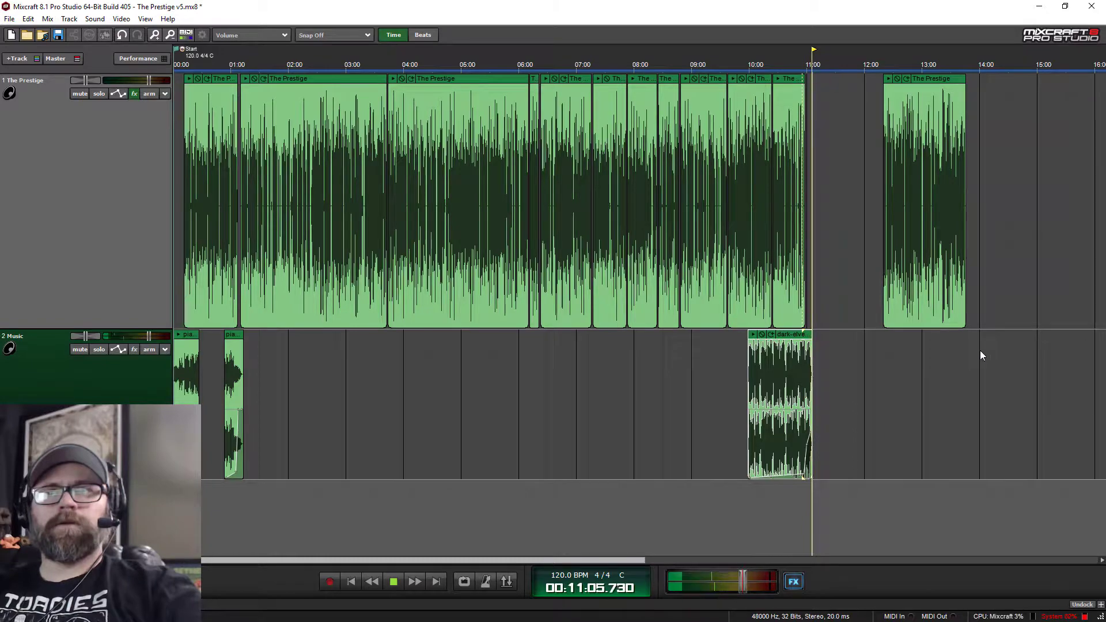
key("space")
Move the last voice clip earlier to start at about 11:04.7, overlapping the tail of the dark-elven-castle music.
scroll(957, 239, "up", 2)
left_click_drag(762, 85, 432, 85)
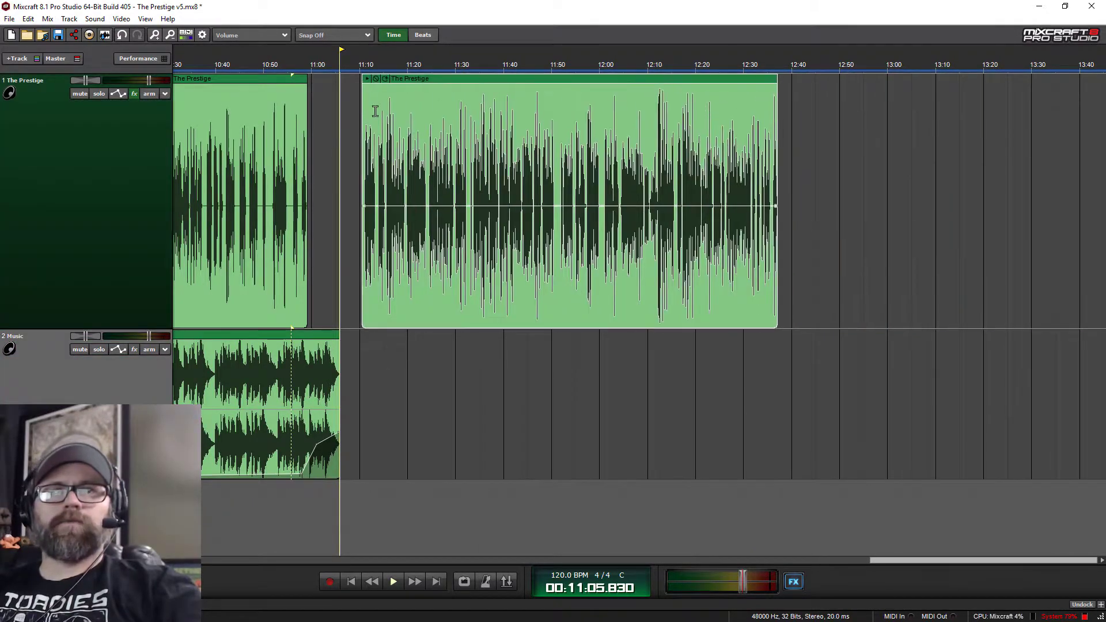
scroll(460, 203, "up", 2)
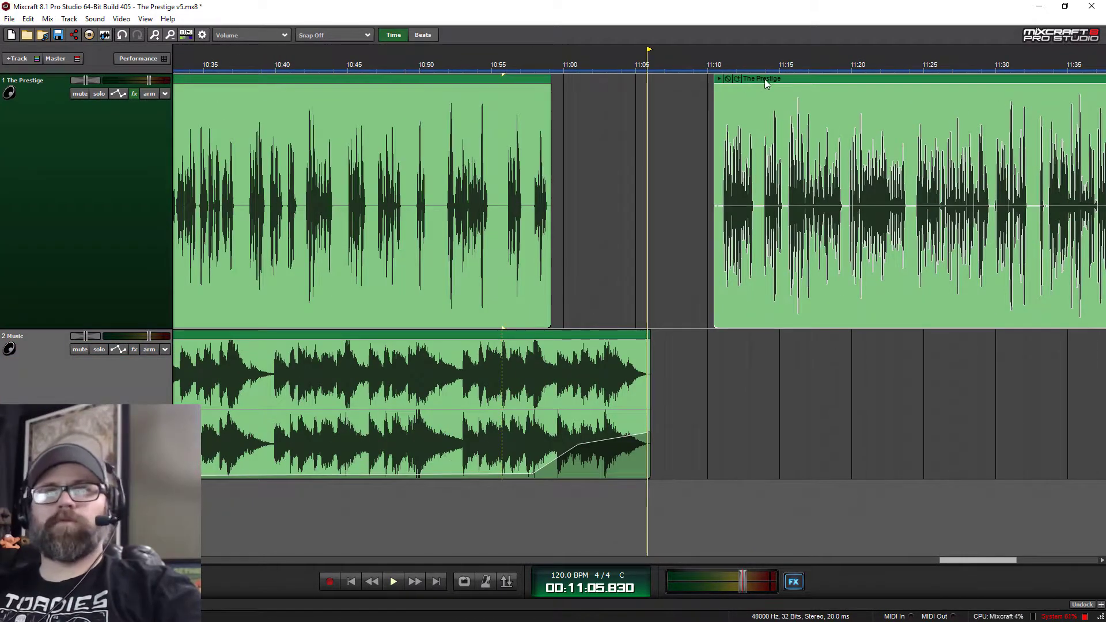
left_click_drag(765, 78, 673, 78)
scroll(588, 163, "up", 2)
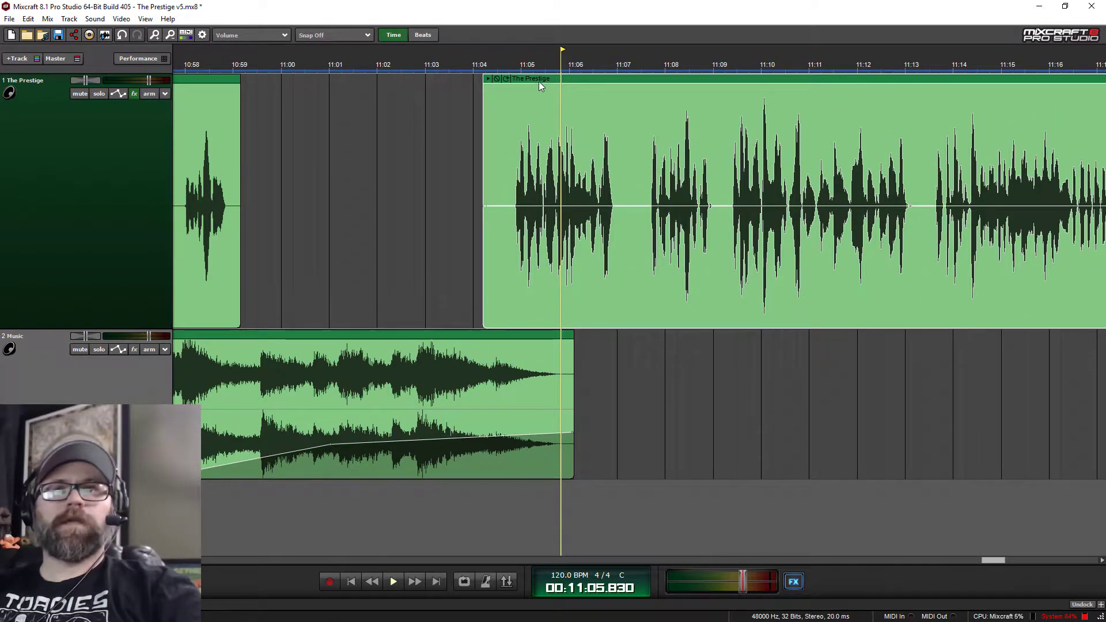
left_click_drag(538, 82, 563, 81)
Play back the music's ending into the last voice clip, starting from about 11:04.
left_click(474, 64)
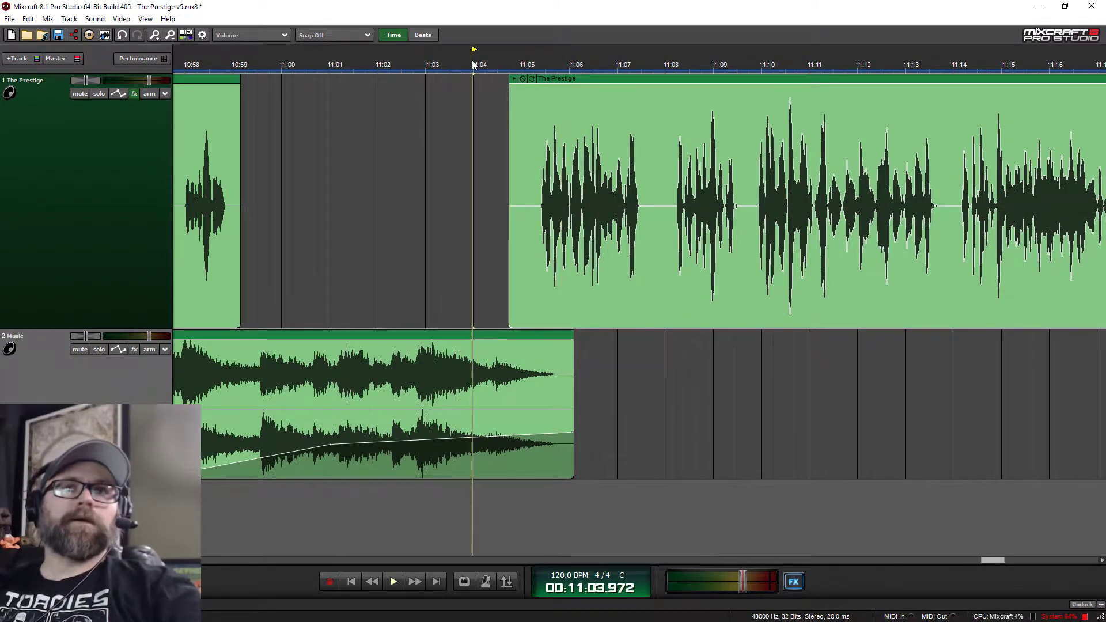
key("space")
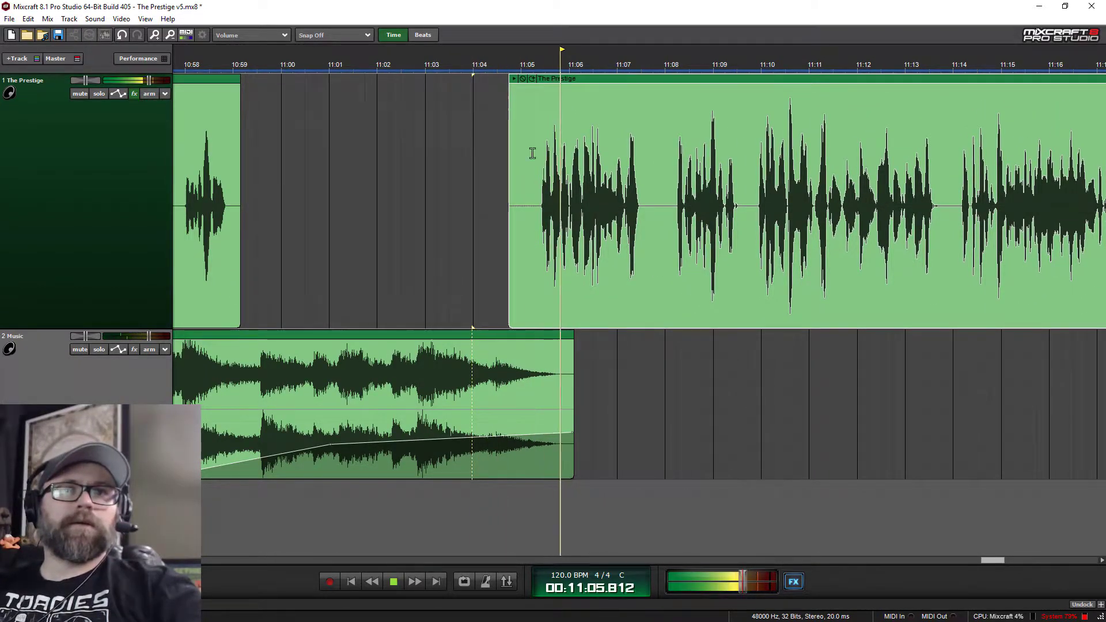
scroll(717, 372, "down", 3)
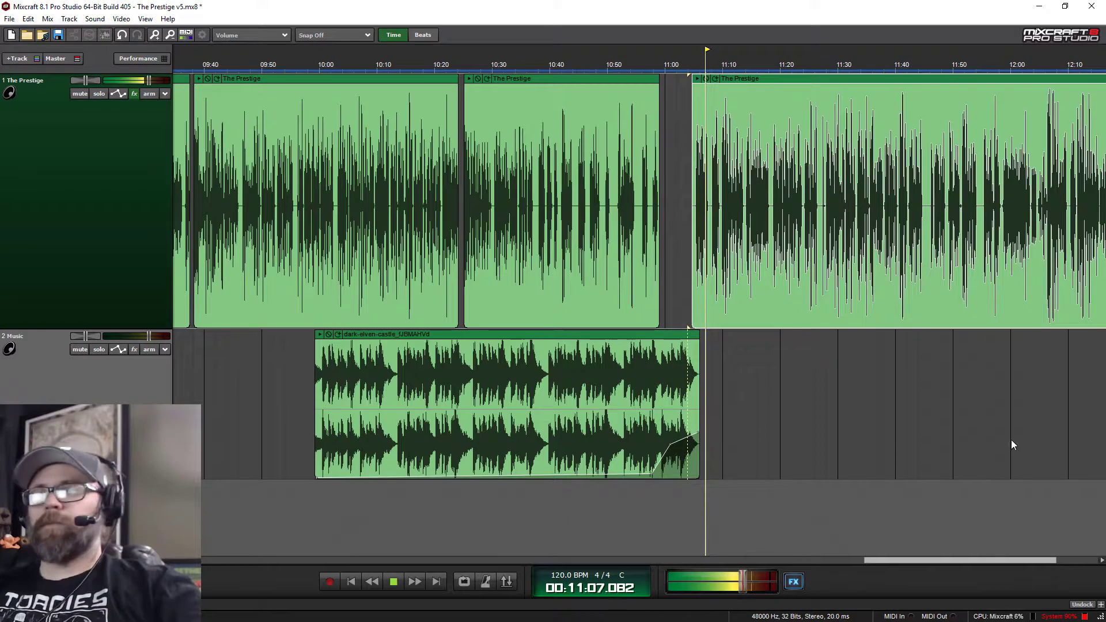
key("space")
Switch to Storyblocks, search music for "enigmatic" without the Classical filter, and download Enigmatic Piano Cue (00:30) as WAV.
key("alt+Tab")
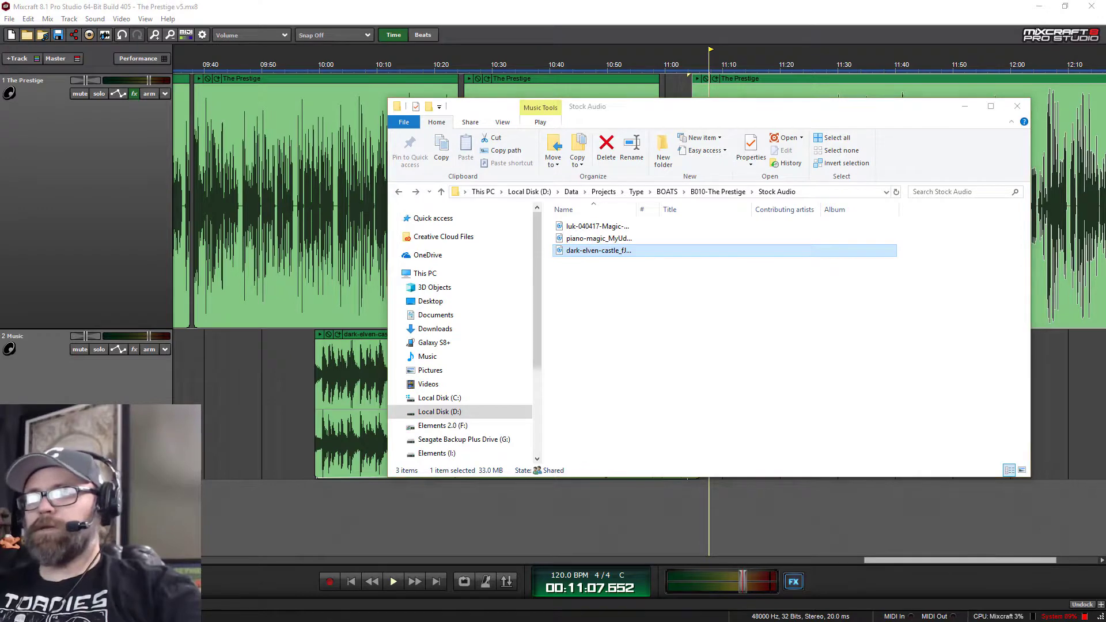
key("alt+Tab")
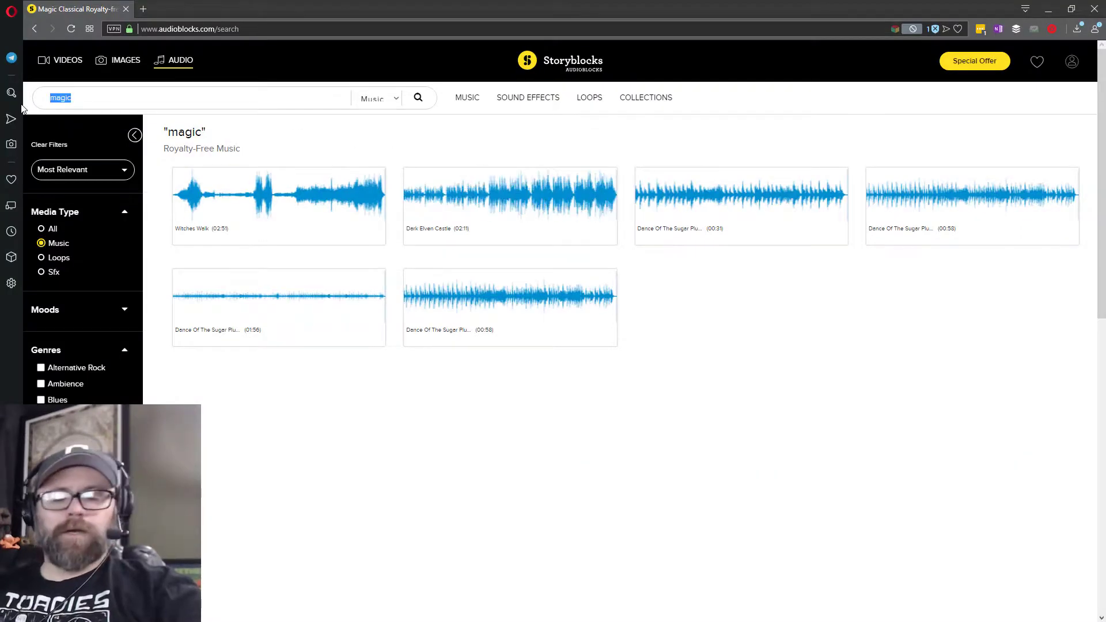
type("en")
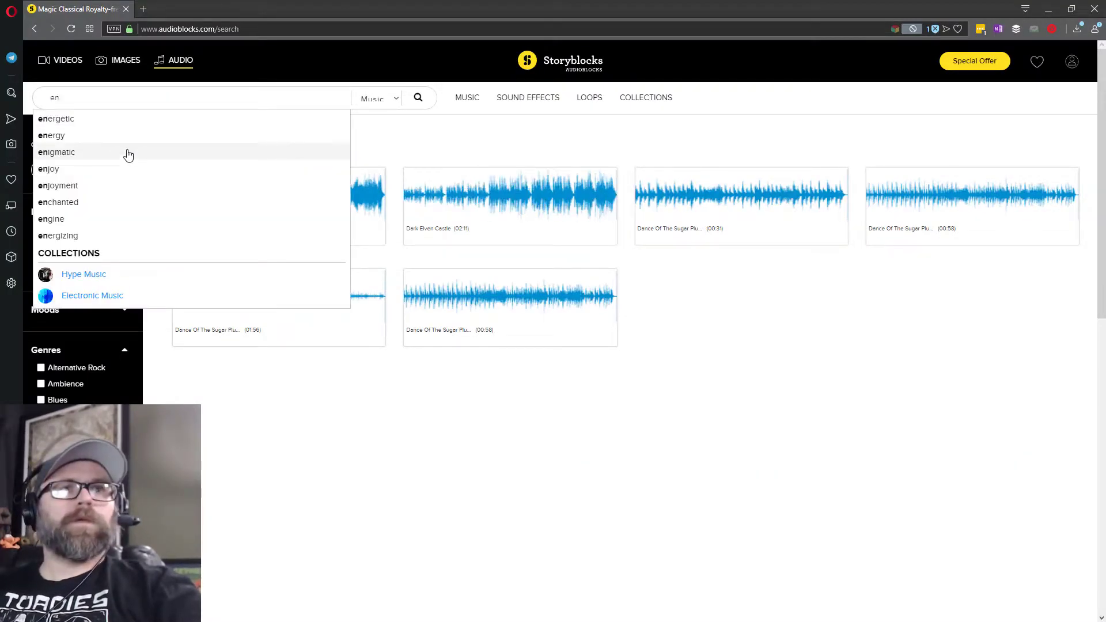
left_click(128, 152)
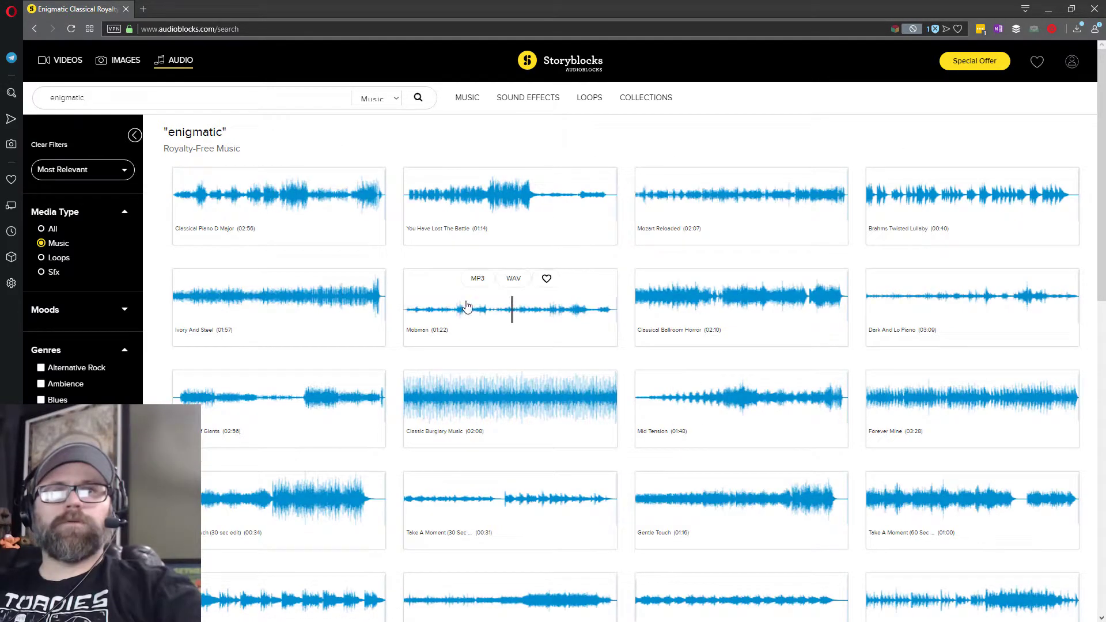
key("Return")
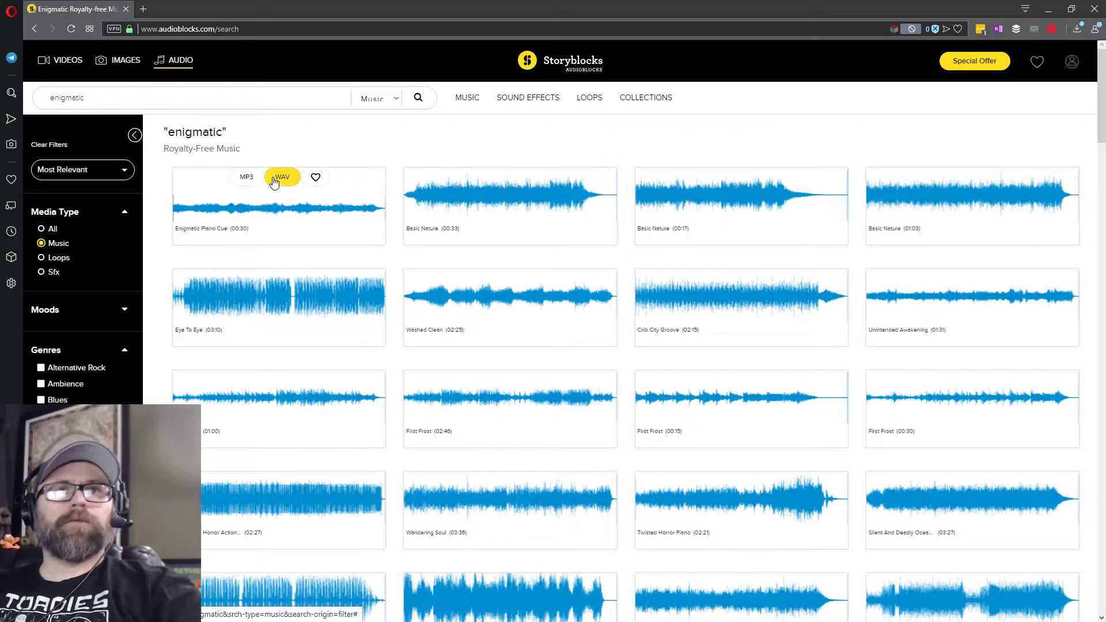
left_click(1048, 9)
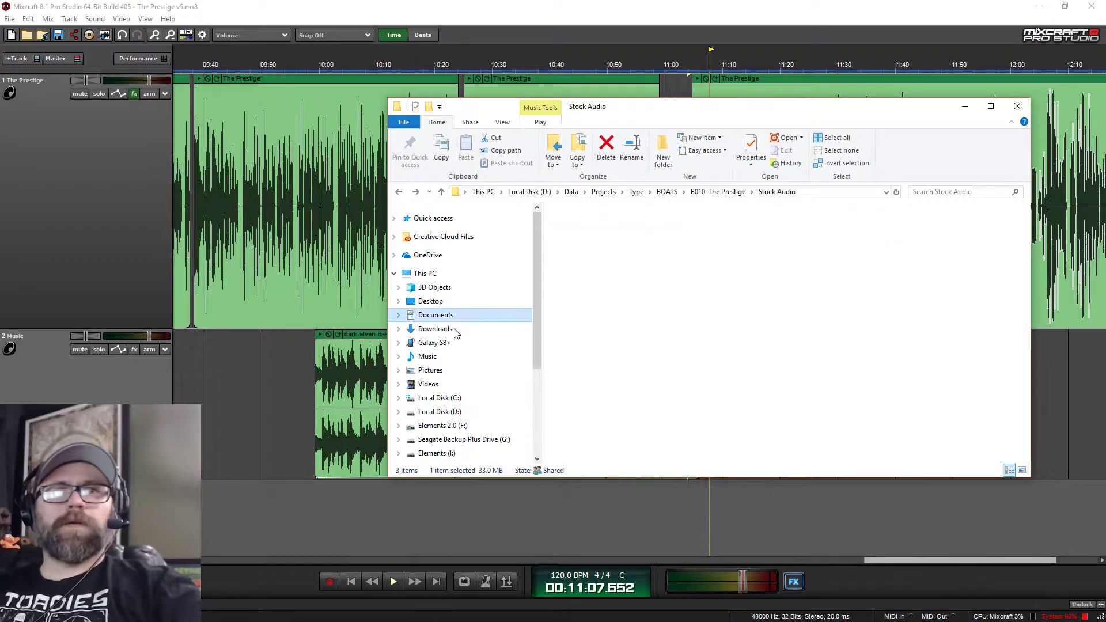
left_click(451, 330)
left_click(591, 229)
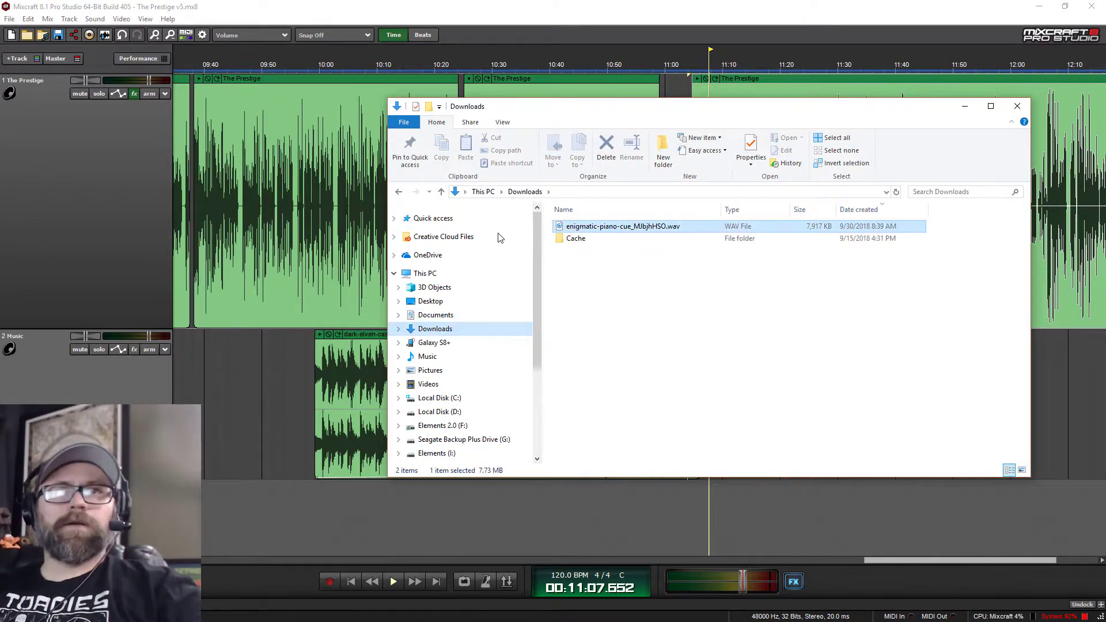
left_click(399, 192)
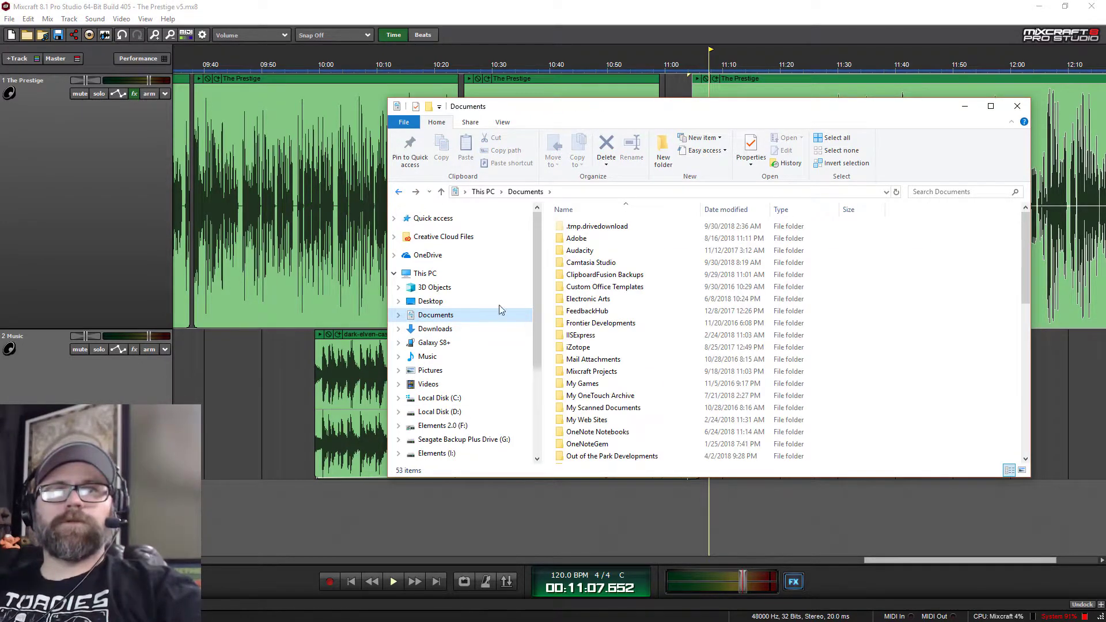
scroll(605, 420, "down", 11)
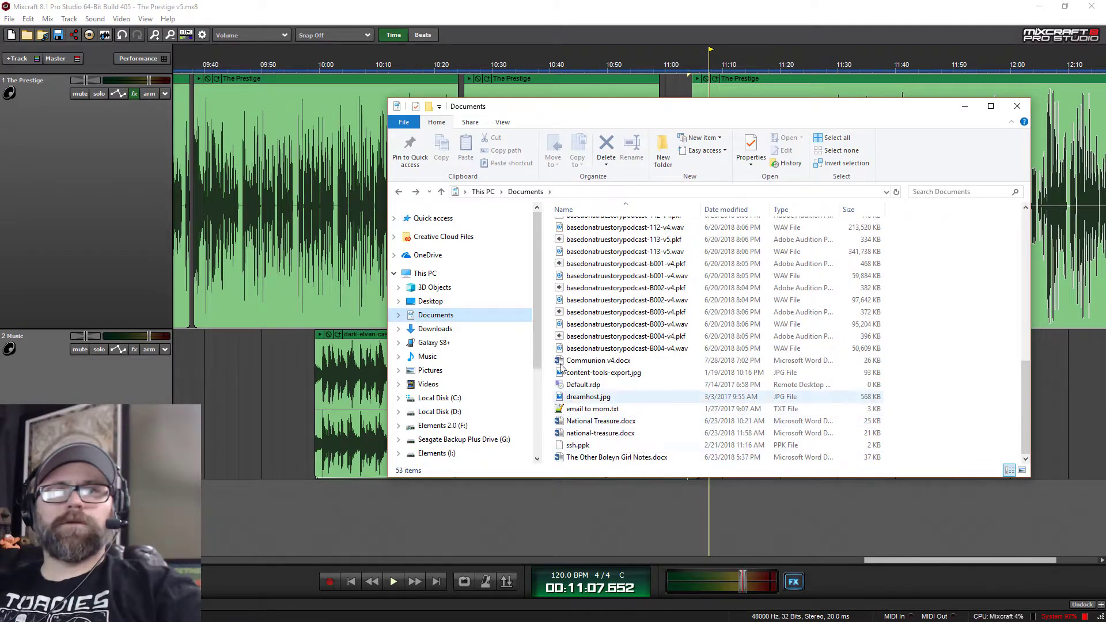
scroll(561, 368, "up", 10)
left_click(398, 191)
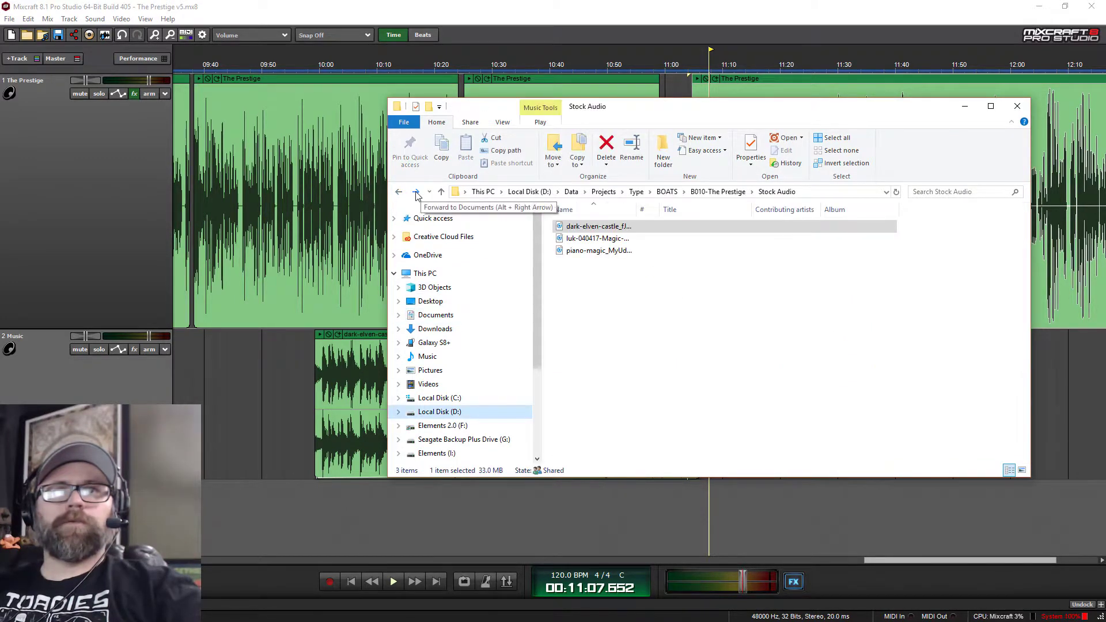
Download the Enigmatic Piano Cue WAV from Storyblocks again, and delete the duplicate (1) copy from the Downloads folder.
key("alt+Tab")
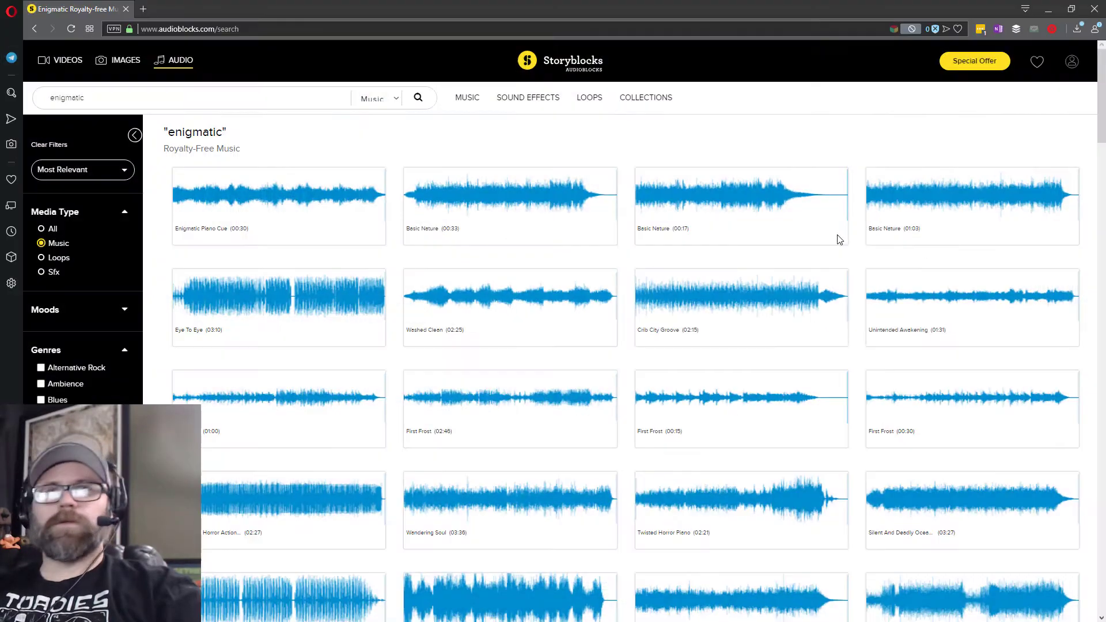
left_click(282, 176)
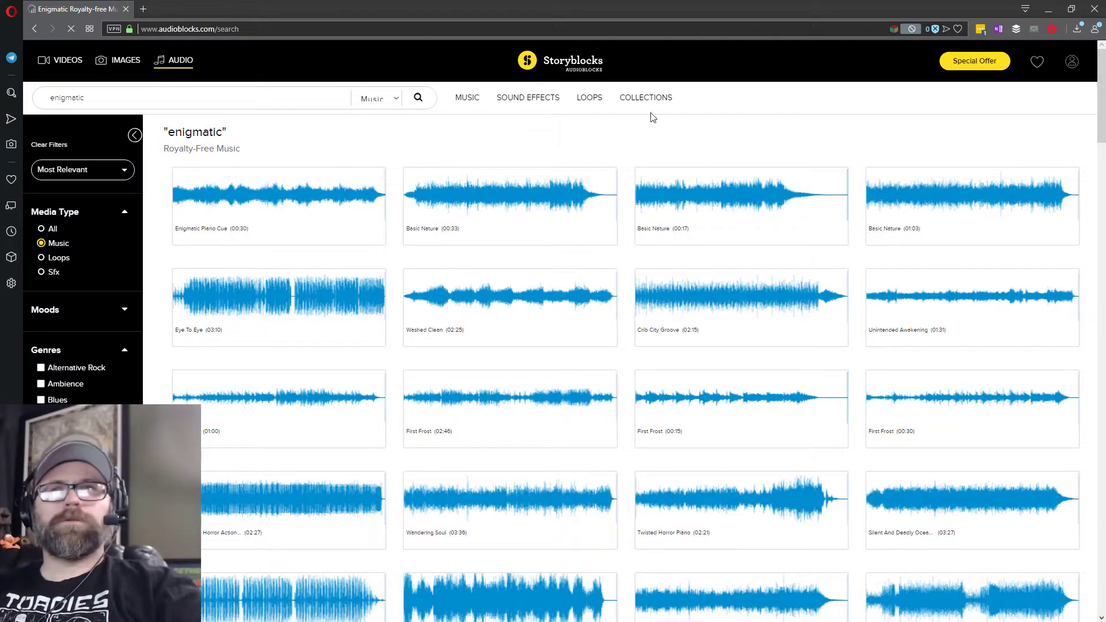
key("alt+Tab")
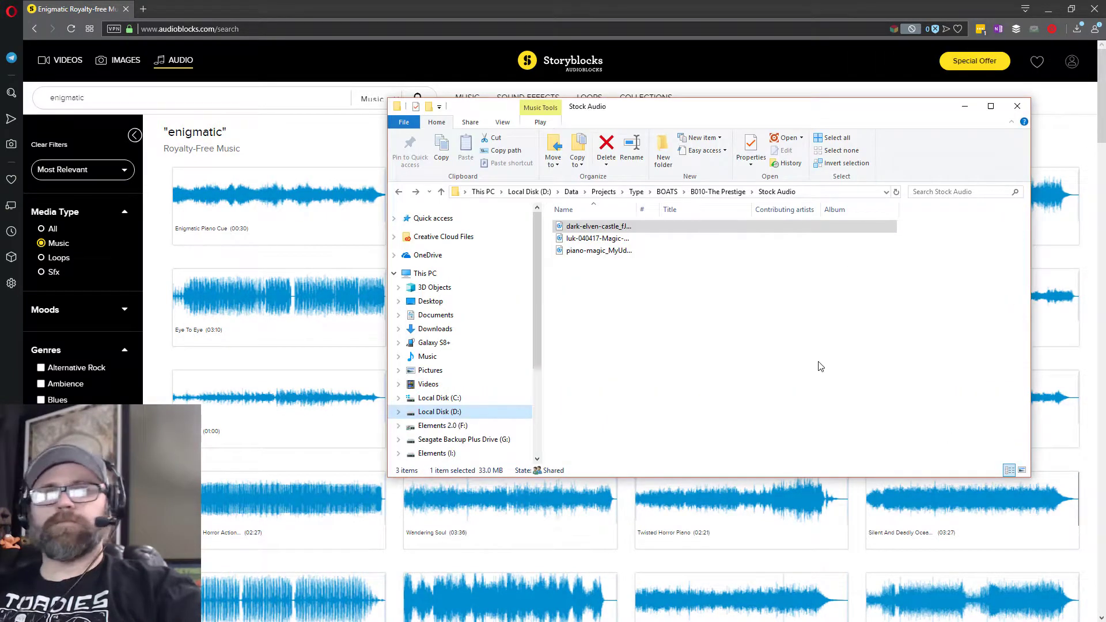
left_click(457, 330)
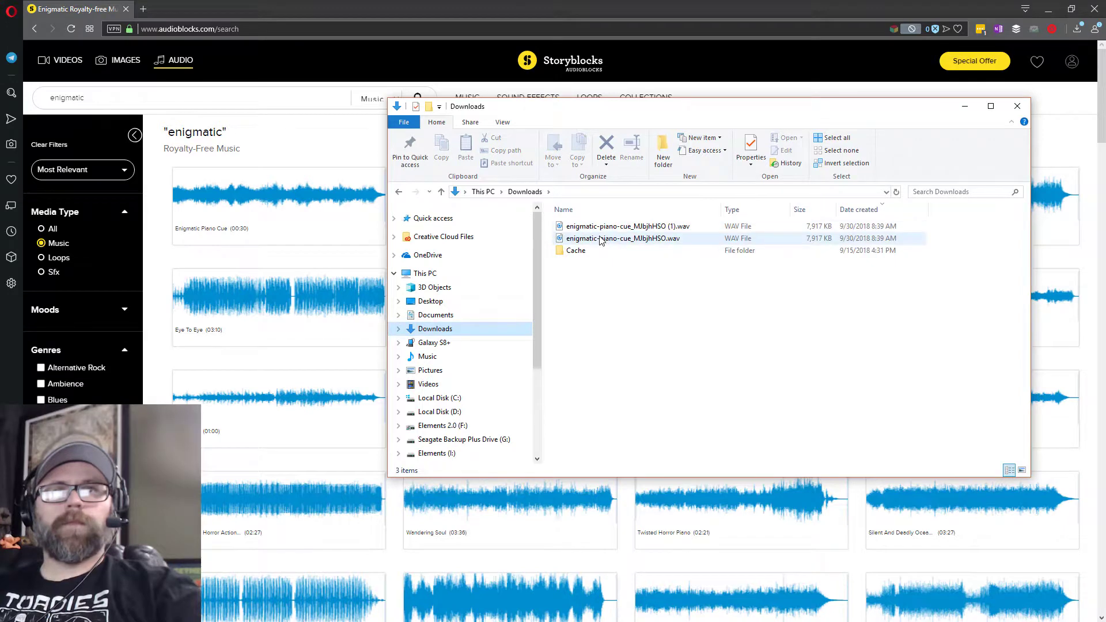
left_click(604, 241)
left_click(605, 227)
key("Delete")
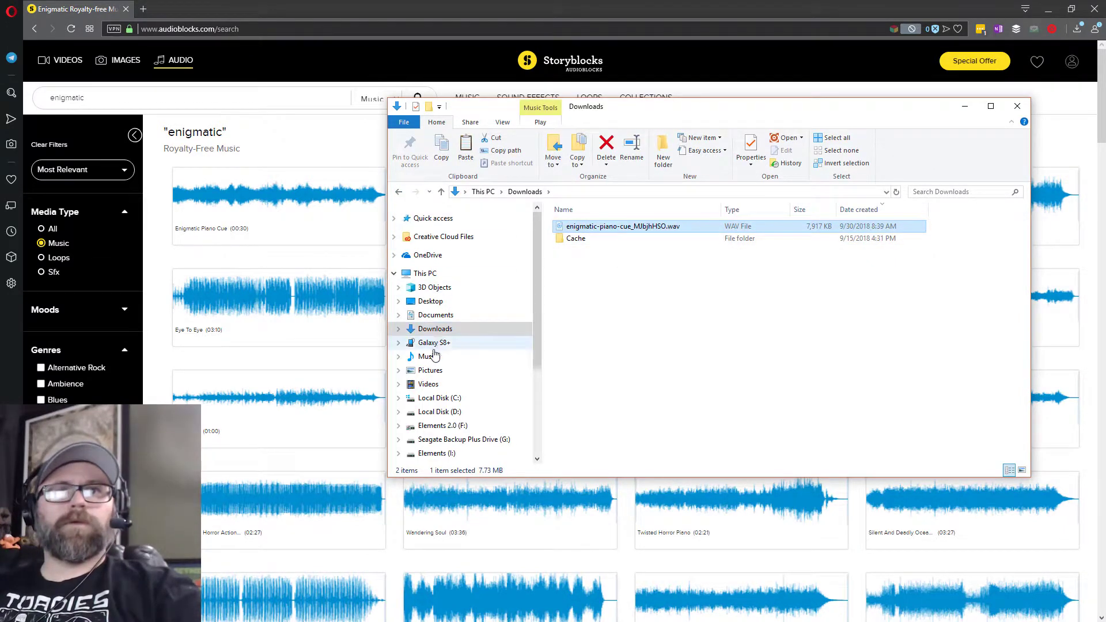
Move the enigmatic-piano-cue WAV from Downloads into the B010-The Prestige Stock Audio folder, and minimize the browser.
left_click(394, 217)
left_click(429, 245)
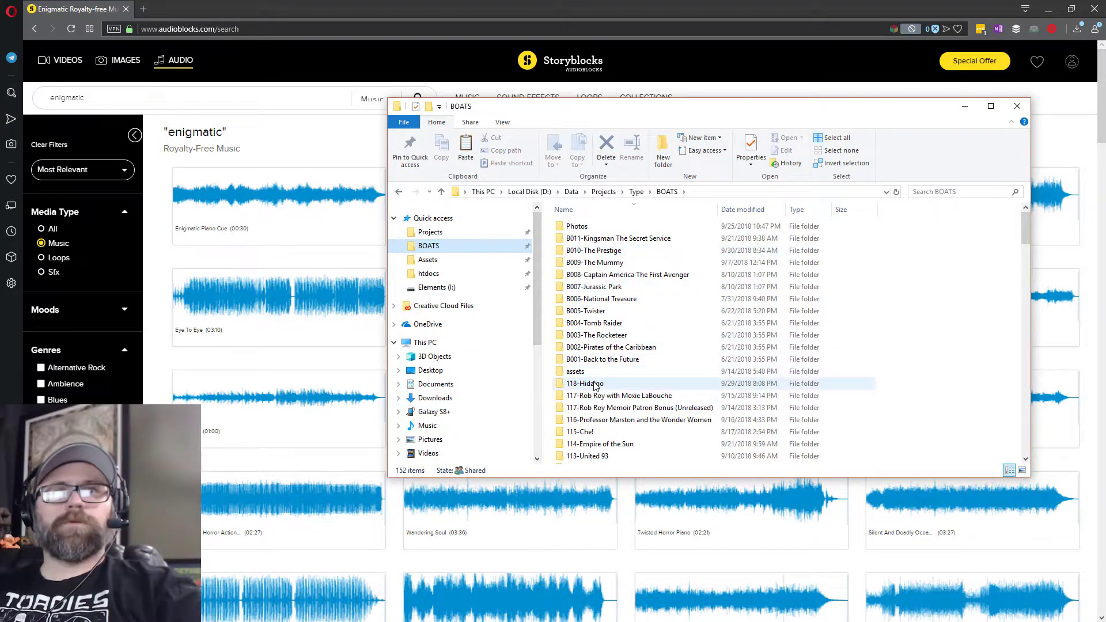
double_click(593, 250)
double_click(593, 227)
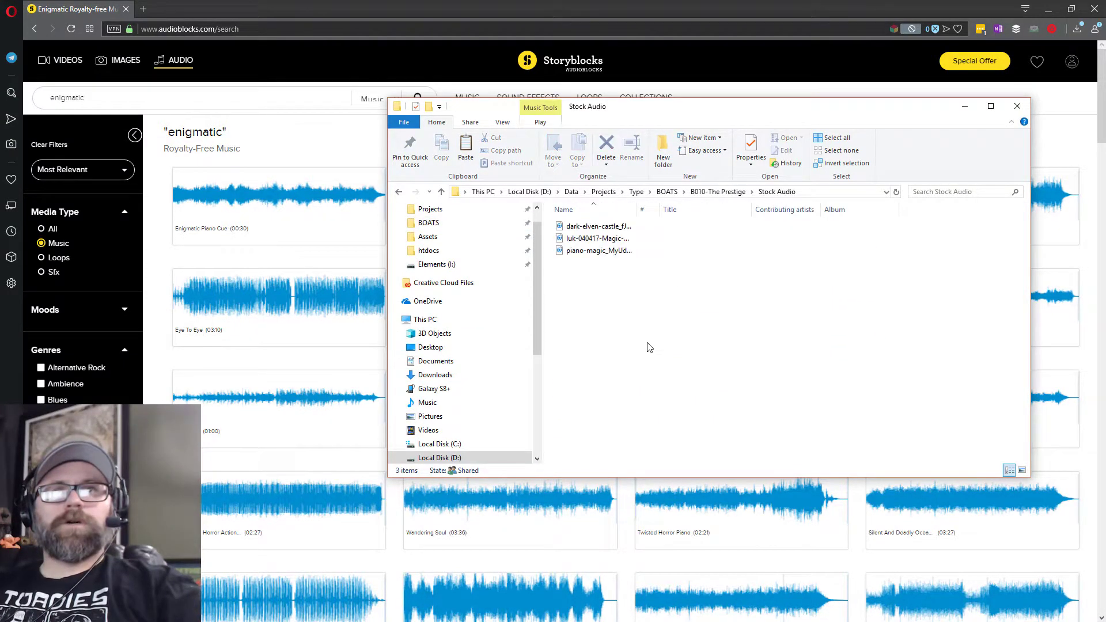
key("ctrl+v")
left_click(1048, 9)
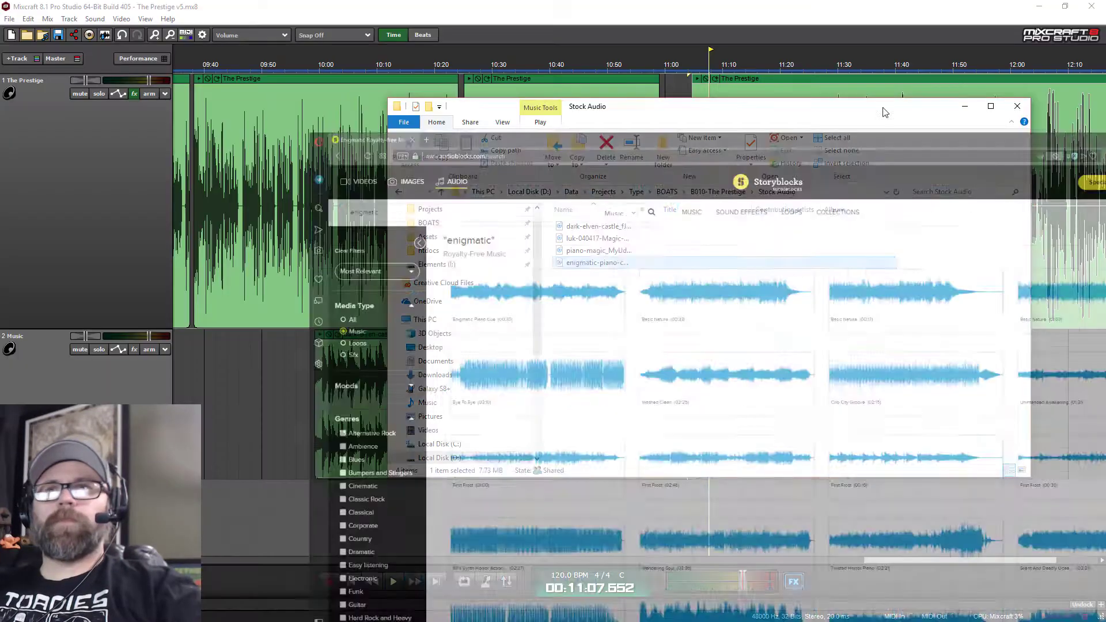
Add the enigmatic-piano-cue WAV from the Stock Audio folder to the Music track, and set its start and end volume points to -25.
left_click_drag(614, 106, 1065, 117)
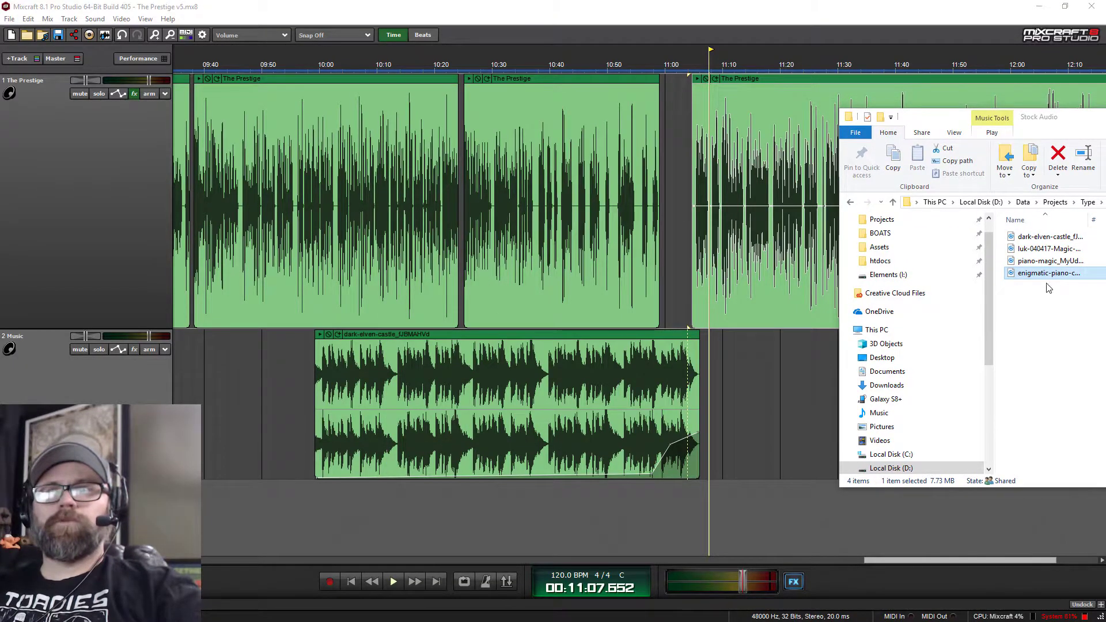
left_click_drag(1048, 273, 804, 392)
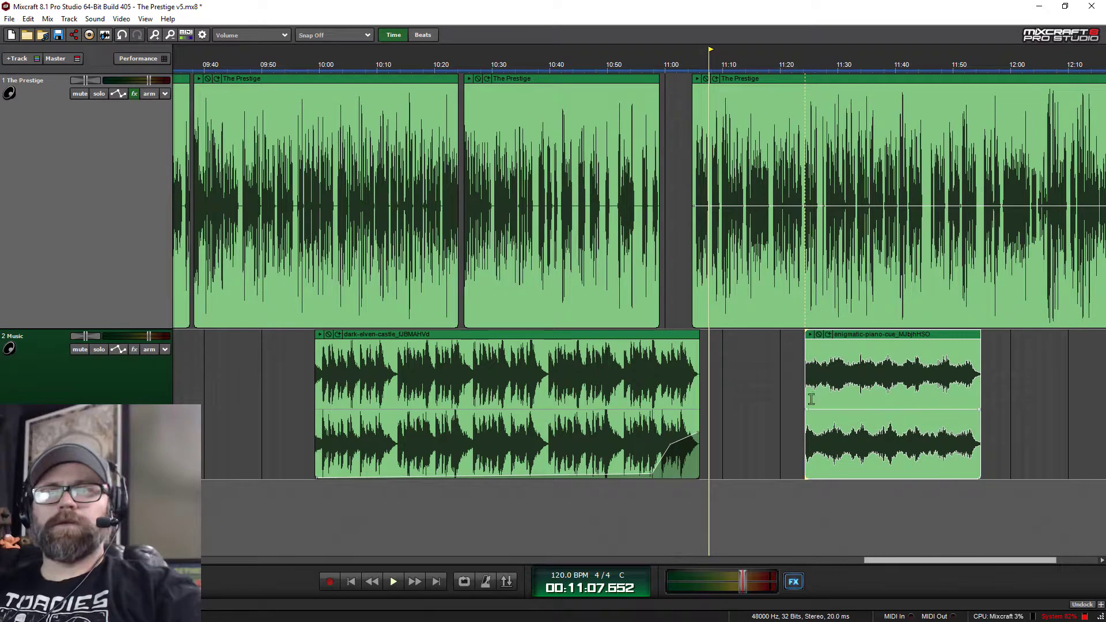
right_click(806, 408)
left_click(824, 418)
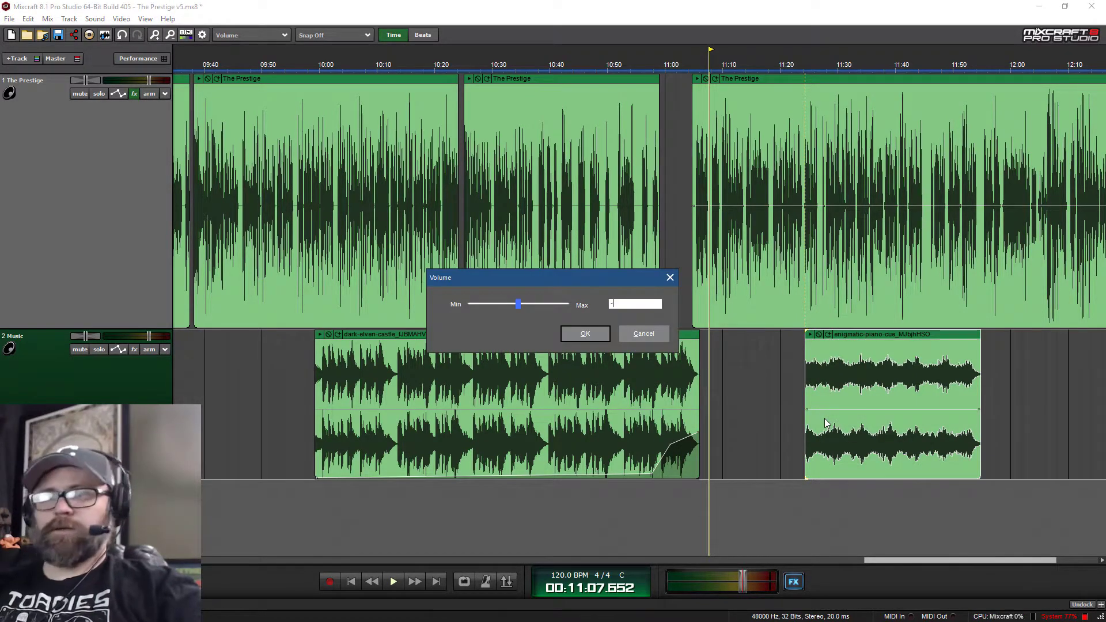
key("Return")
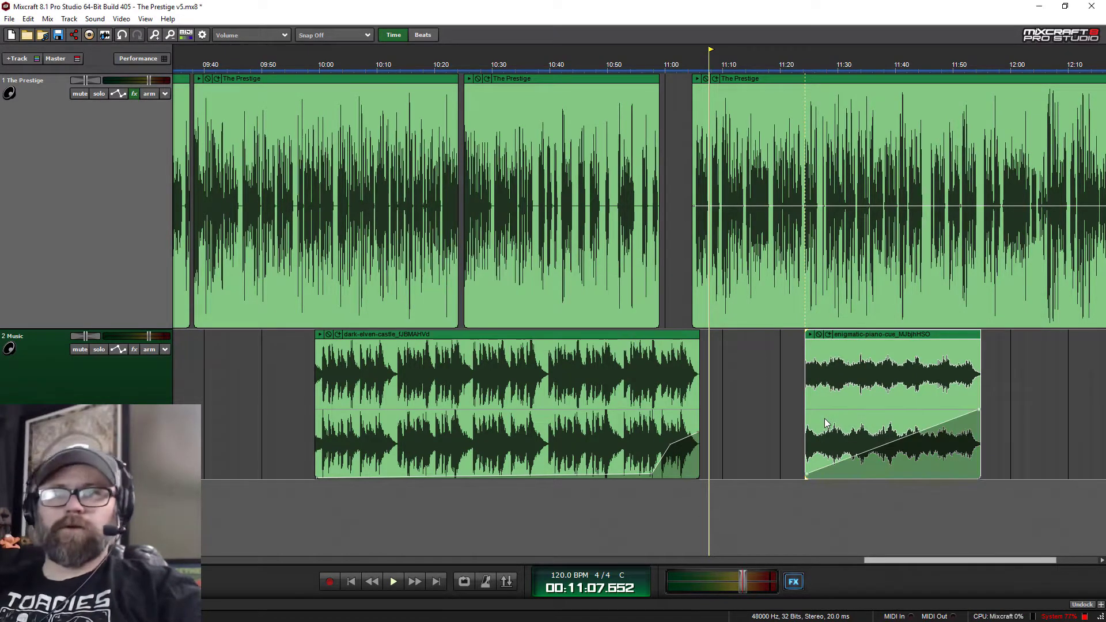
right_click(980, 410)
left_click(990, 417)
type("-25")
key("Return")
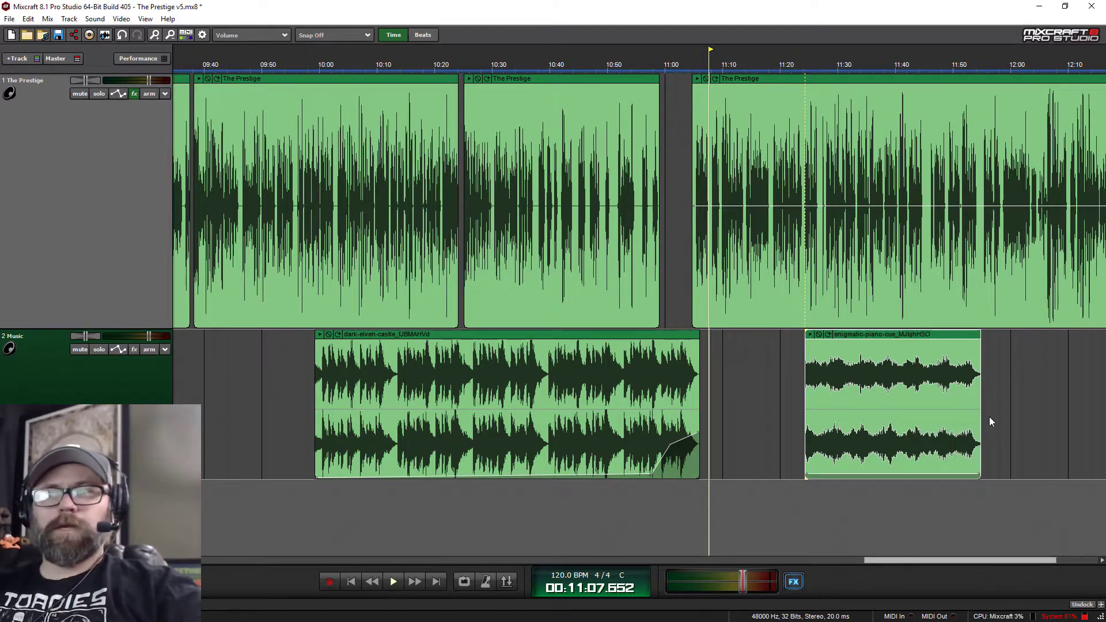
Copy the enigmatic piano cue clip and paste the duplicate on the Music track at about 12:03.5.
scroll(875, 381, "right", 3)
left_click(727, 335)
key("ctrl+c")
left_click(830, 375)
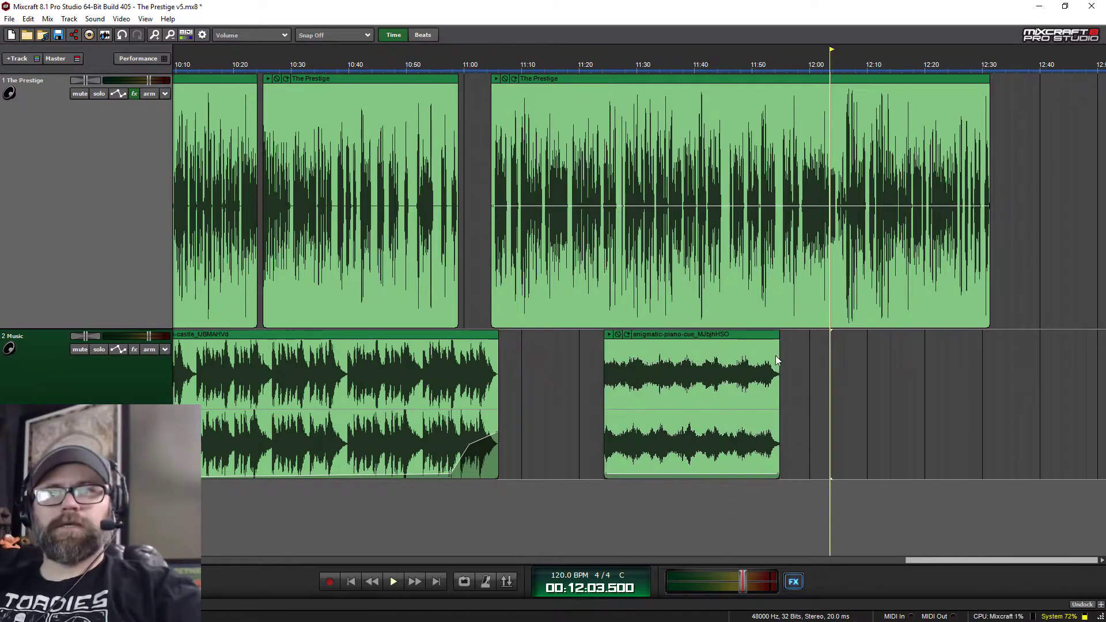
key("ctrl+v")
Move the first enigmatic piano cue clip earlier to start at about 11:07.9, in the speech pause after the dark-elven-castle clip.
left_click_drag(686, 335, 611, 336)
scroll(504, 288, "up", 2)
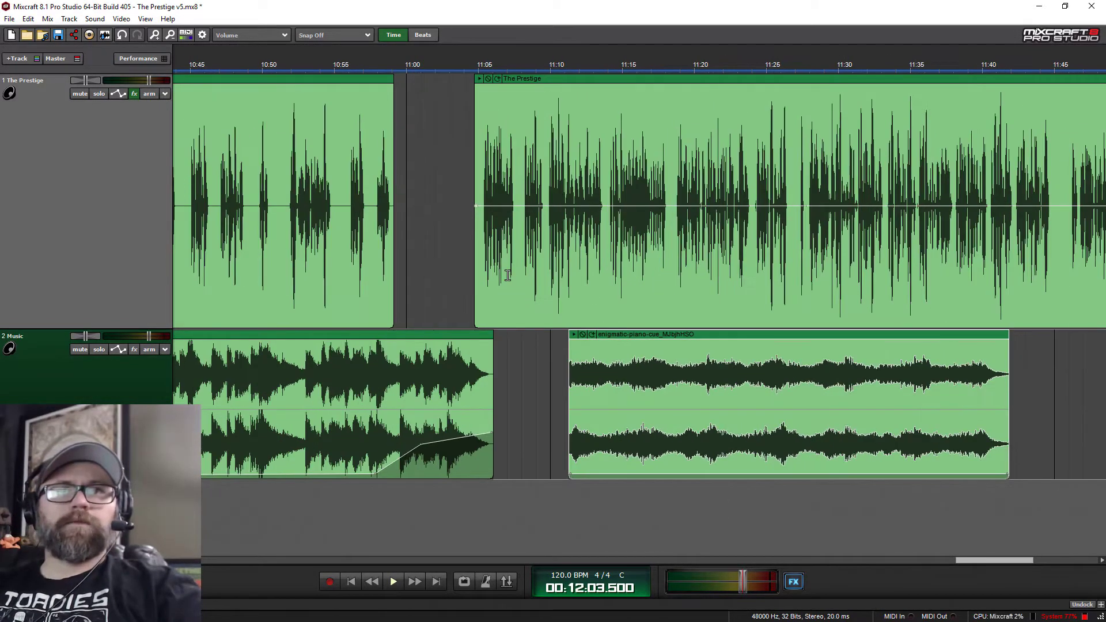
left_click(534, 58)
left_click_drag(695, 344, 598, 345)
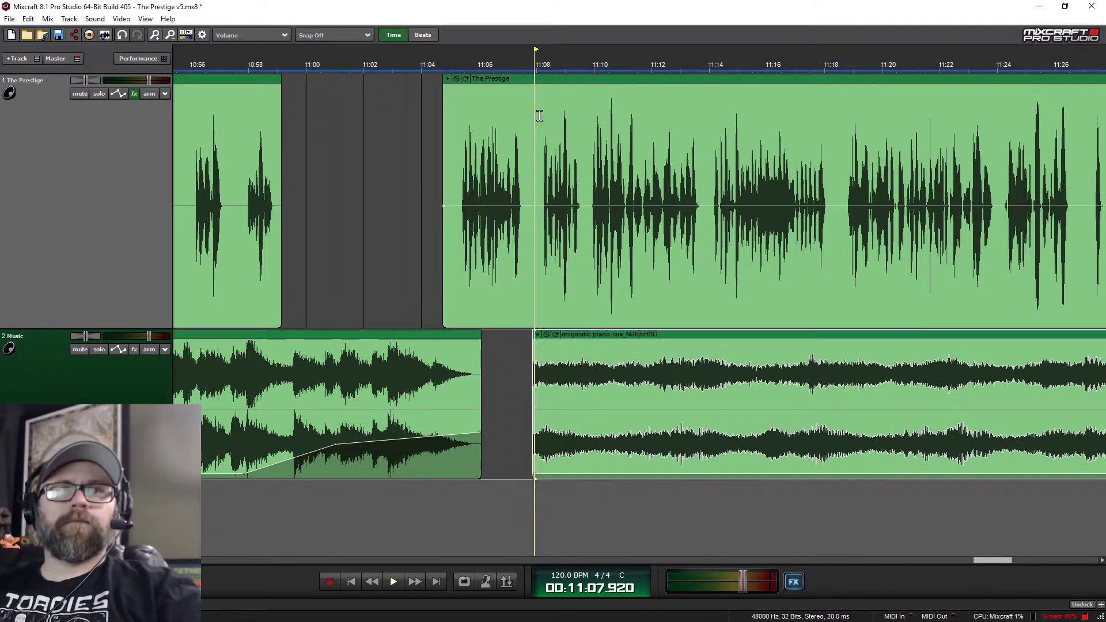
Play back the transition from the dark-elven-castle ending into the first enigmatic piano cue, starting from about 11:04.
left_click(476, 57)
key("space")
left_click(414, 65)
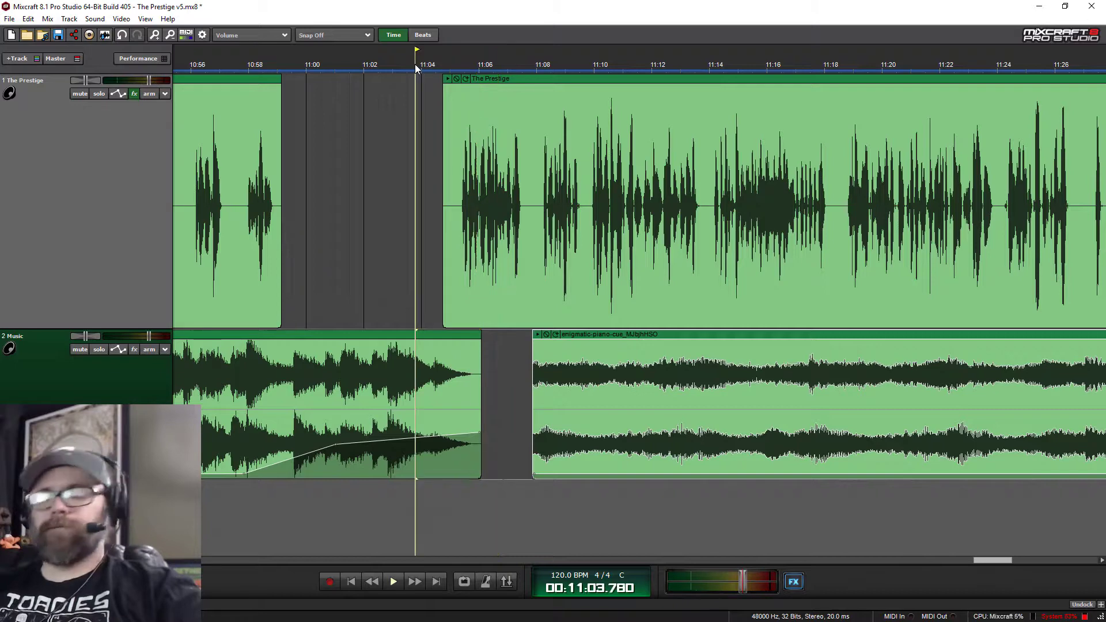
key("space")
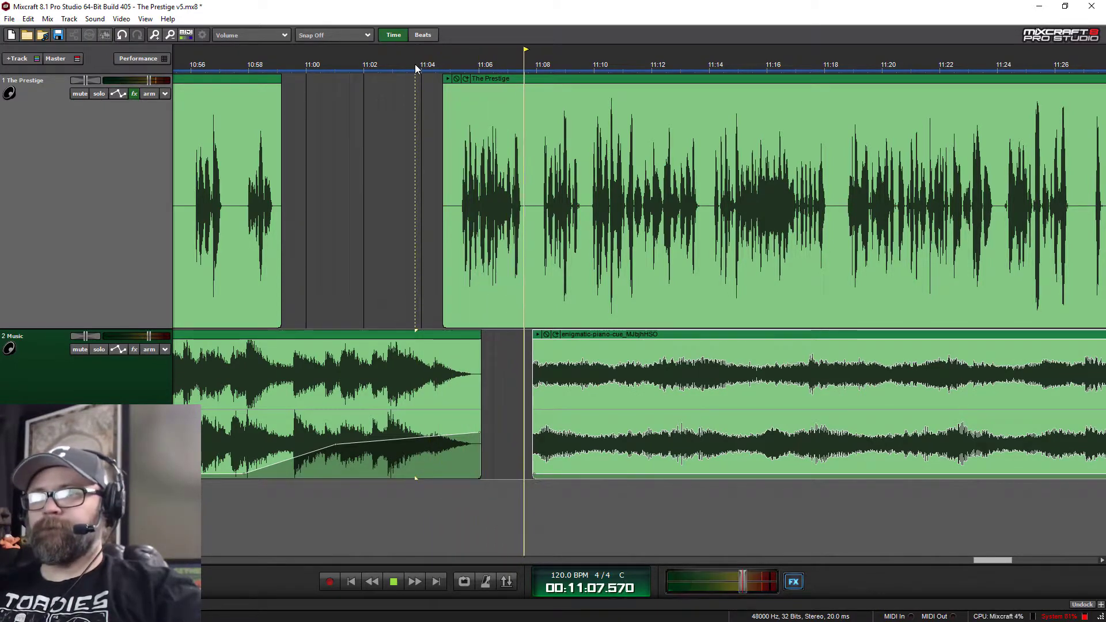
key("space")
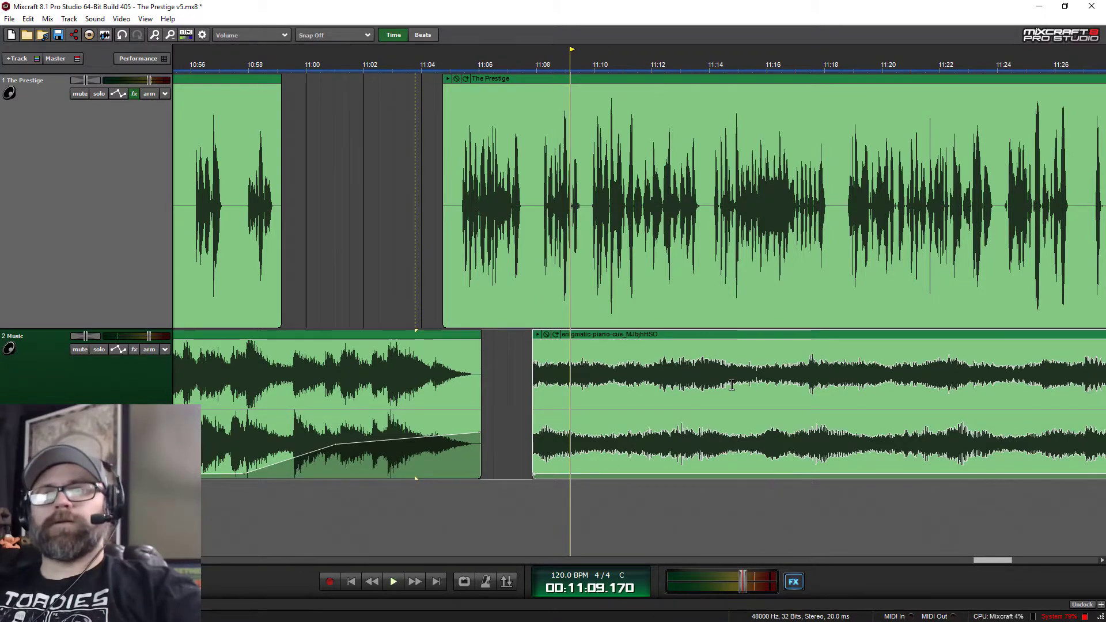
Ramp the second piano cue's volume up to full between about 12:31.0 and 12:31.8, keeping it full to the clip's end.
scroll(714, 369, "right", 10)
scroll(735, 385, "down", 2)
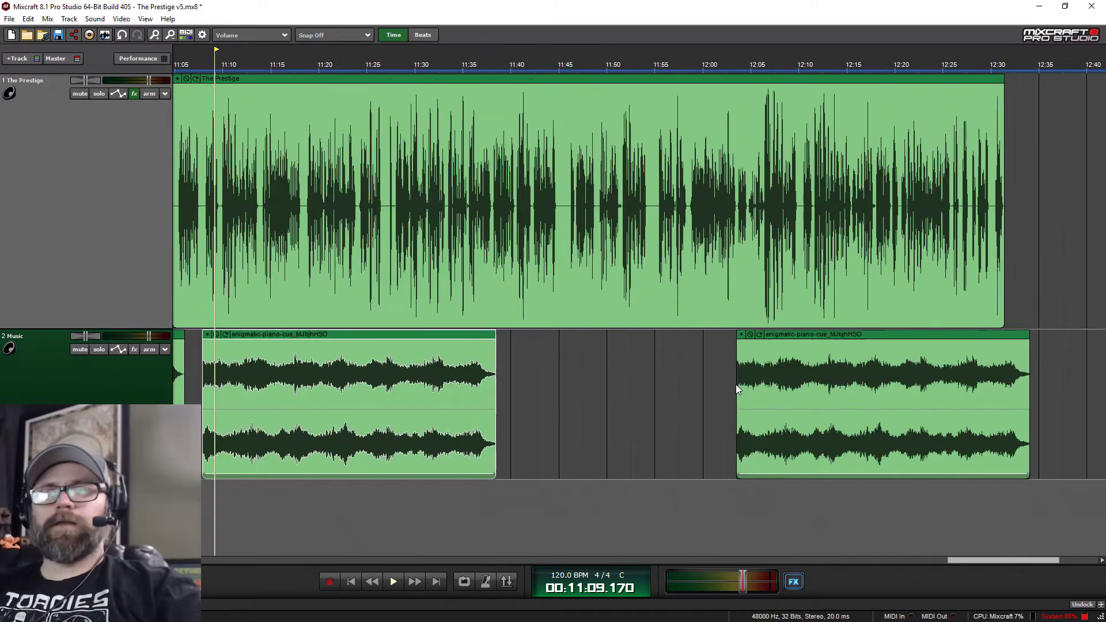
left_click(686, 71)
scroll(676, 254, "up", 6)
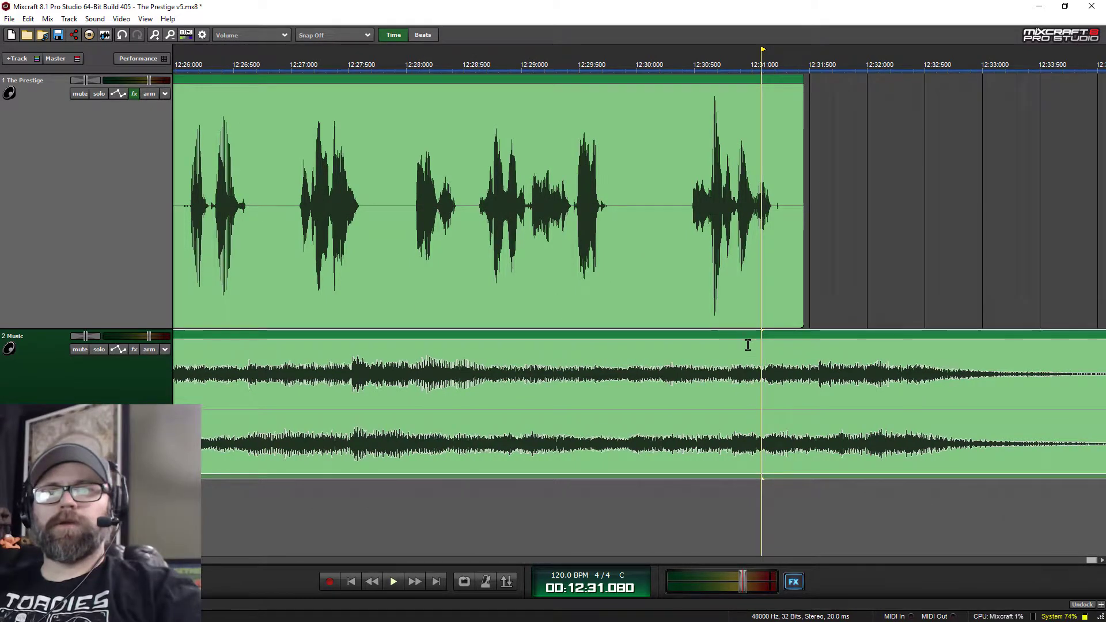
left_click_drag(749, 337, 847, 410)
scroll(867, 425, "right", 2)
left_click_drag(989, 476, 989, 409)
Play back the end of the last voice clip with the music's rise, starting from about 12:29.9.
left_click(520, 67)
key("space")
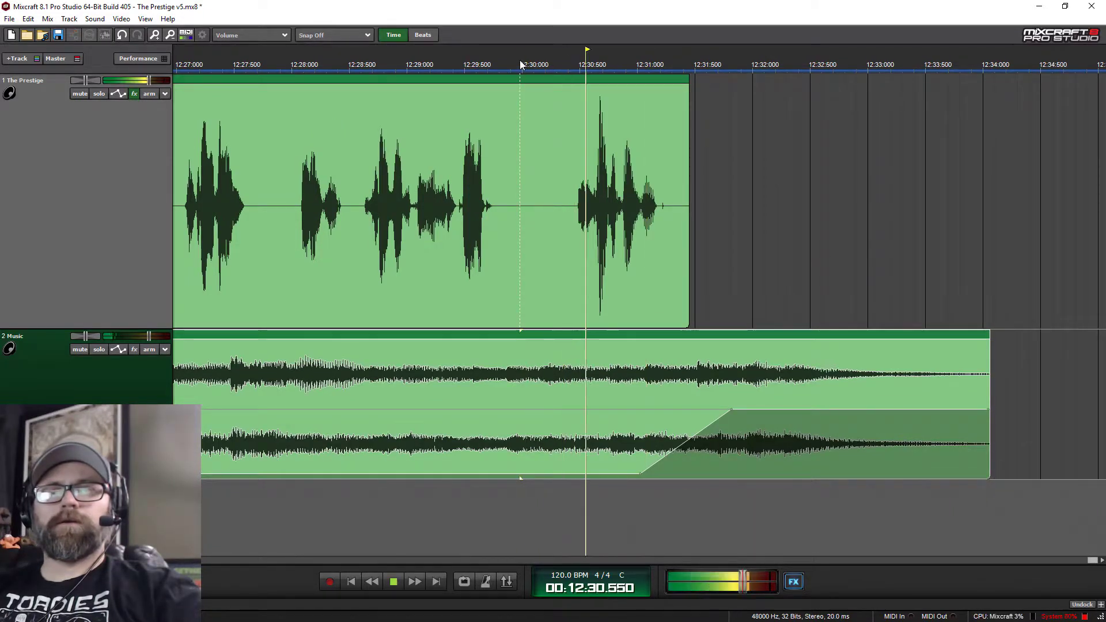
scroll(505, 349, "down", 2)
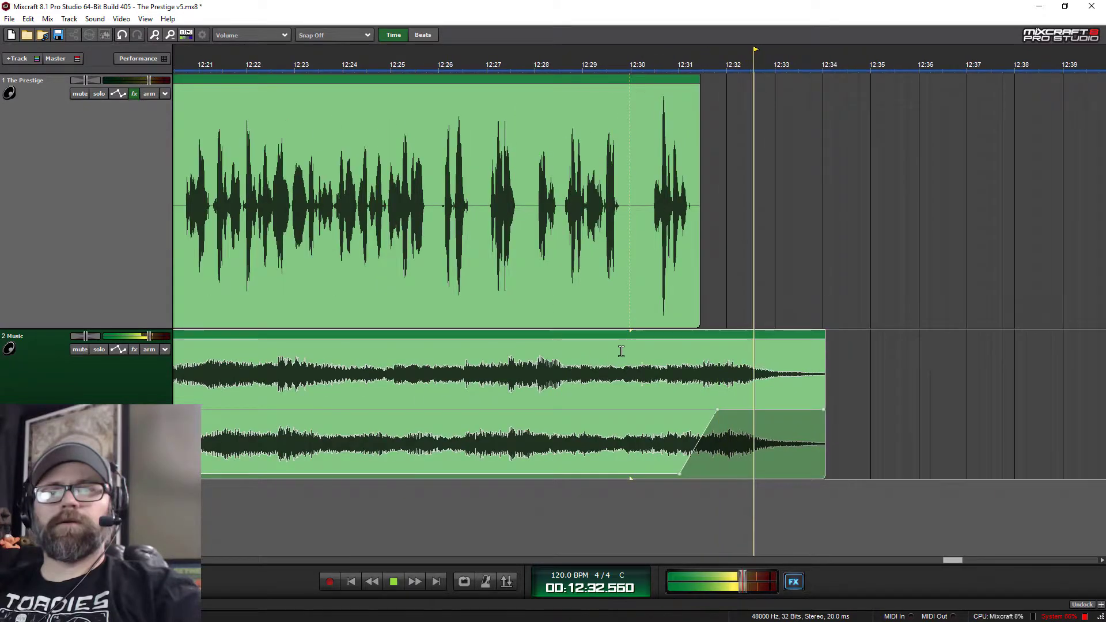
key("space")
Shift the second piano cue to end at about 12:35.2, and place its volume ramp between about 12:30.9 and 12:32.4.
left_click_drag(628, 332, 685, 337)
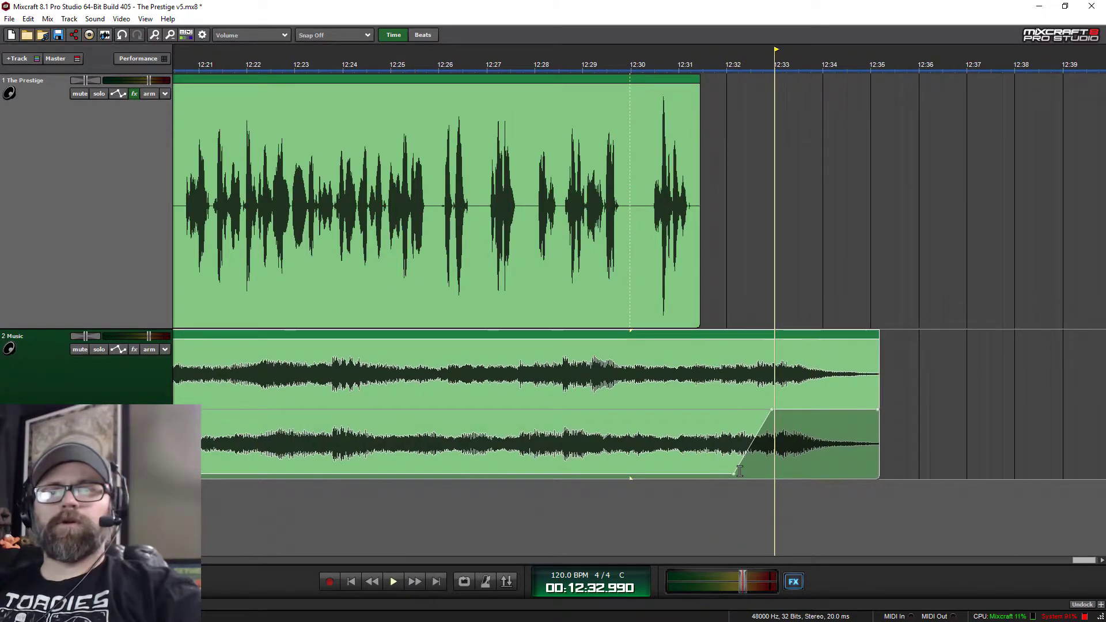
left_click_drag(734, 473, 676, 473)
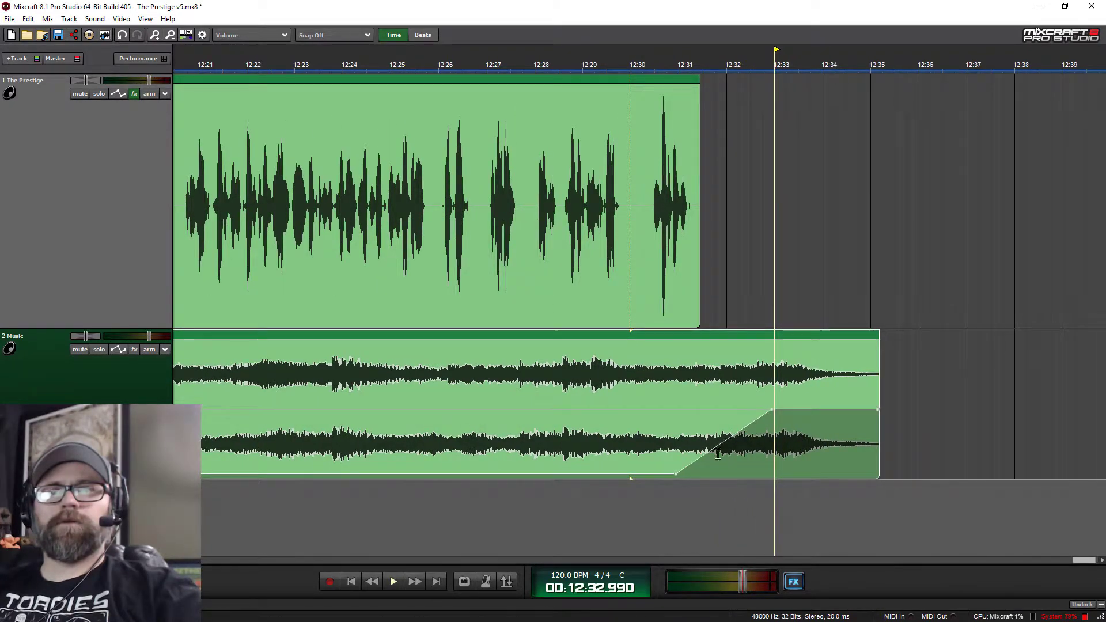
left_click_drag(771, 410, 746, 409)
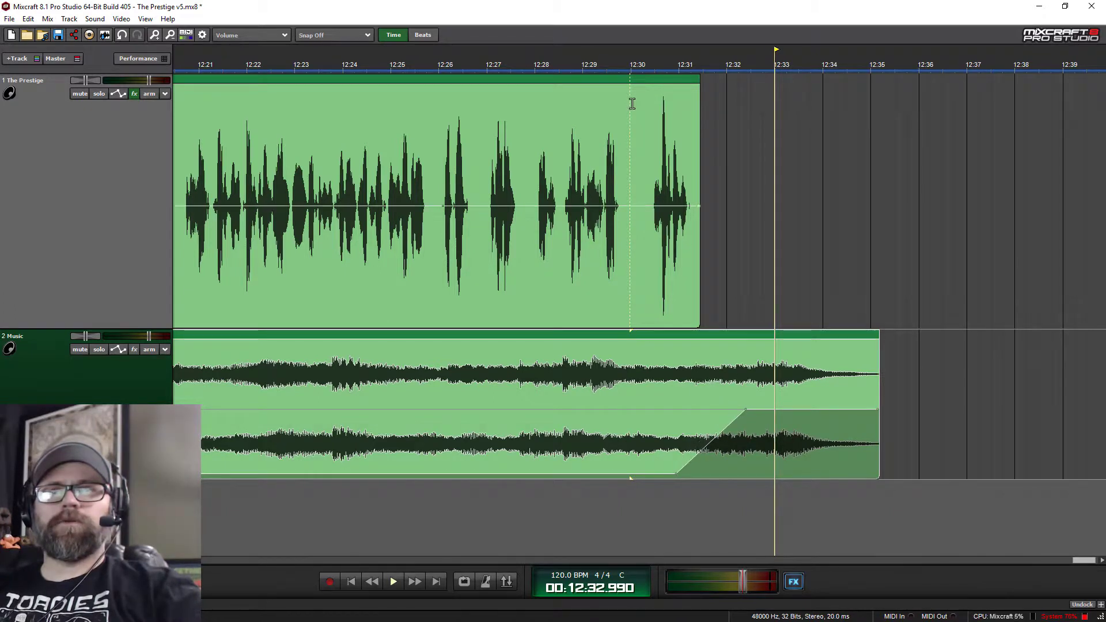
Play back the adjusted closing music under the final voice line, starting from about 12:29.4.
left_click(608, 58)
key("space")
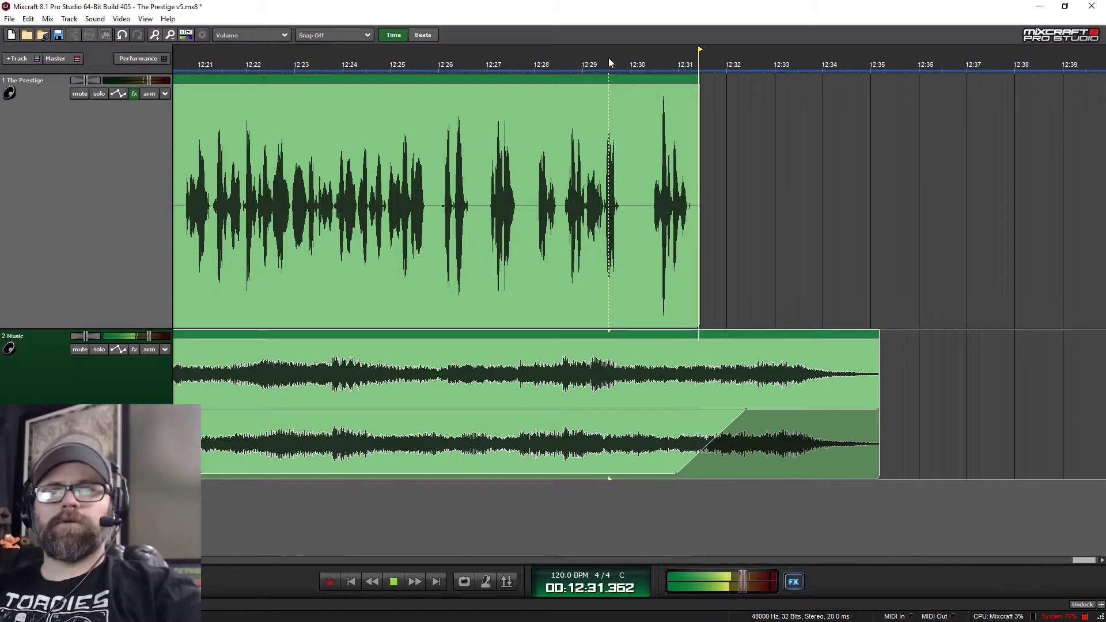
scroll(393, 378, "down", 3)
scroll(394, 379, "left", 5)
key("space")
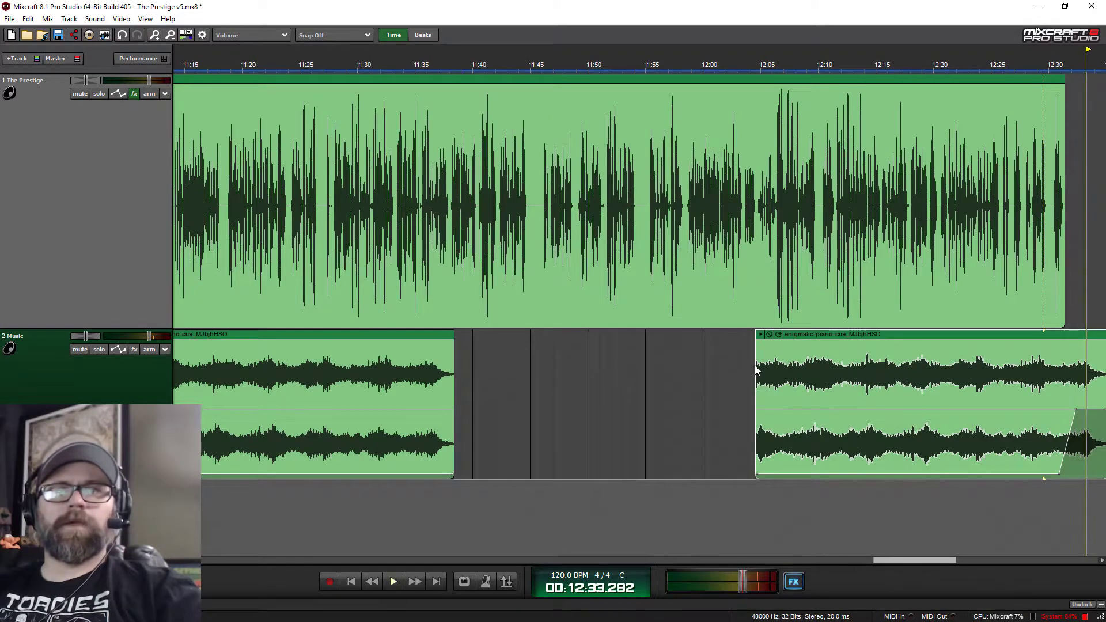
Extend the two piano cue clips as loops to crossfade at about 11:43, and play back the overlap from about 11:40.
left_click_drag(755, 365, 509, 354)
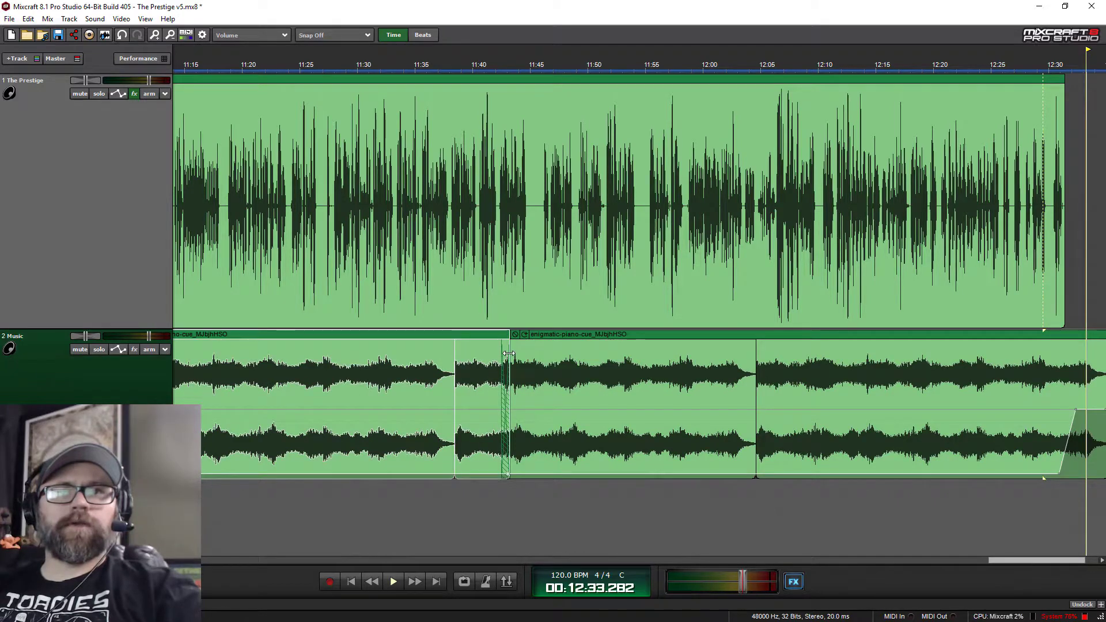
left_click(501, 65)
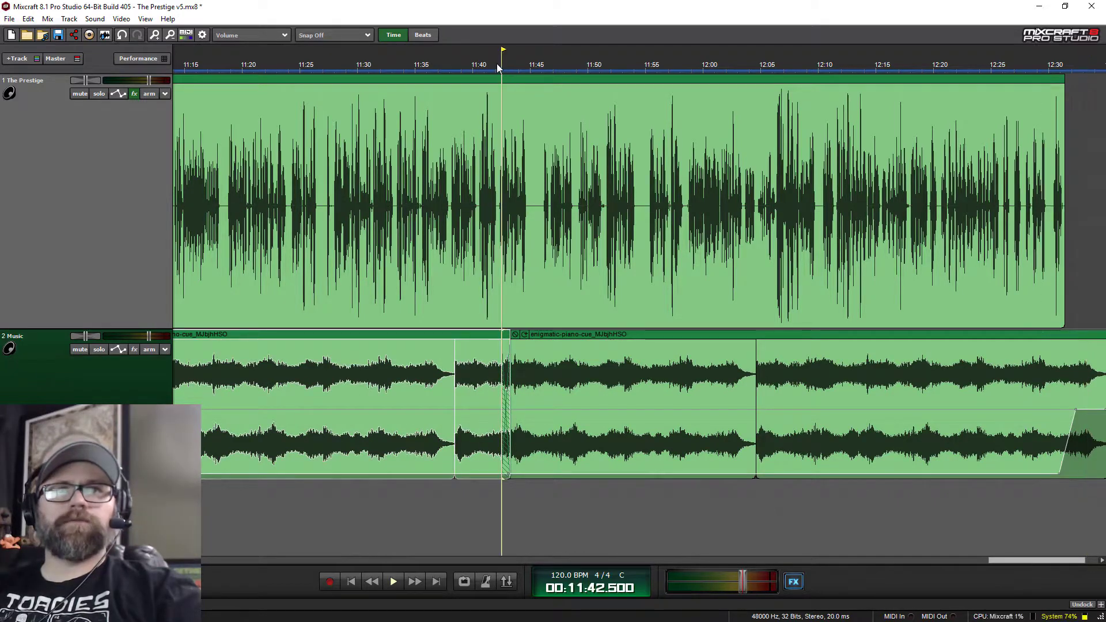
key("space")
left_click(477, 65)
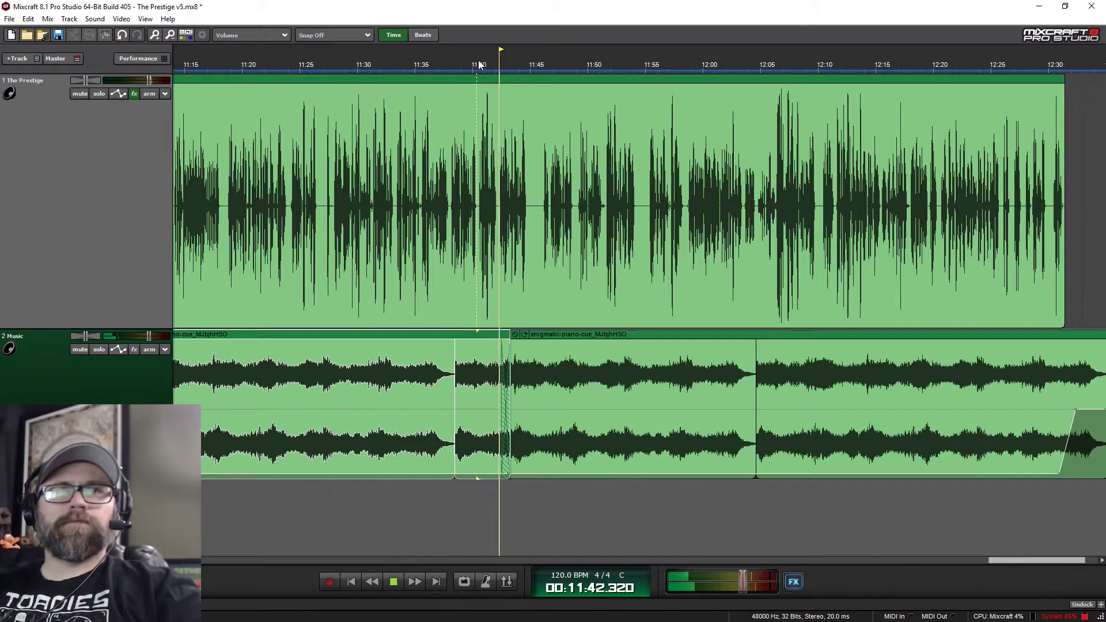
key("space")
scroll(849, 386, "down", 3)
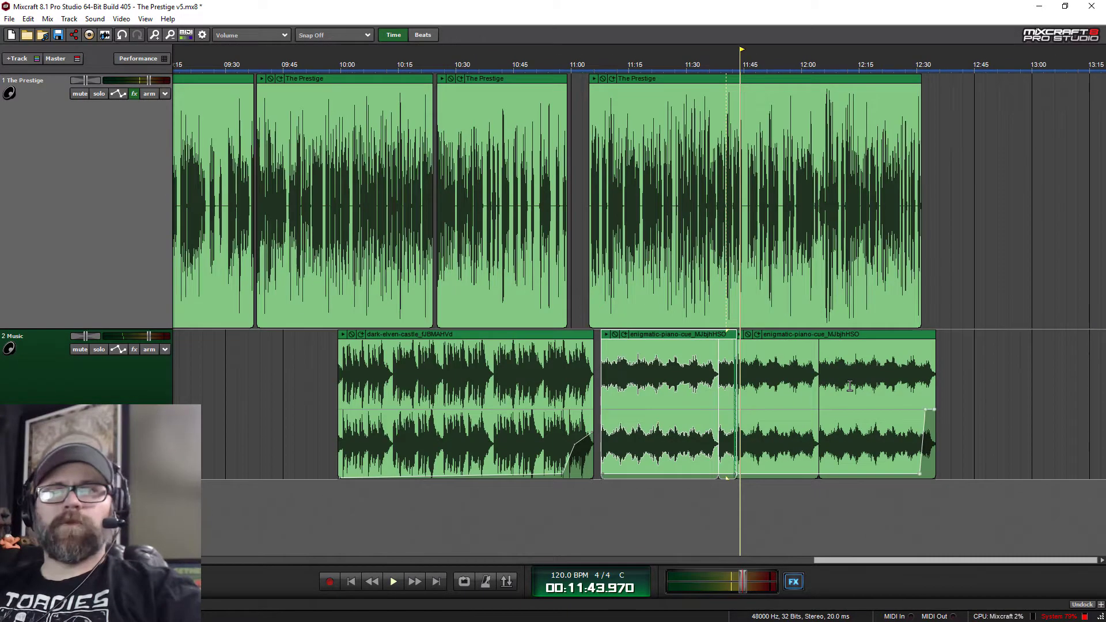
scroll(850, 386, "down", 2)
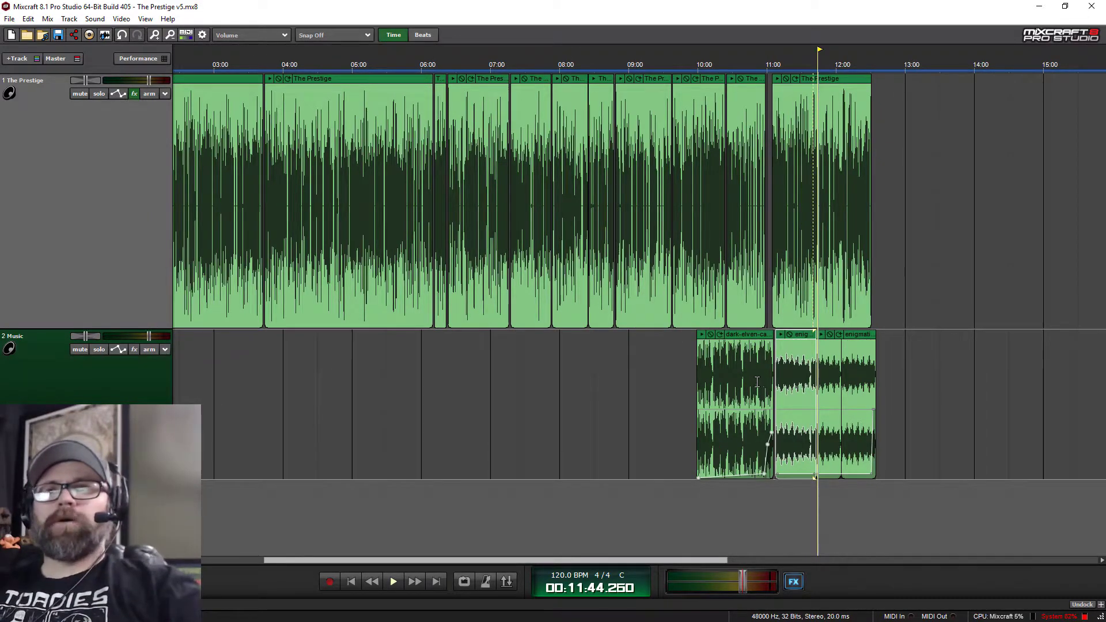
Switch to File Explorer, go up to the B010-The Prestige folder, and copy its path.
key("alt+Tab")
key("alt+Up")
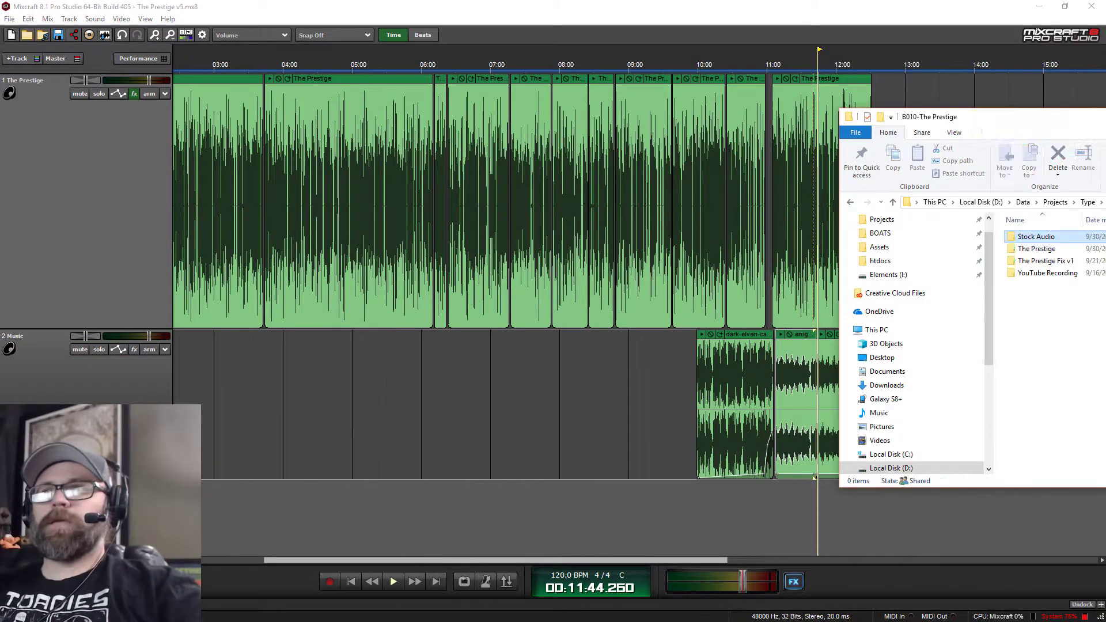
left_click_drag(1105, 115, 648, 105)
left_click(743, 191)
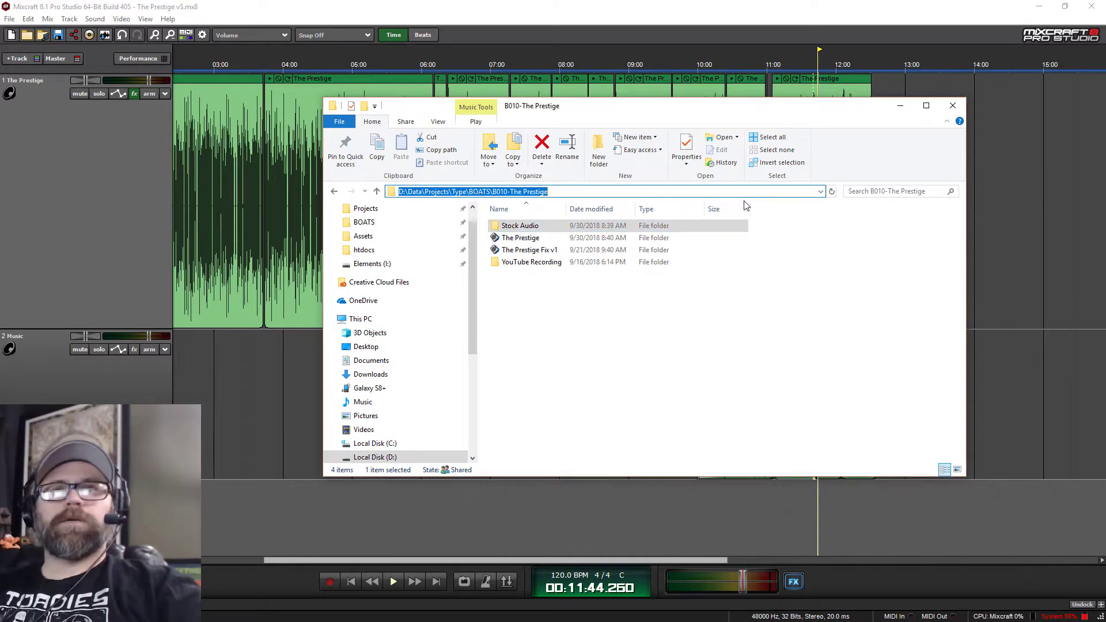
In Mixcraft, mix the project down to a WAV named basedonatruestorypodcast-b010-v5 in the B010-The Prestige folder.
left_click(11, 20)
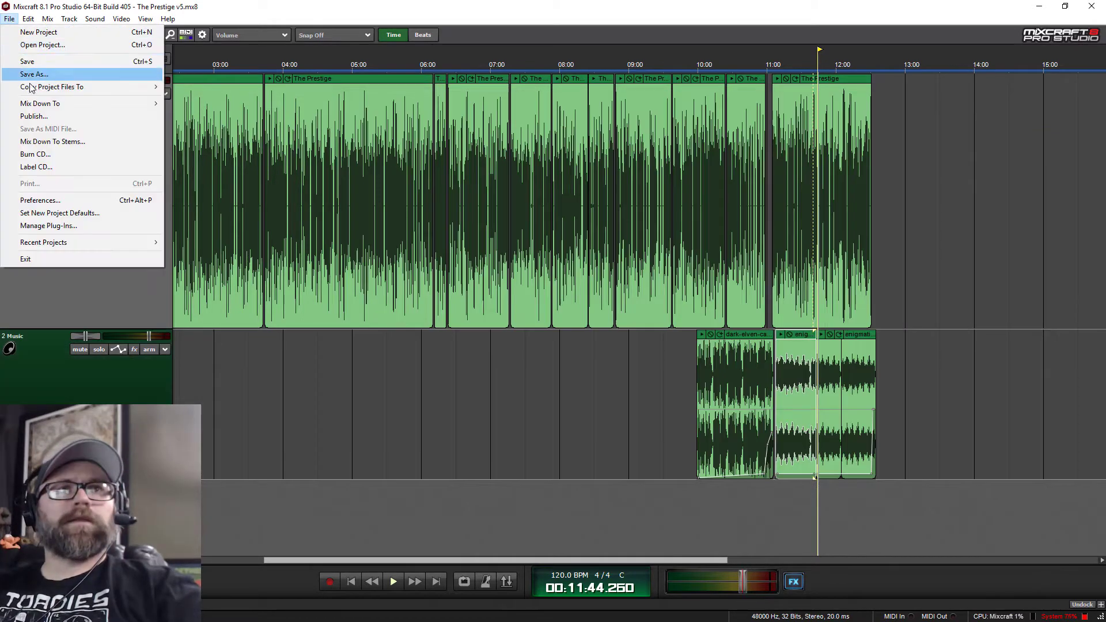
mouse_move(115, 103)
left_click(196, 144)
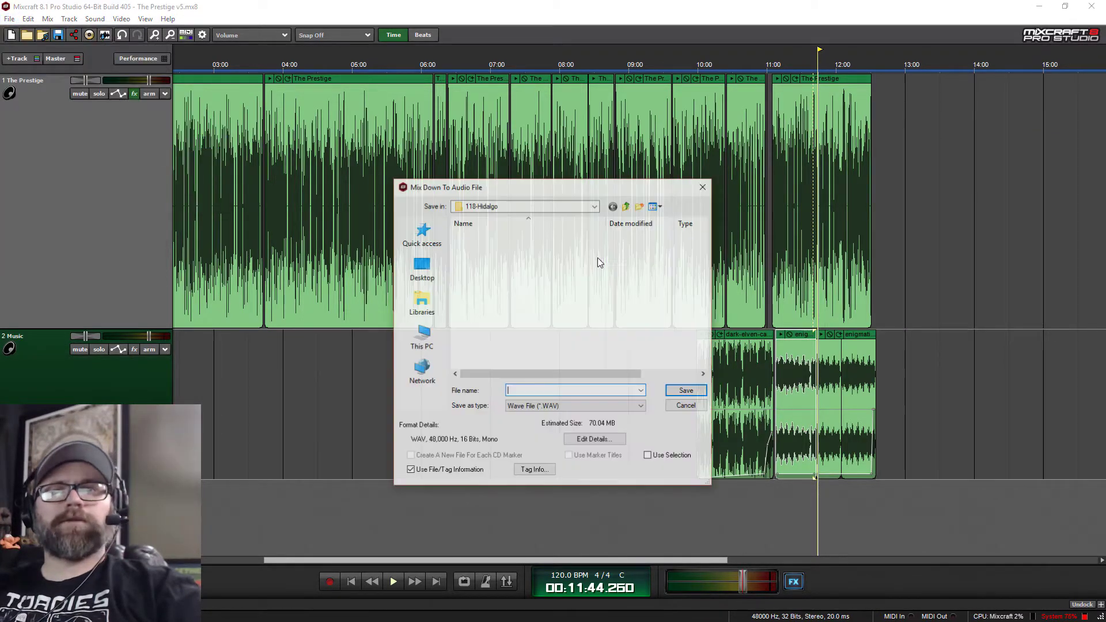
key("BackSpace")
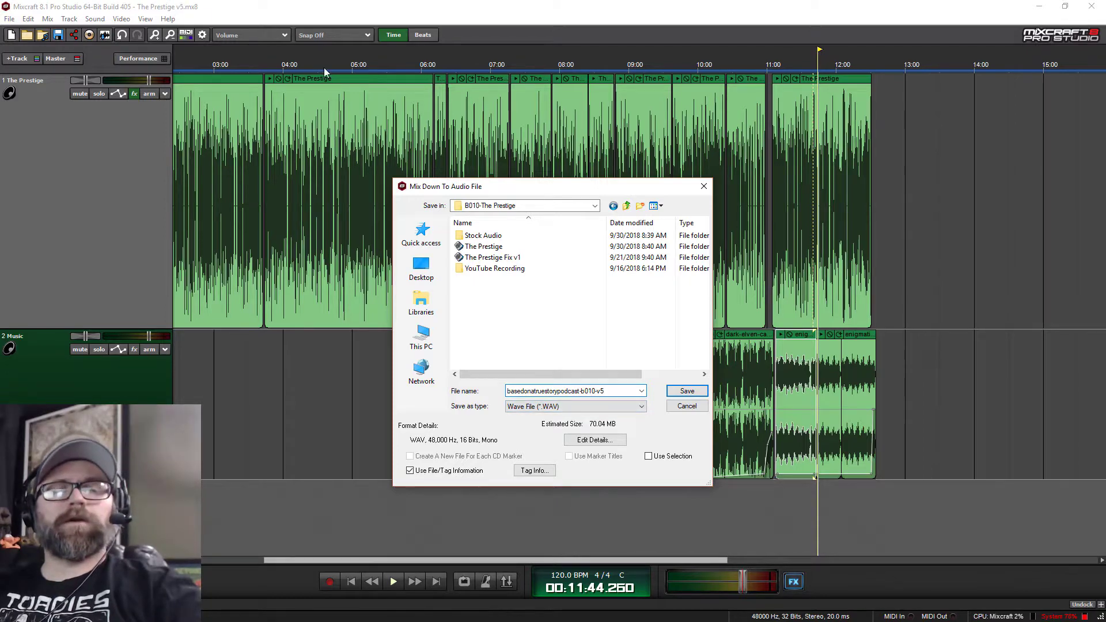
left_click(687, 390)
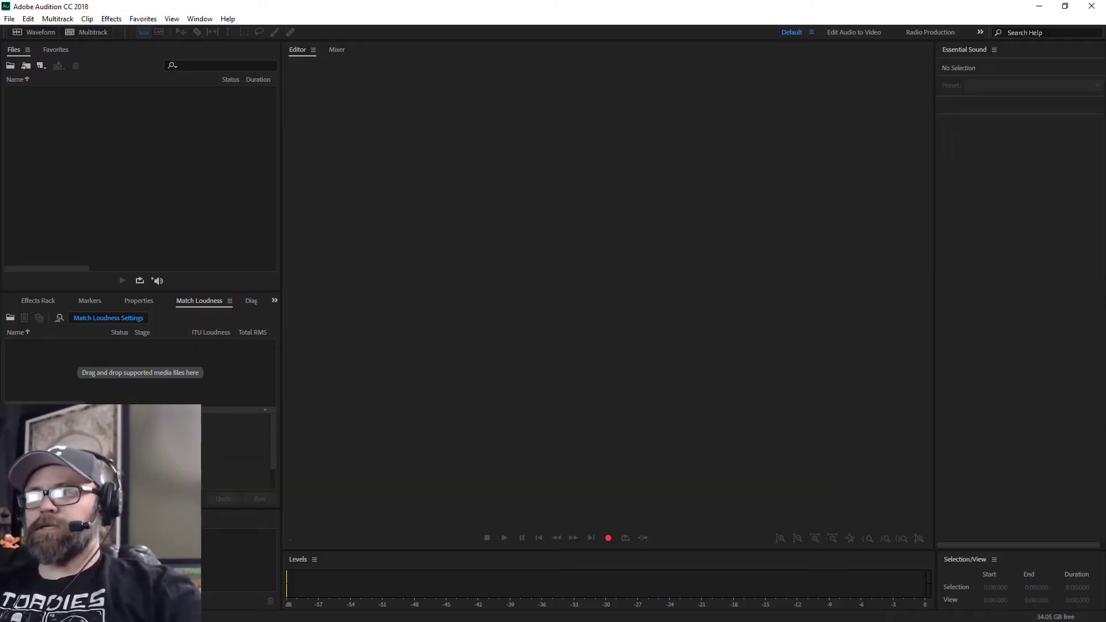
Import and open the basedonatruestorypodcast-b010-v5 WAV in Adobe Audition, and add it to Match Loudness.
key("alt+Tab")
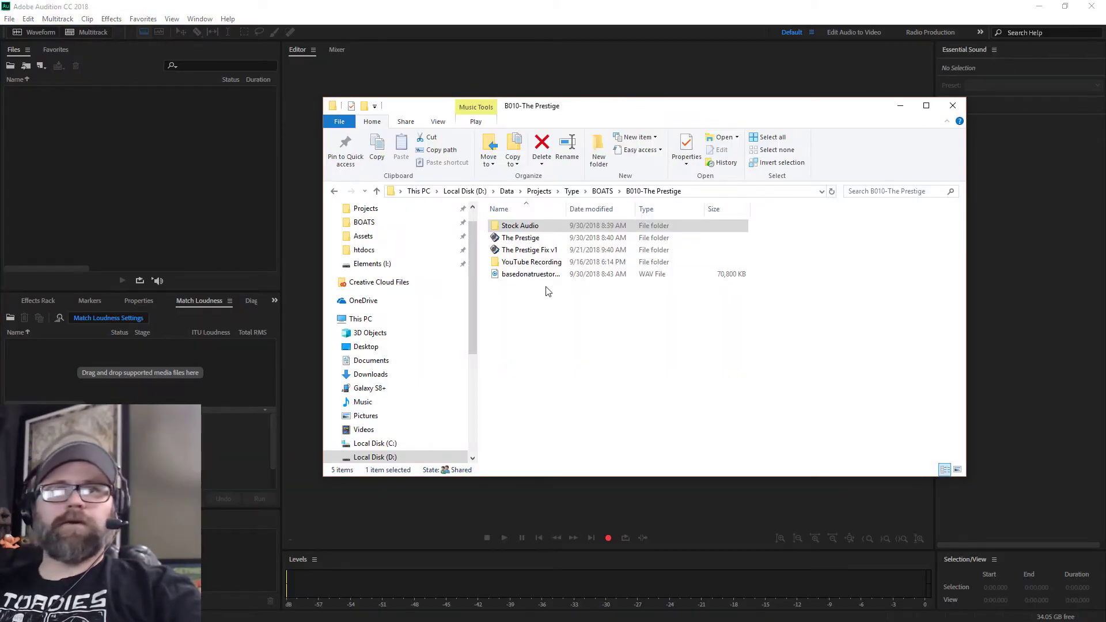
left_click(528, 274)
left_click_drag(529, 274, 185, 238)
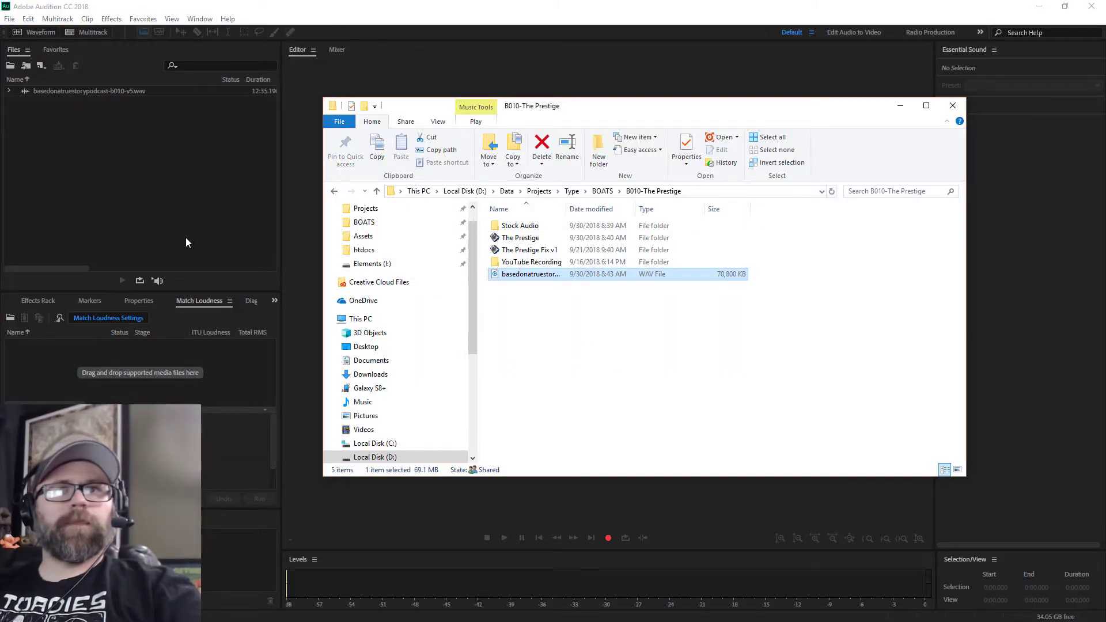
double_click(84, 92)
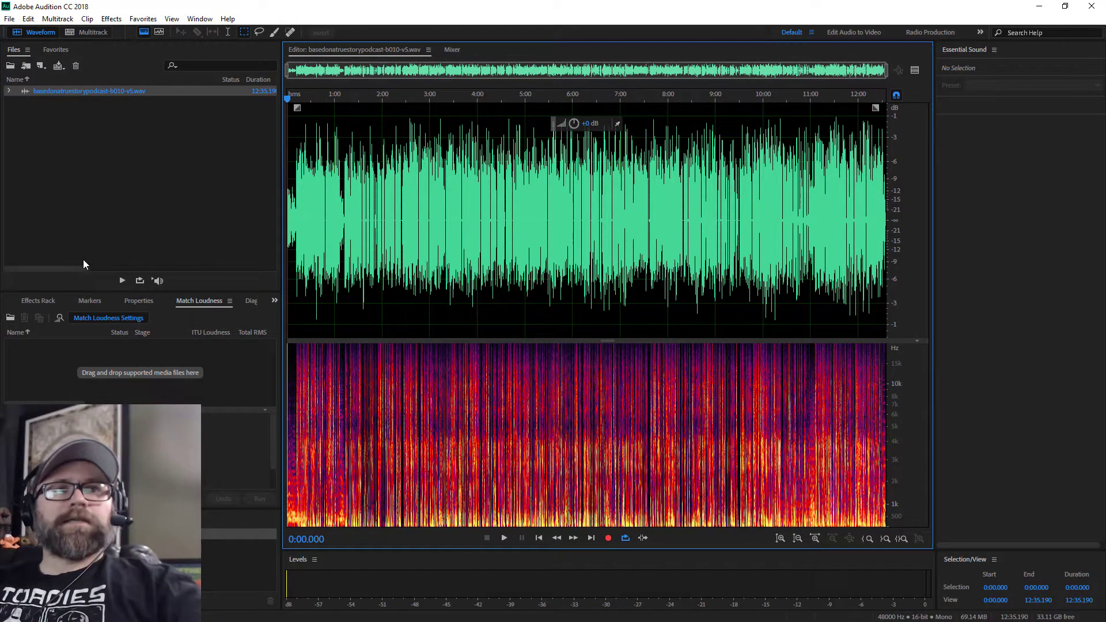
left_click_drag(84, 91, 86, 343)
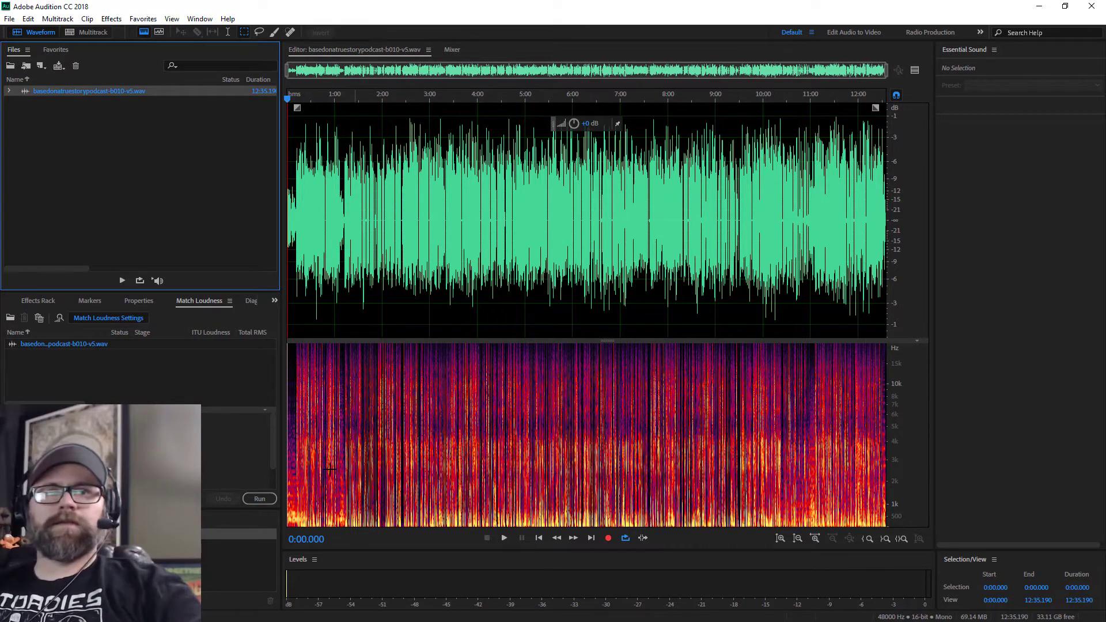
Run Match Loudness on the WAV, and save the result in the B010-The Prestige folder as basedonatruestorypodcast-b010-v5.mp3 in MP3 Audio format.
left_click(274, 501)
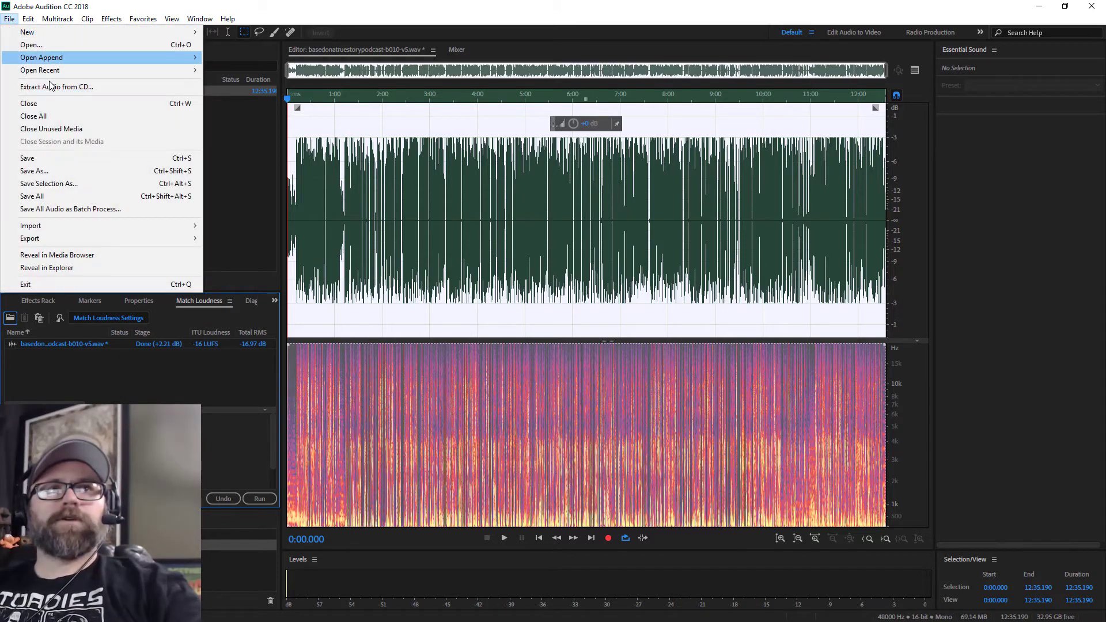
left_click(78, 170)
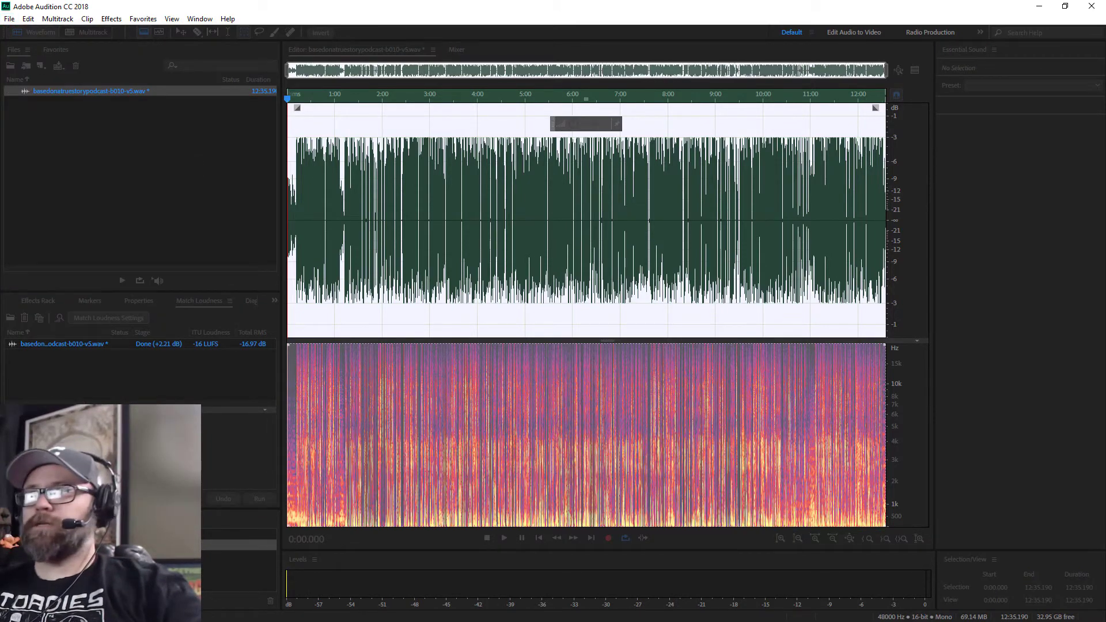
left_click(530, 251)
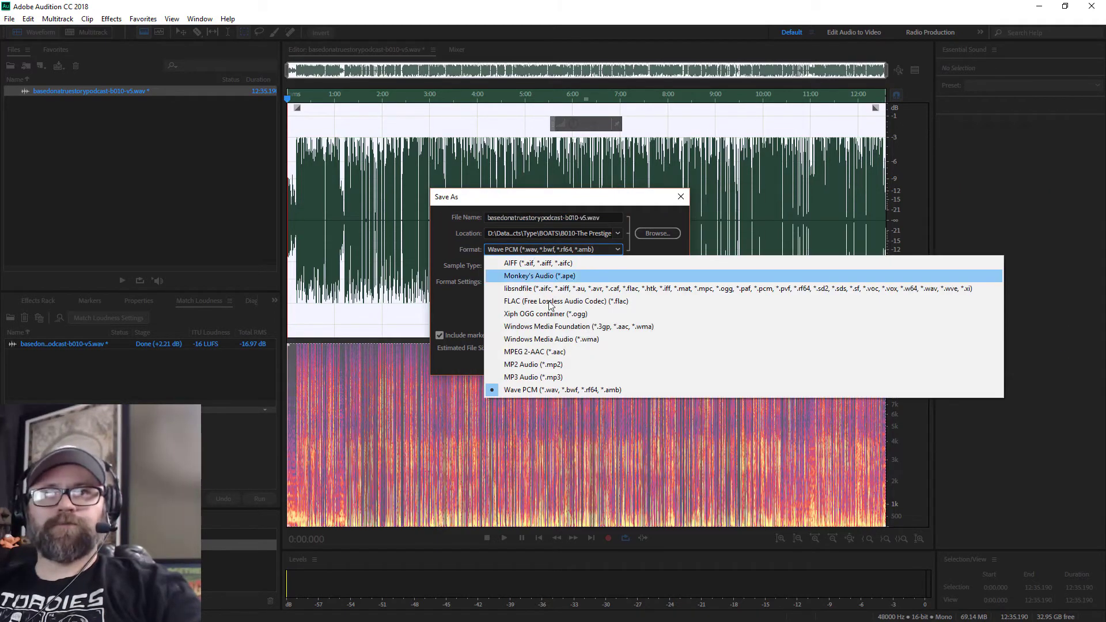
left_click(565, 377)
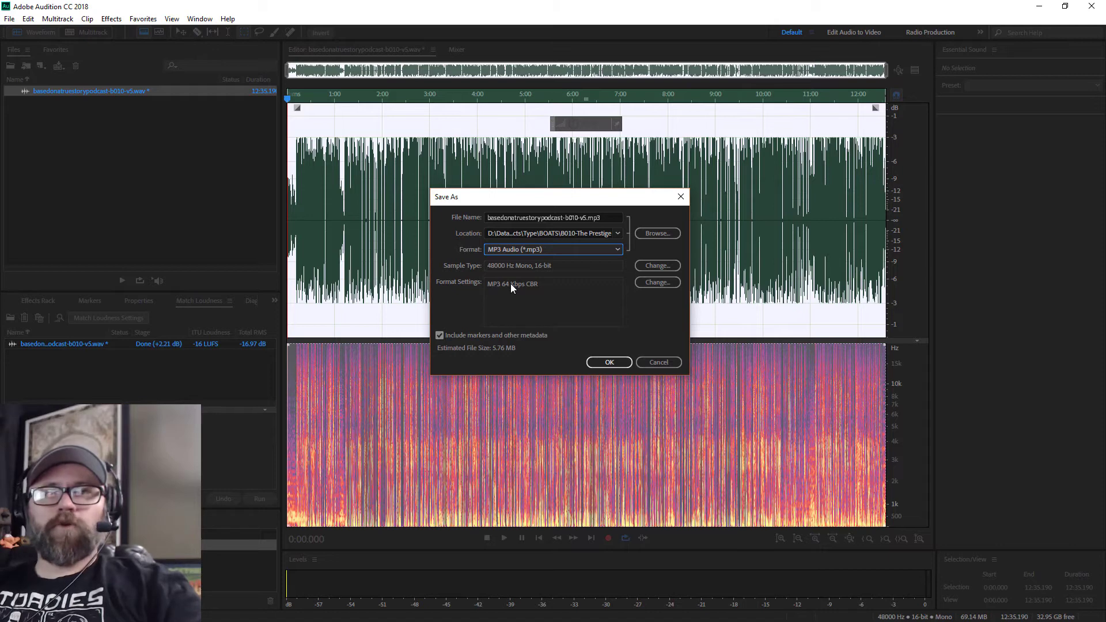
left_click_drag(534, 202, 551, 194)
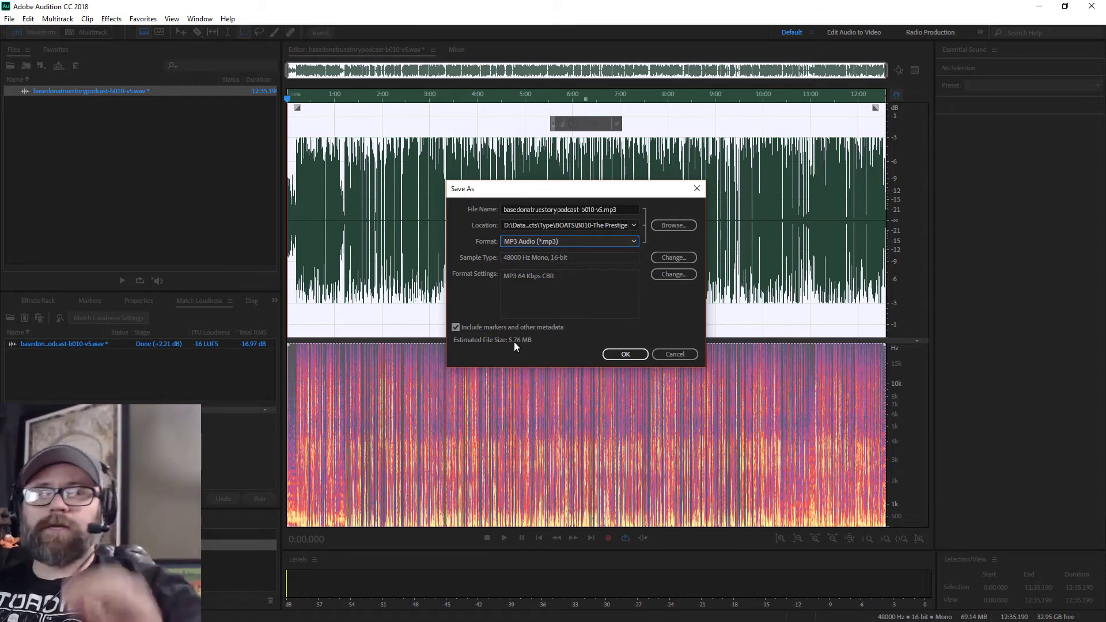
left_click(613, 354)
left_click(633, 309)
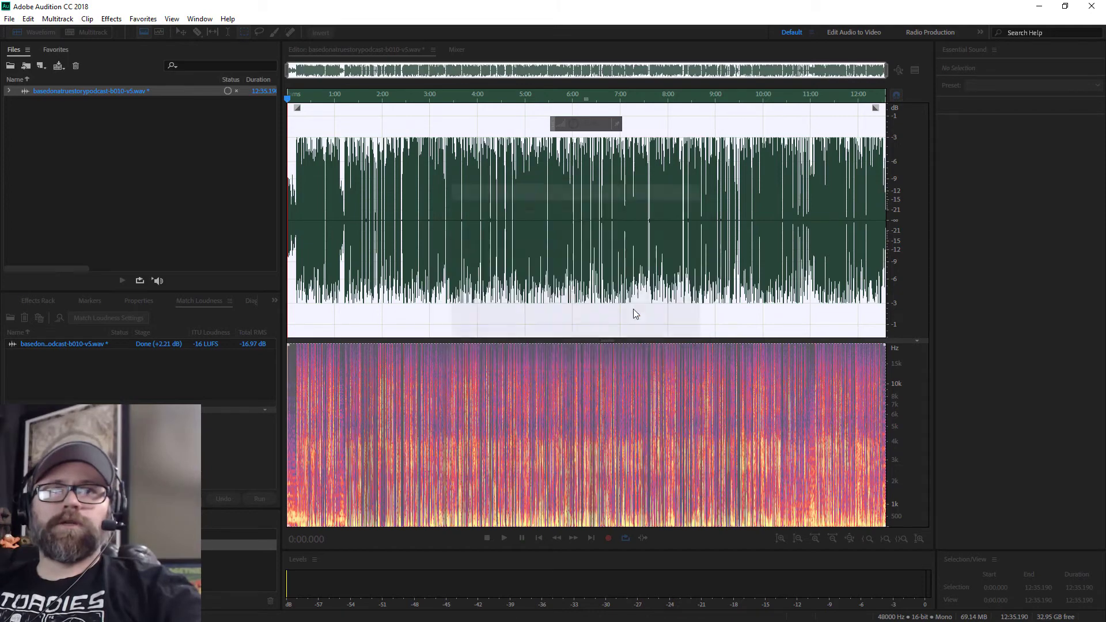